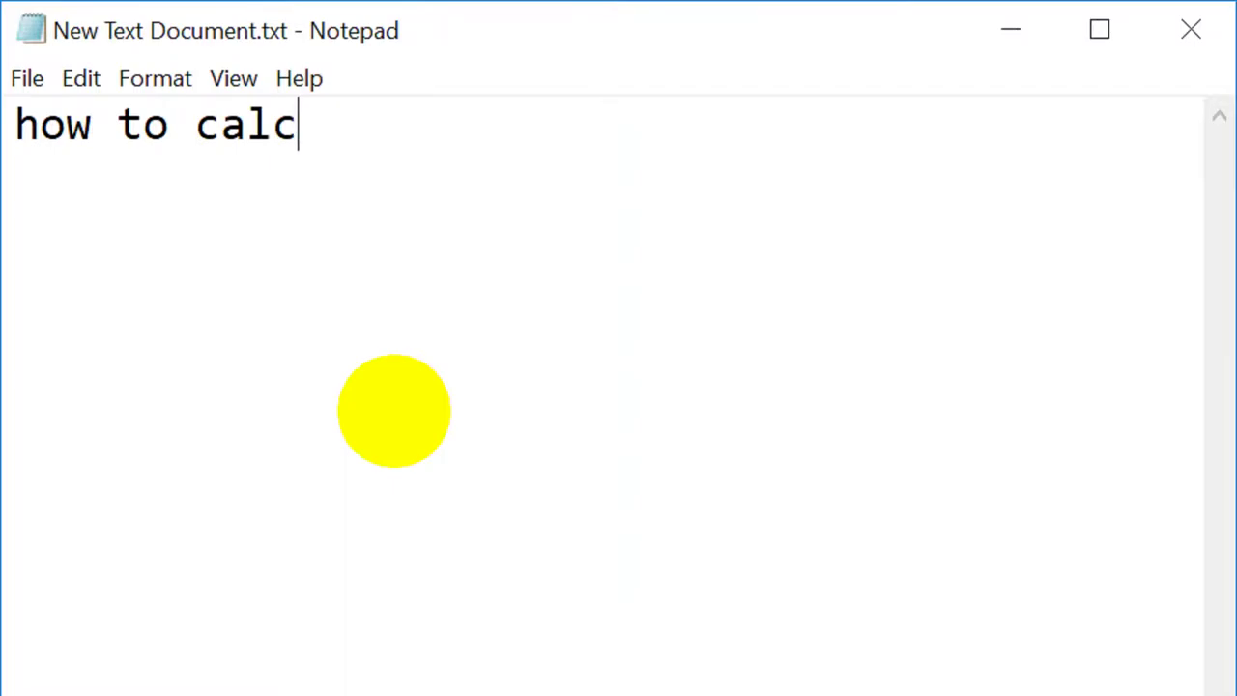
# - Complete the first line of the text document as "how to calculate IC50 with graphpad?"
pyautogui.write('te ')
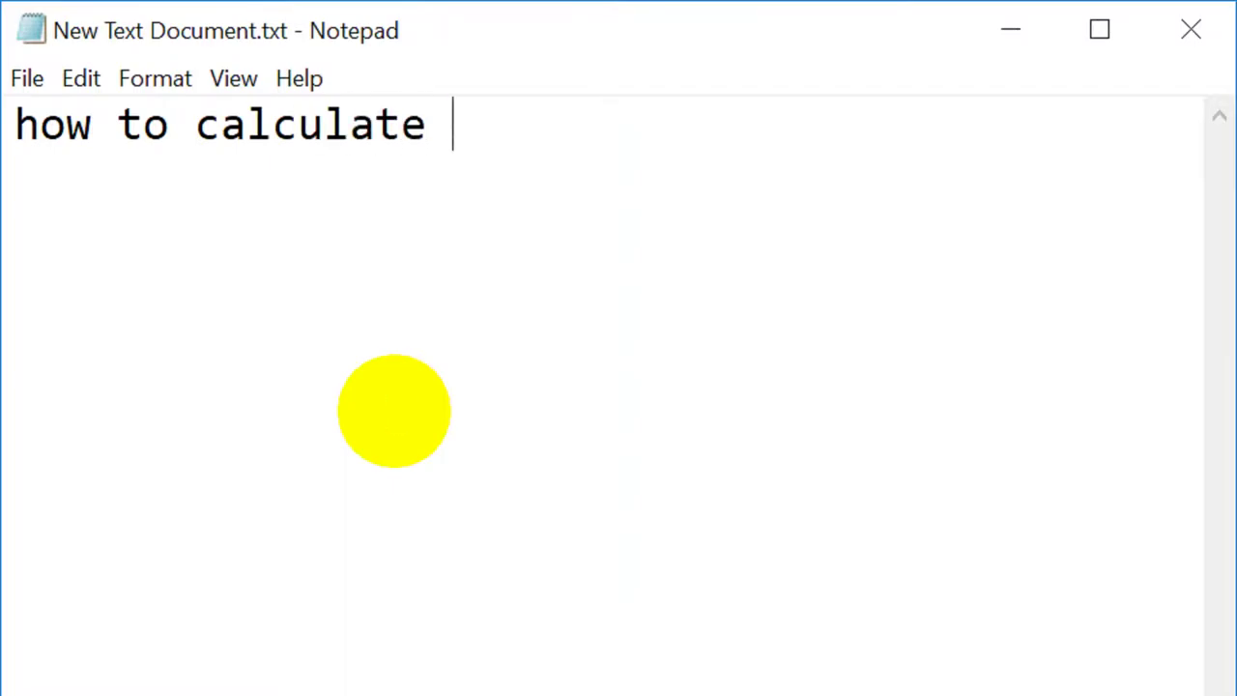
pyautogui.write('IC5')
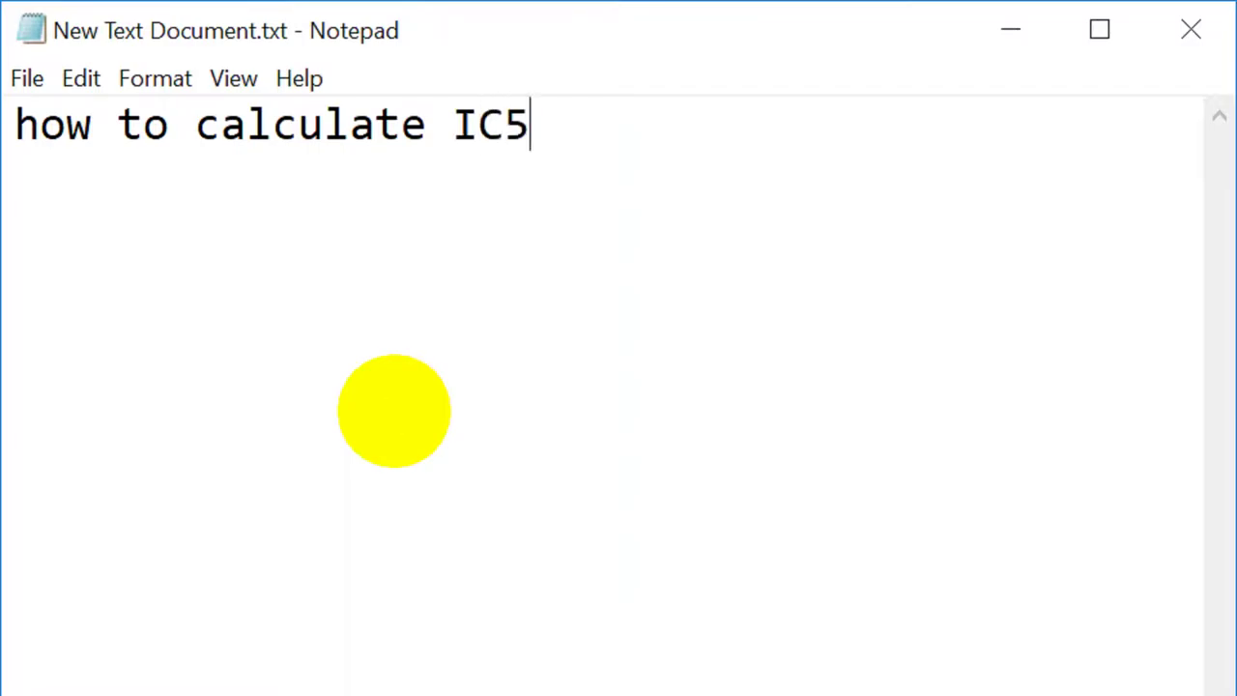
pyautogui.write('0 with')
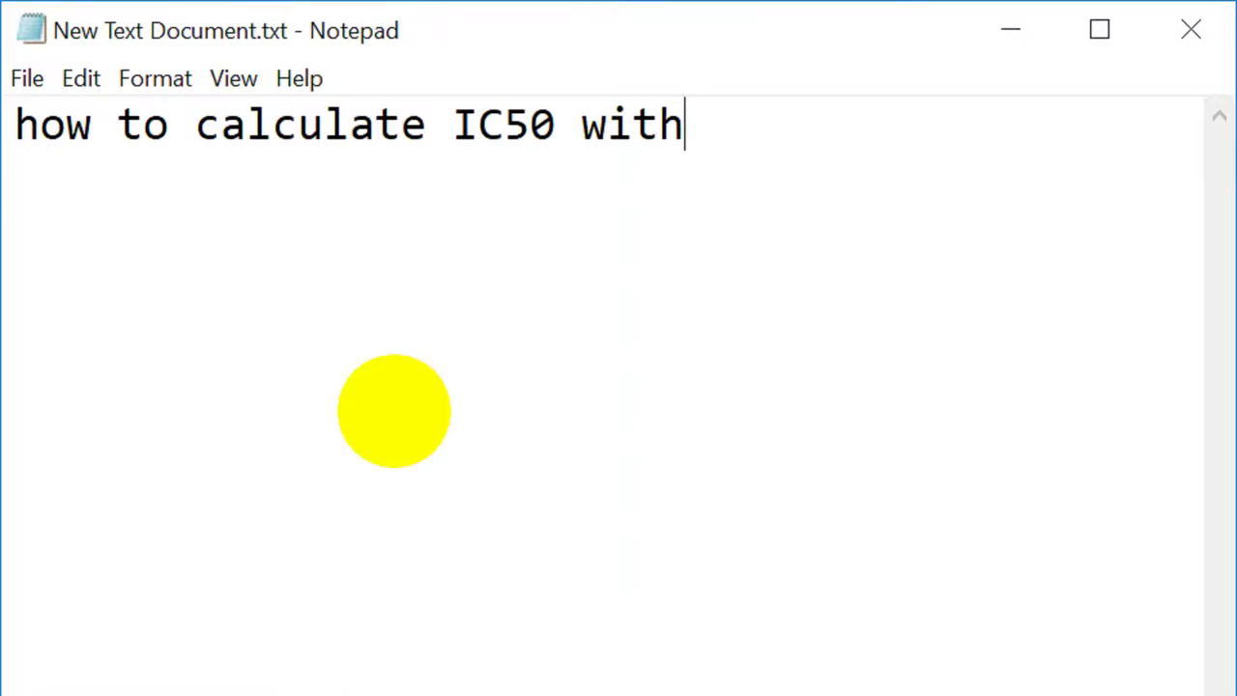
pyautogui.write(' graph')
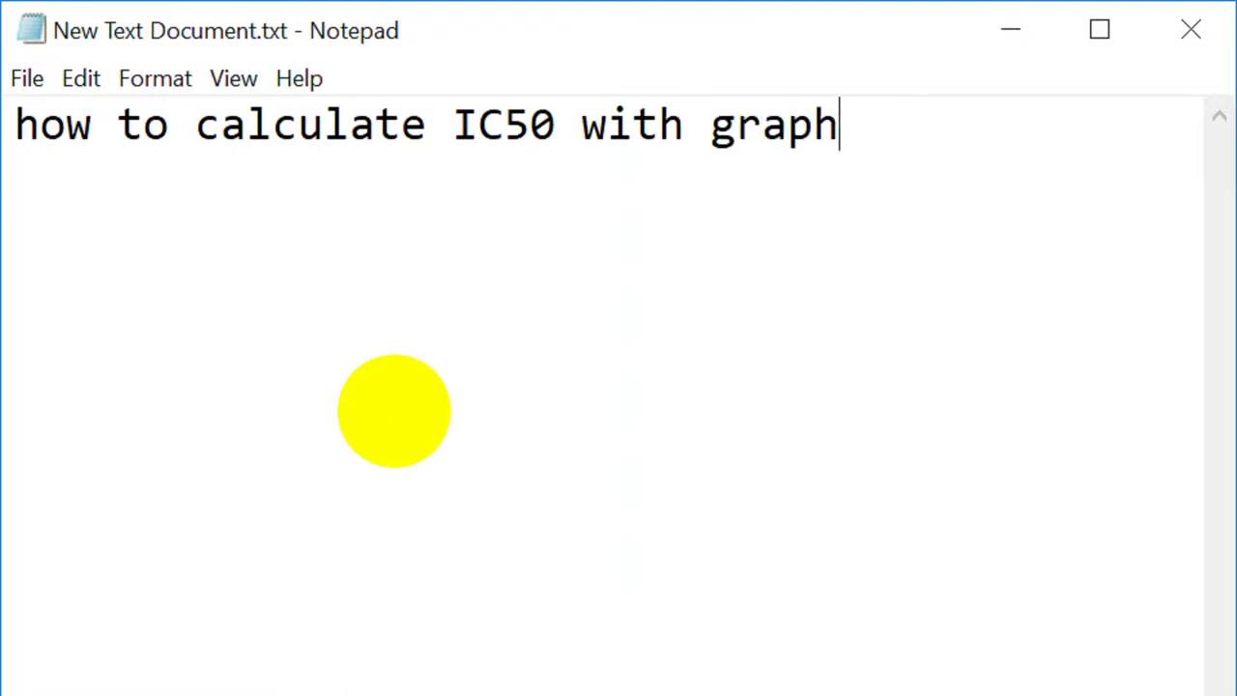
pyautogui.write('pad? ')
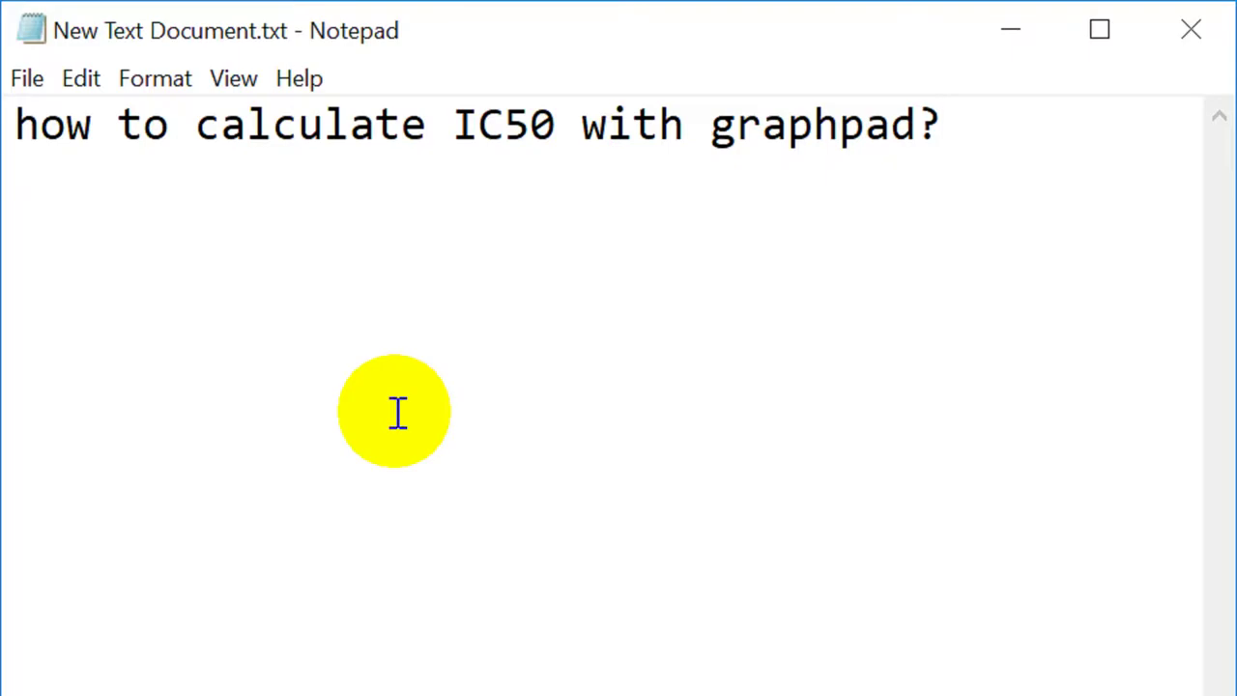
# - Add a second line reading "we want to calculate the IC50 for :" to introduce a numbered list
pyautogui.write('we wa')
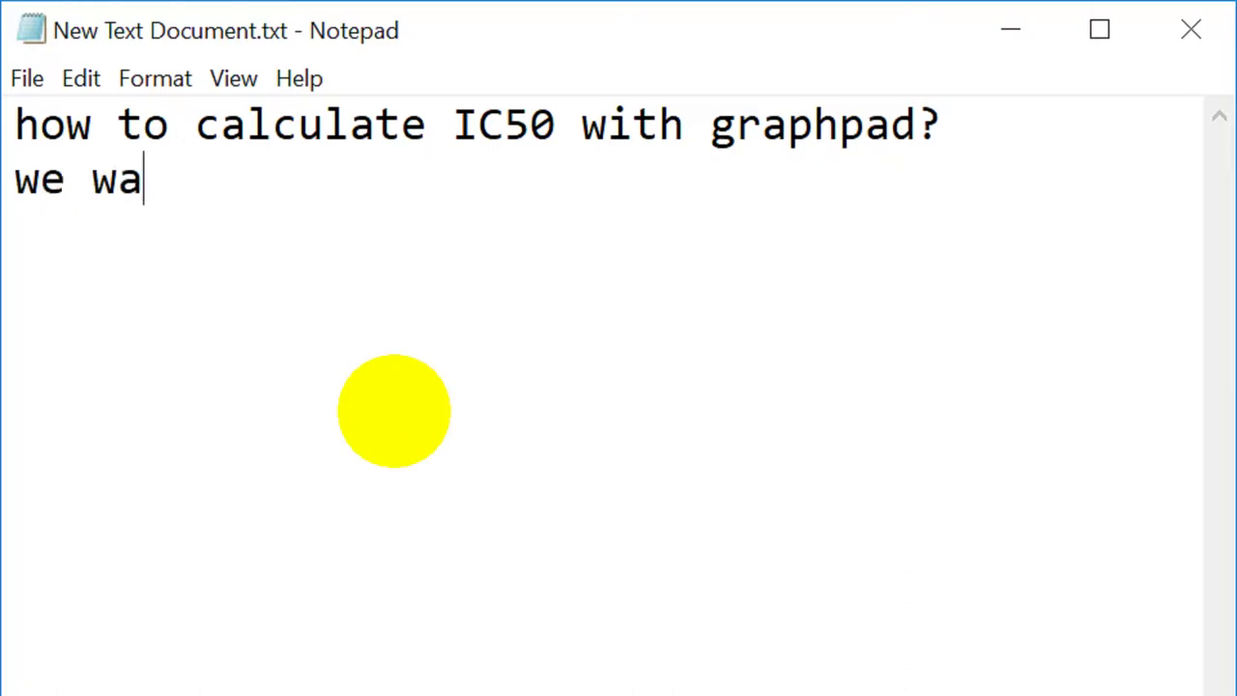
pyautogui.write('nt to c')
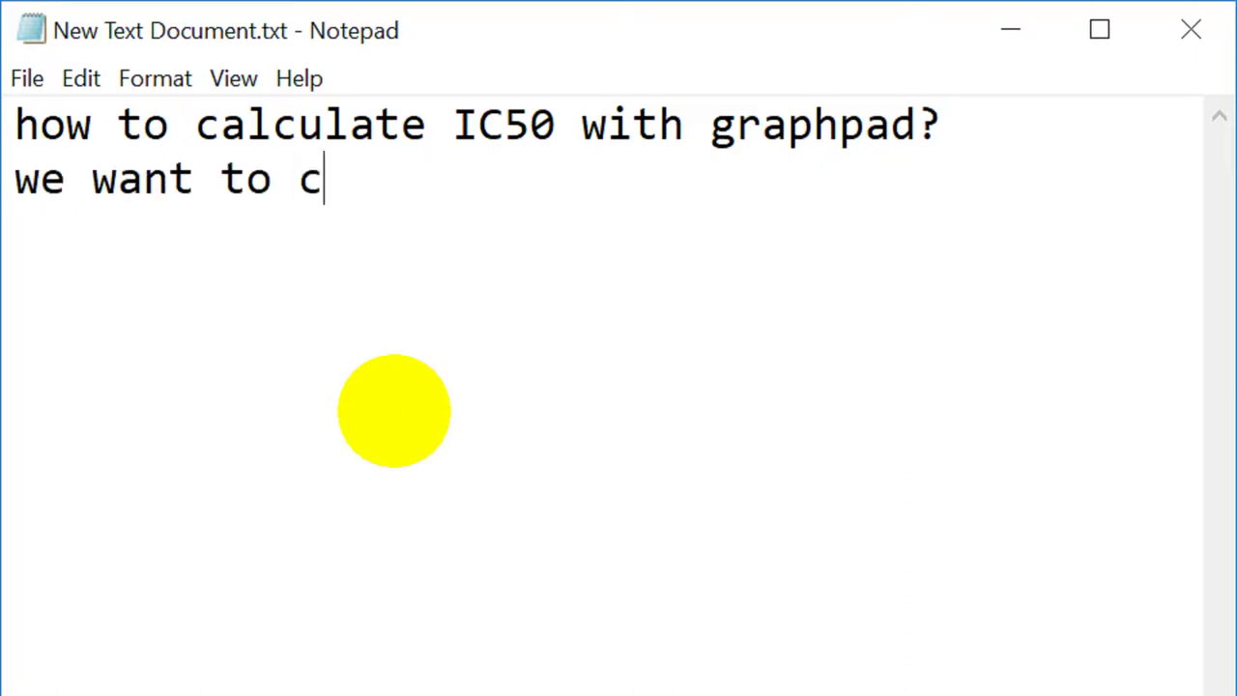
pyautogui.write('alculate the IC')
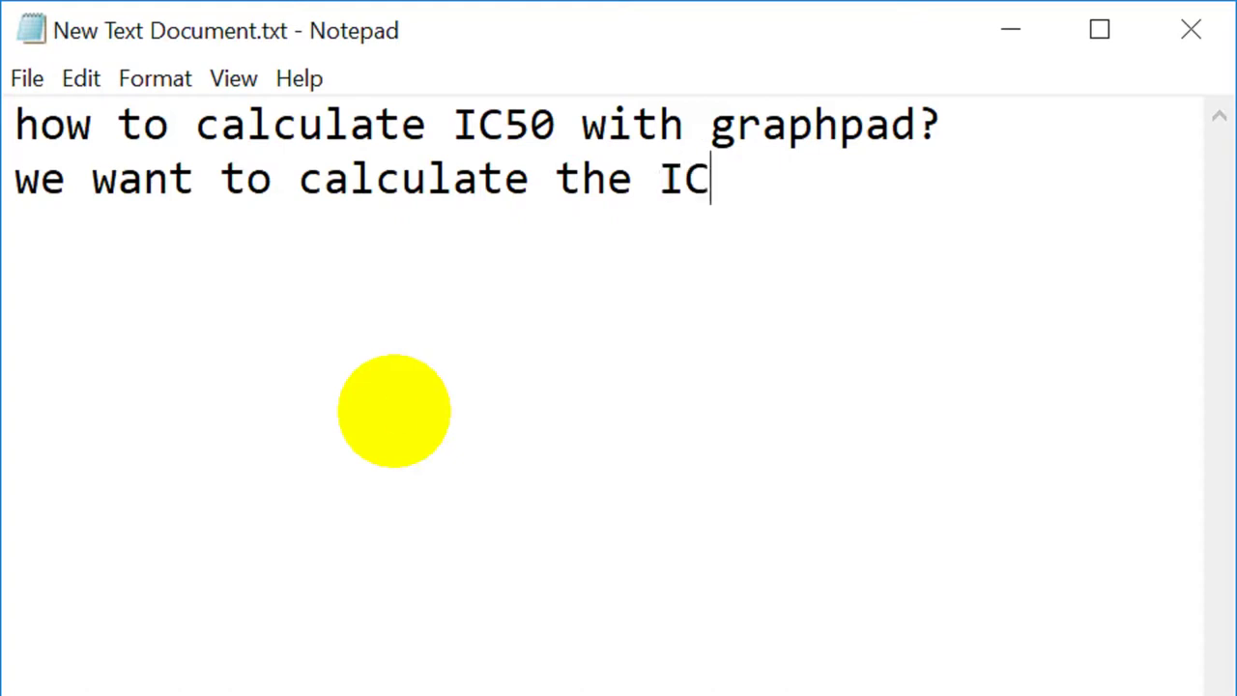
pyautogui.write('50')
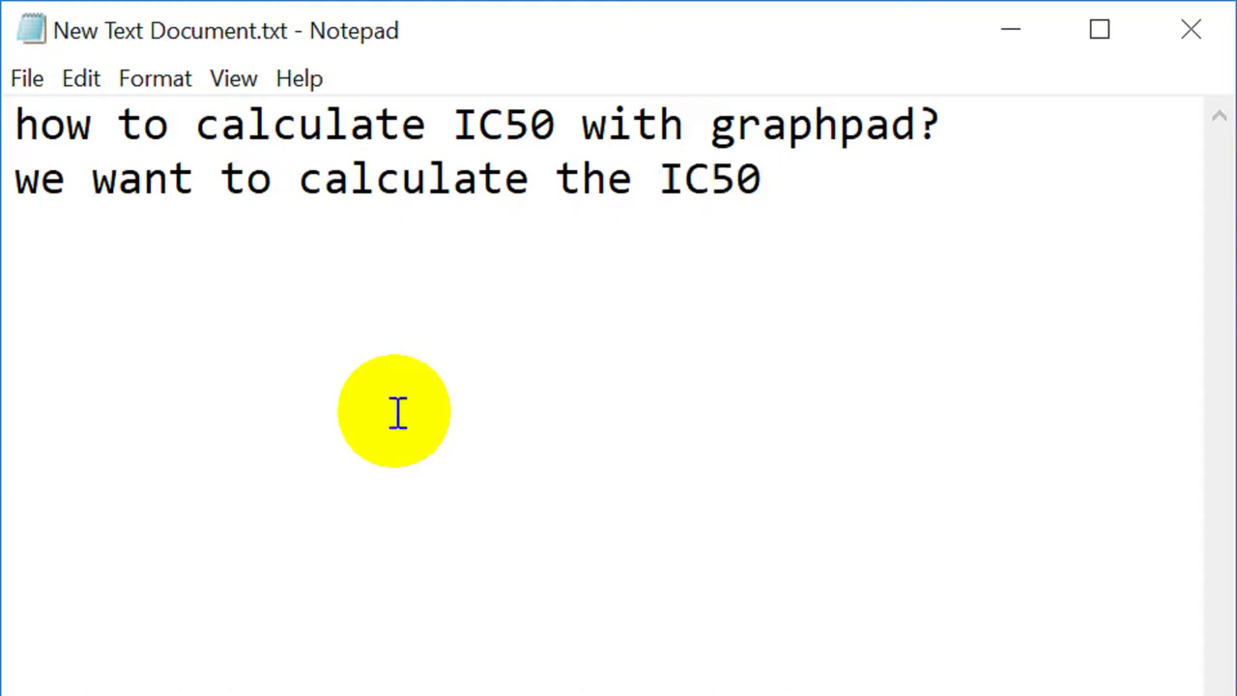
pyautogui.write(' for :')
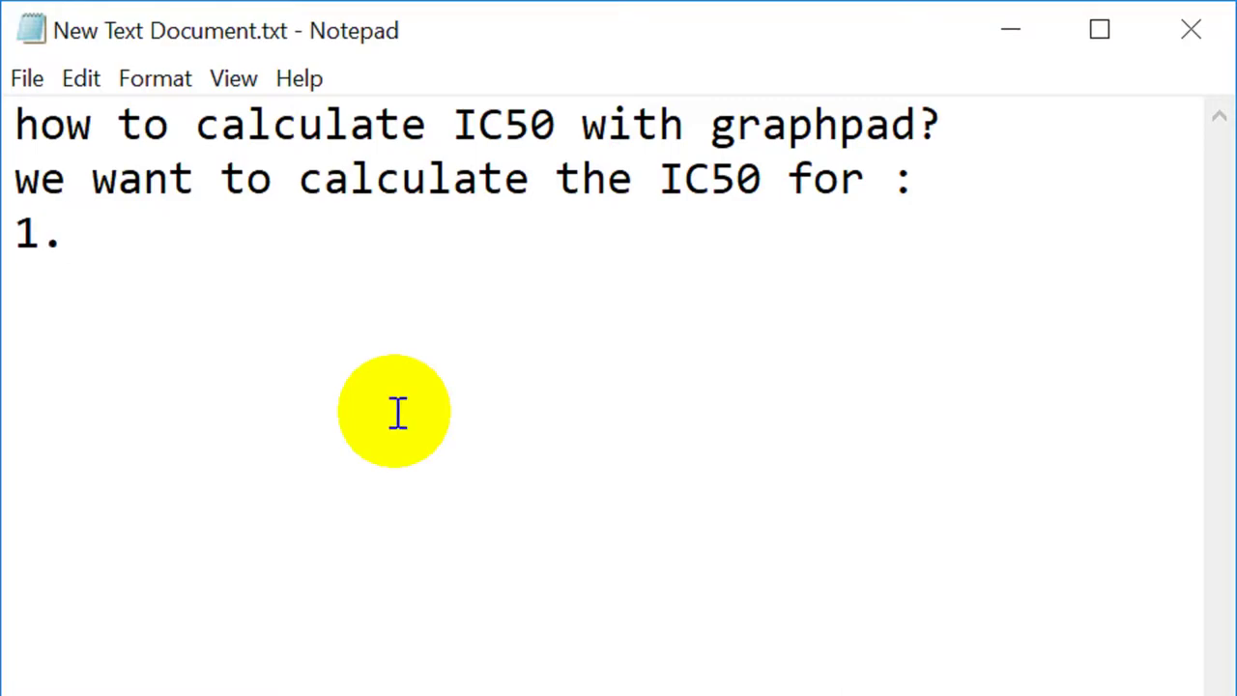
# - Write the first list item as "1. Aqueous extract for a plant" and start item 2
pyautogui.write('Aq')
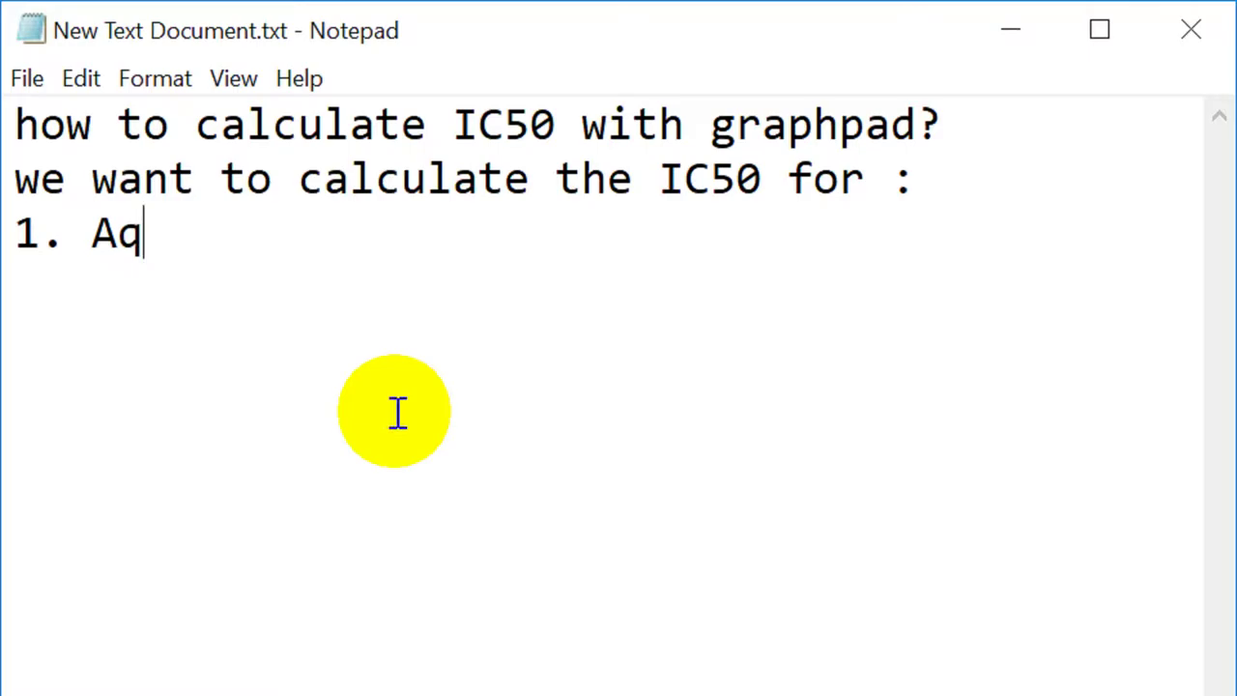
pyautogui.write('ueous e')
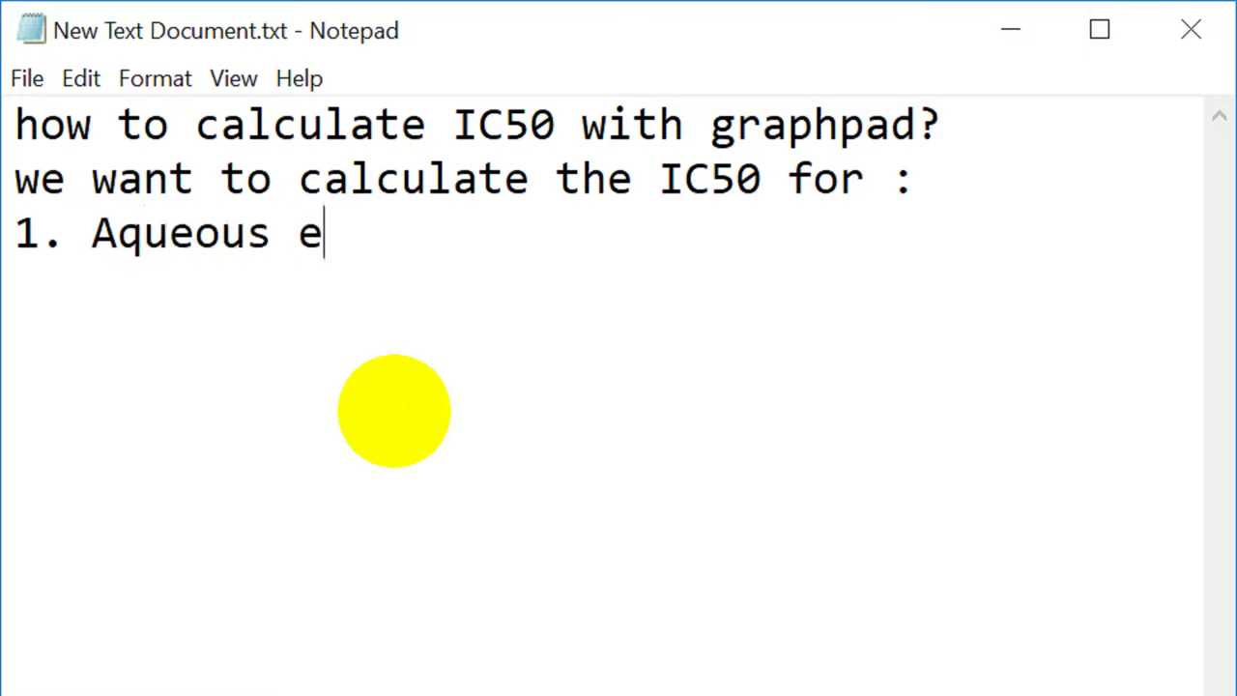
pyautogui.write('xtract')
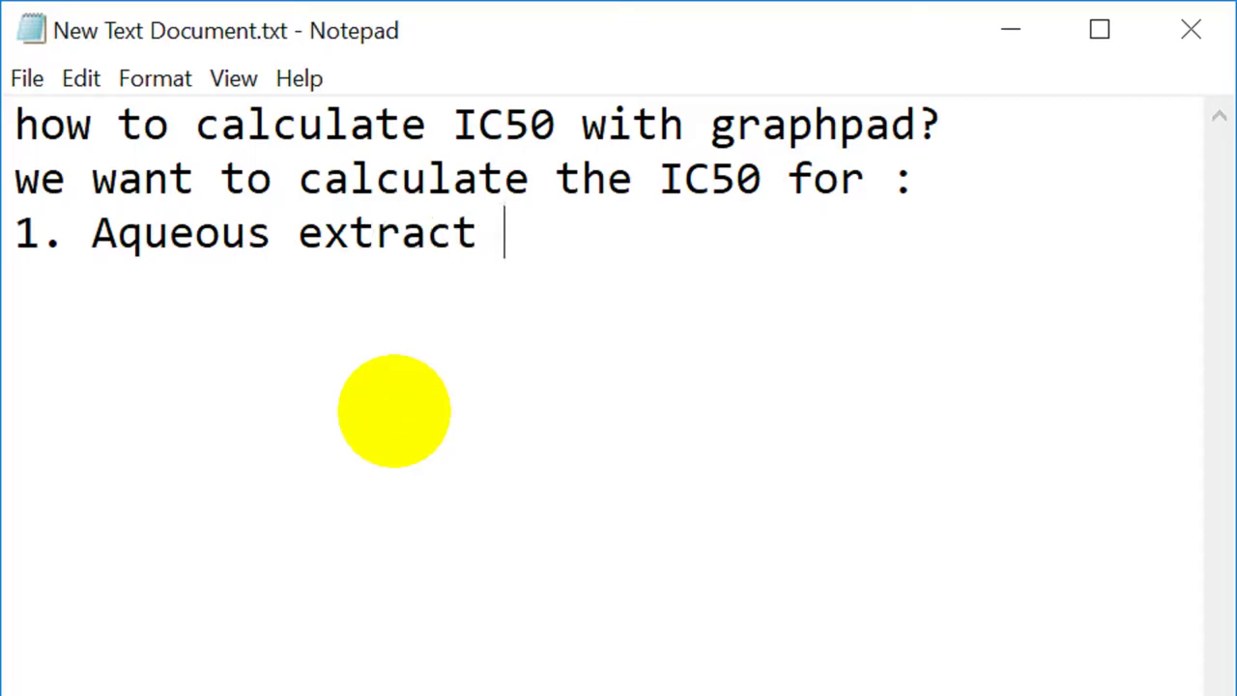
pyautogui.write(' for ')
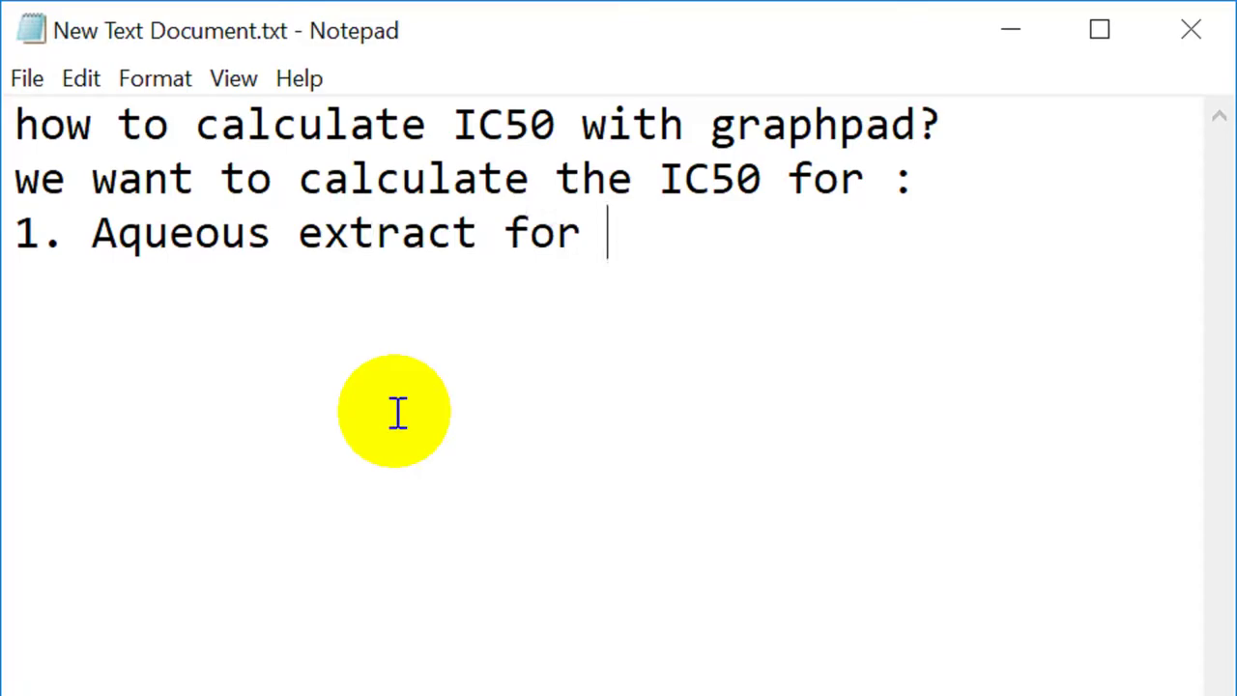
pyautogui.write('a plant 2. ')
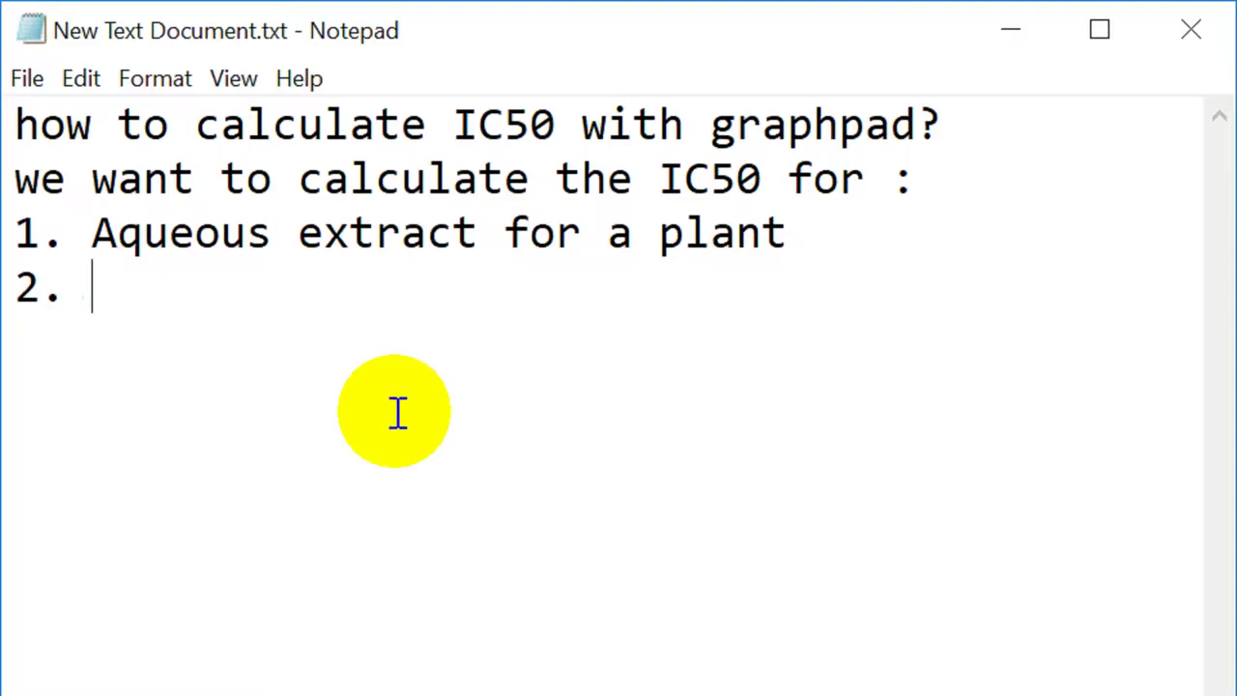
# - Write the second list item as "Methanolic extract for the same plant"
pyautogui.write('Metha')
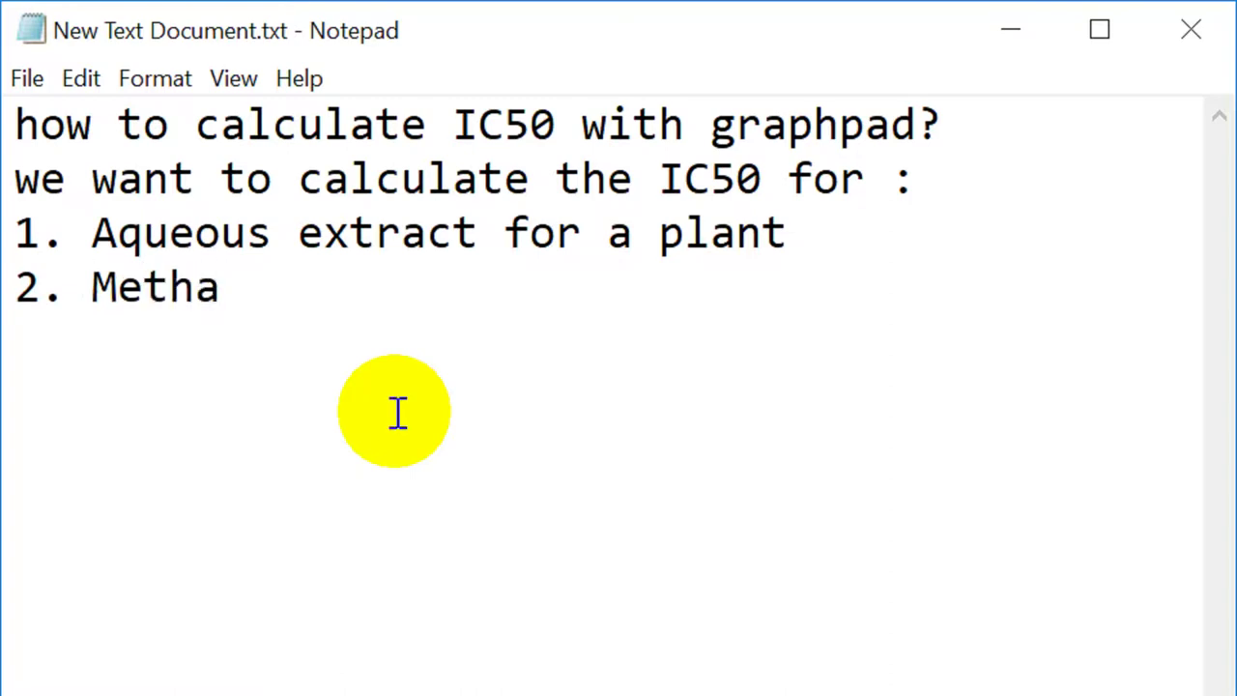
pyautogui.write('nolic ')
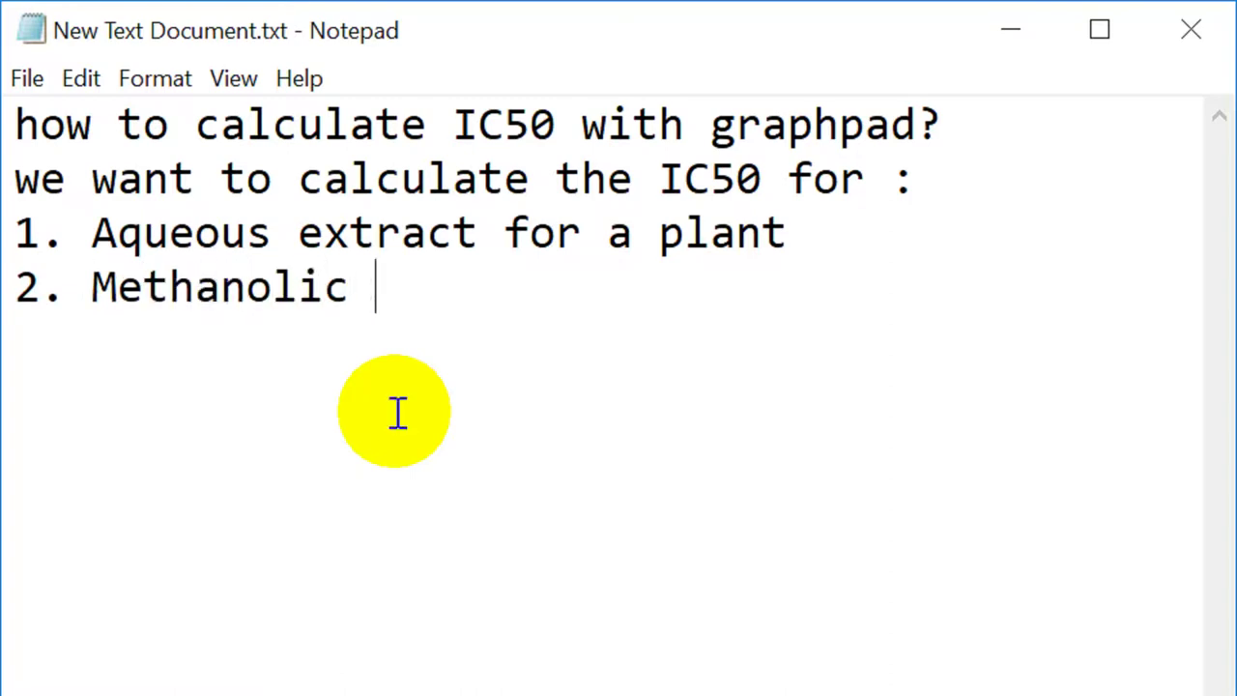
pyautogui.write('ext')
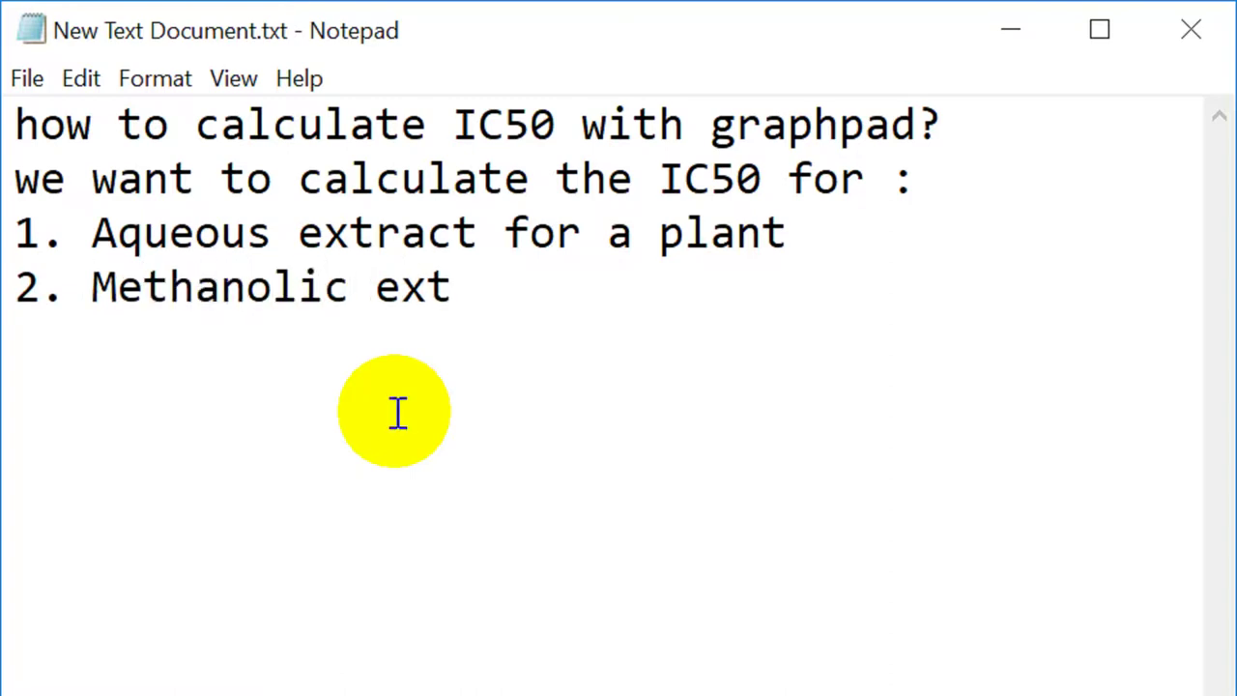
pyautogui.write('ract')
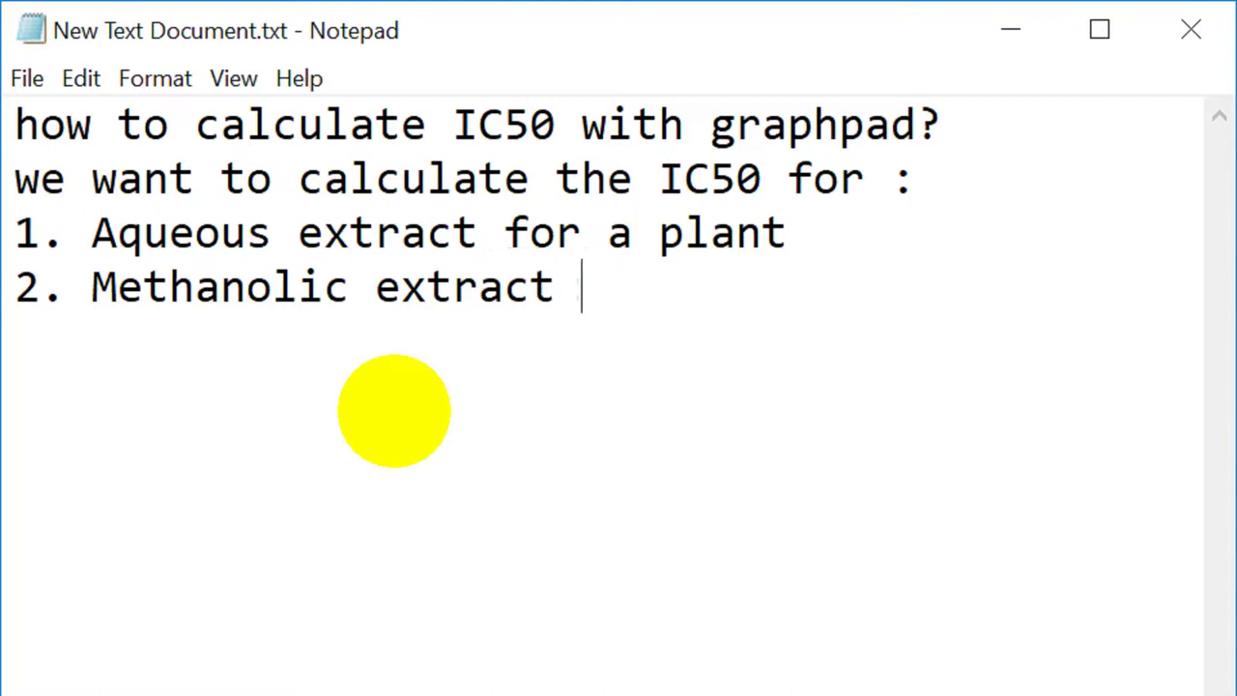
pyautogui.write(' for')
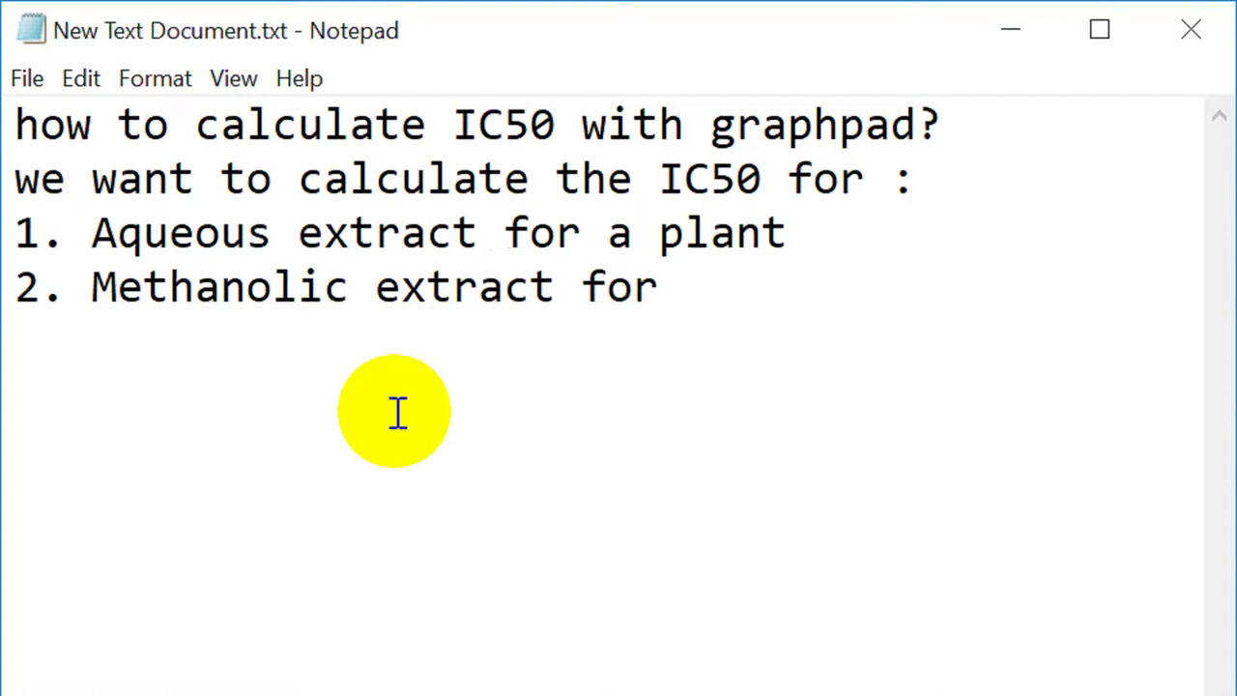
pyautogui.write(' the sa')
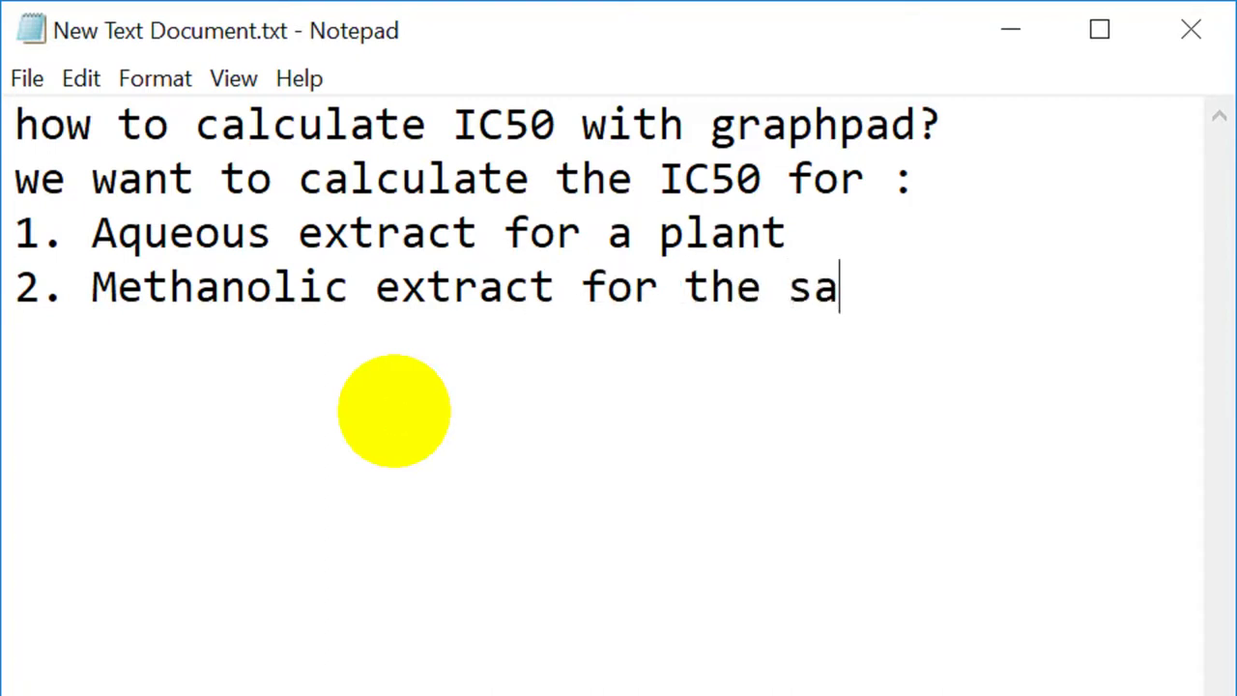
pyautogui.write('me pla')
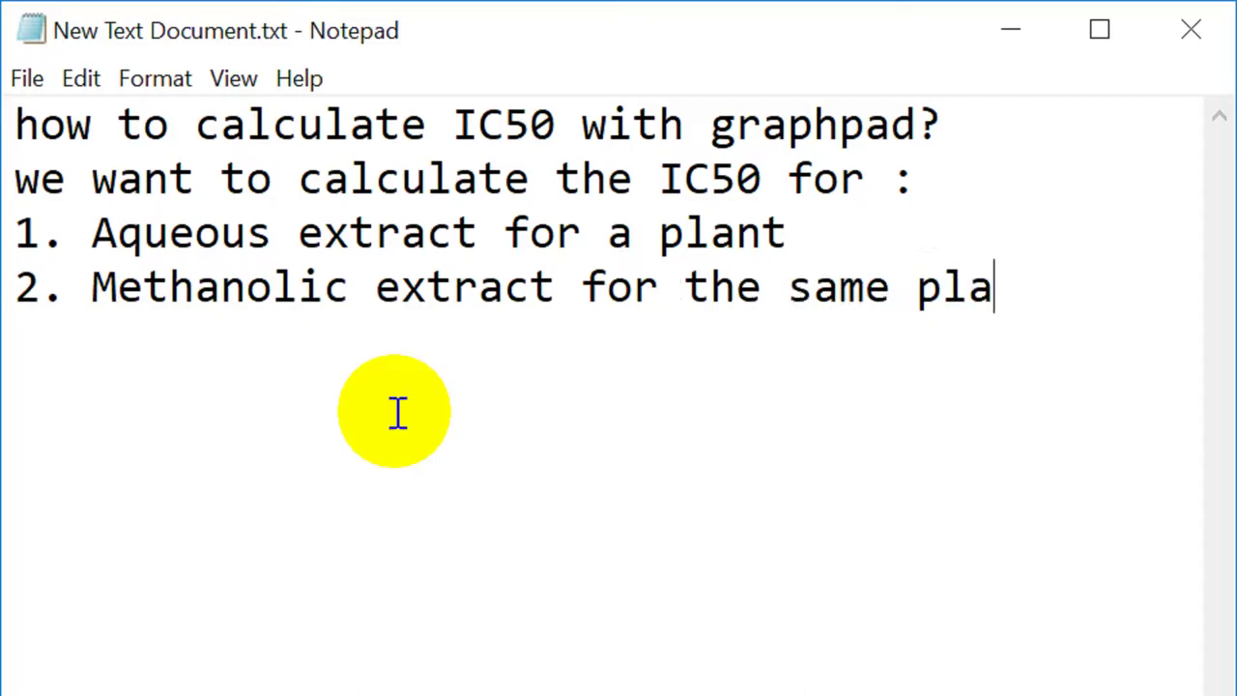
pyautogui.write('nt ')
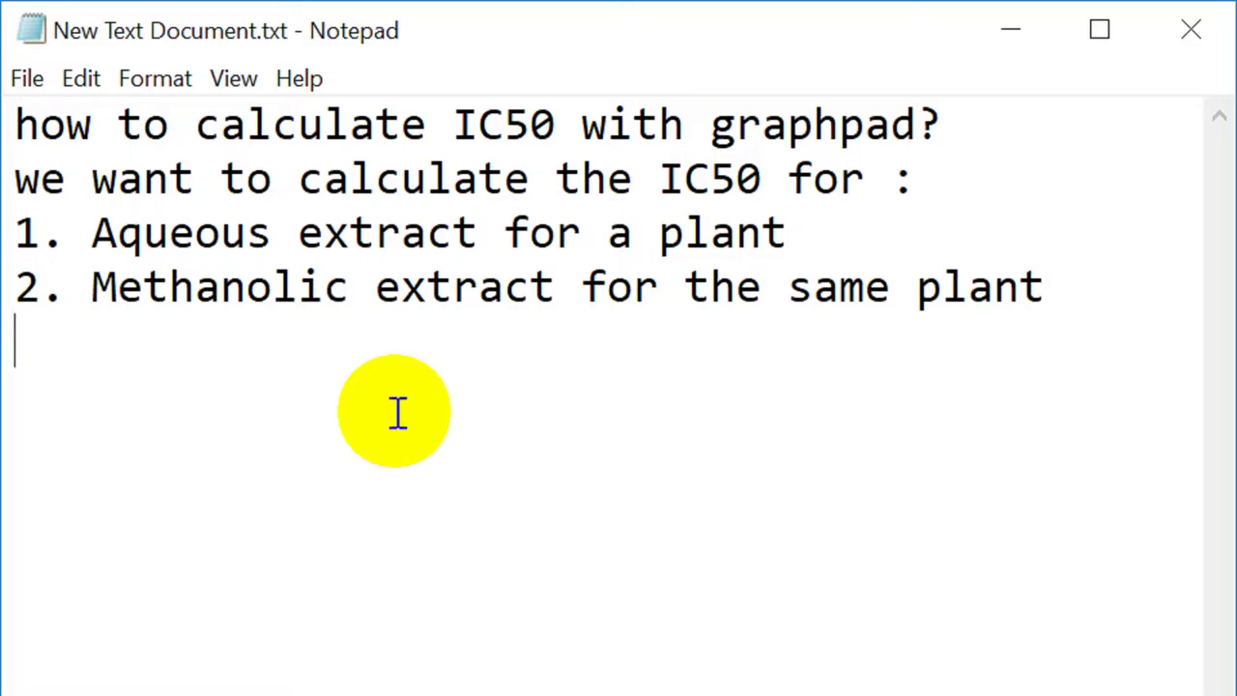
# - Add the third list item "3. Positive control BHT" below the methanolic extract line
pyautogui.write('3')
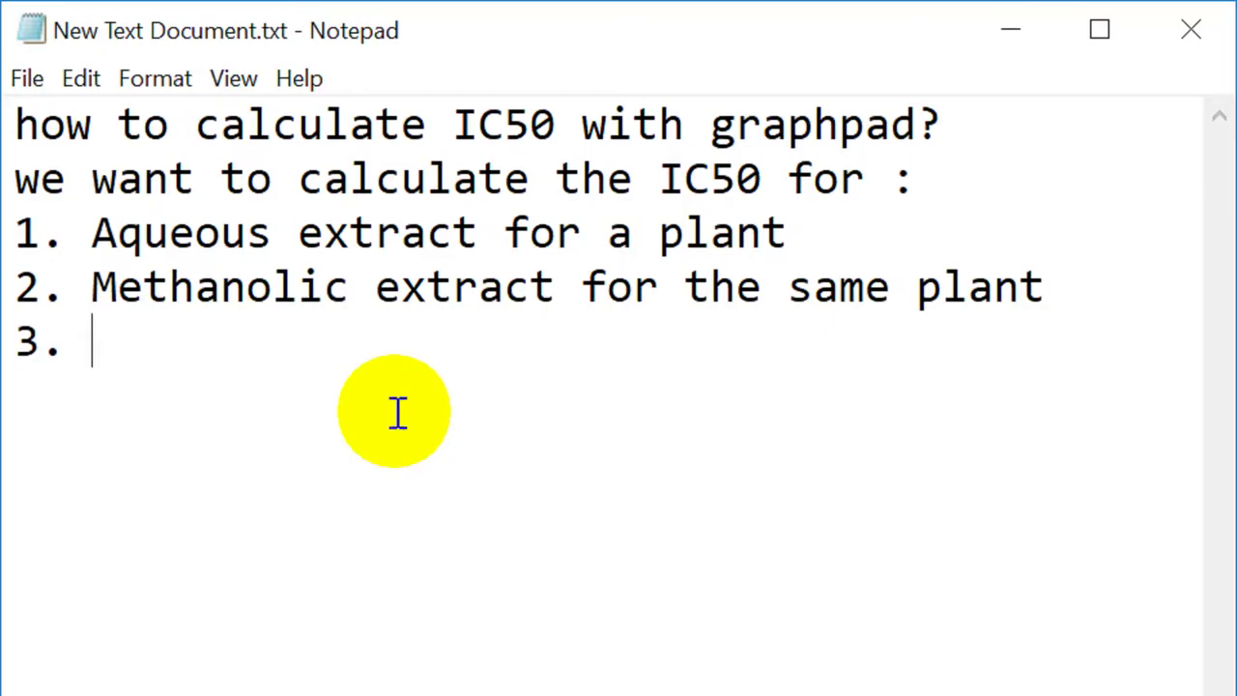
pyautogui.write('. Posi')
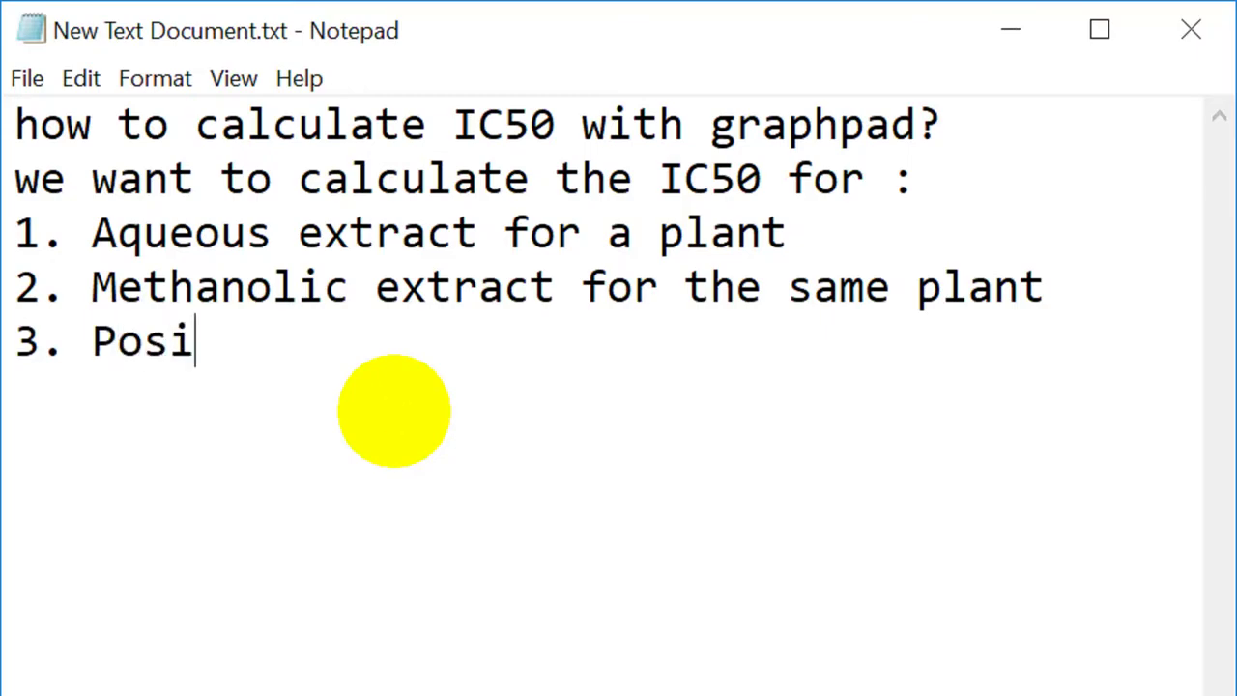
pyautogui.write('tive con')
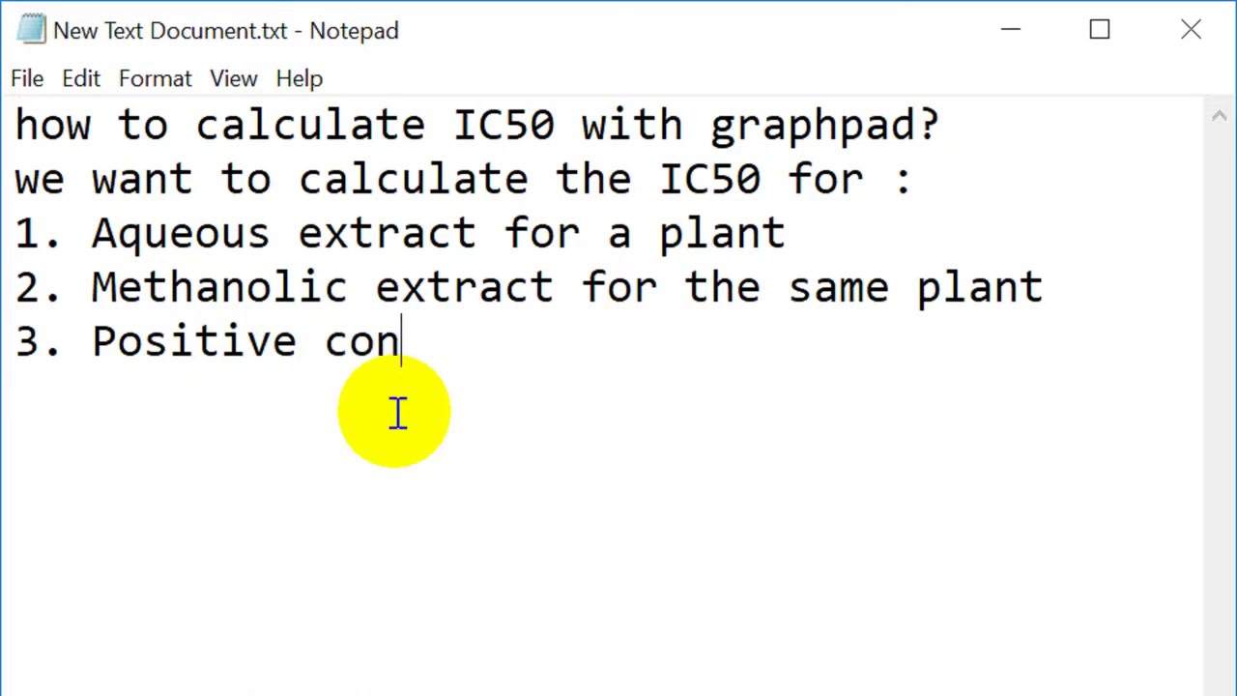
pyautogui.write('trol')
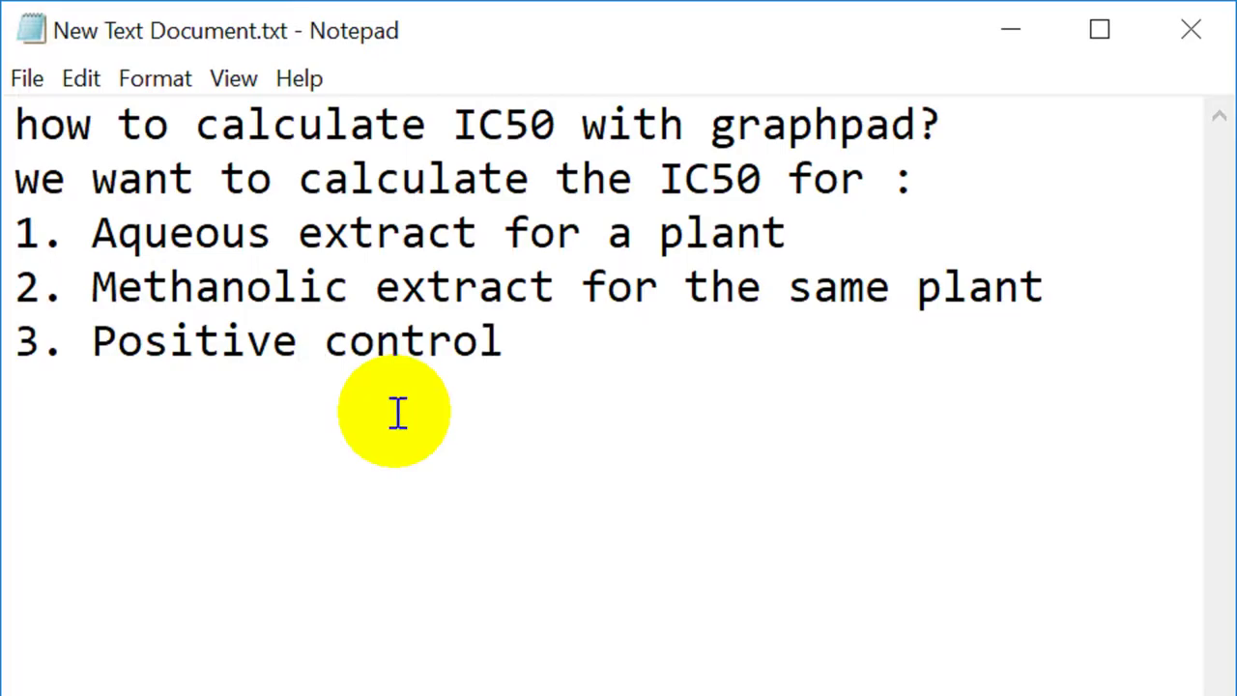
pyautogui.write(' BHT')
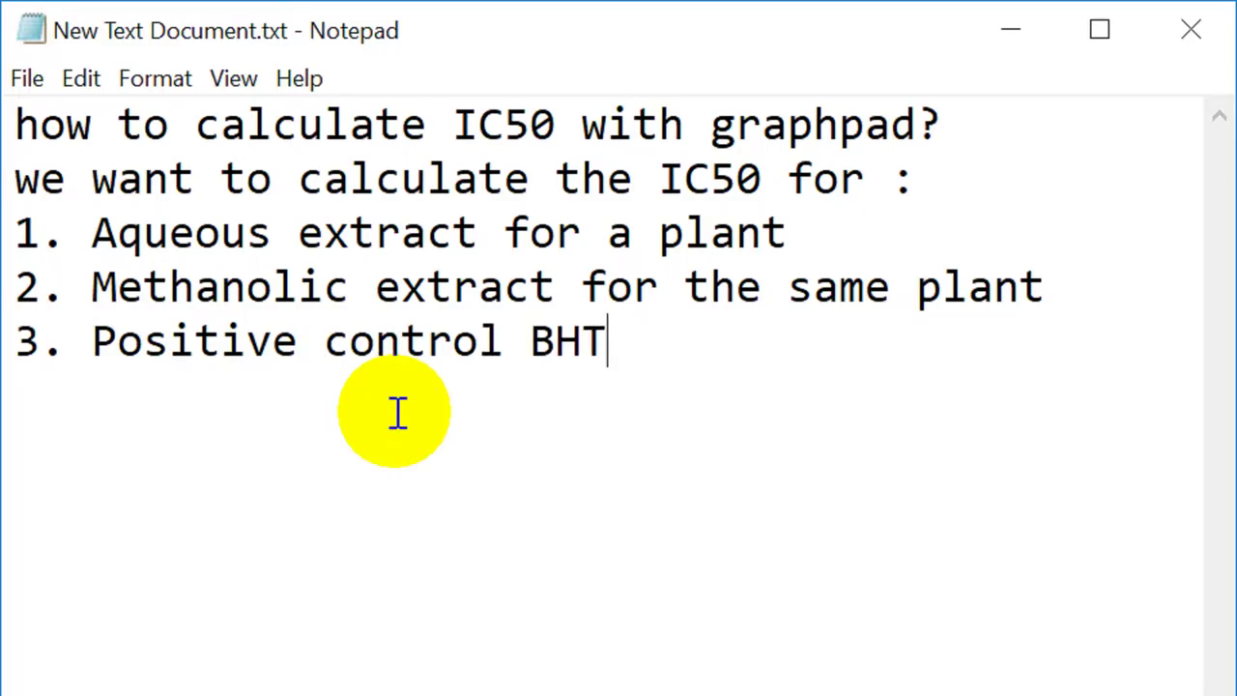
pyautogui.click(577, 290)
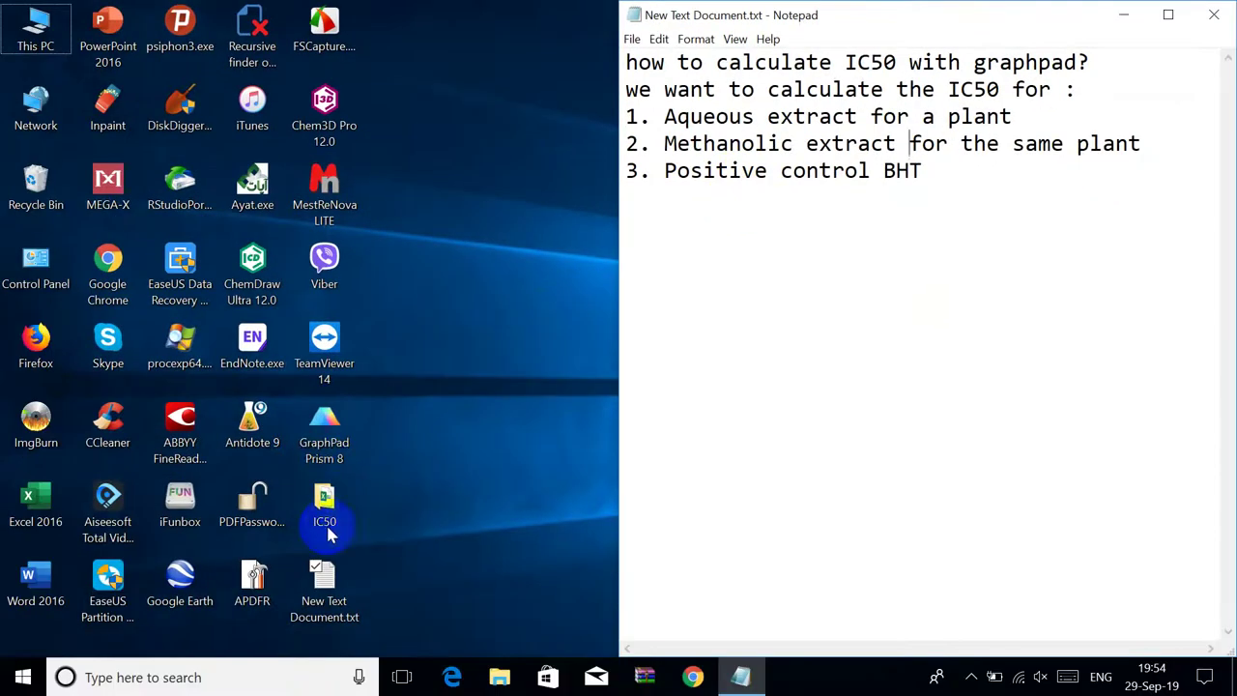
# - Open GraphPad Prism 8 and create a new XY data table with numeric X and 3 replicate Y values in side-by-side subcolumns
pyautogui.doubleClick(324, 430)
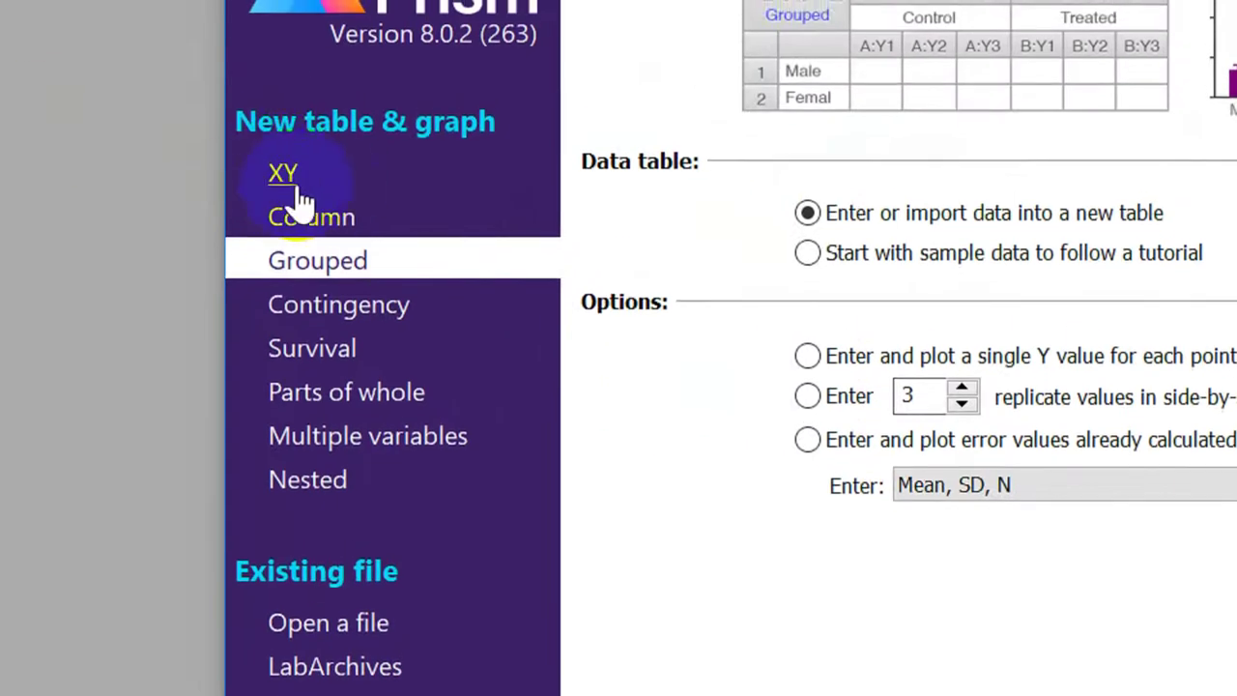
pyautogui.click(300, 193)
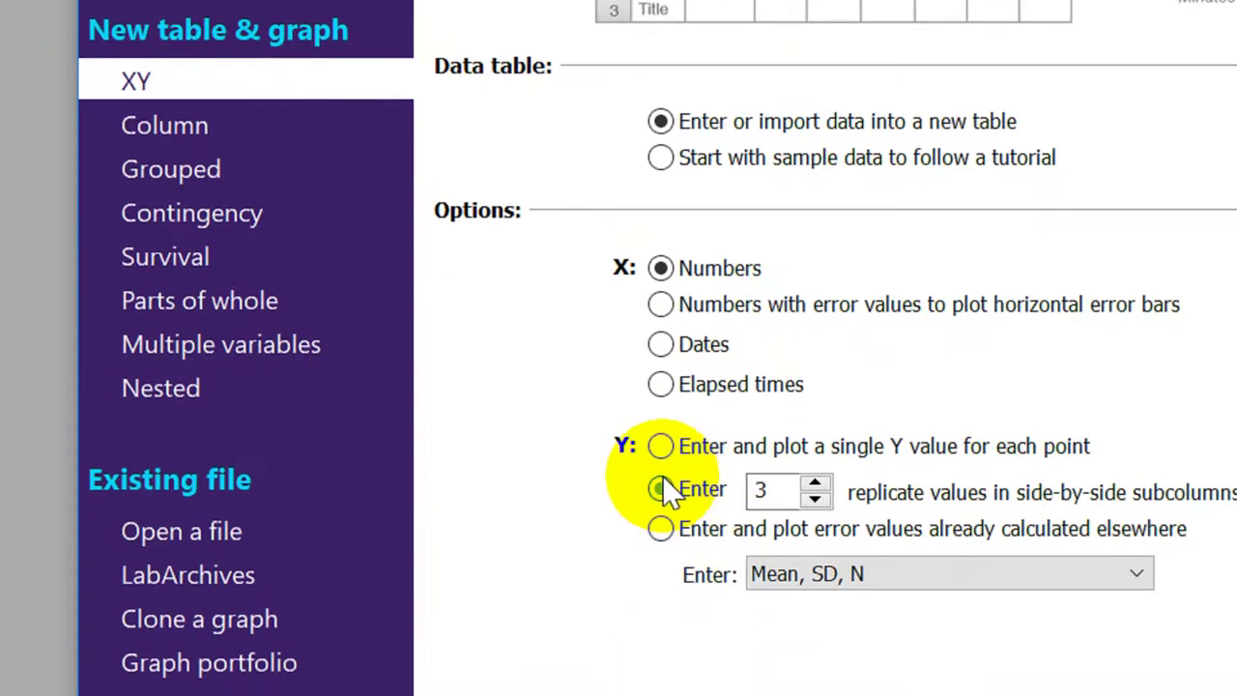
pyautogui.click(660, 552)
pyautogui.click(766, 557)
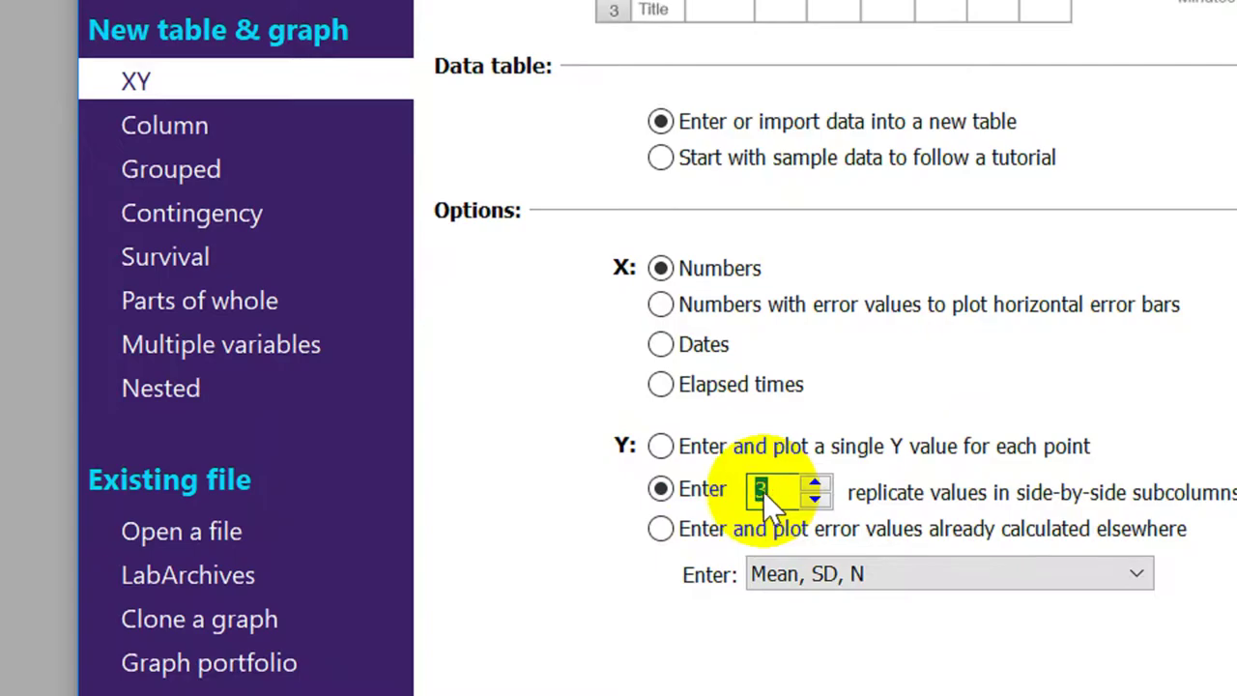
pyautogui.write('3')
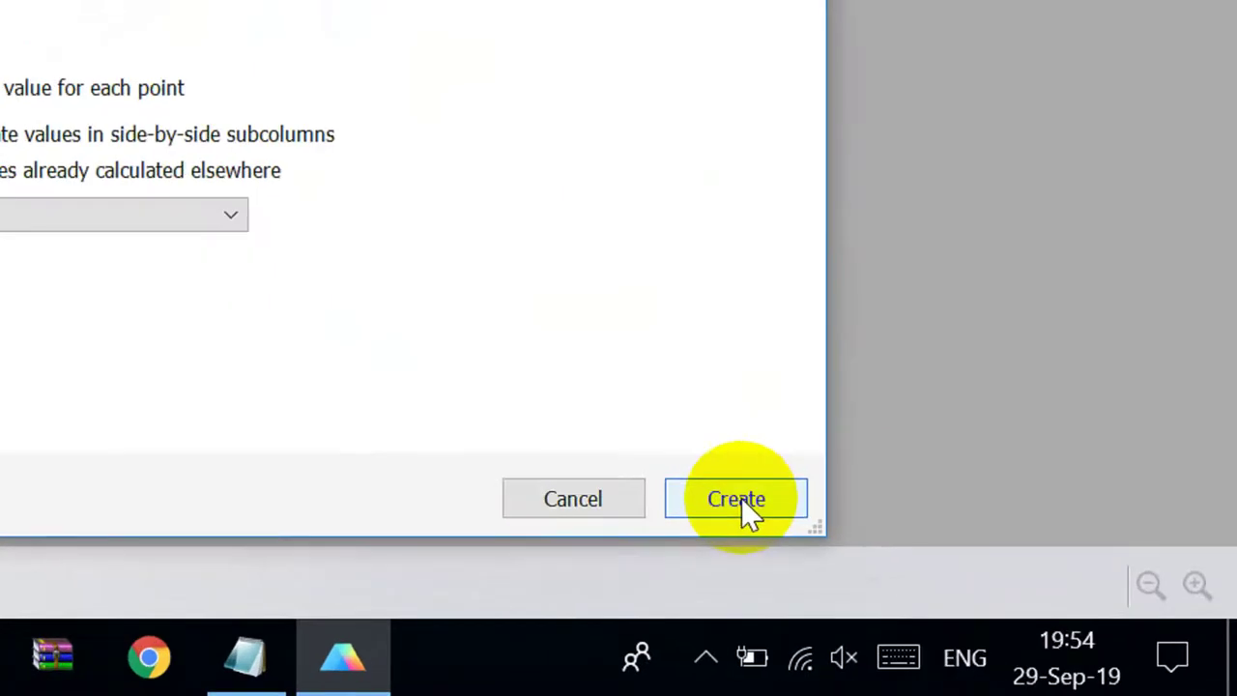
pyautogui.click(741, 497)
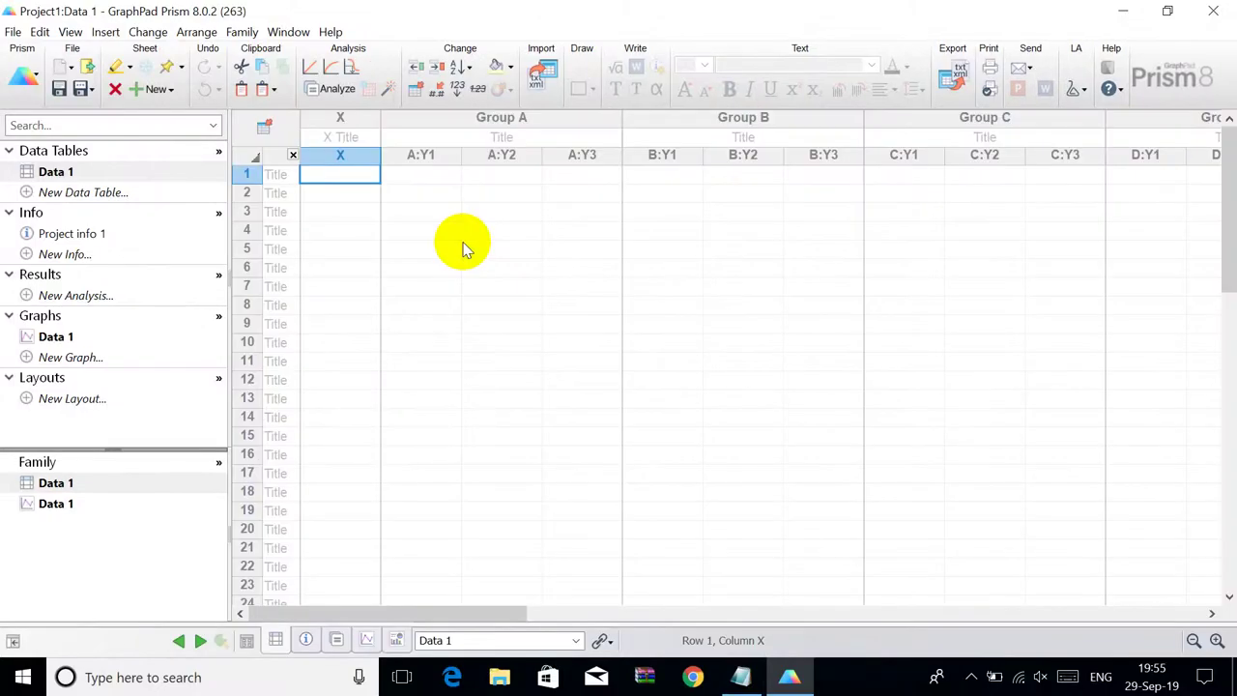
# - Open the DATA.xlsx workbook from the desktop IC50 folder in Excel and maximize its window
pyautogui.click(1142, 15)
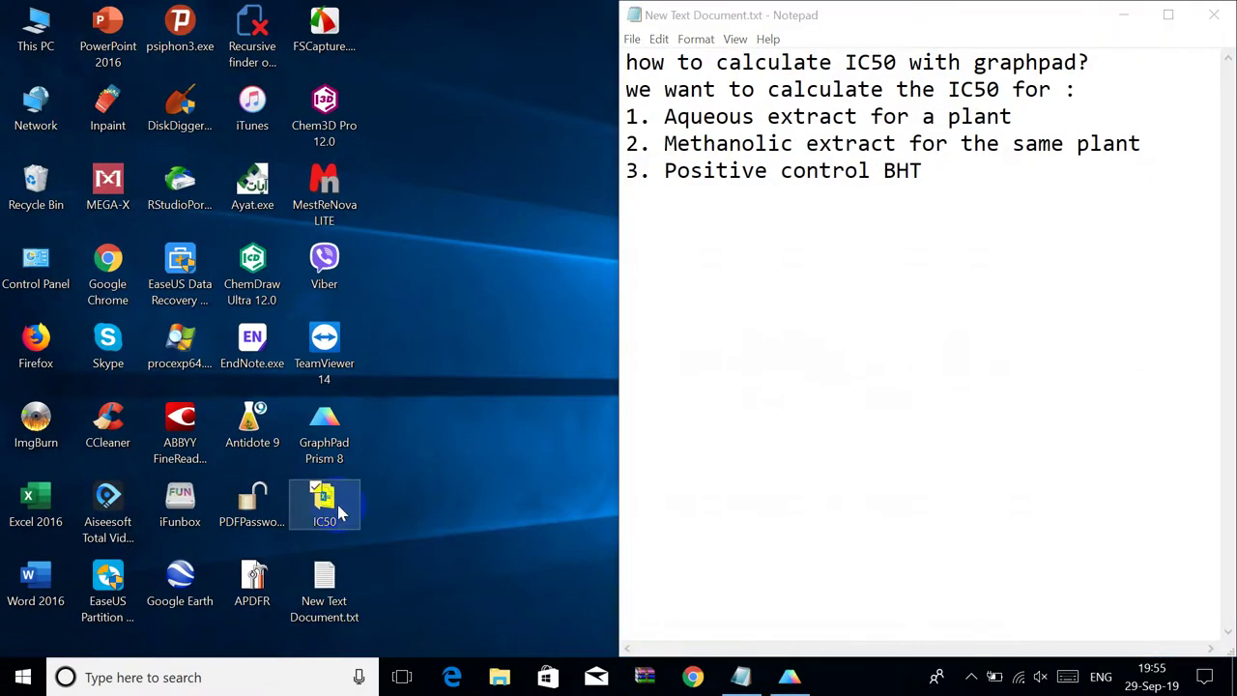
pyautogui.doubleClick(337, 509)
pyautogui.doubleClick(243, 209)
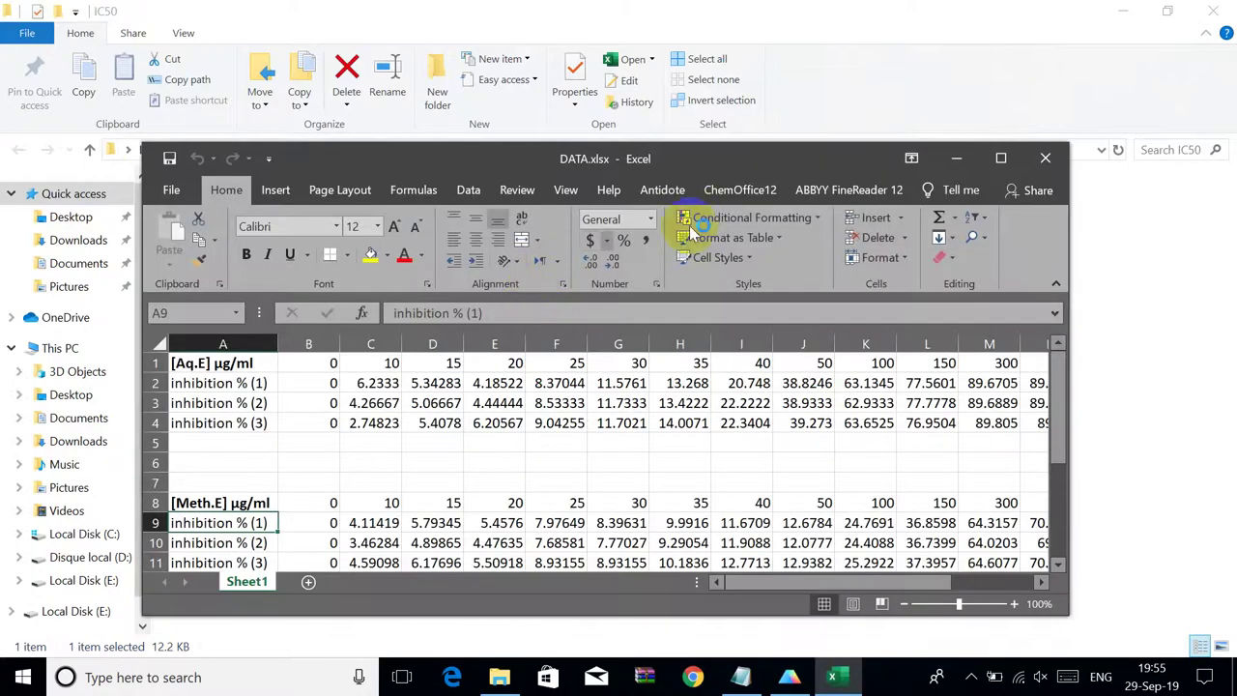
pyautogui.click(1000, 159)
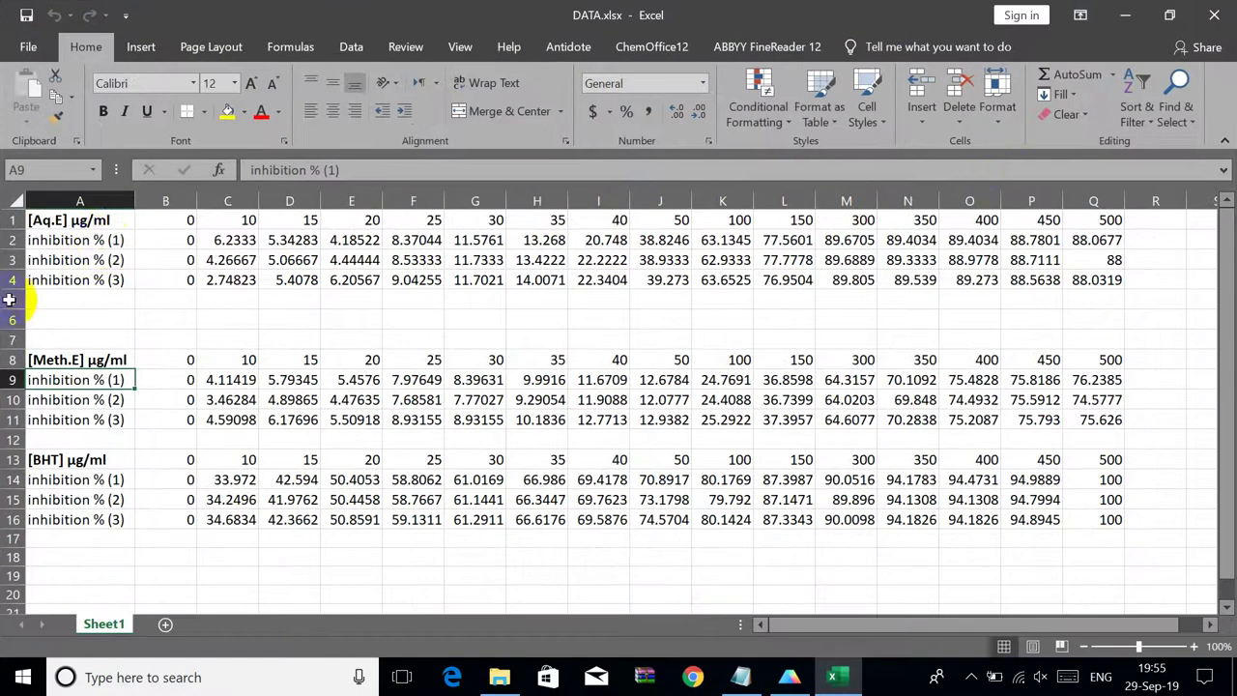
# - Examine the concentration and inhibition % rows of the Aq.E, Meth.E and BHT blocks in the worksheet
pyautogui.click(170, 221)
pyautogui.click(85, 222)
pyautogui.click(164, 220)
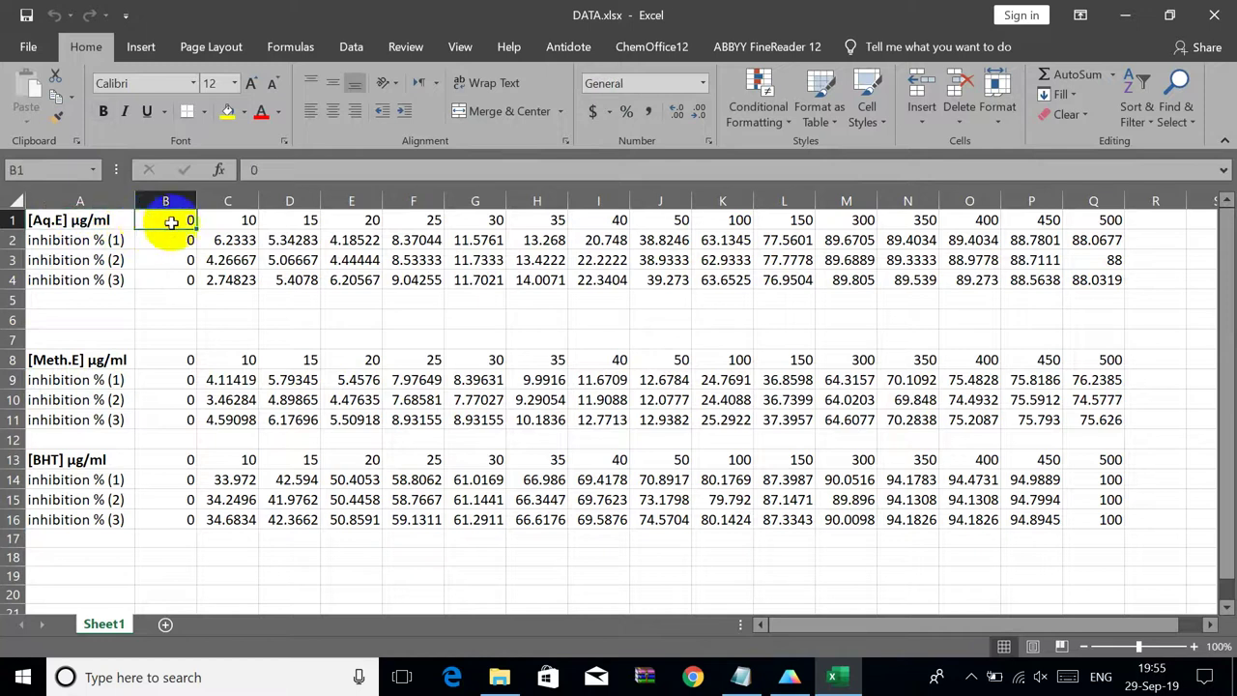
pyautogui.click(83, 221)
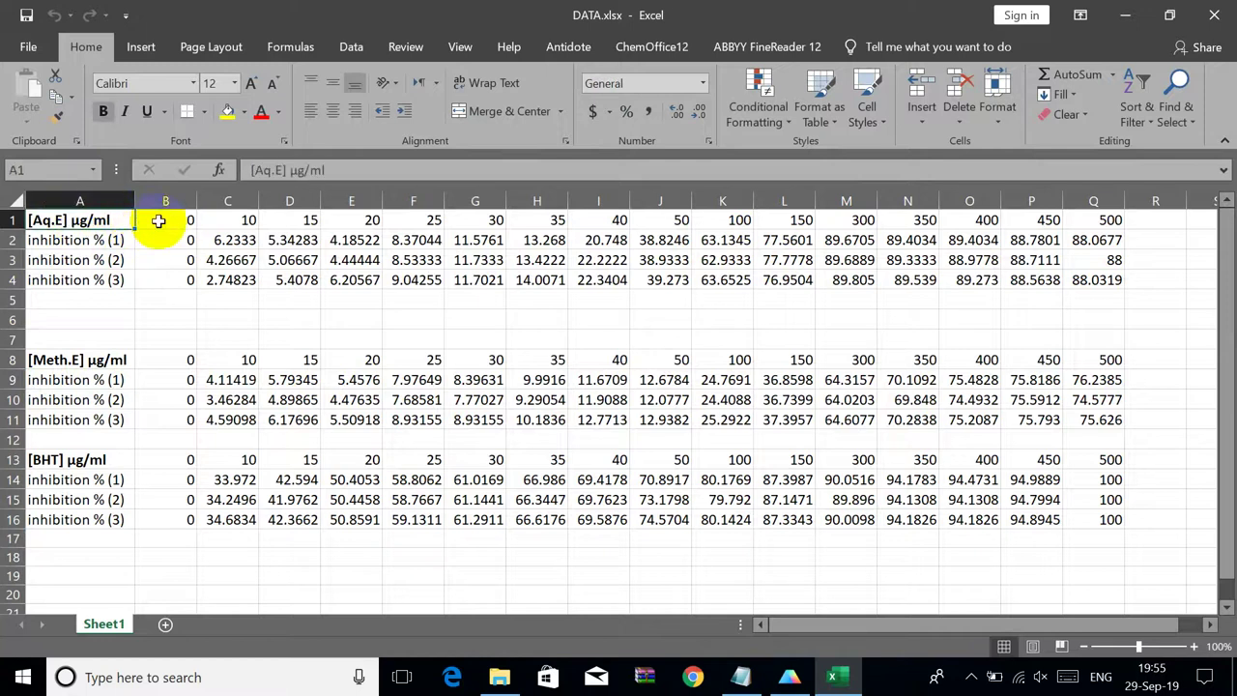
pyautogui.moveTo(107, 220); pyautogui.dragTo(1092, 276)
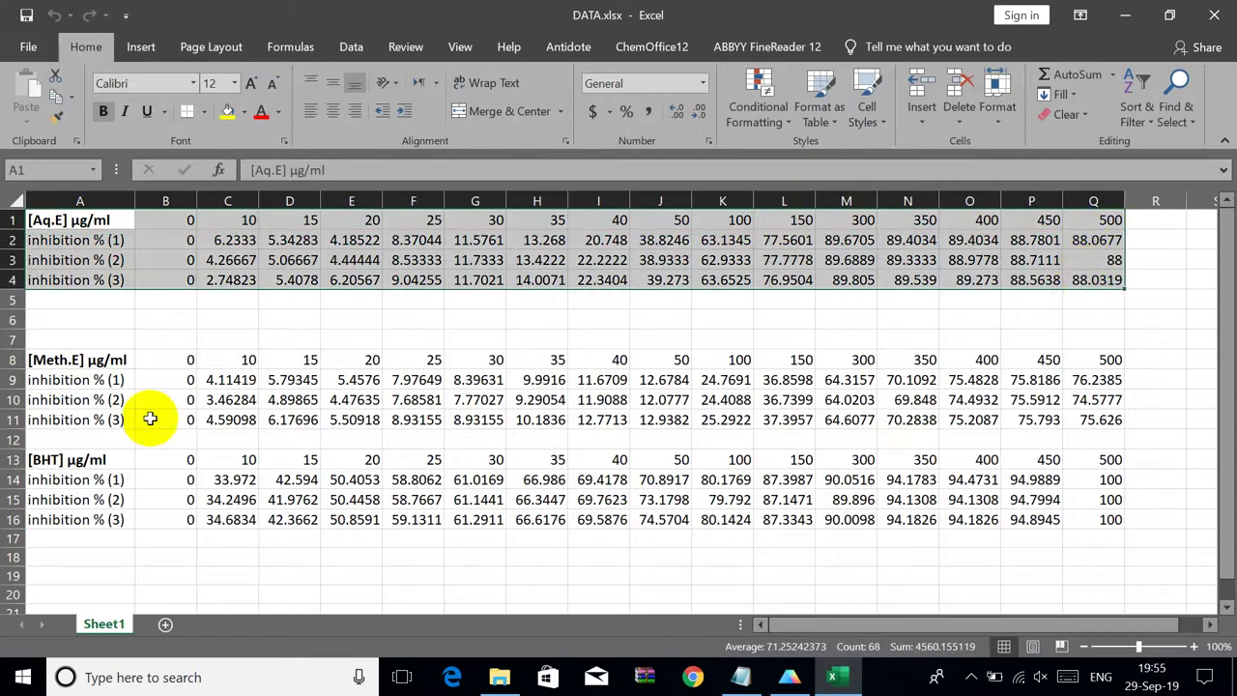
pyautogui.moveTo(103, 360); pyautogui.dragTo(1111, 416)
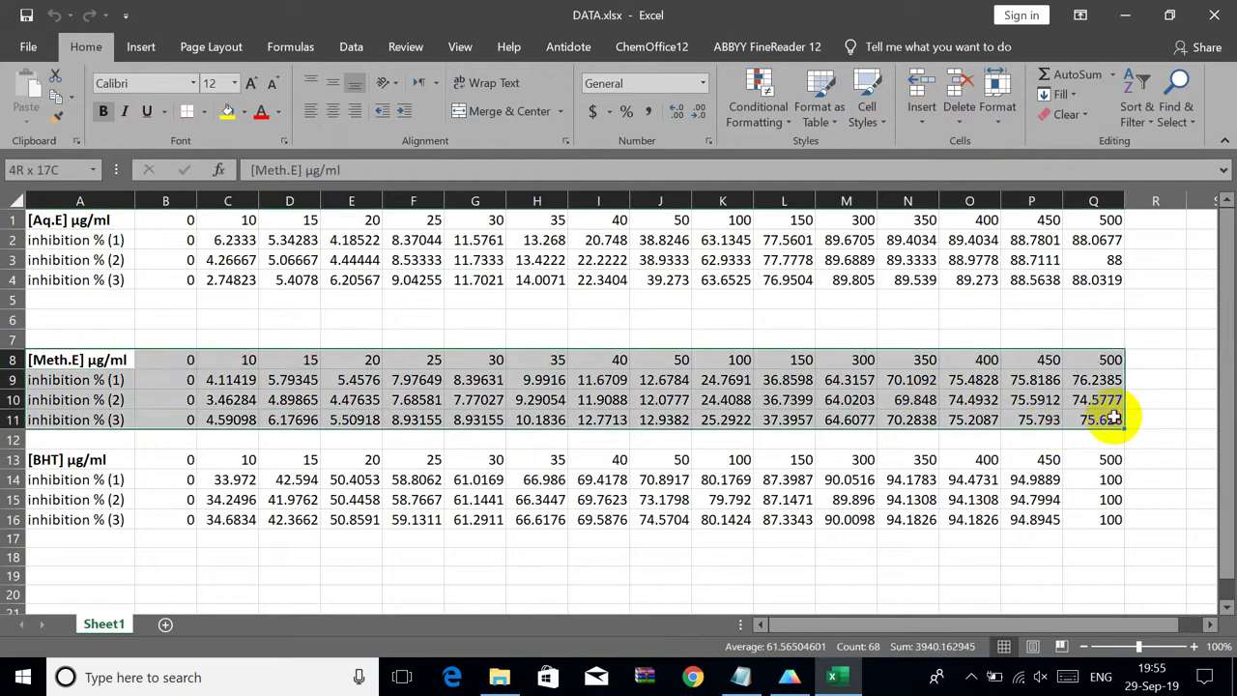
pyautogui.moveTo(44, 459); pyautogui.dragTo(1090, 524)
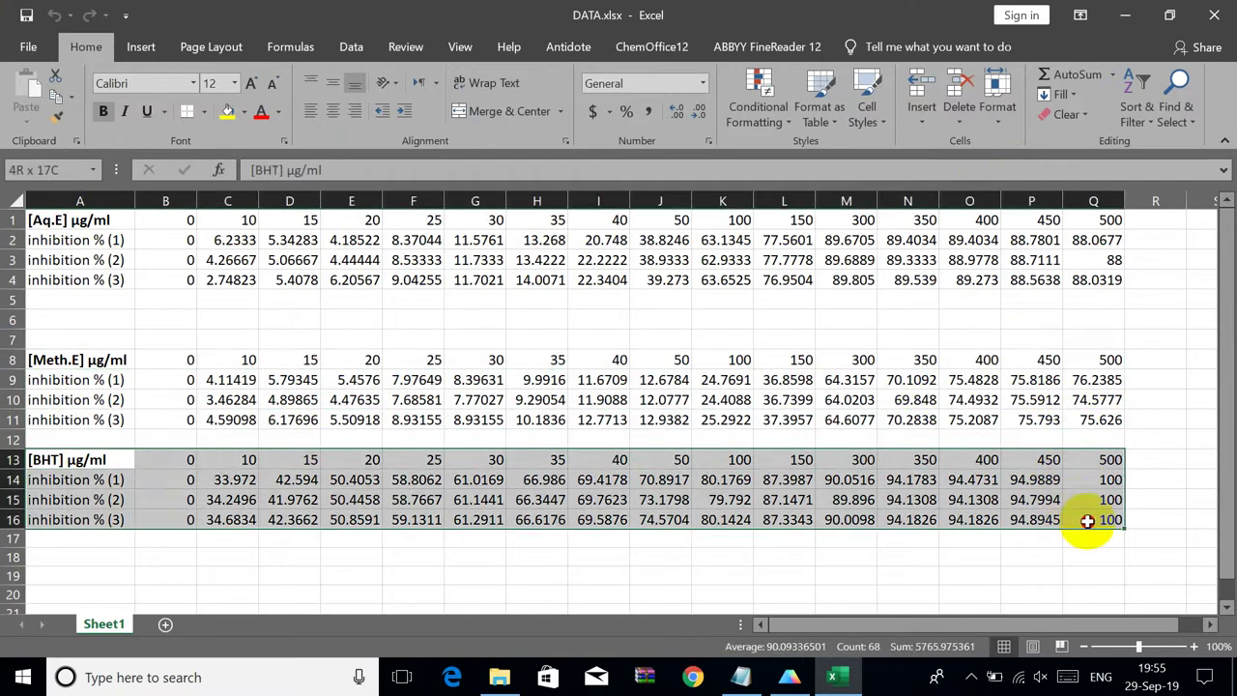
# - Copy the Aq.E concentrations in B1:Q1 and paste them transposed into the X column of Prism's data table
pyautogui.moveTo(145, 212); pyautogui.dragTo(1106, 220)
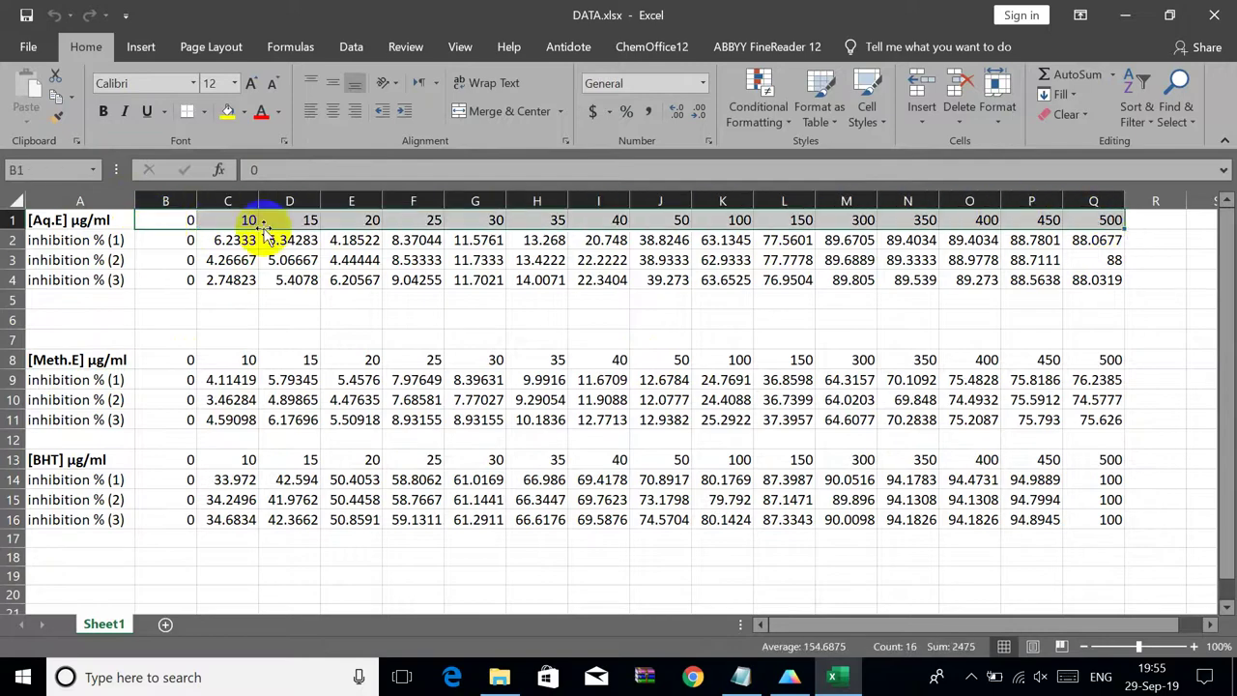
pyautogui.rightClick(162, 217)
pyautogui.click(208, 183)
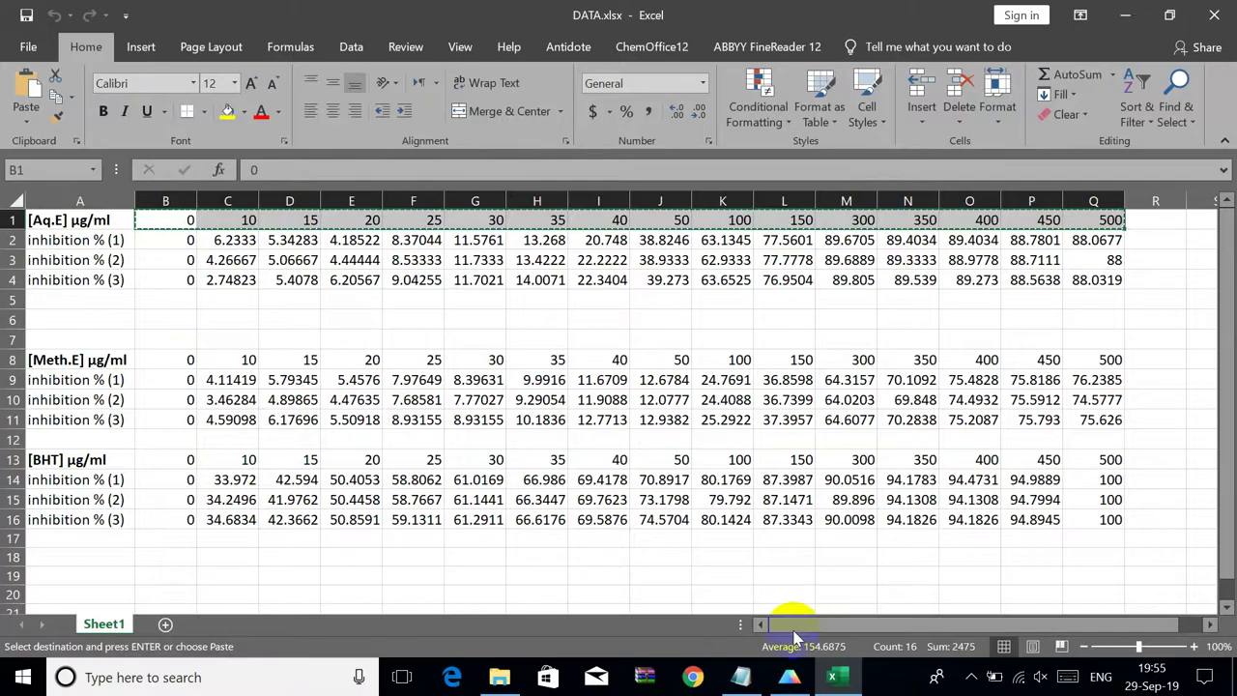
pyautogui.click(789, 676)
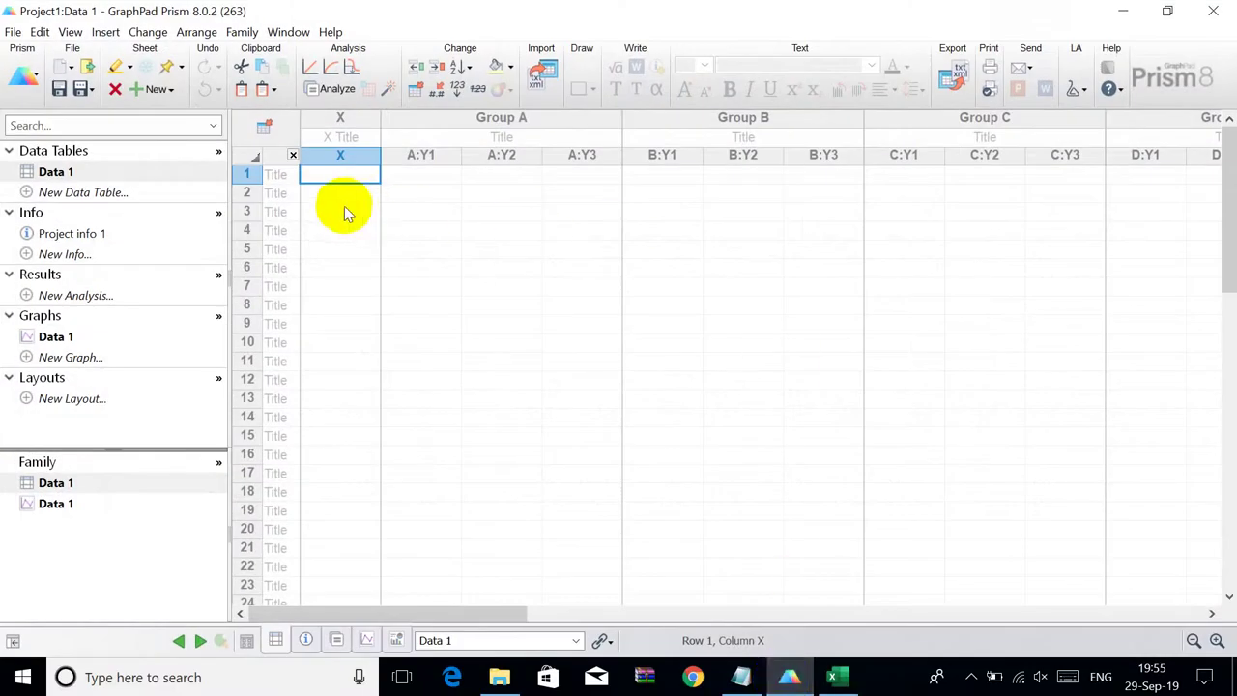
pyautogui.click(275, 90)
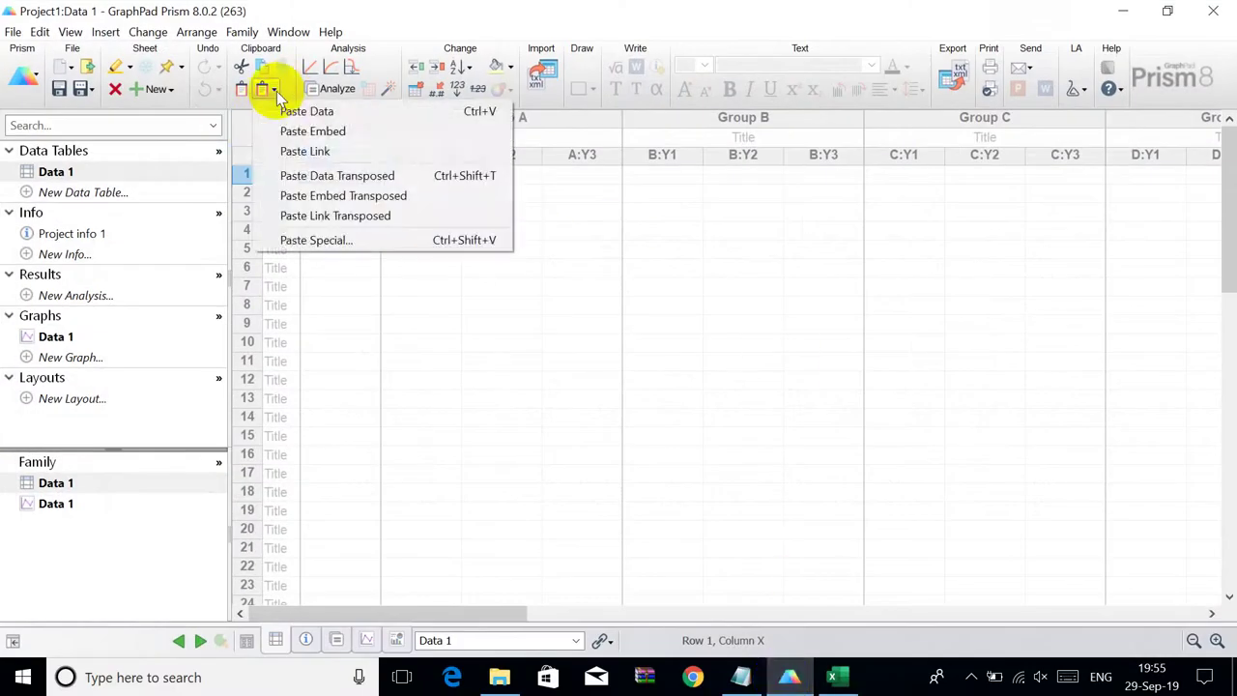
pyautogui.click(387, 180)
# - Title the X column "[C] µg/ml"
pyautogui.click(336, 137)
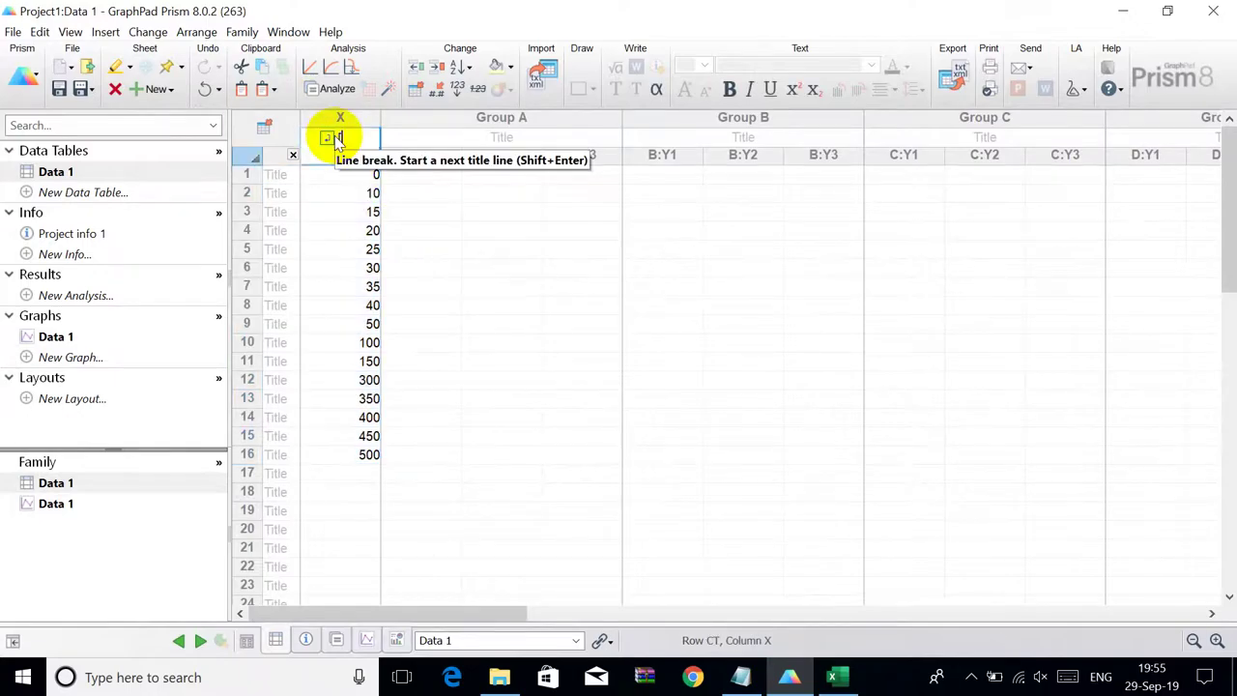
pyautogui.write('C] µg/ml')
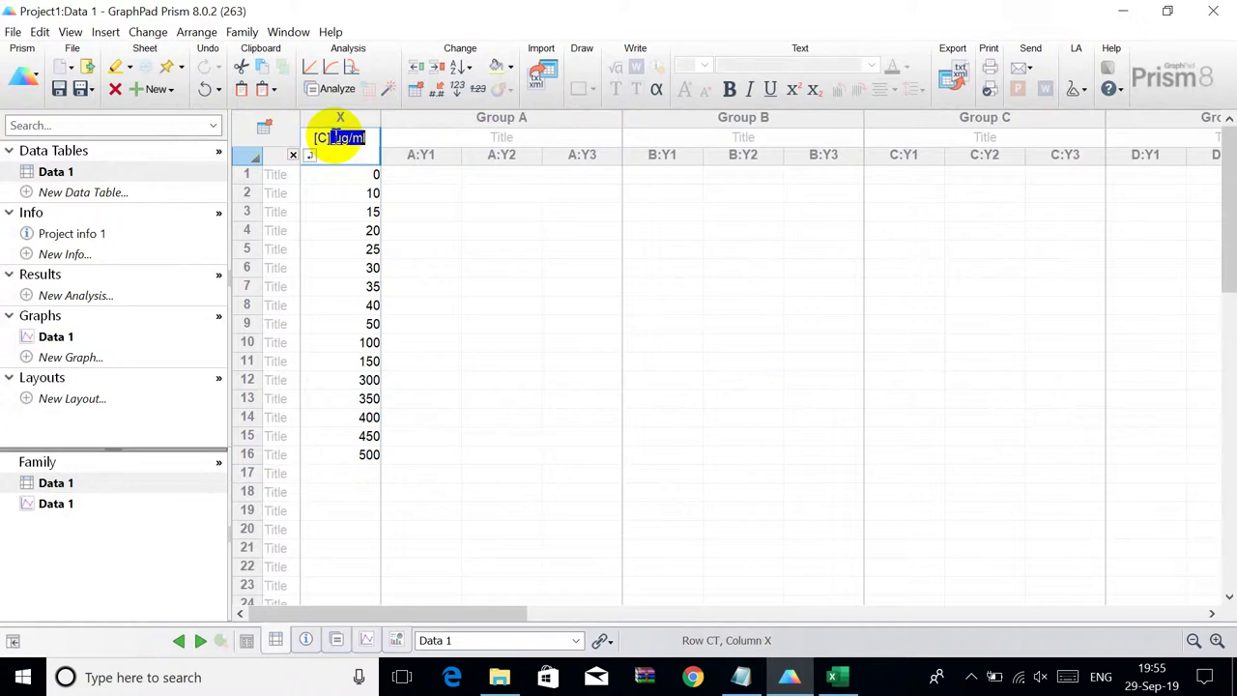
pyautogui.press('Tab')
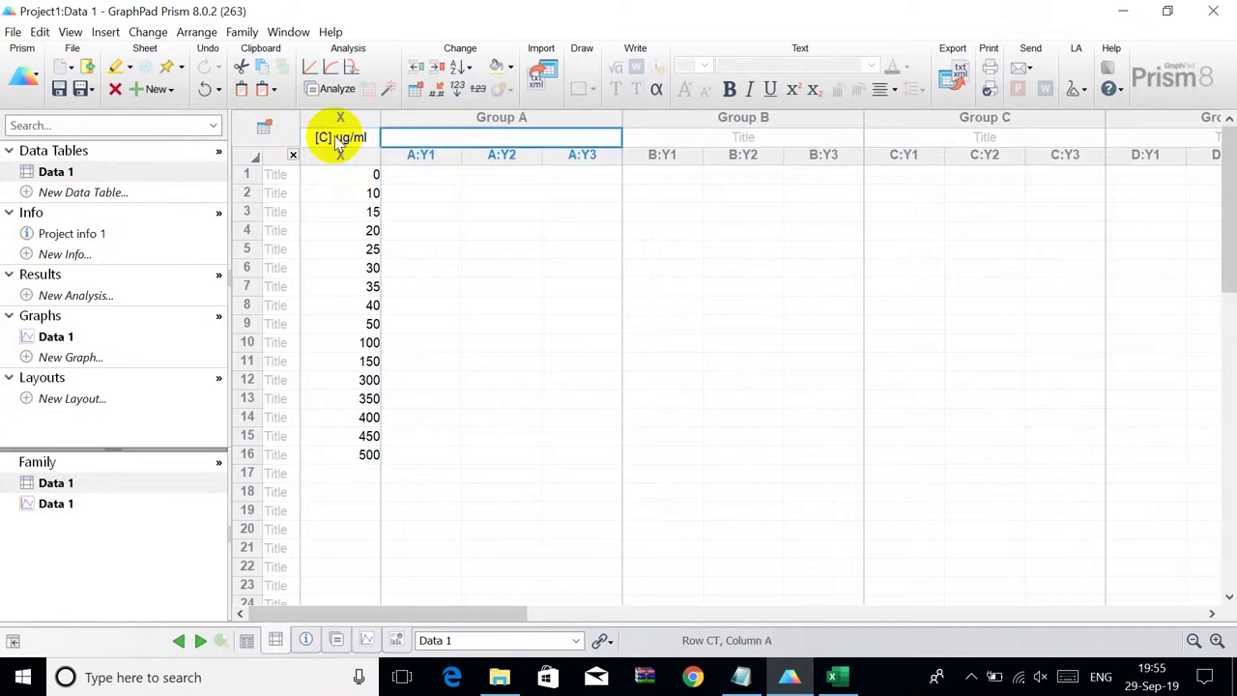
pyautogui.click(350, 137)
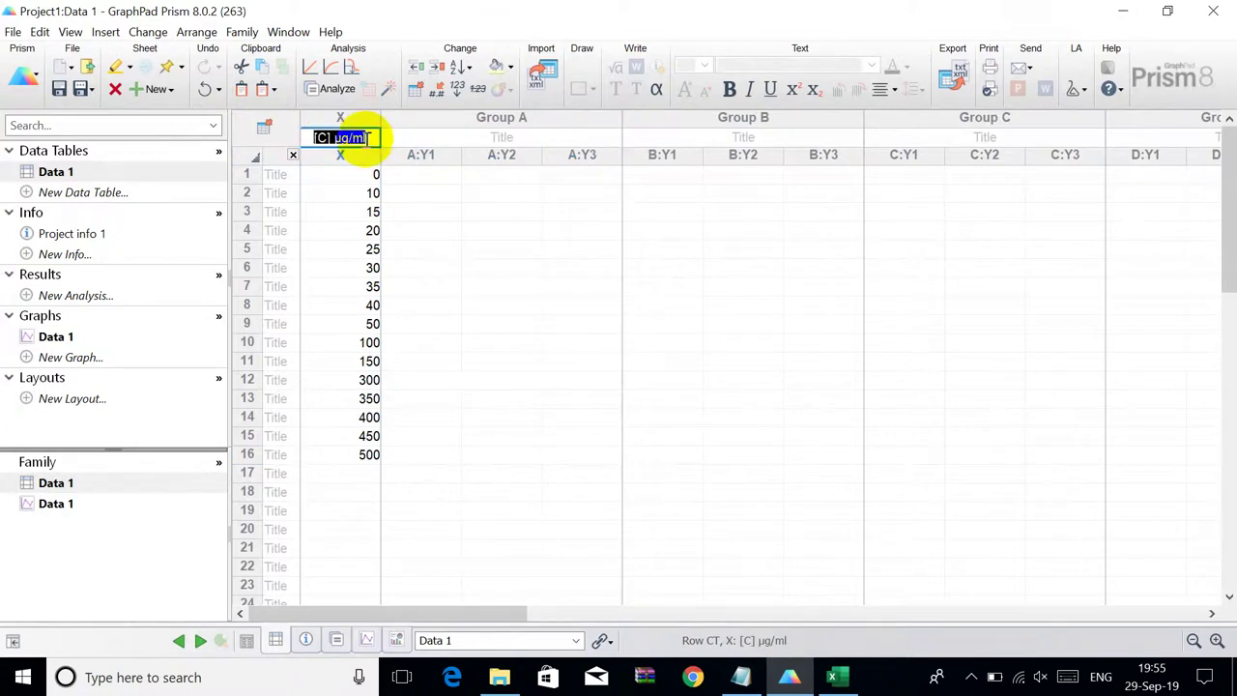
pyautogui.click(359, 172)
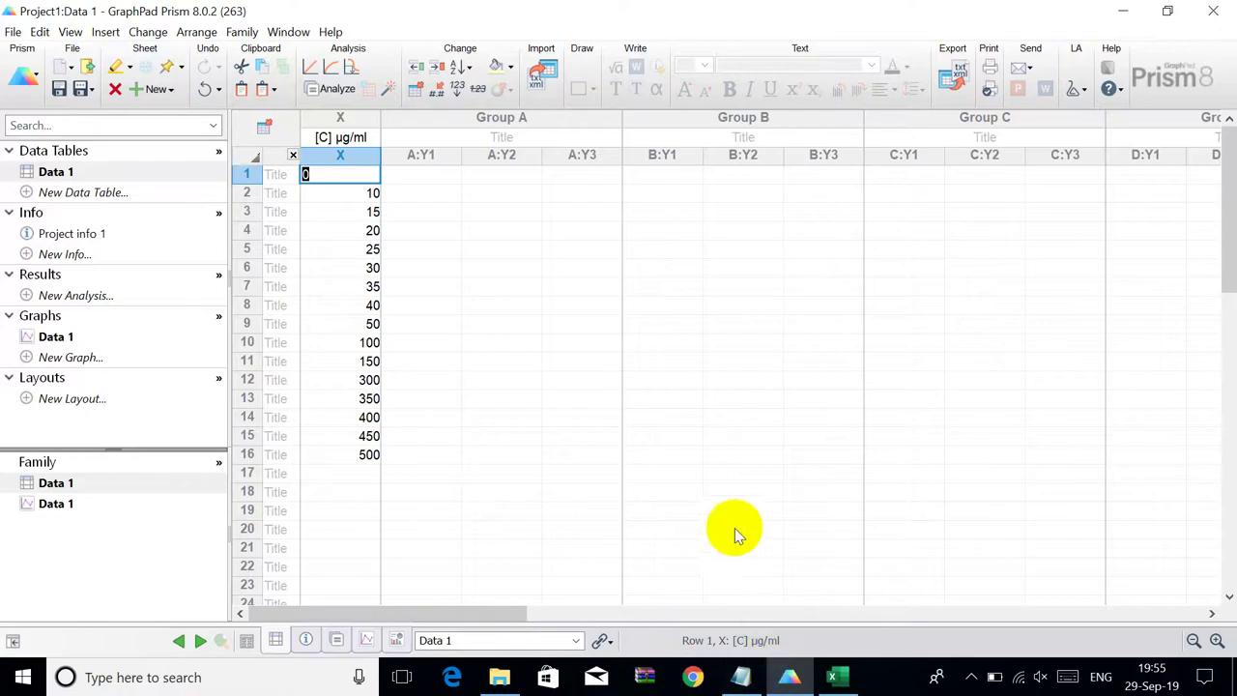
# - Copy the three Aq.E inhibition rows (B2:Q4) from Excel and paste them transposed into Group A in Prism, starting at row 1
pyautogui.click(831, 677)
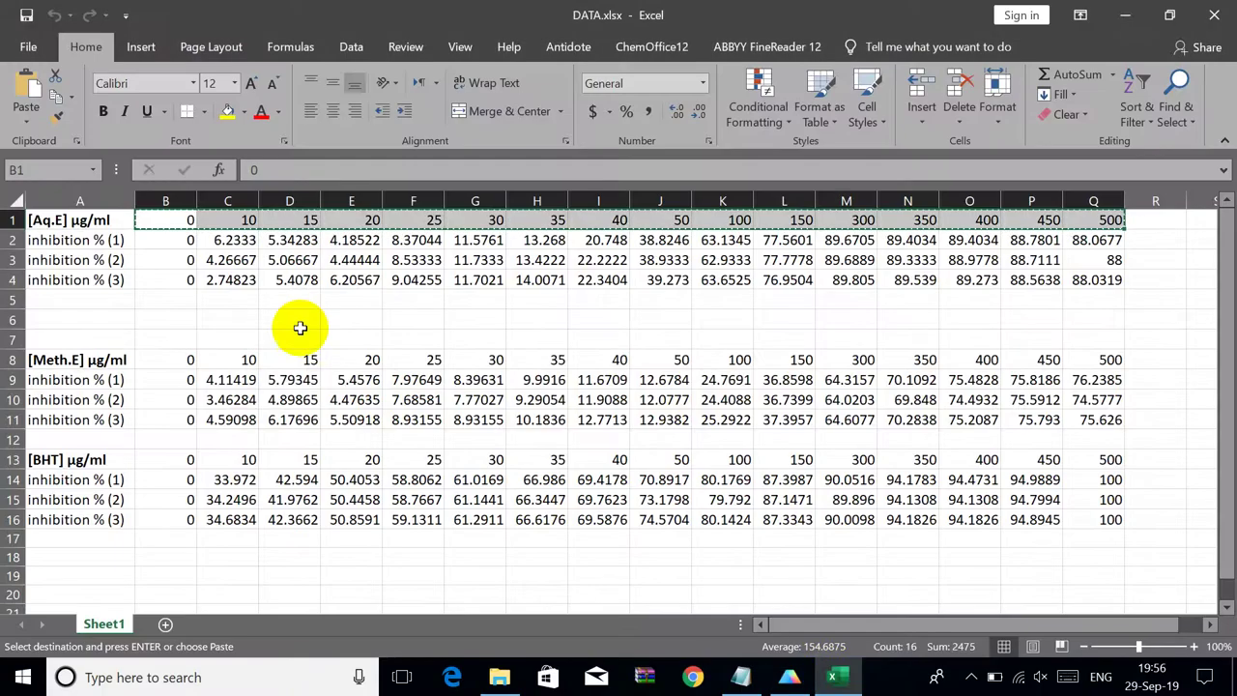
pyautogui.moveTo(180, 243); pyautogui.dragTo(1109, 272)
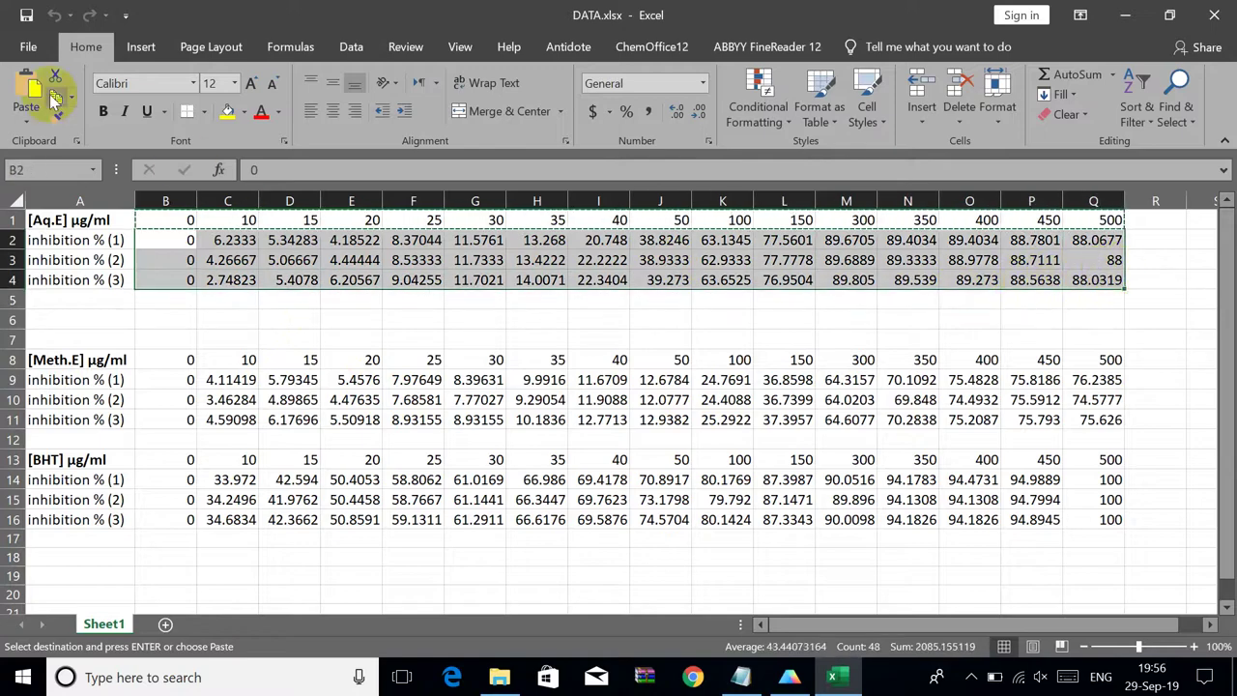
pyautogui.click(55, 97)
pyautogui.rightClick(248, 230)
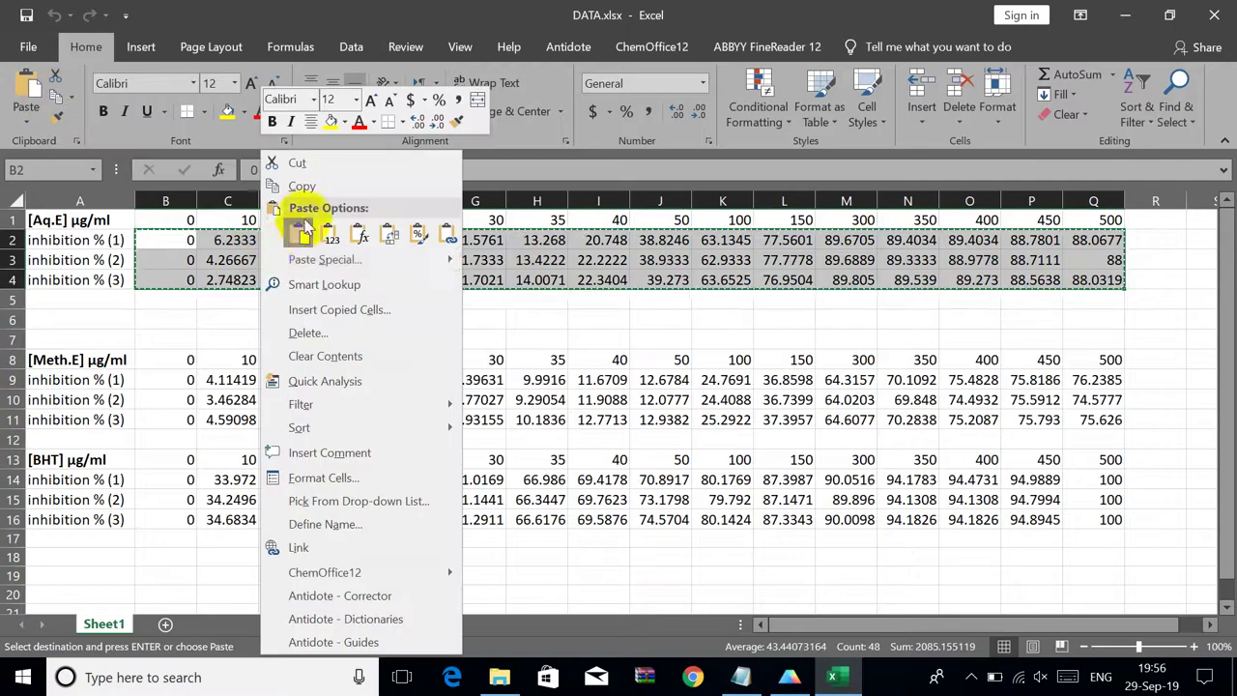
pyautogui.press('Escape')
pyautogui.click(790, 676)
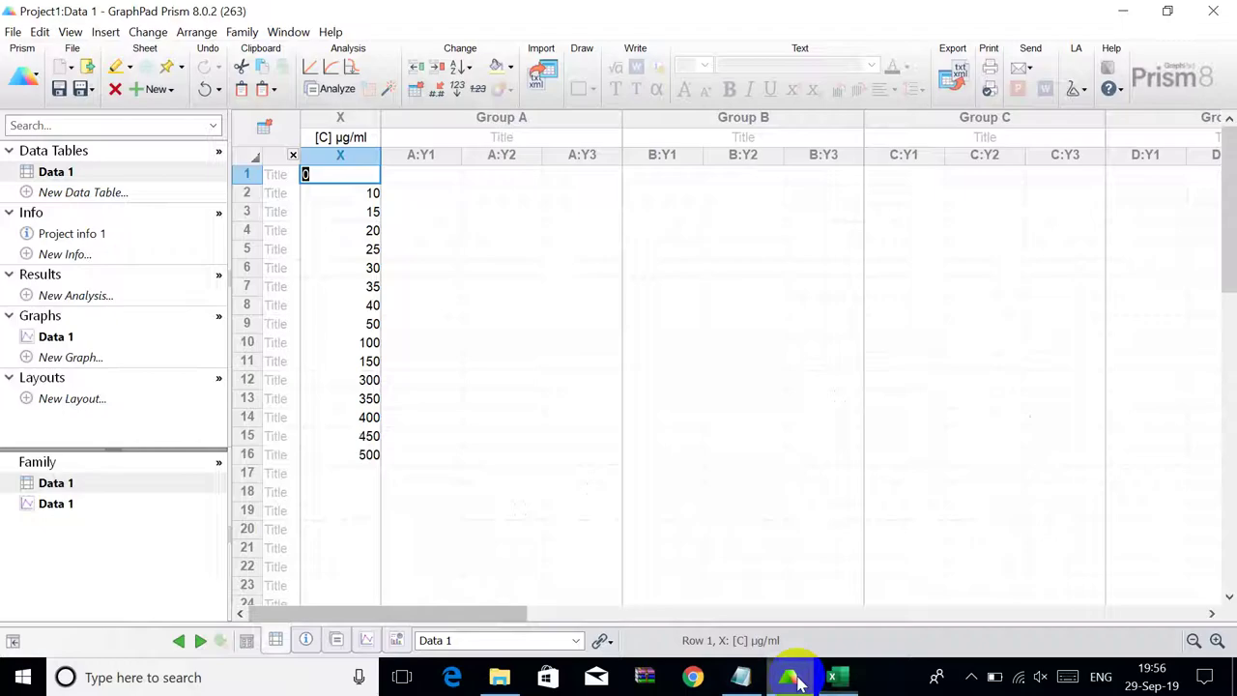
pyautogui.click(410, 158)
pyautogui.click(413, 174)
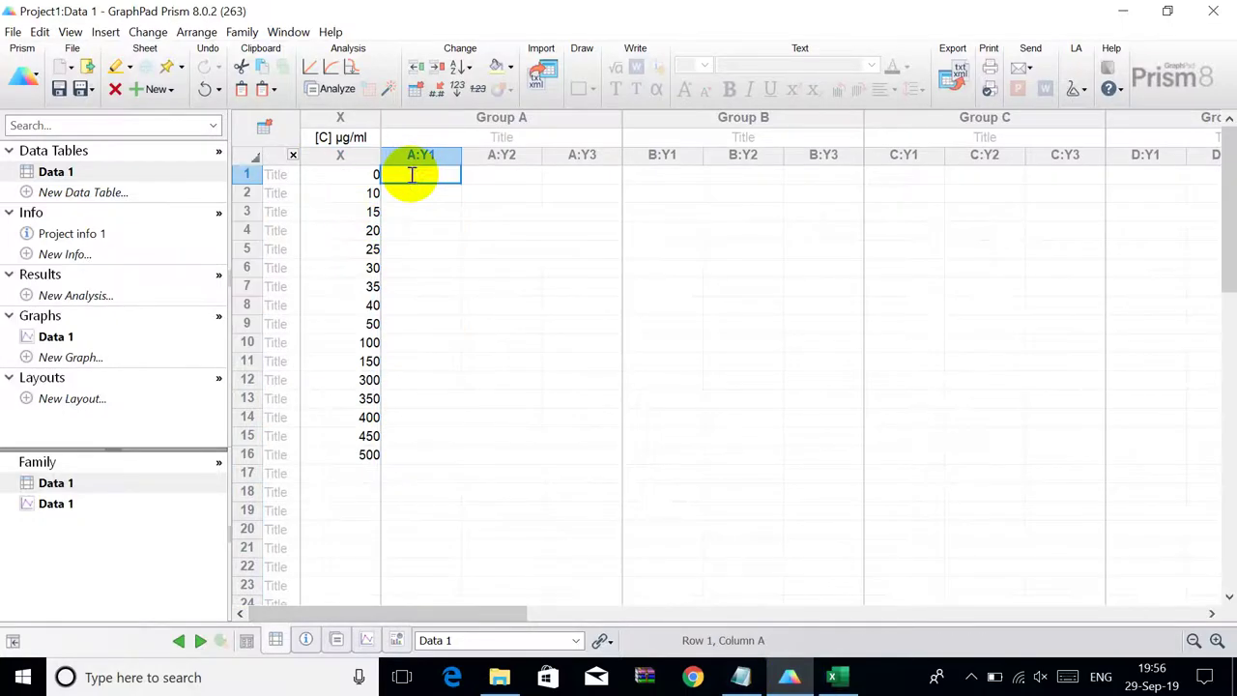
pyautogui.click(273, 88)
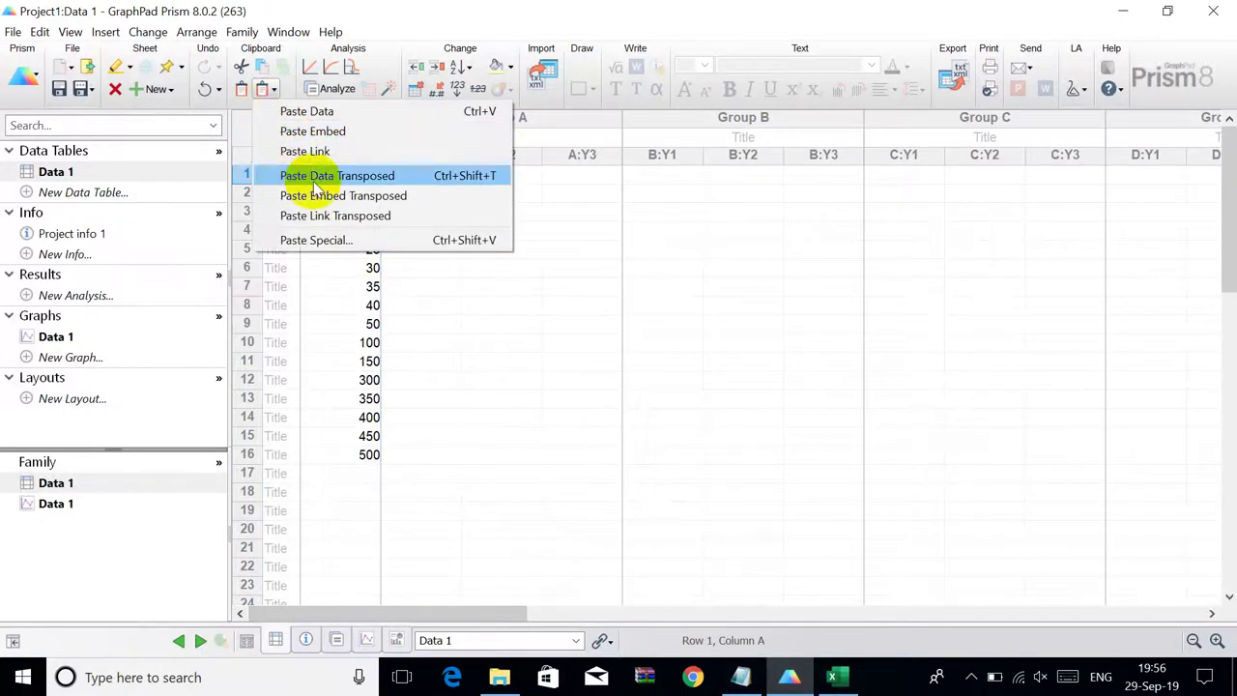
pyautogui.click(373, 178)
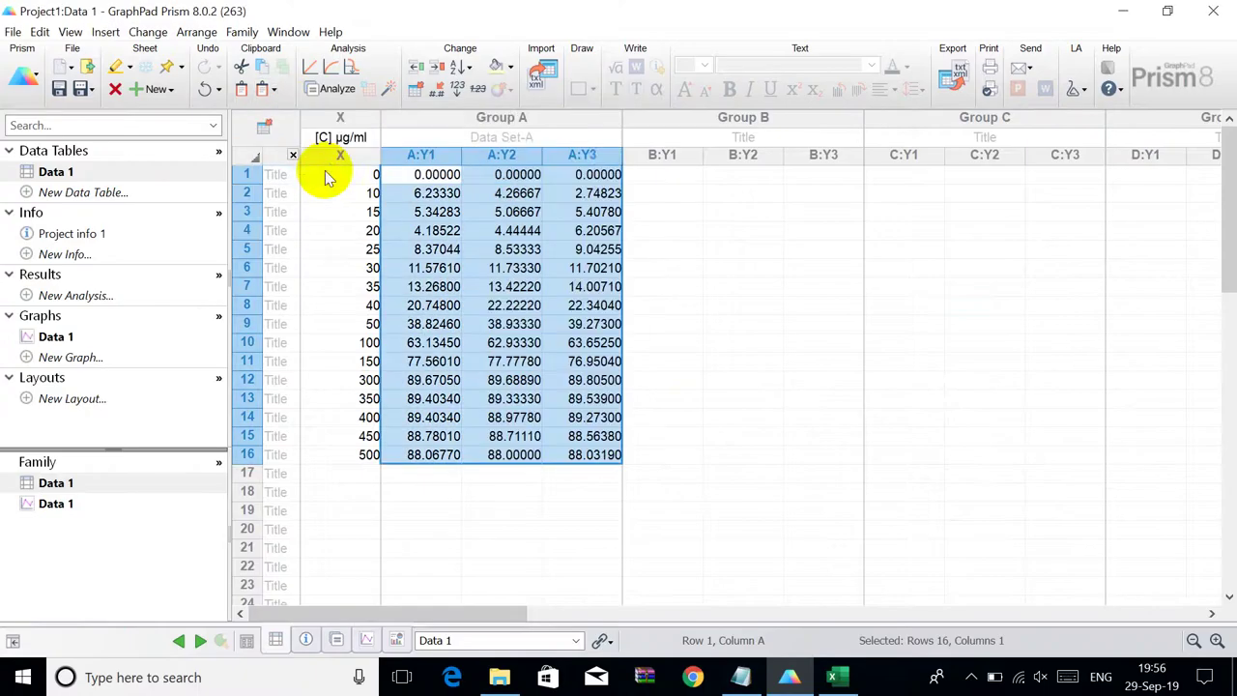
# - Copy the three Meth.E inhibition rows (B9:Q11) from Excel and paste them transposed into Group B in Prism, starting at row 1
pyautogui.click(836, 673)
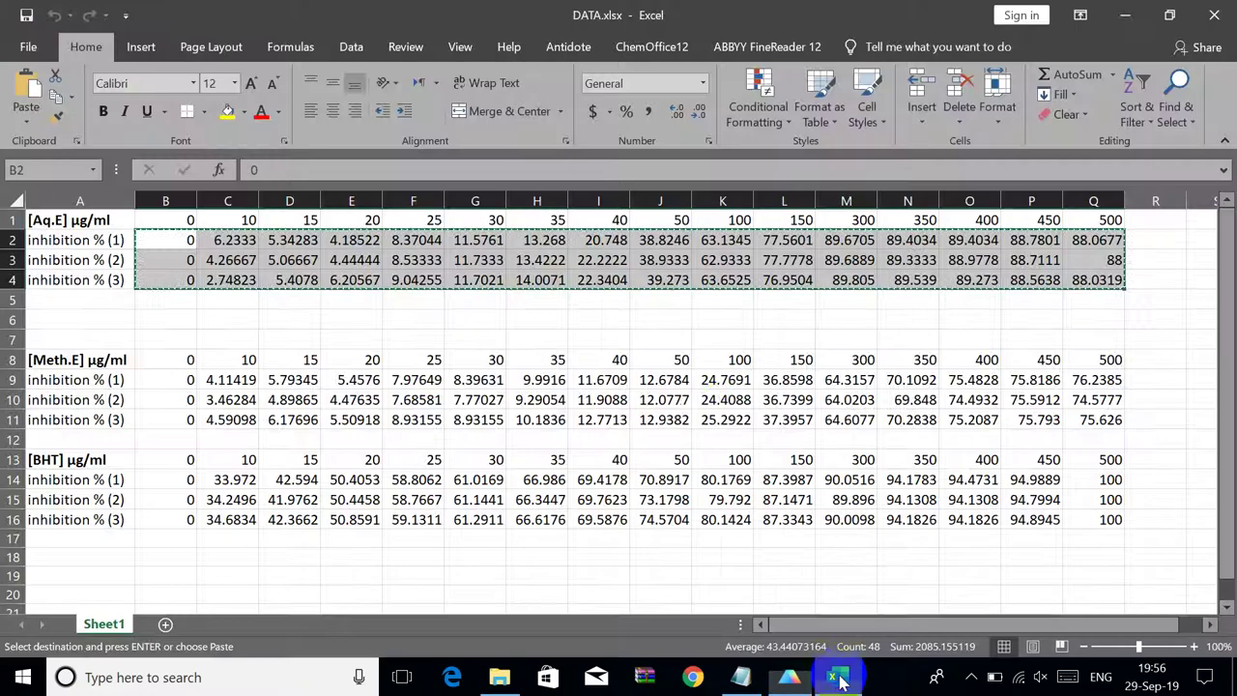
pyautogui.click(67, 220)
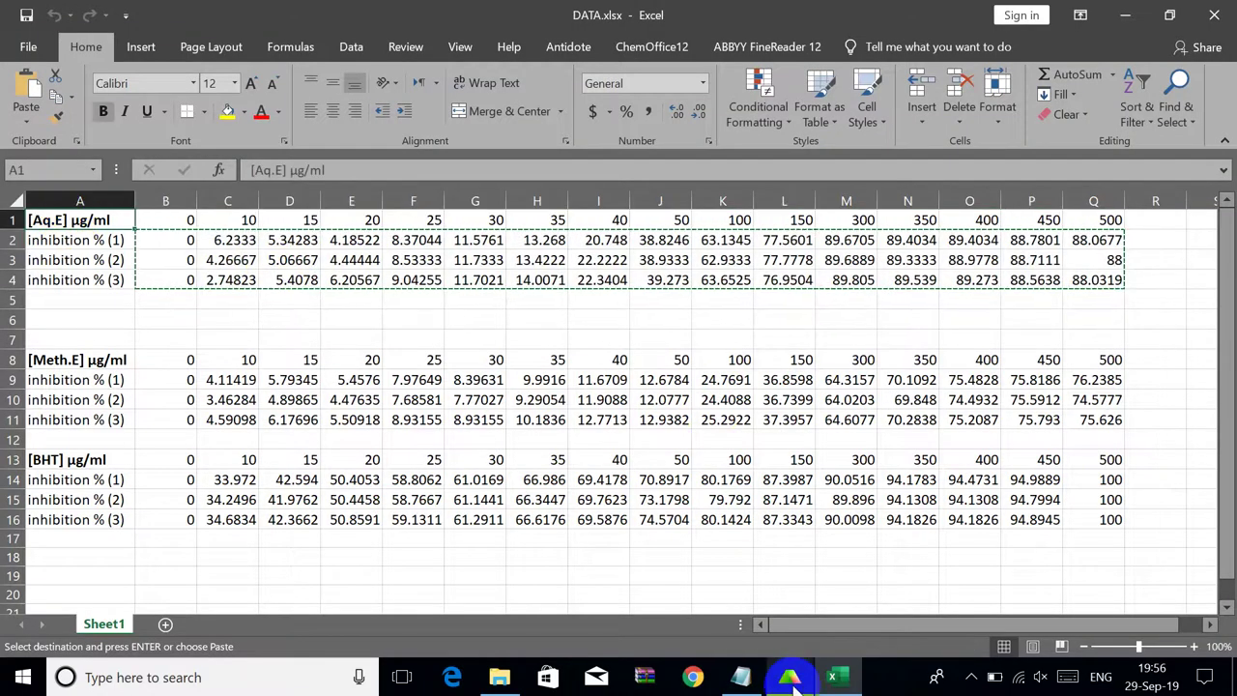
pyautogui.click(182, 380)
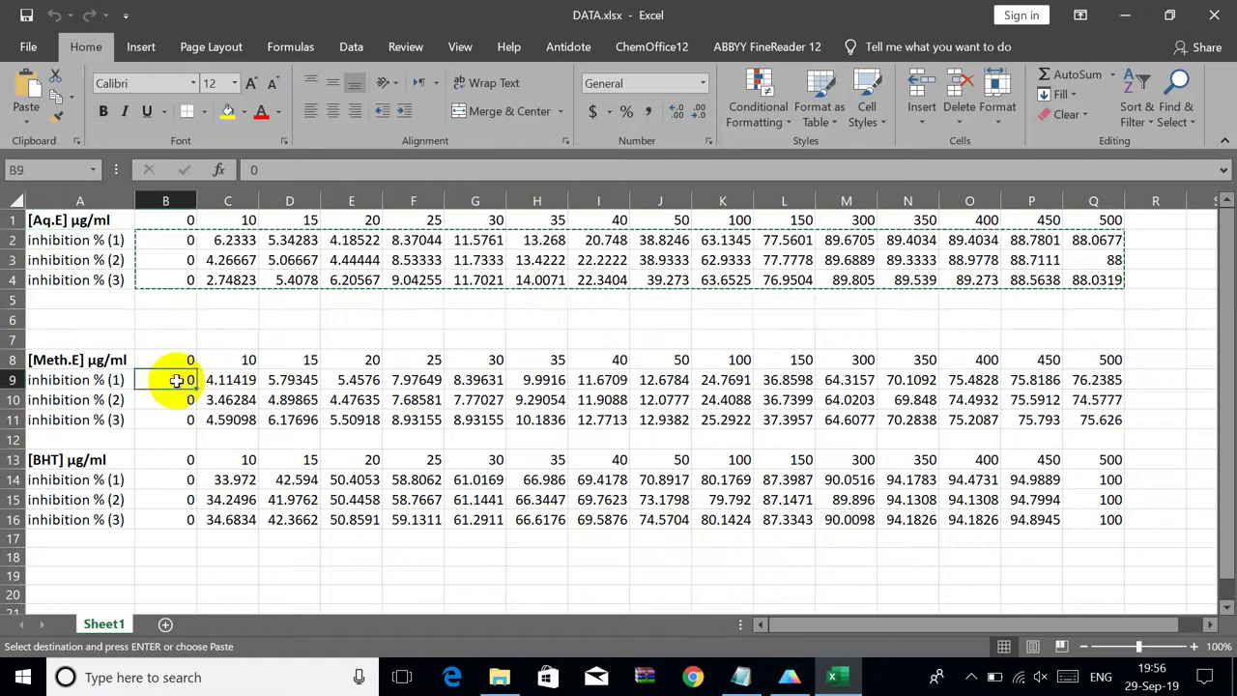
pyautogui.moveTo(190, 381); pyautogui.dragTo(1098, 419)
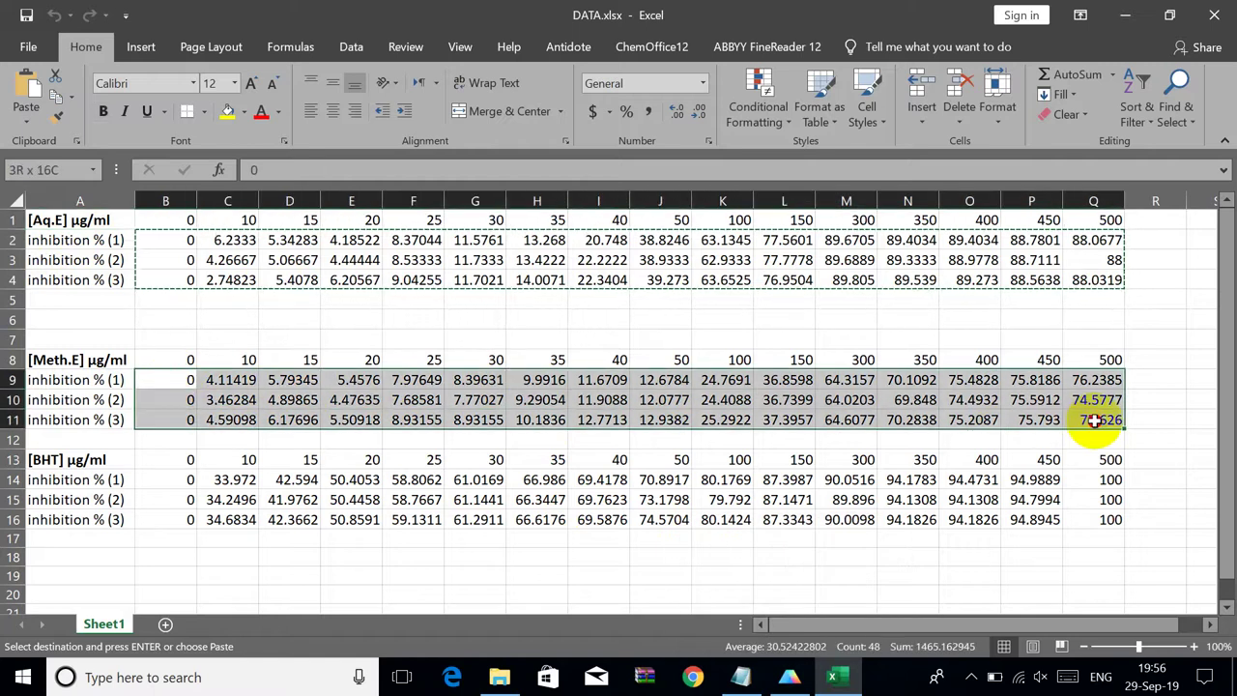
pyautogui.rightClick(984, 387)
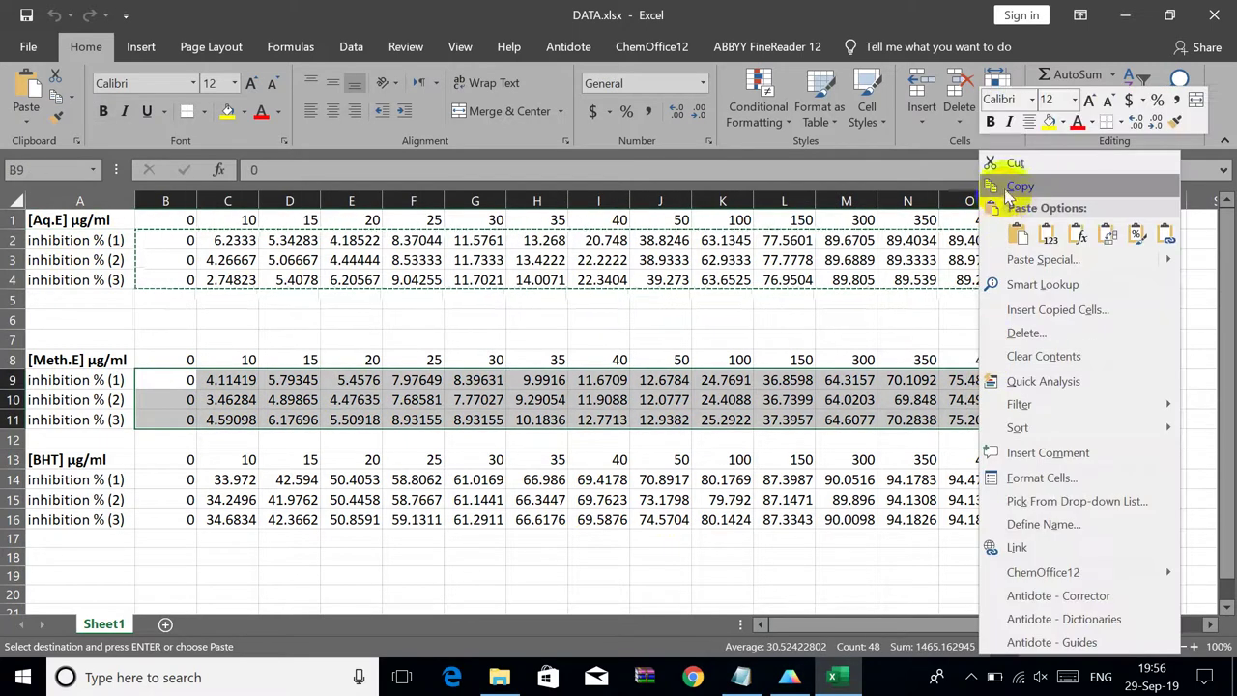
pyautogui.click(998, 105)
pyautogui.click(790, 676)
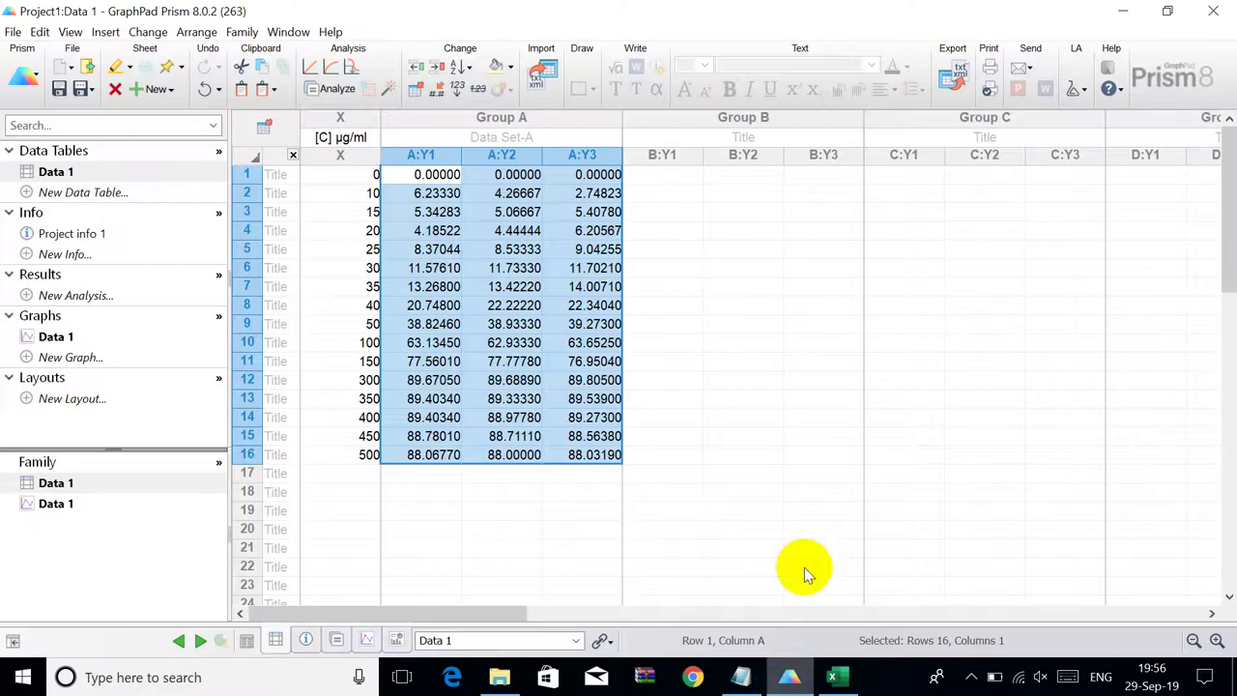
pyautogui.click(662, 176)
pyautogui.click(261, 88)
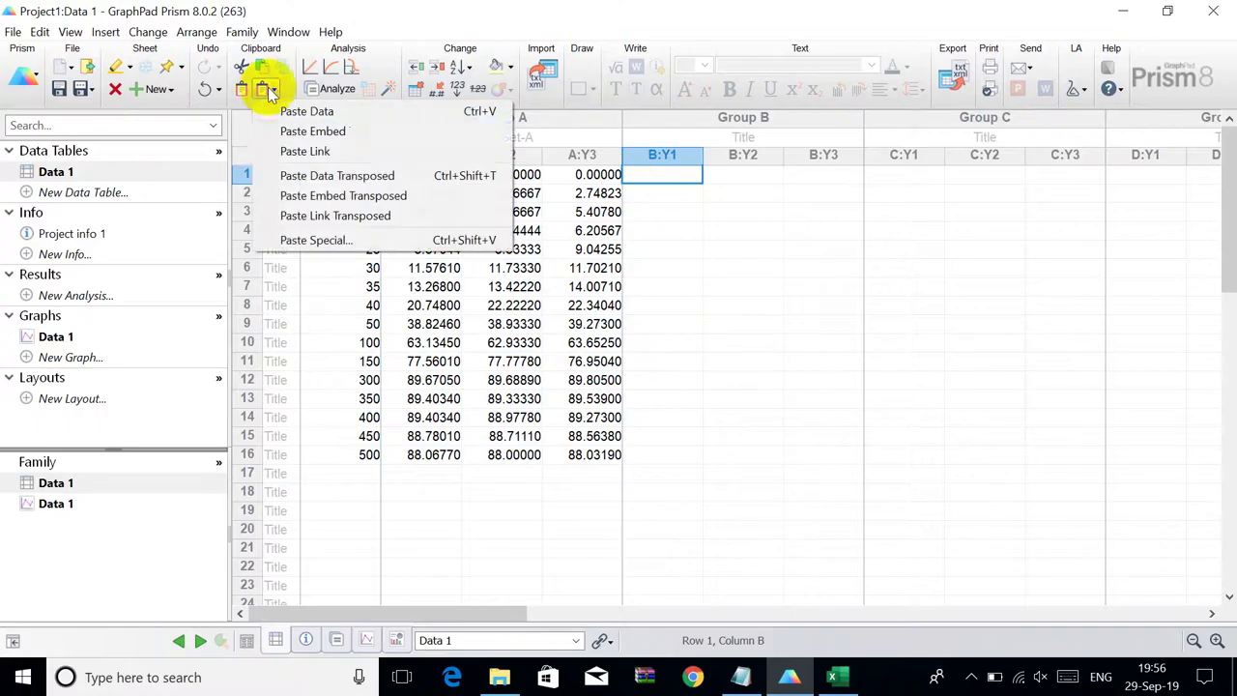
pyautogui.click(290, 176)
# - Copy the three BHT inhibition rows (B14:Q16) from Excel and paste them transposed into Group C in Prism, starting at row 1
pyautogui.click(830, 677)
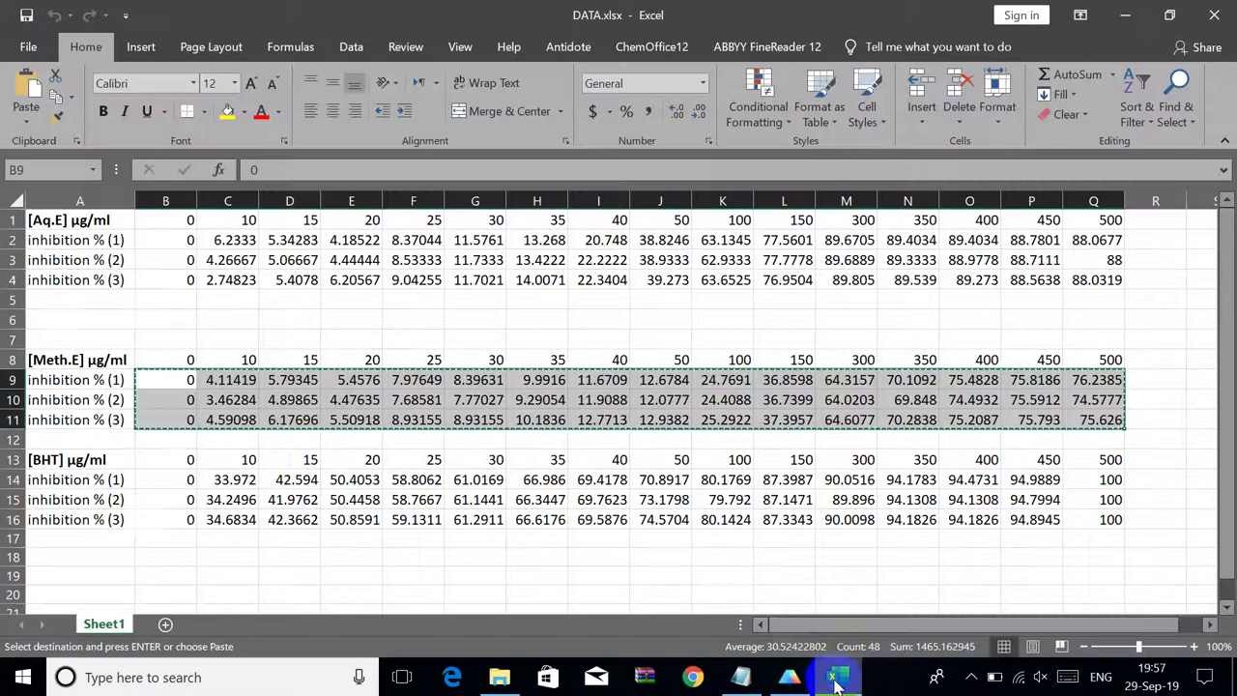
pyautogui.moveTo(192, 477); pyautogui.dragTo(1087, 509)
pyautogui.rightClick(867, 486)
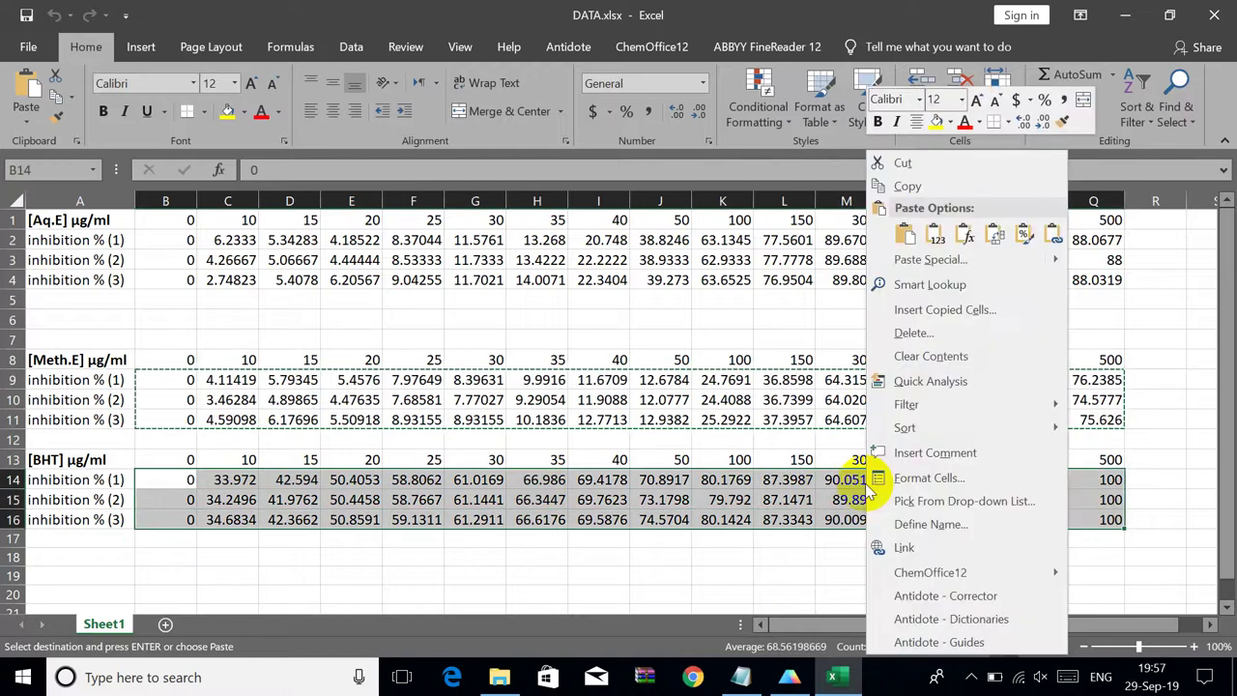
pyautogui.click(906, 185)
pyautogui.click(789, 677)
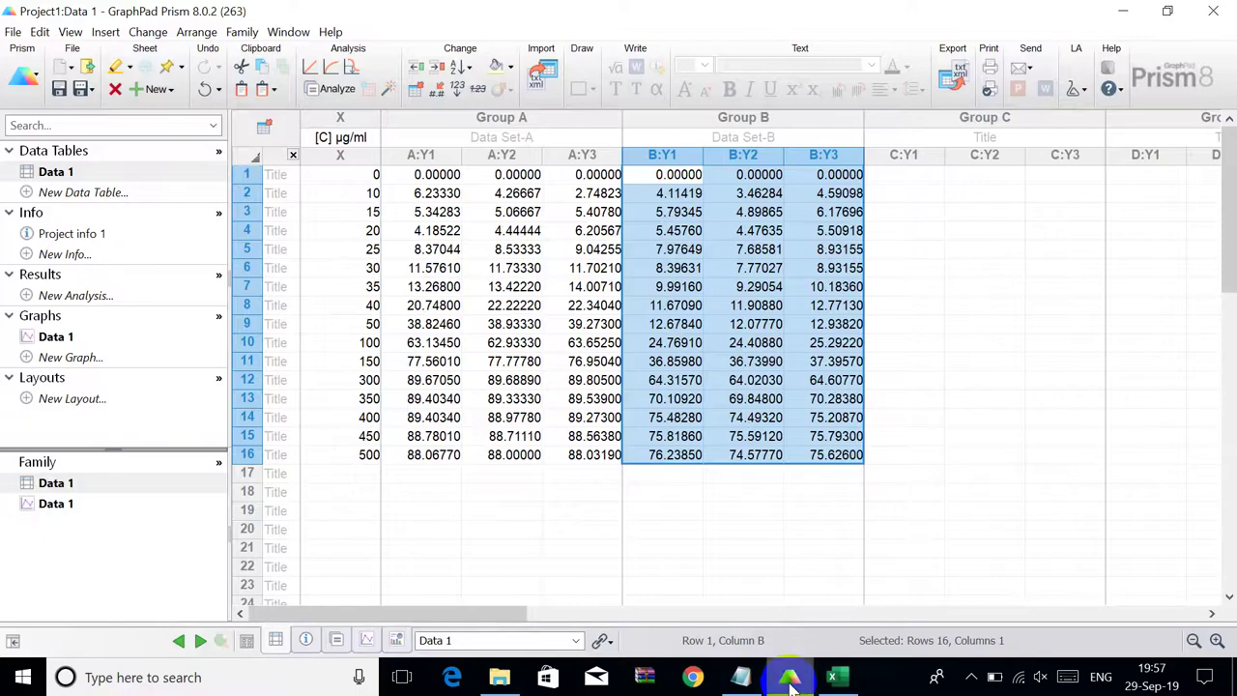
pyautogui.click(913, 176)
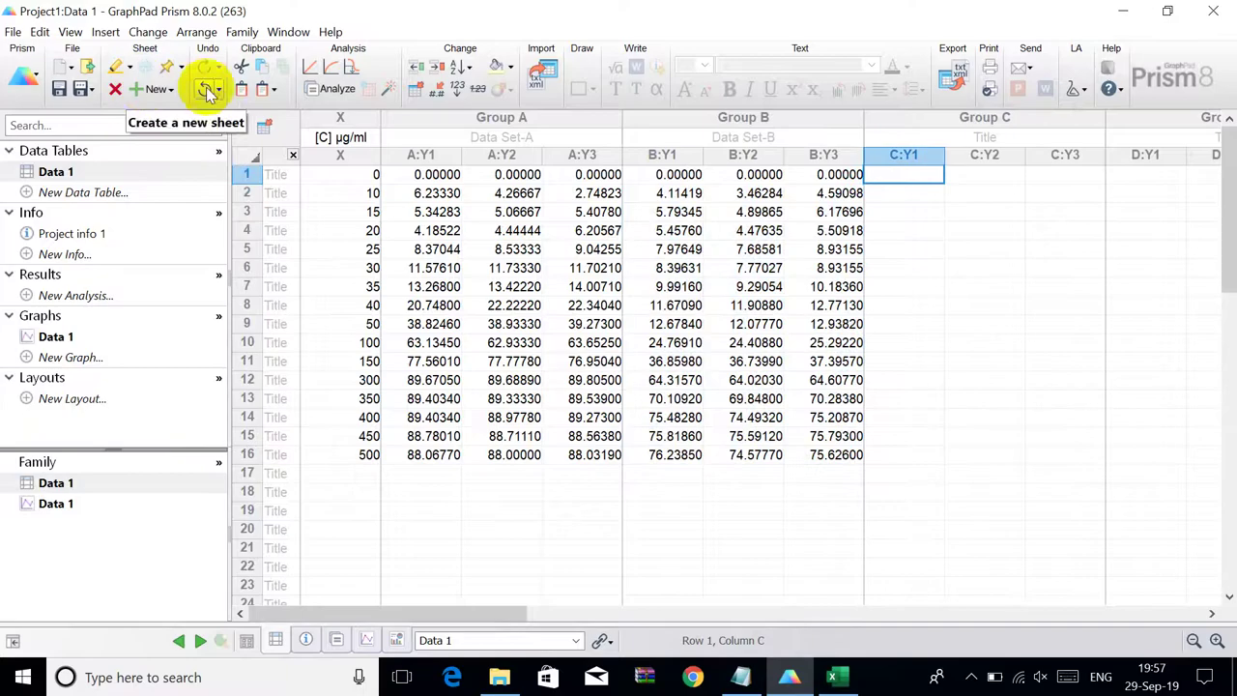
pyautogui.click(272, 92)
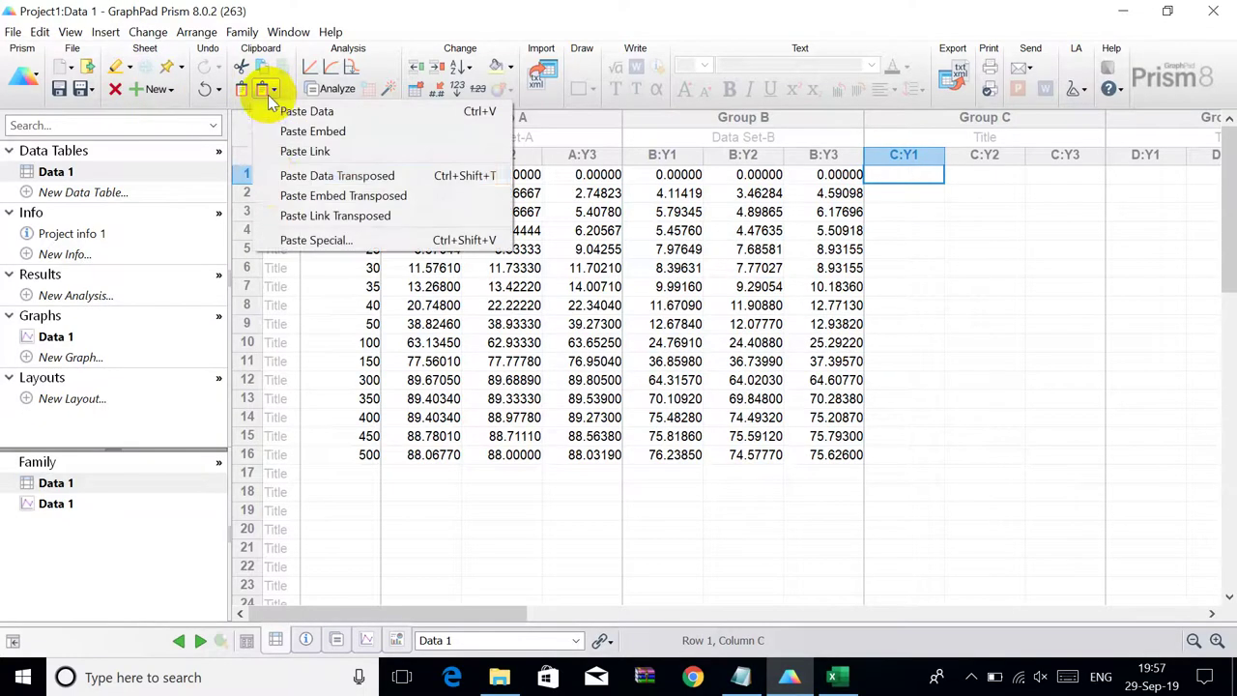
pyautogui.click(290, 175)
# - Title the Group A column "Aq.E"
pyautogui.click(487, 138)
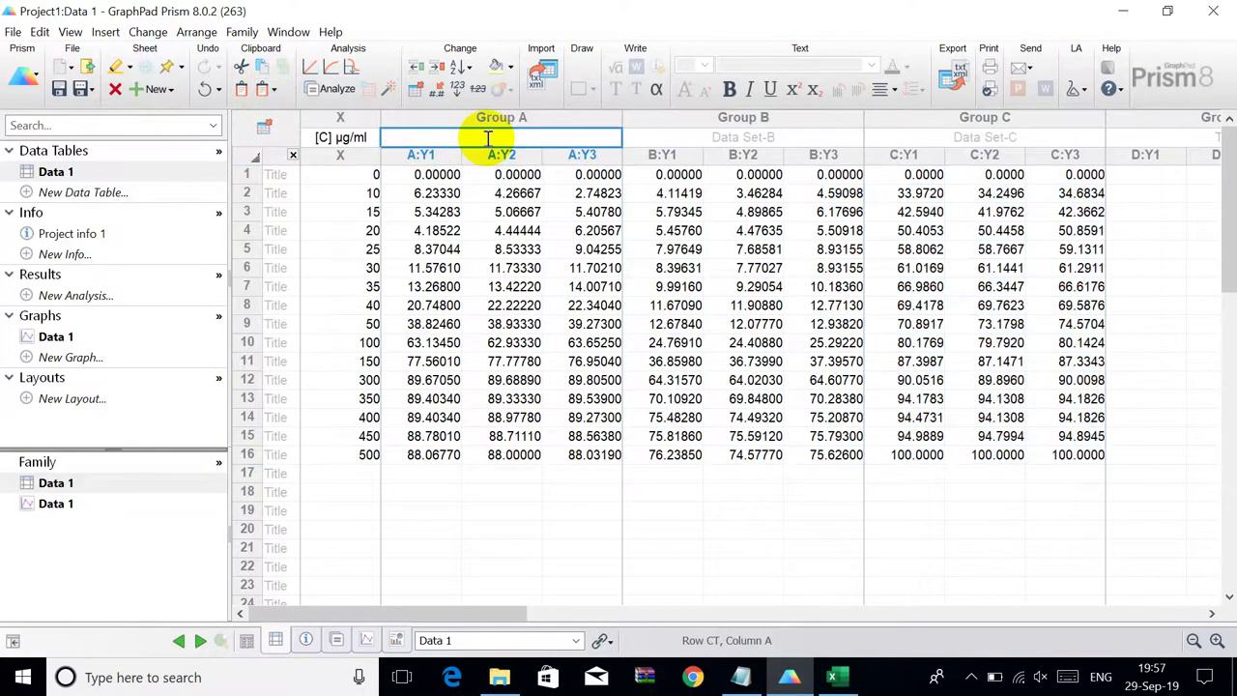
pyautogui.write('Aq.E1')
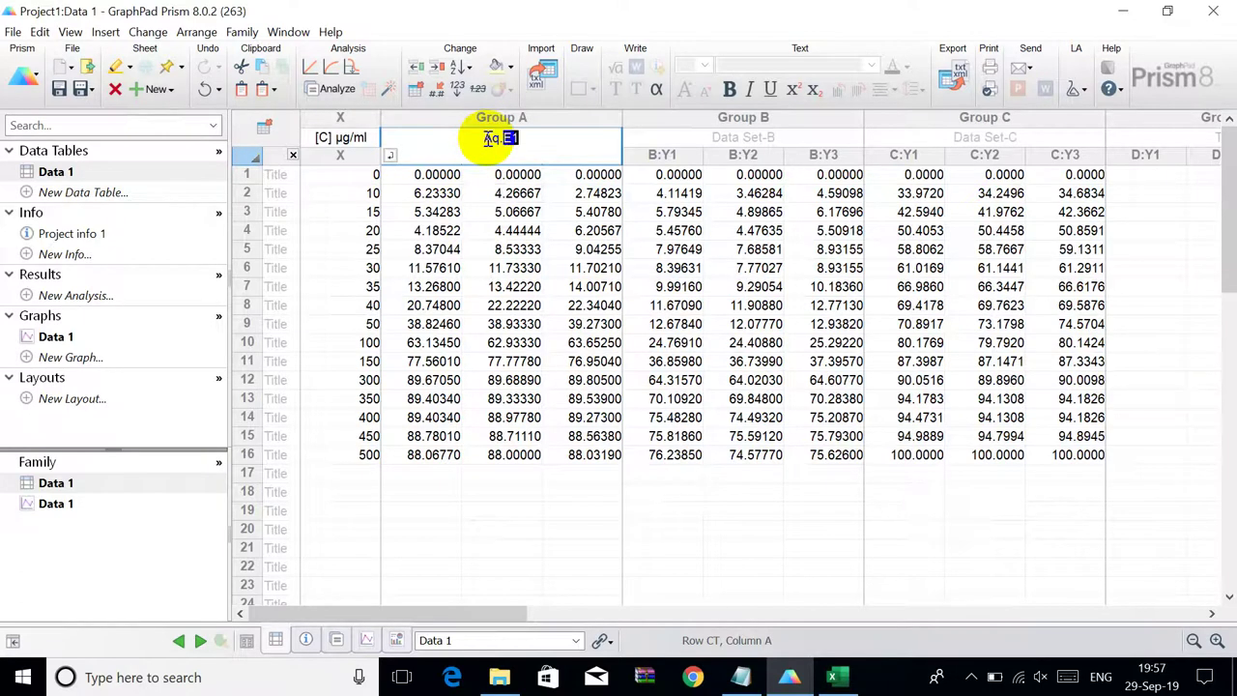
pyautogui.press('Tab')
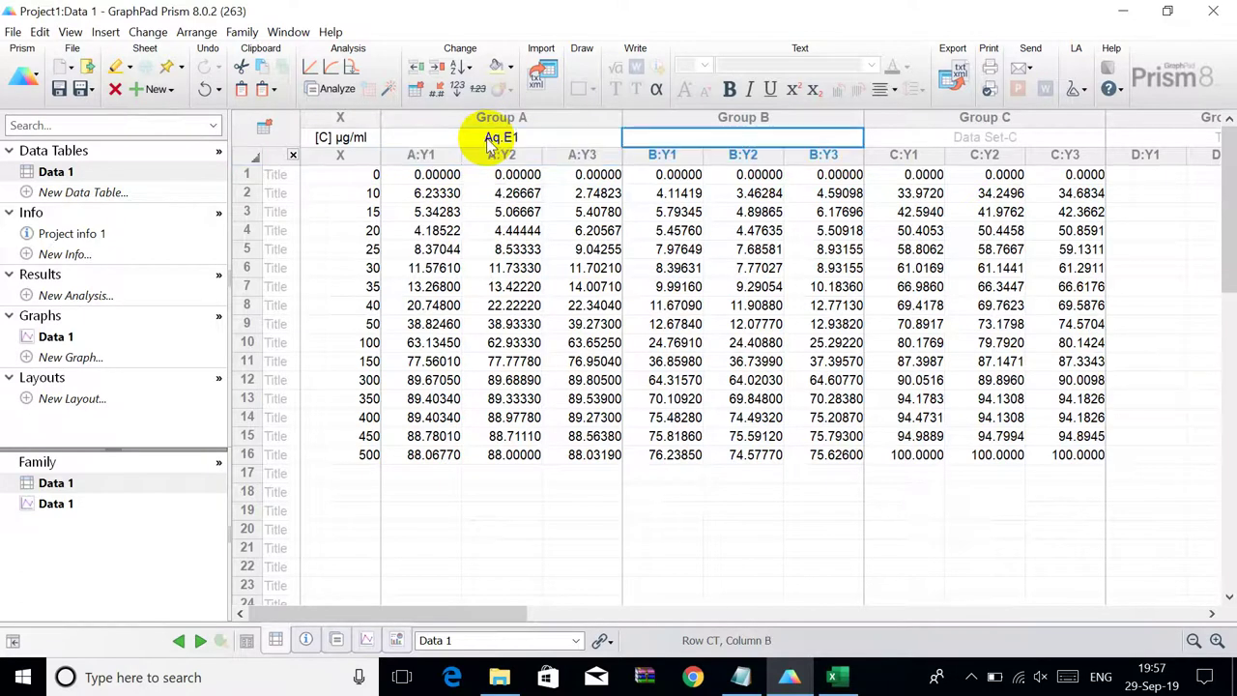
pyautogui.doubleClick(544, 135)
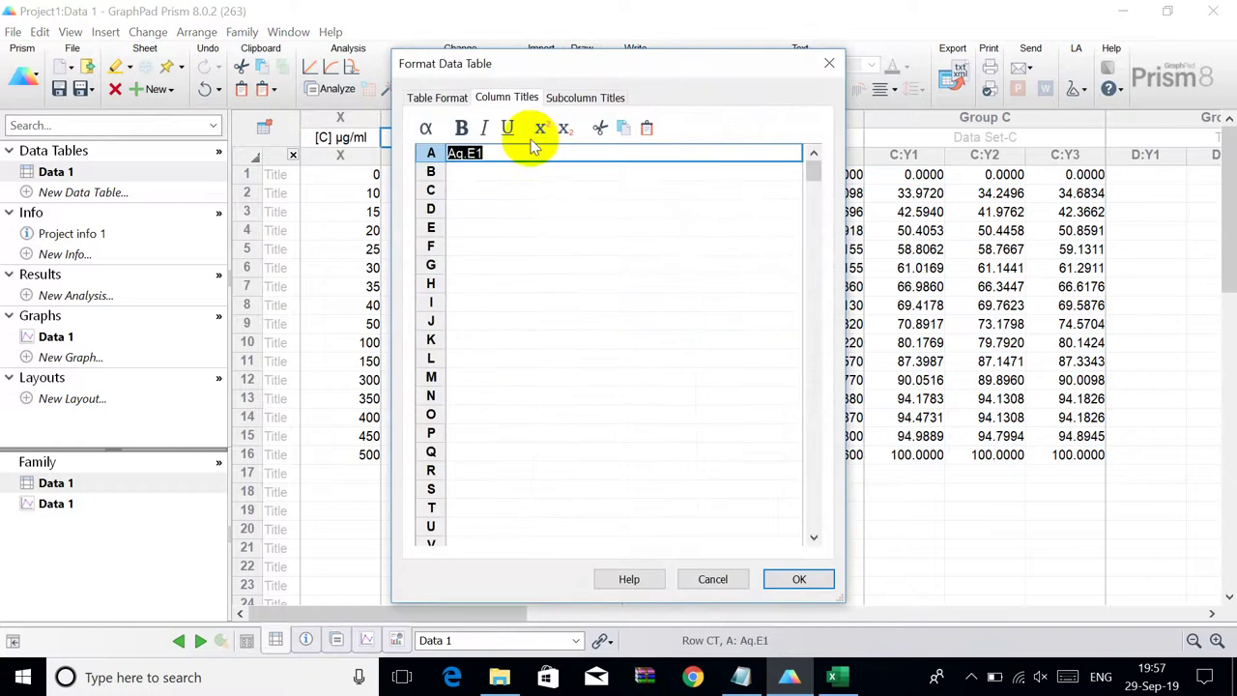
pyautogui.click(504, 147)
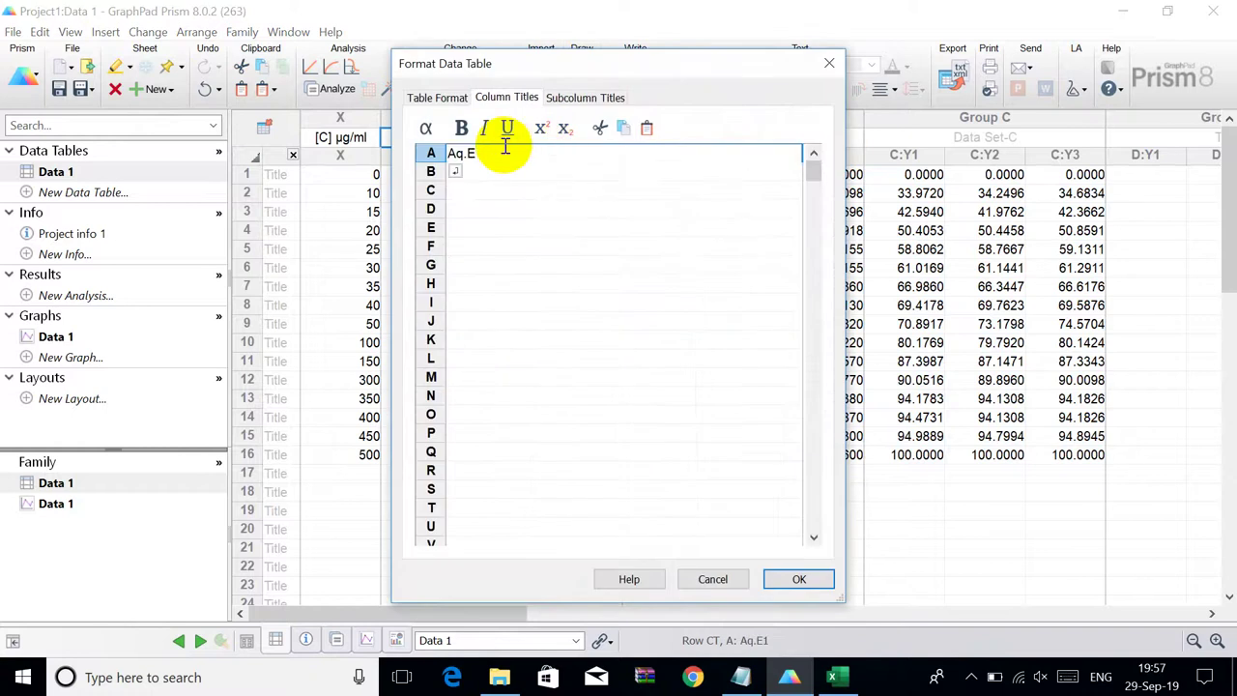
pyautogui.click(798, 579)
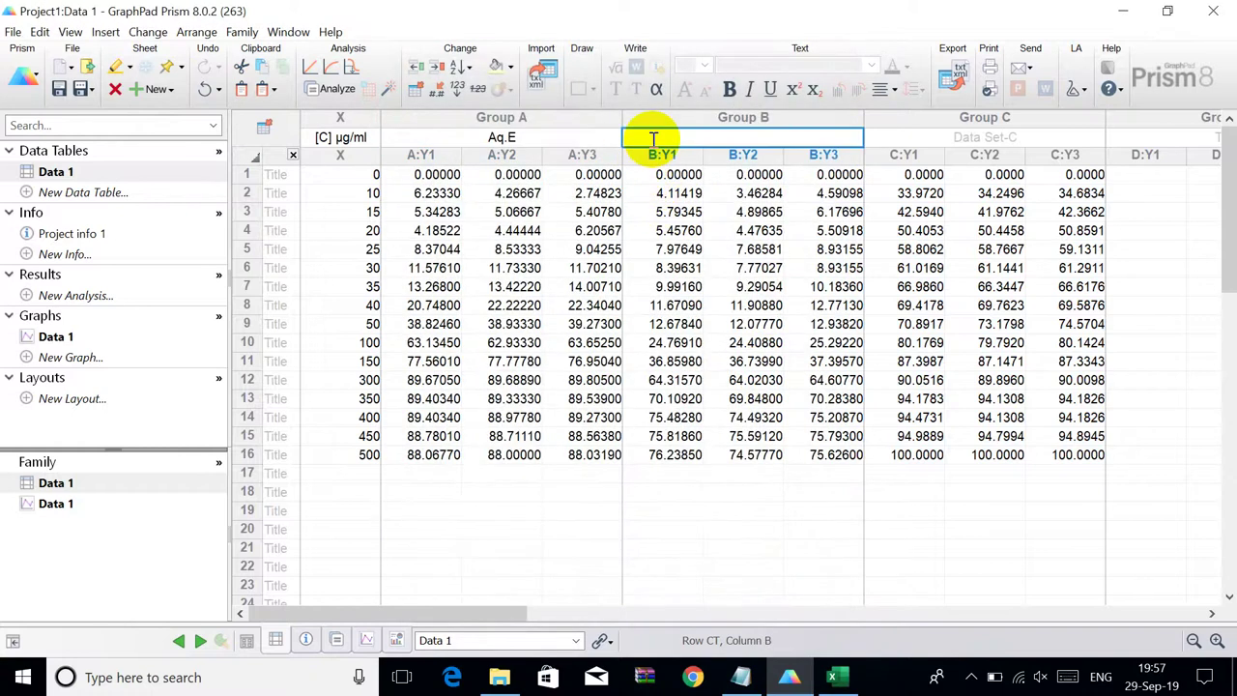
# - Title the Group B column "Meth.E" and the Group C column "BHT"
pyautogui.write('Meth.E')
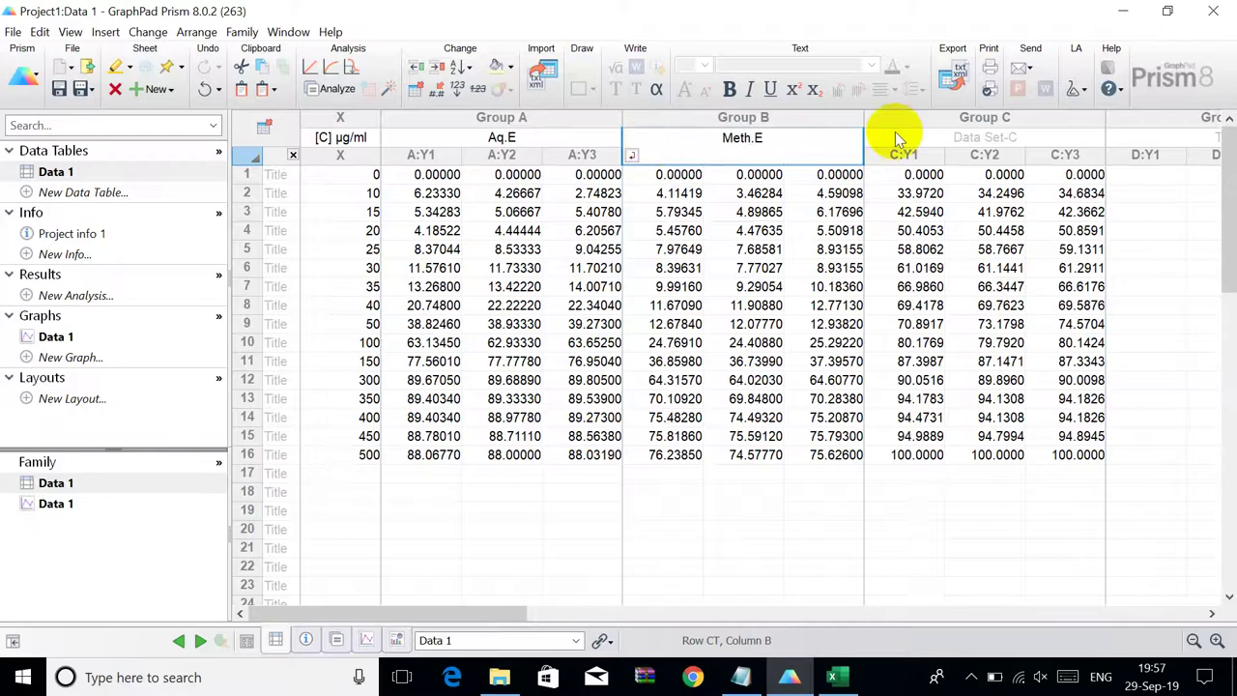
pyautogui.click(929, 139)
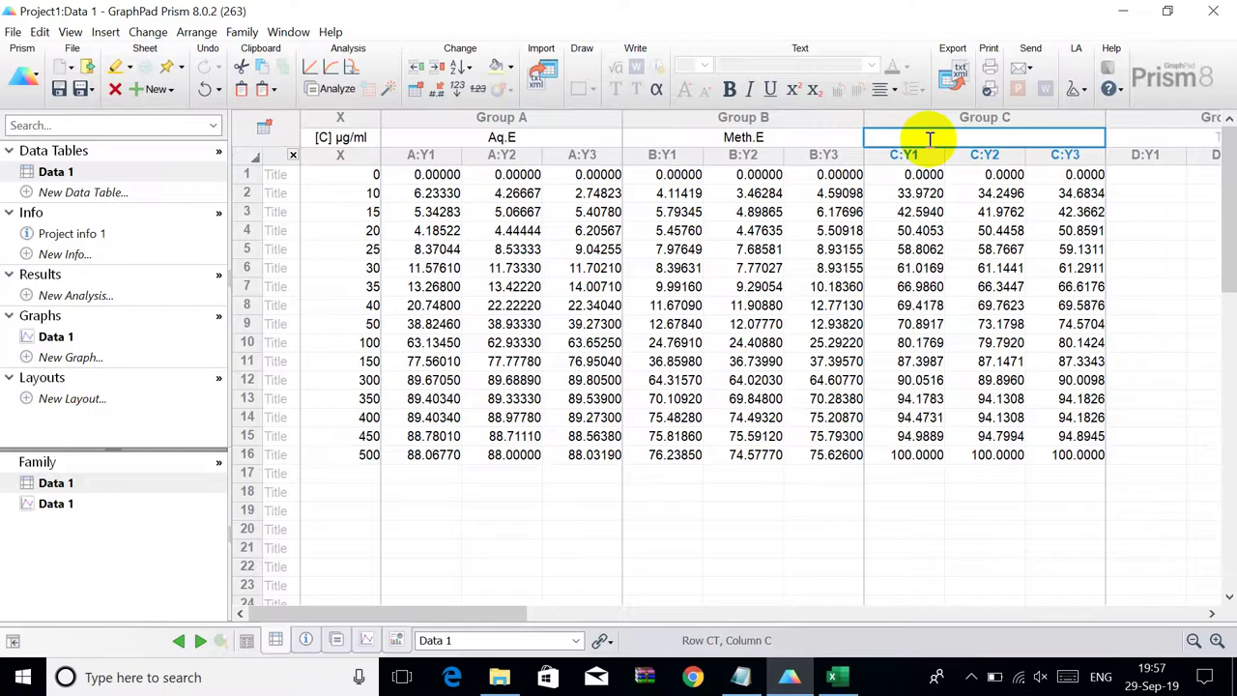
pyautogui.write('BHT')
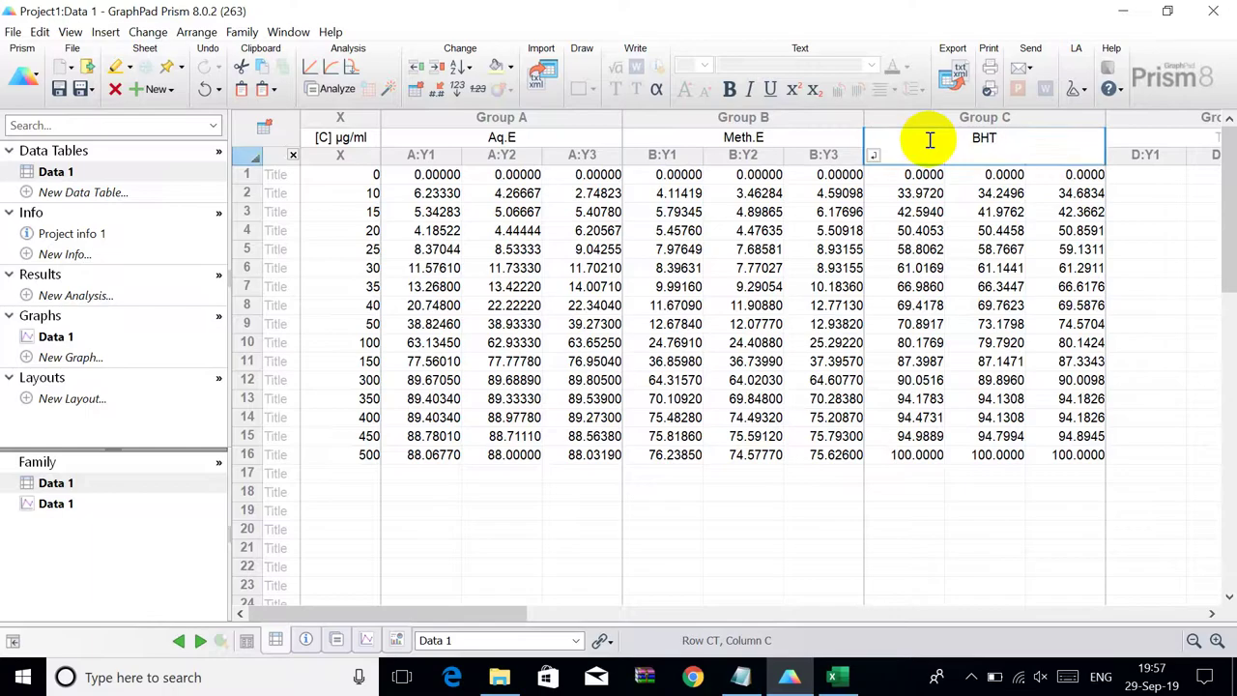
pyautogui.click(833, 174)
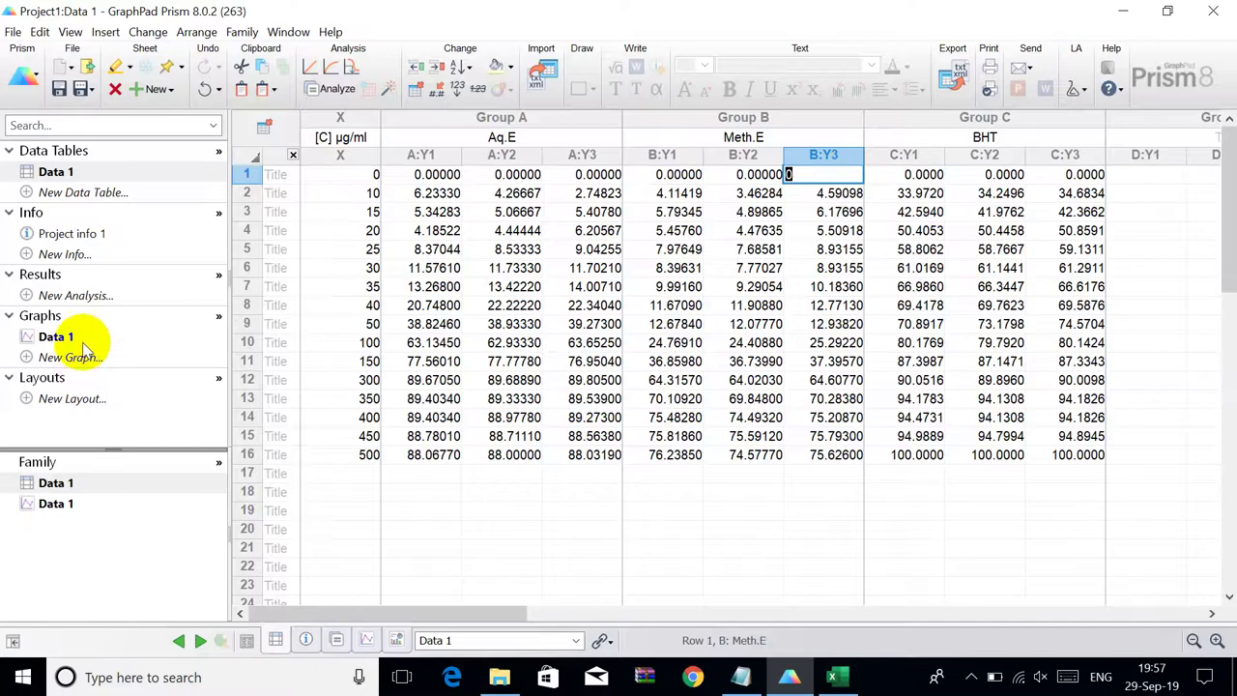
# - Create the Data 1 graph as an XY plot of individual replicates with means or medians connected, replicates aligned
pyautogui.doubleClick(55, 337)
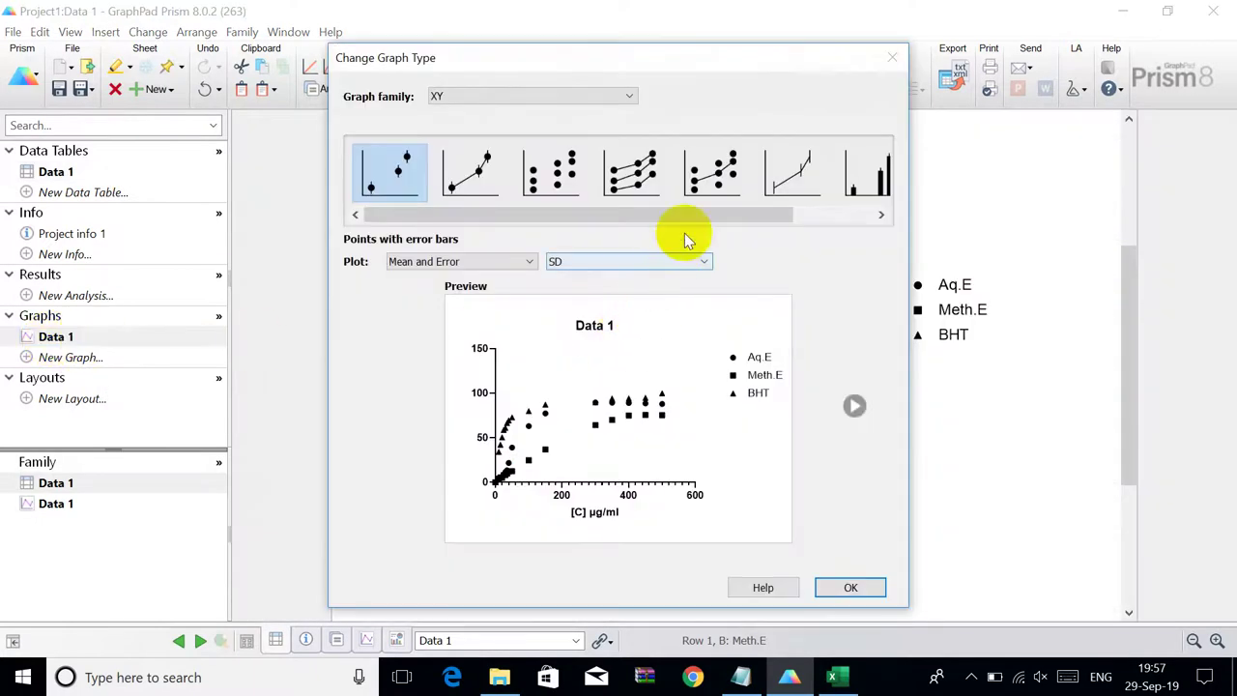
pyautogui.click(704, 177)
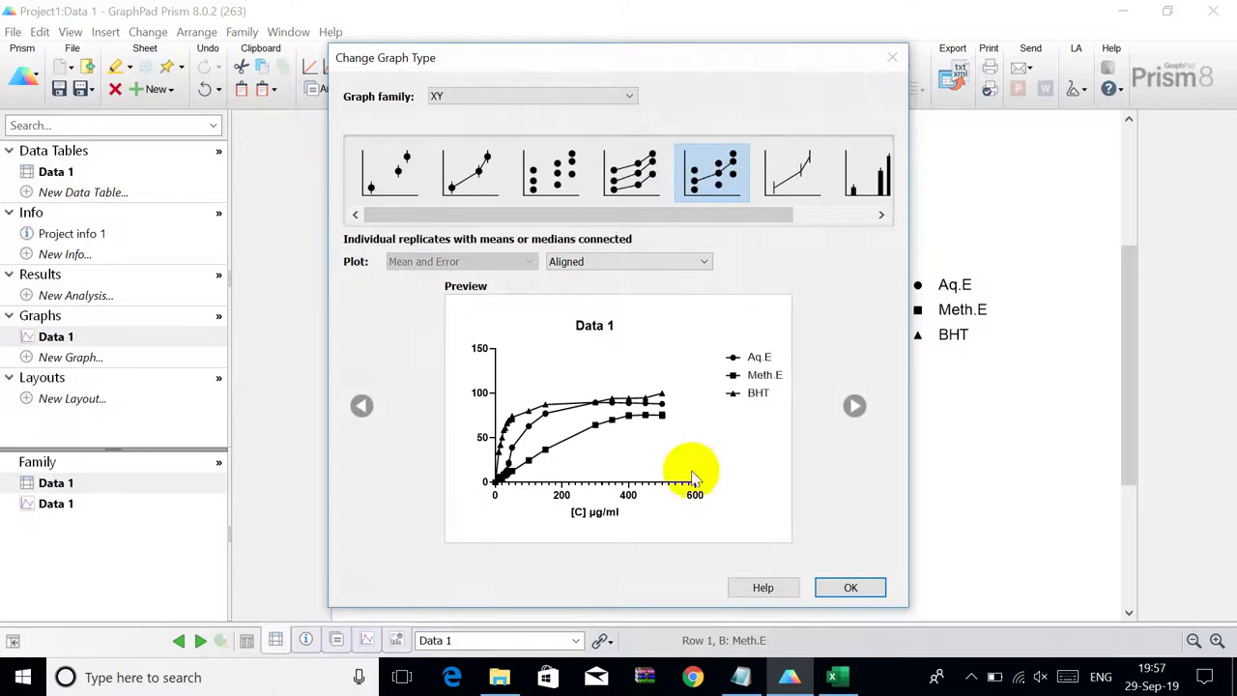
pyautogui.click(856, 587)
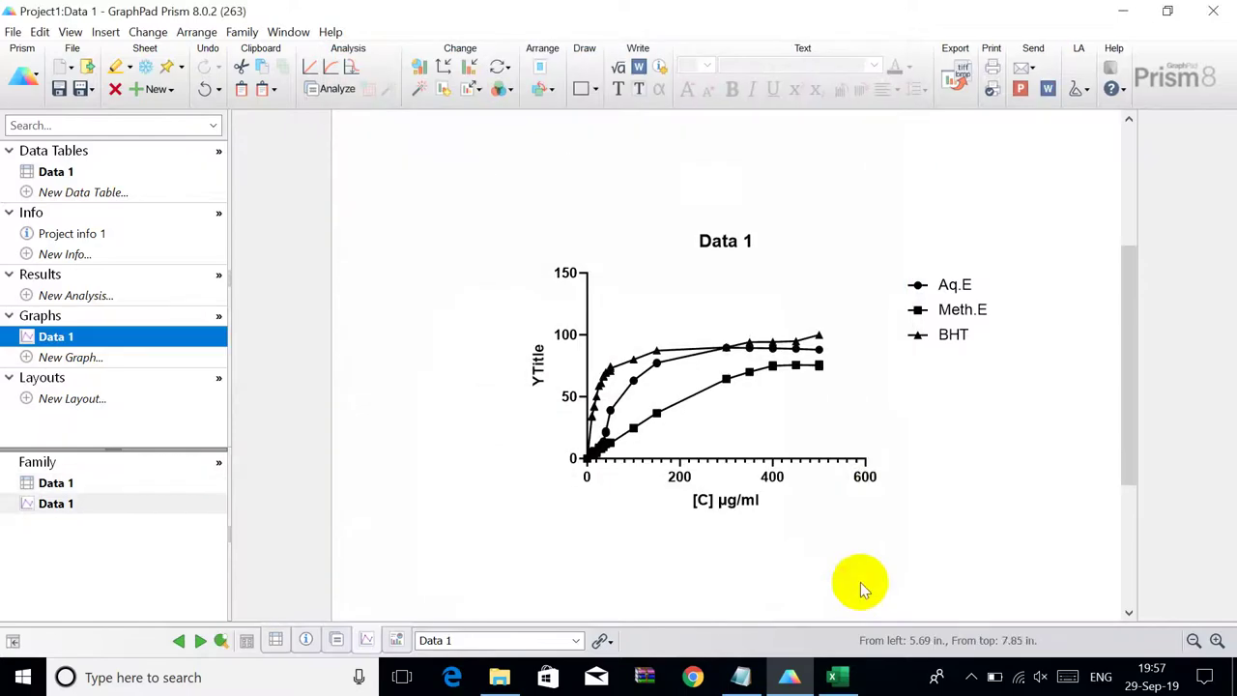
pyautogui.click(863, 462)
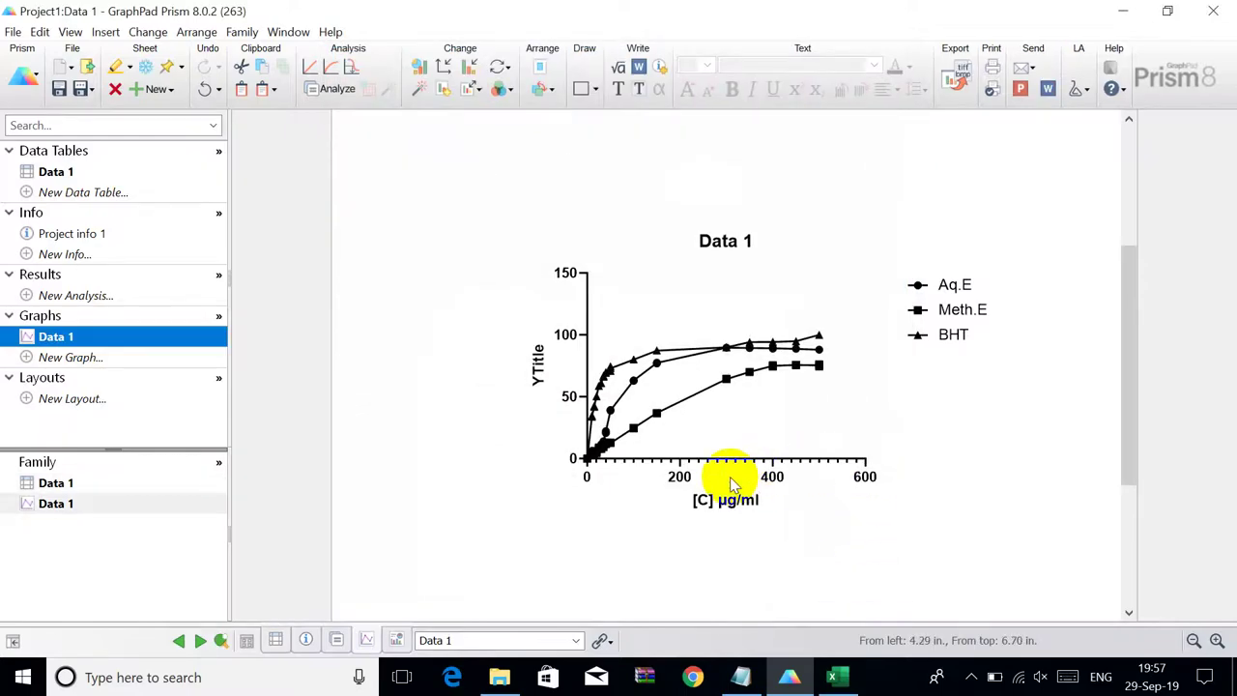
# - Copy the inhibition label in Excel cell A9 and use it in Prism to title the graph's Y axis "inhibition %"
pyautogui.click(833, 676)
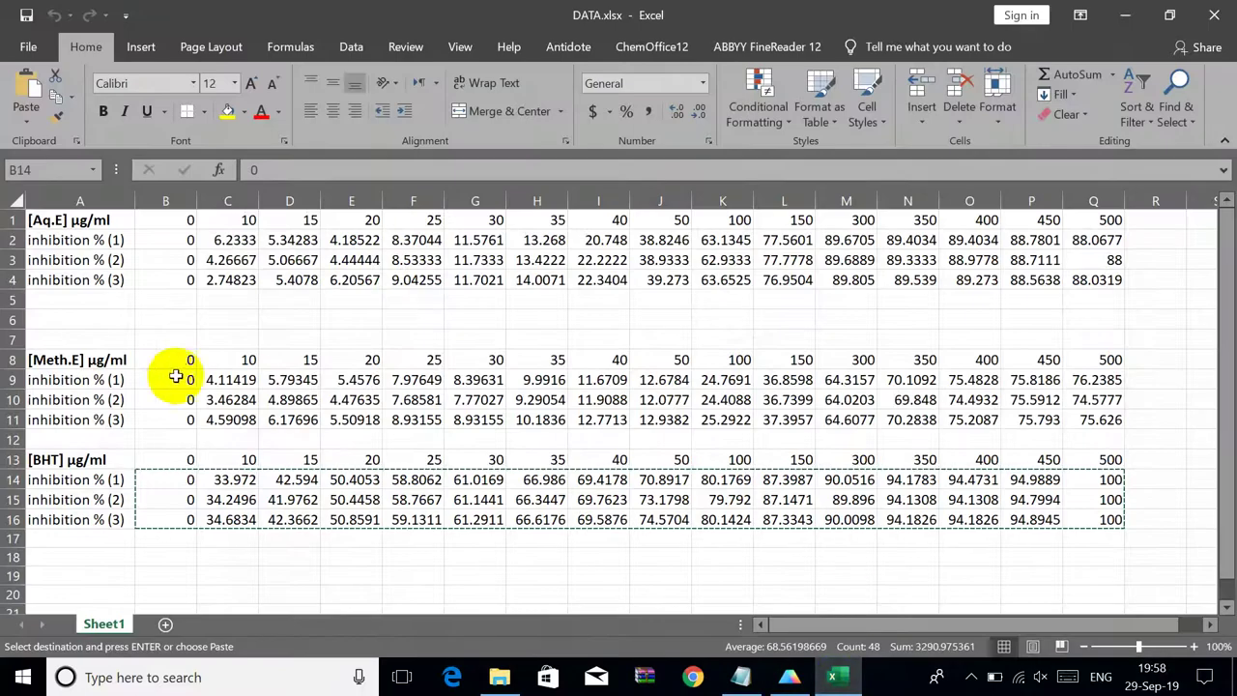
pyautogui.click(82, 380)
pyautogui.rightClick(81, 379)
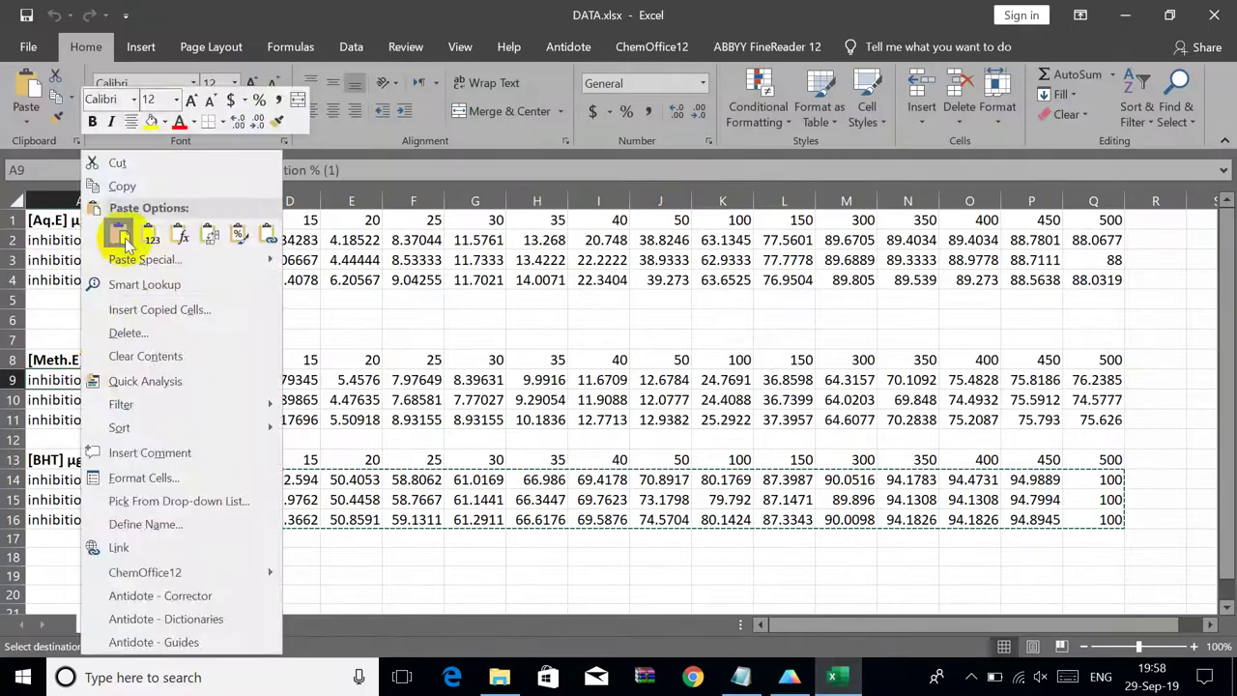
pyautogui.click(116, 186)
pyautogui.click(789, 677)
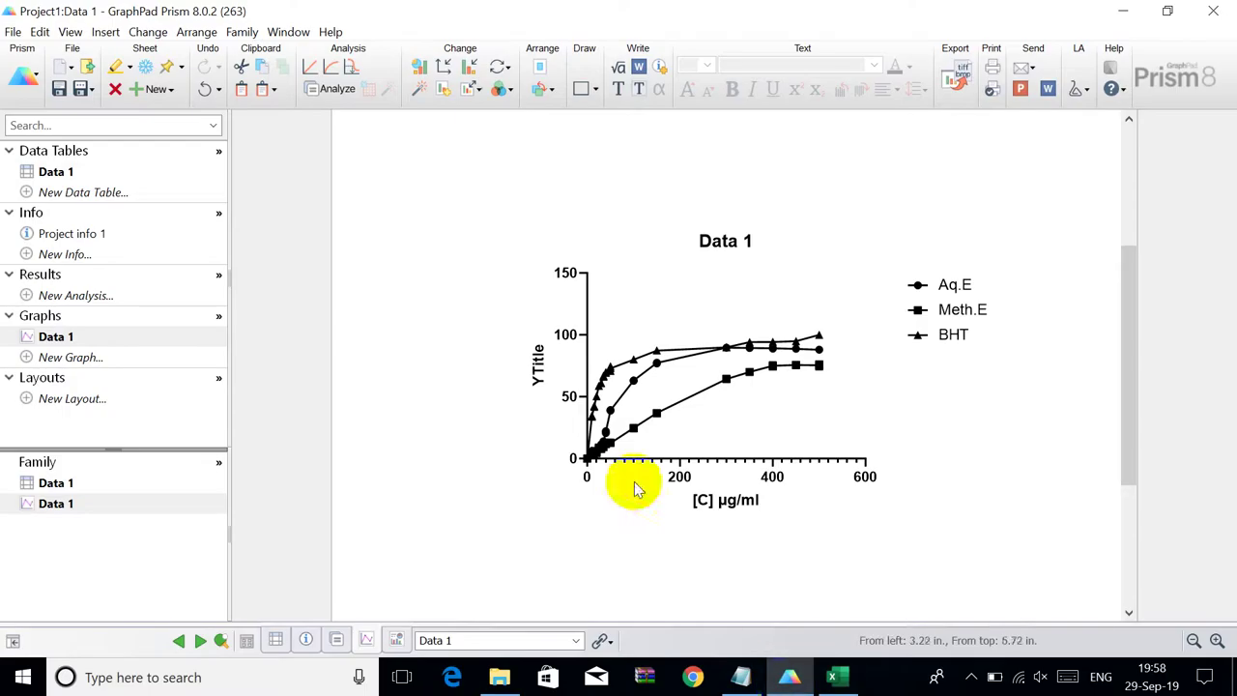
pyautogui.click(541, 364)
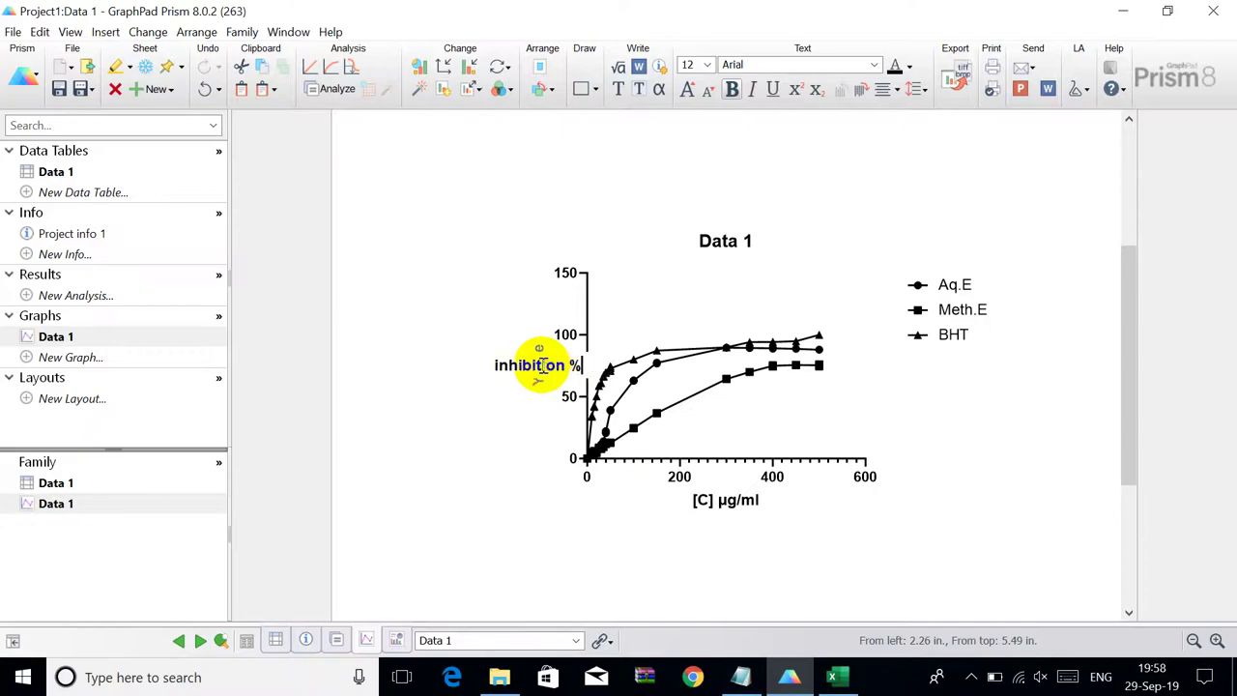
pyautogui.click(493, 434)
# - Capitalise the first letter of the Y axis title so it reads "Inhibition %"
pyautogui.doubleClick(537, 386)
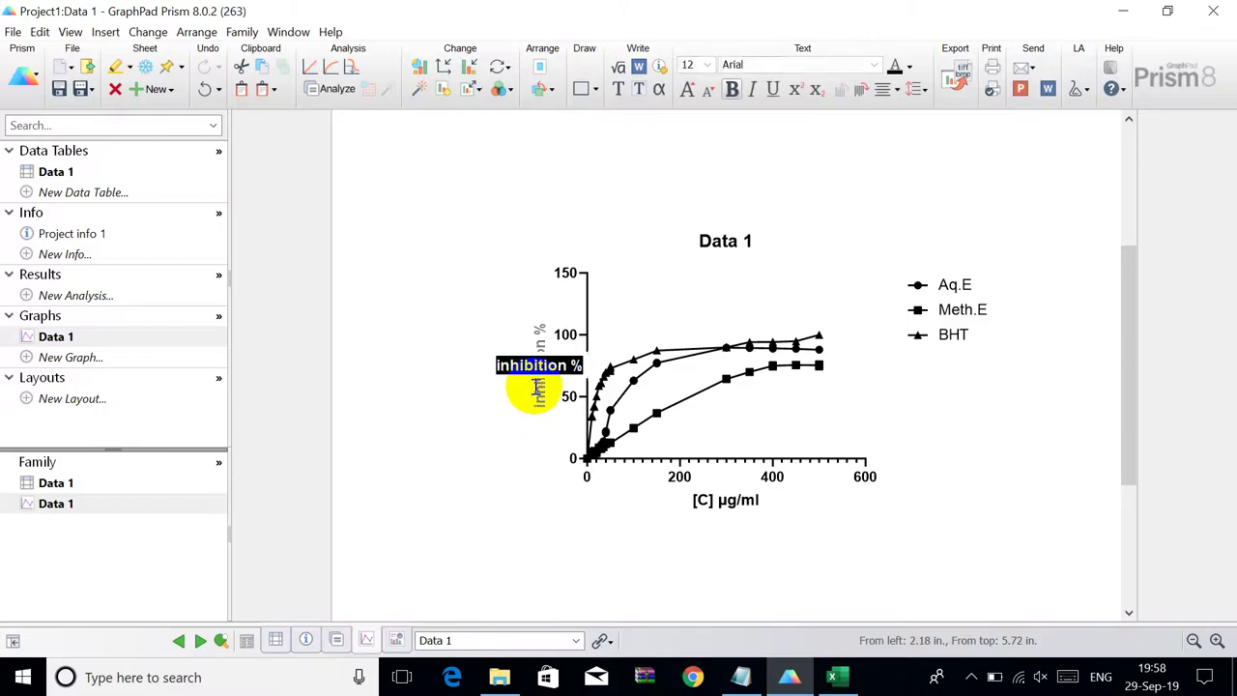
pyautogui.click(499, 368)
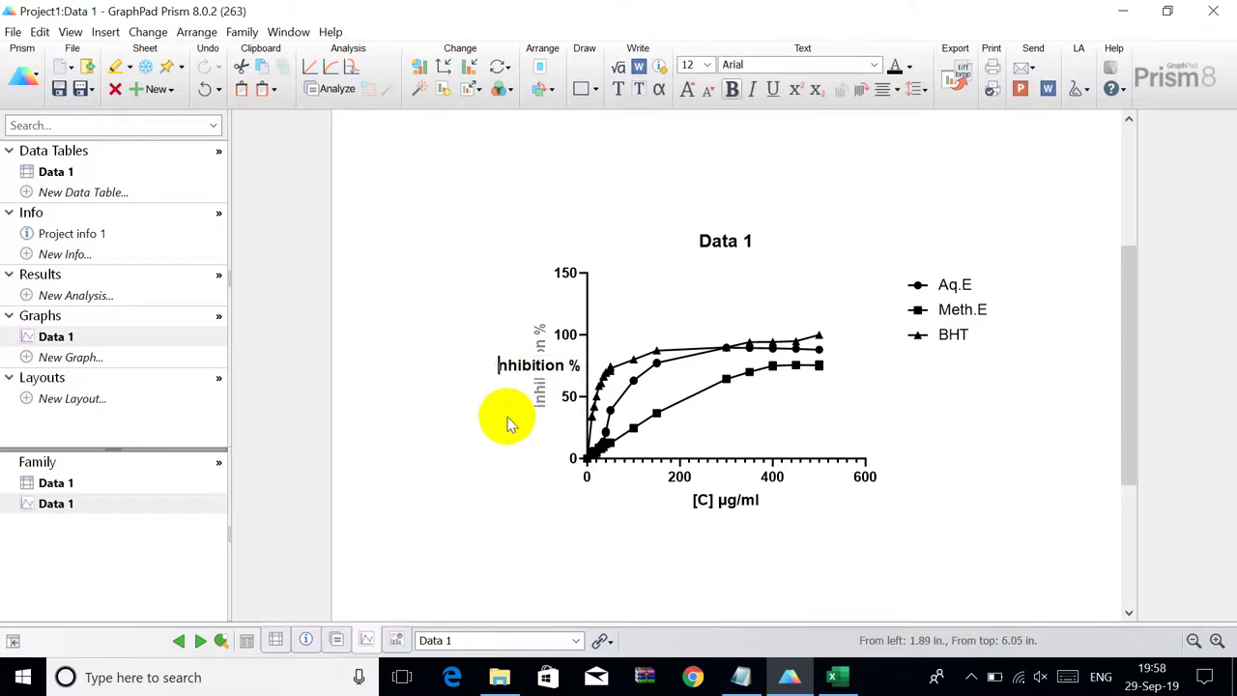
pyautogui.click(585, 537)
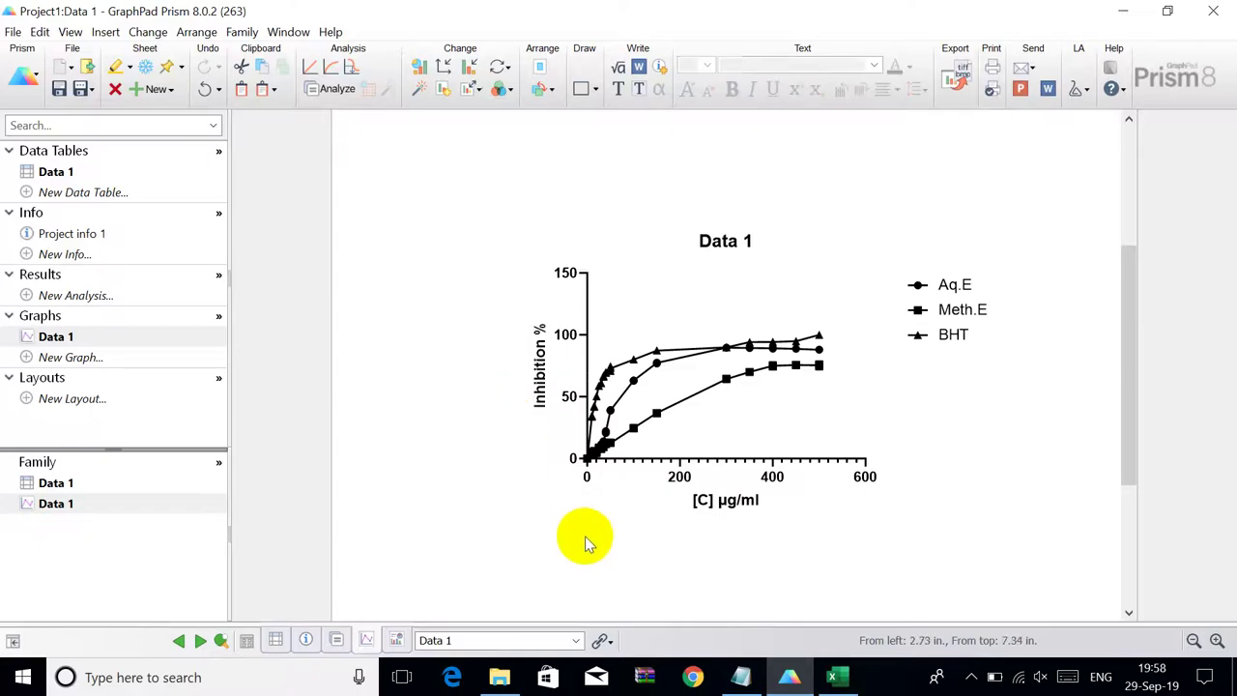
# - Delete the graph's title and apply a colour scheme with blue for Aq.E, red for Meth.E and green for BHT
pyautogui.doubleClick(716, 245)
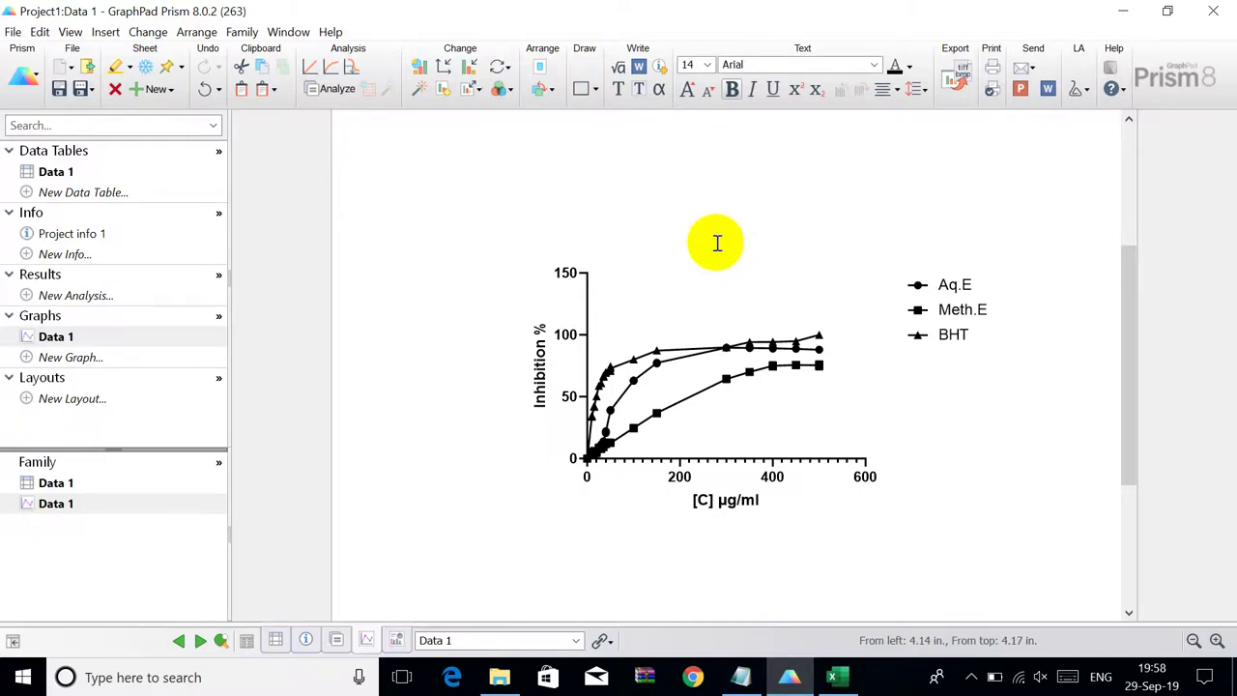
pyautogui.click(551, 90)
pyautogui.click(505, 90)
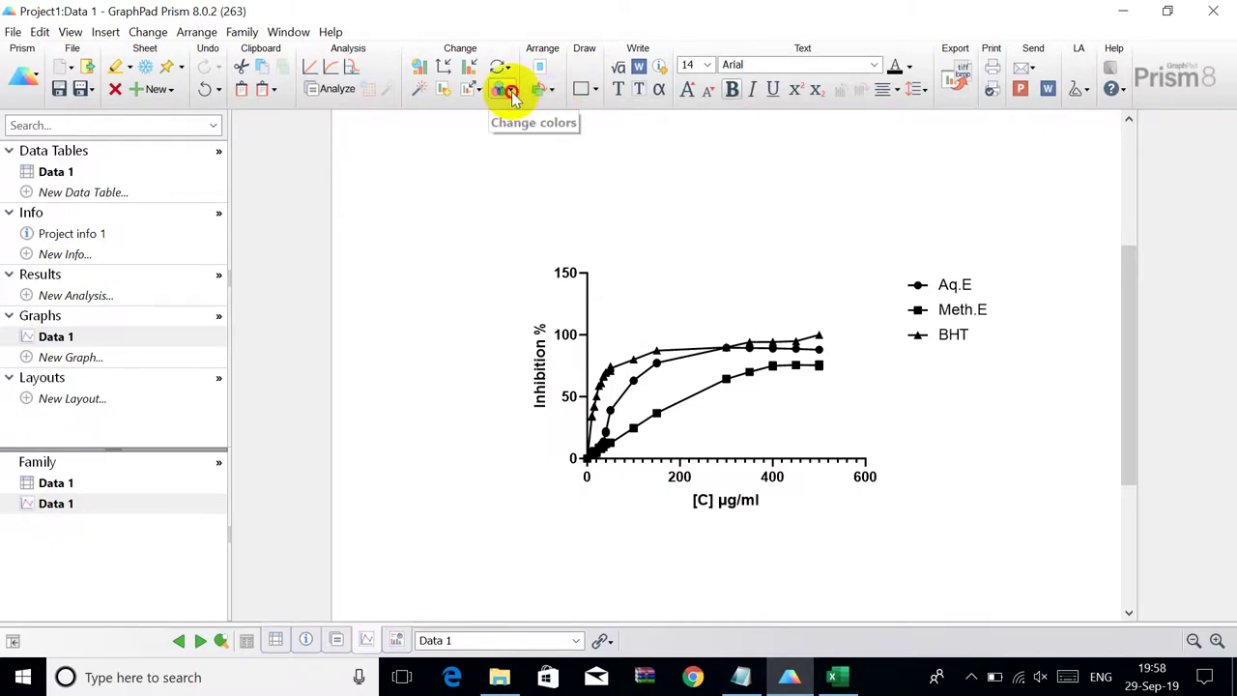
pyautogui.click(506, 89)
pyautogui.click(532, 131)
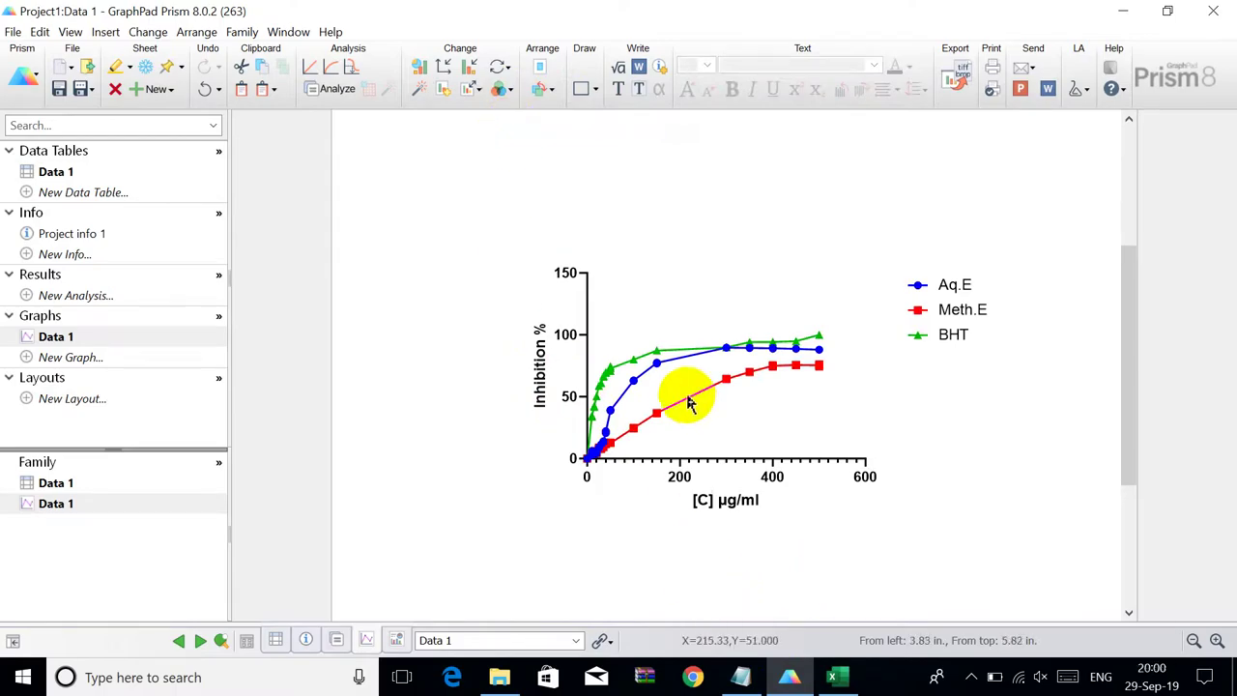
# - Set the thickness of the Meth.E connecting line to Auto (1/2 pt)
pyautogui.doubleClick(684, 396)
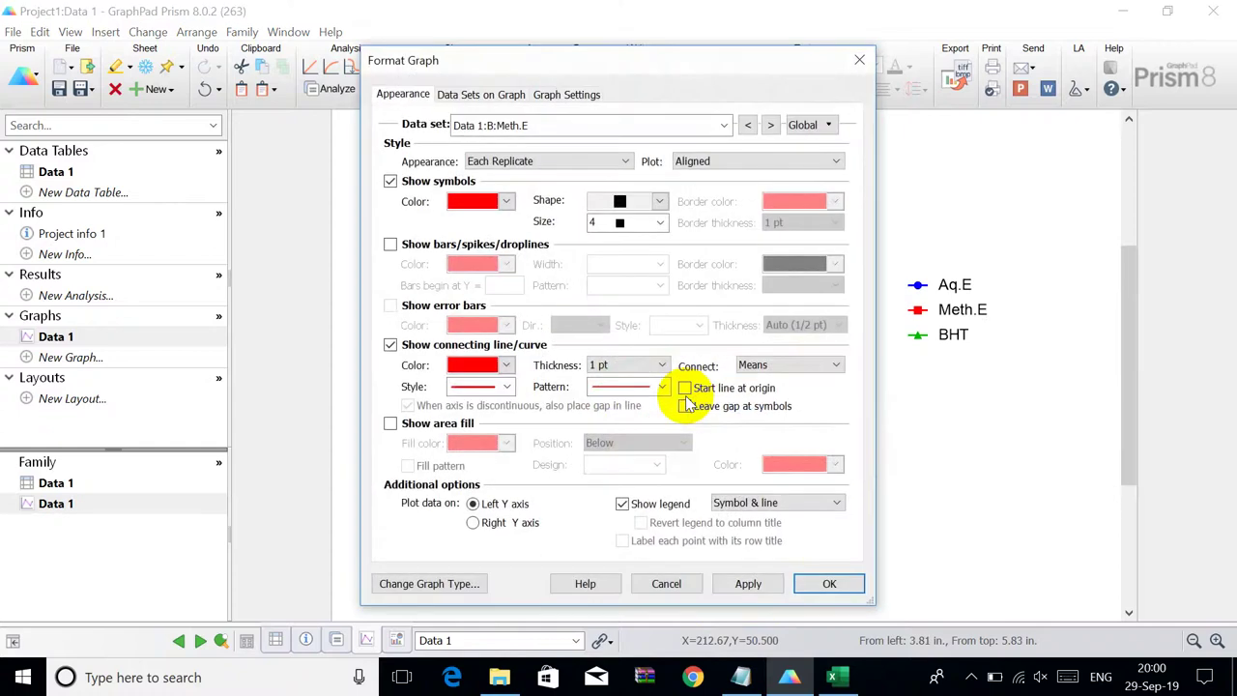
pyautogui.click(654, 366)
pyautogui.click(648, 380)
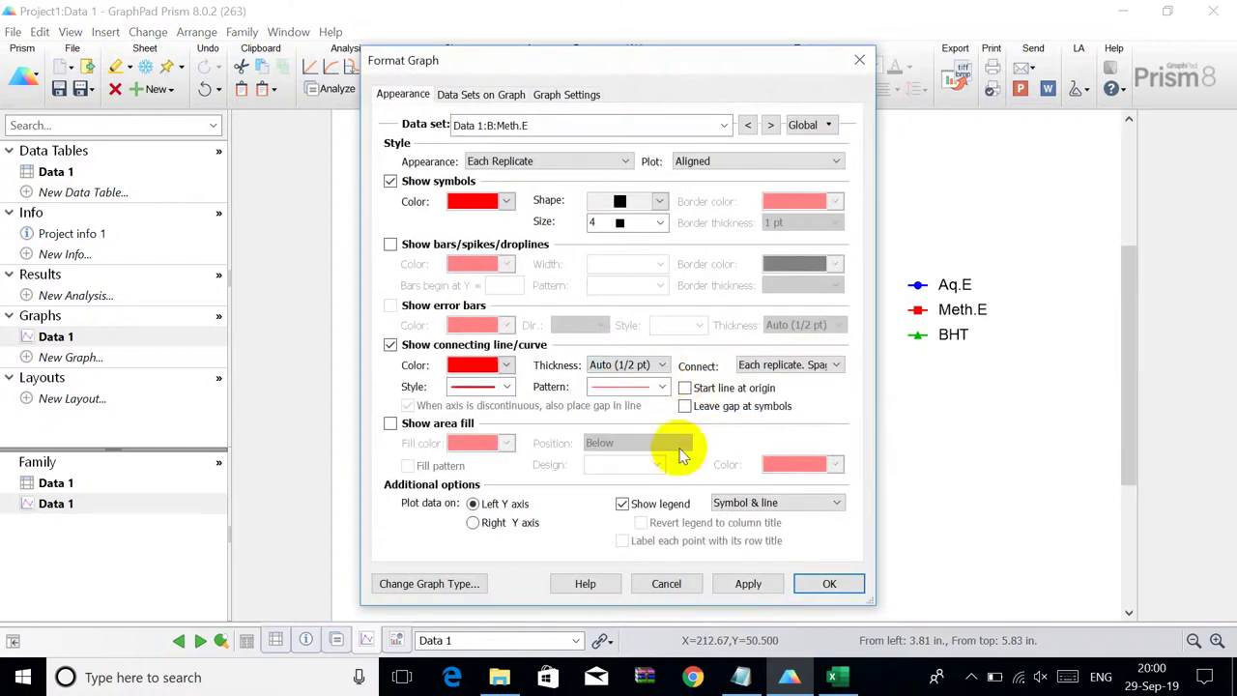
pyautogui.click(823, 584)
# - Set the thickness of the Aq.E connecting line to Auto (1/2 pt)
pyautogui.doubleClick(686, 356)
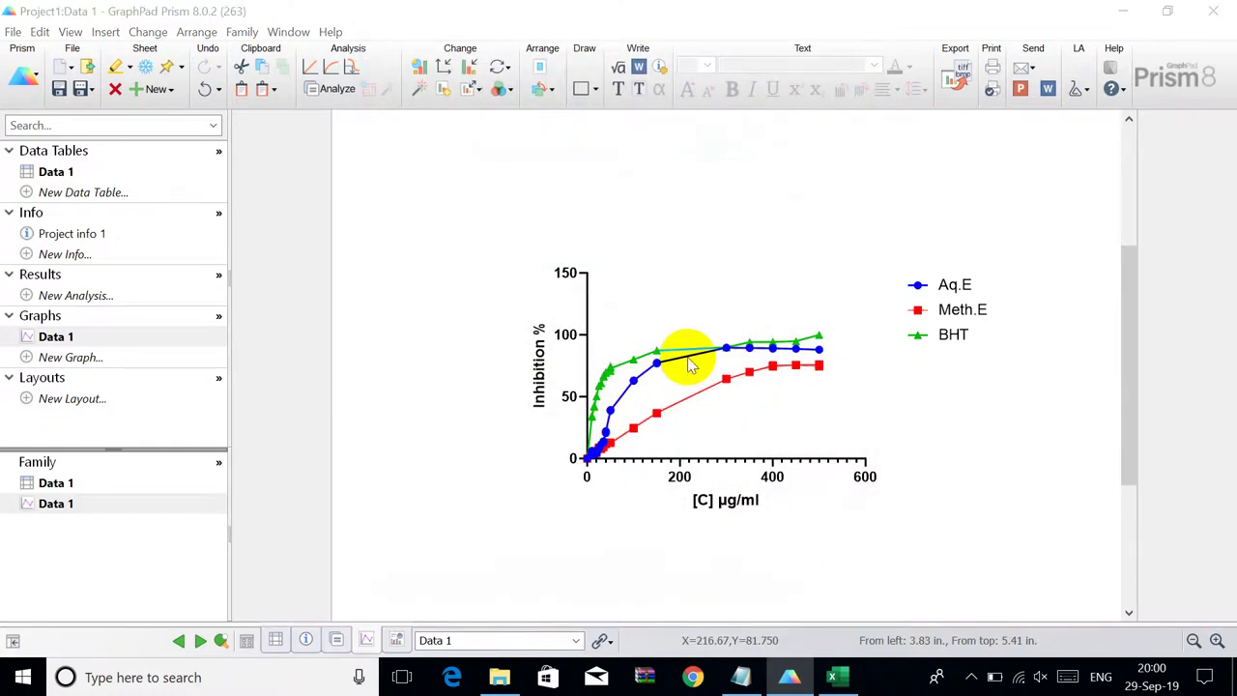
pyautogui.click(627, 365)
pyautogui.click(624, 379)
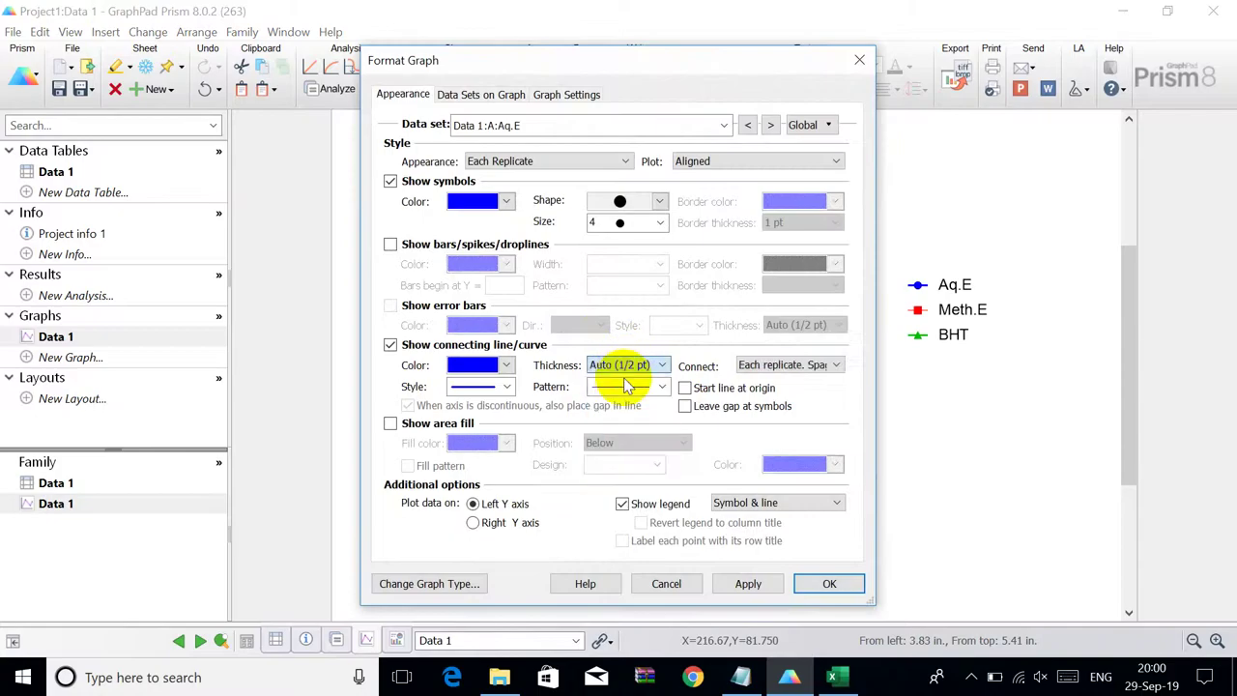
pyautogui.click(826, 583)
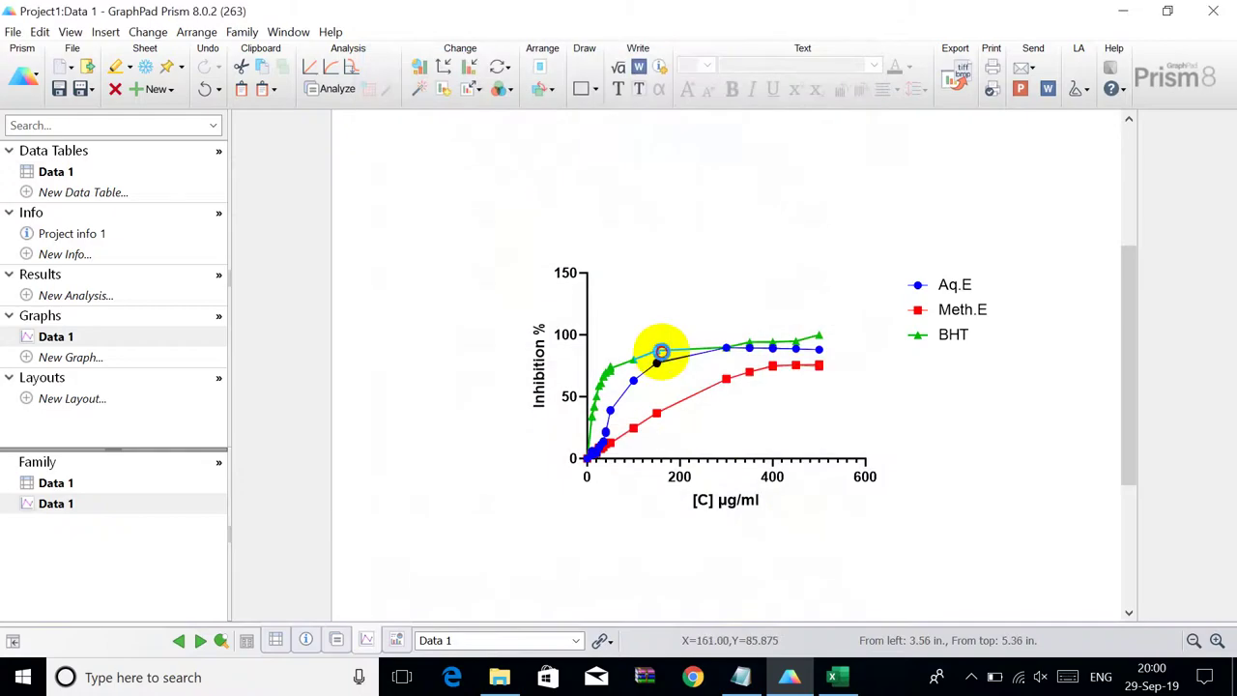
# - Set the thickness of the BHT connecting line to Auto (1/2 pt)
pyautogui.doubleClick(661, 351)
pyautogui.click(607, 364)
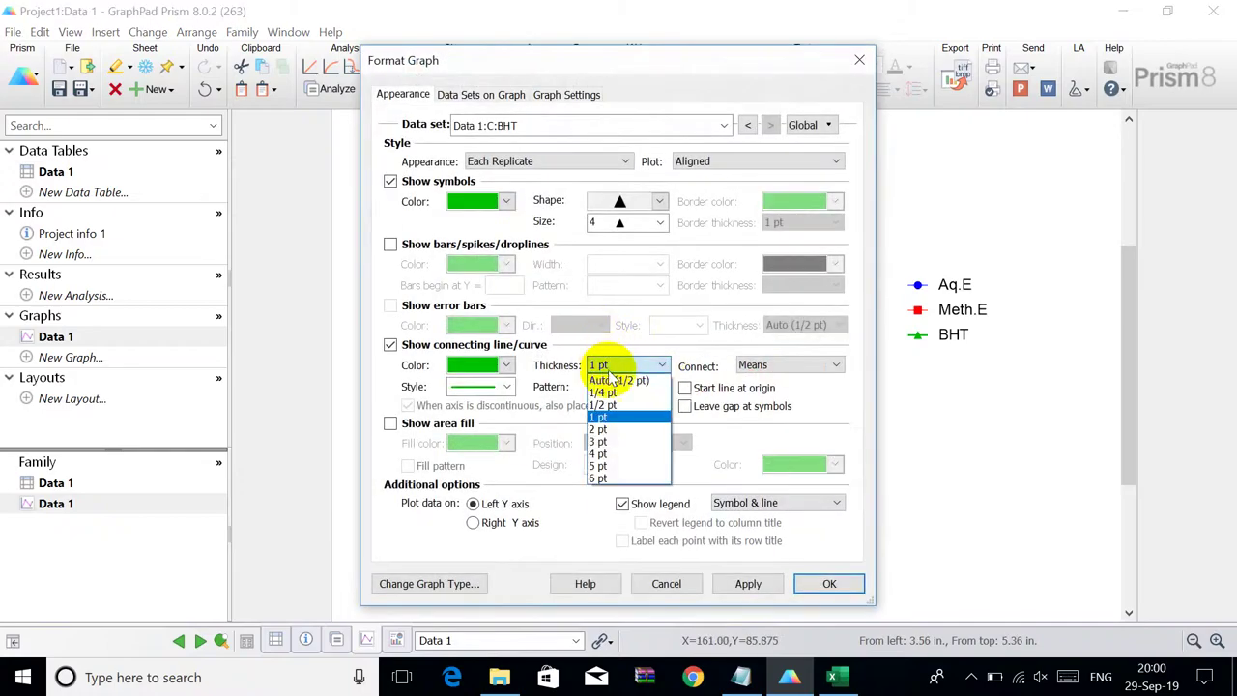
pyautogui.click(624, 379)
pyautogui.click(828, 584)
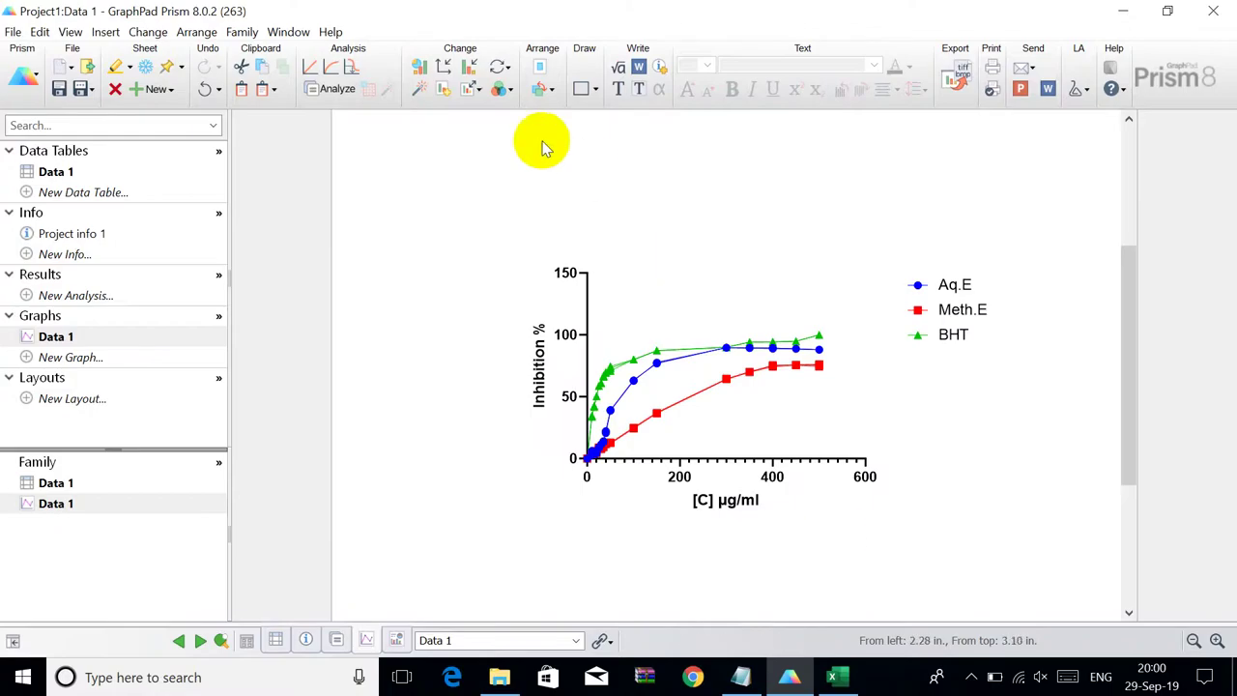
# - Resize the graph to fill the page
pyautogui.click(541, 90)
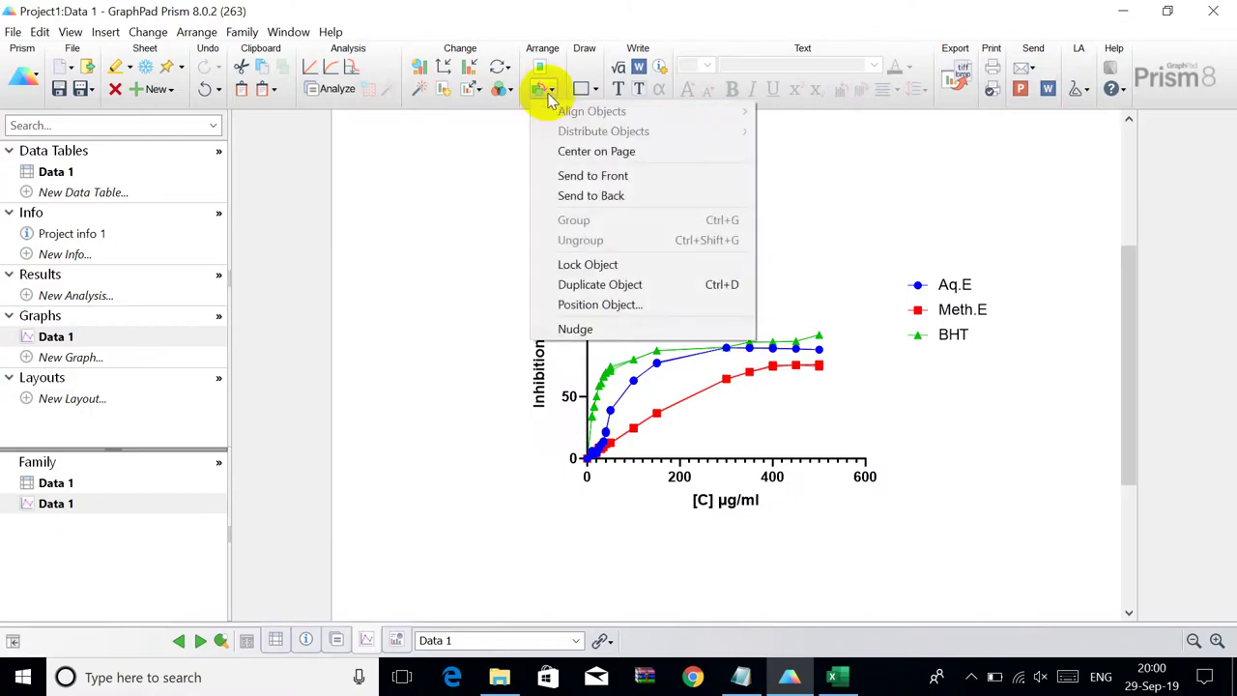
pyautogui.click(464, 91)
pyautogui.click(468, 92)
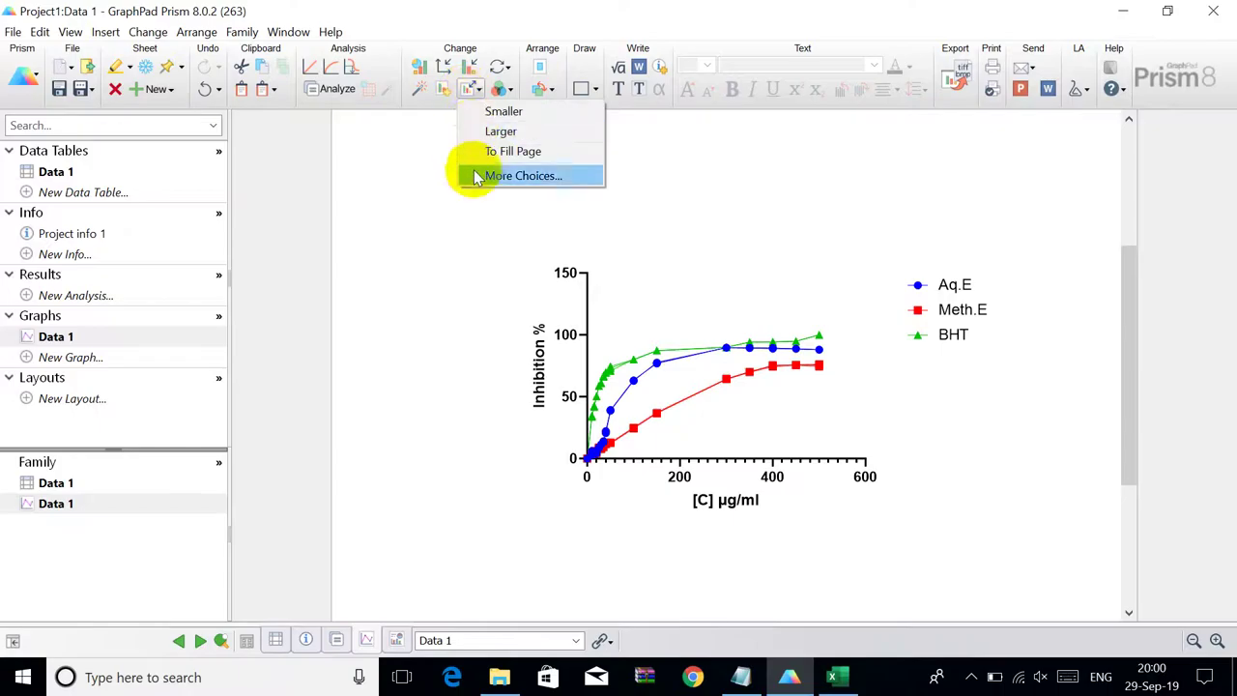
pyautogui.click(500, 154)
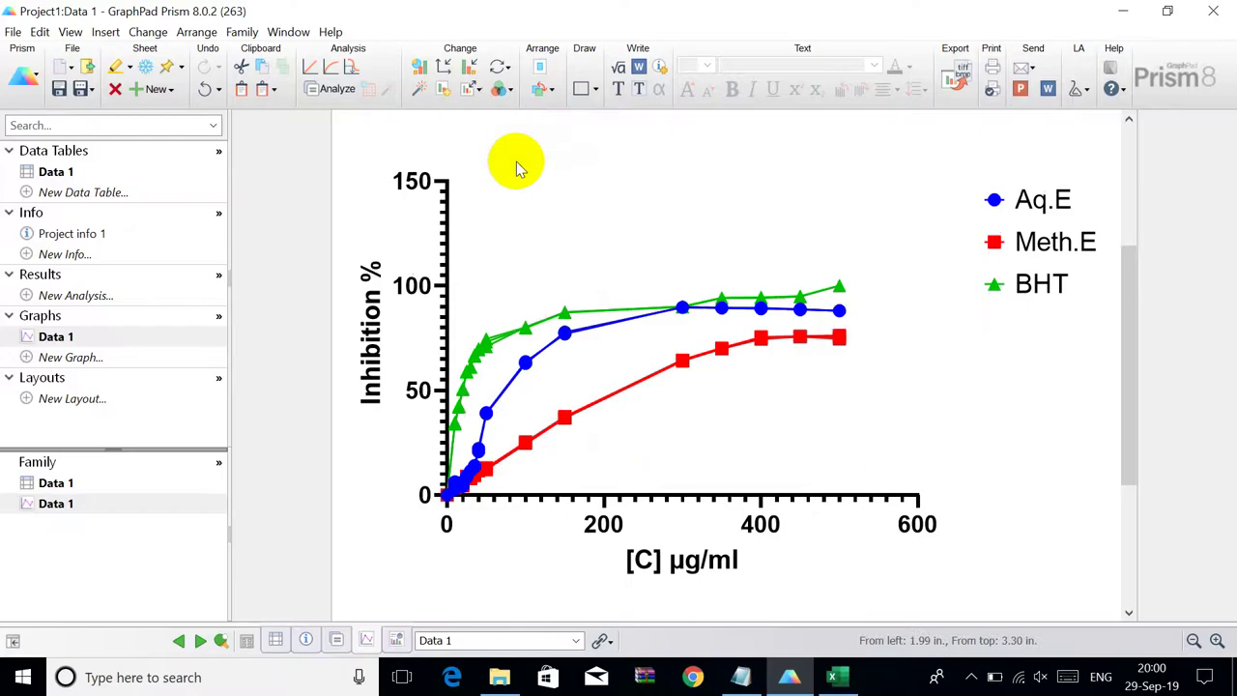
# - Export the graph as a TIF (Tagged Image File) named IC50 Graph into the IC50 folder
pyautogui.click(961, 79)
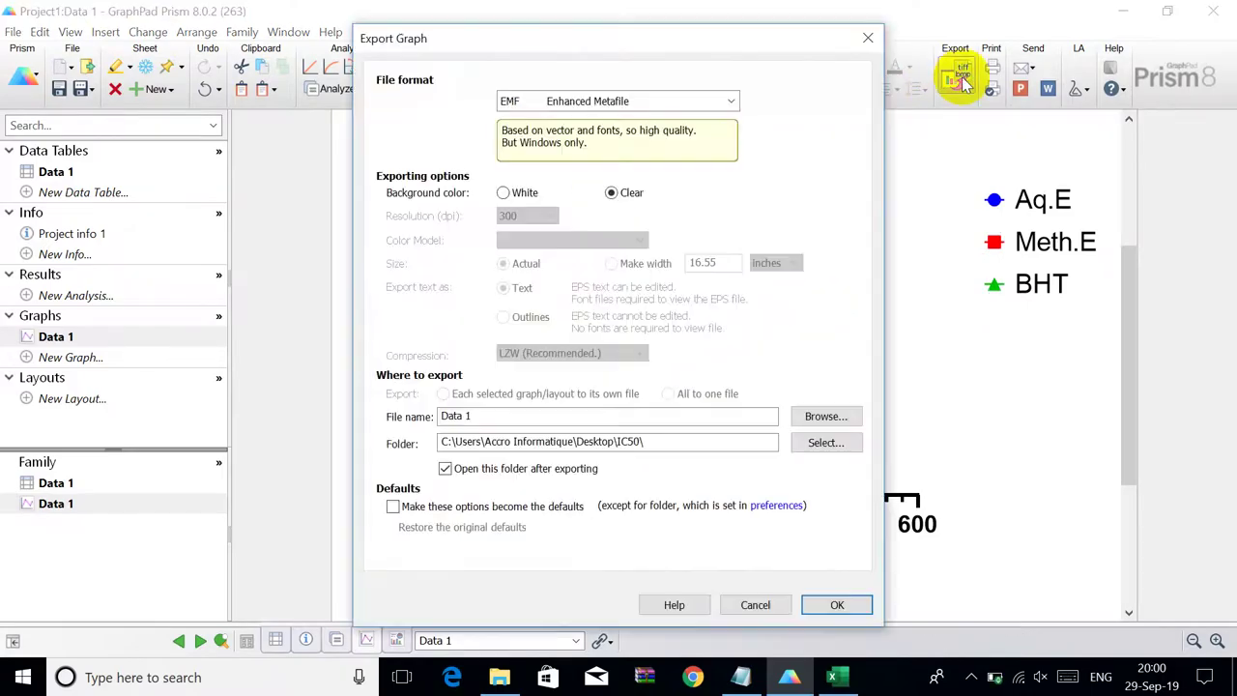
pyautogui.click(849, 417)
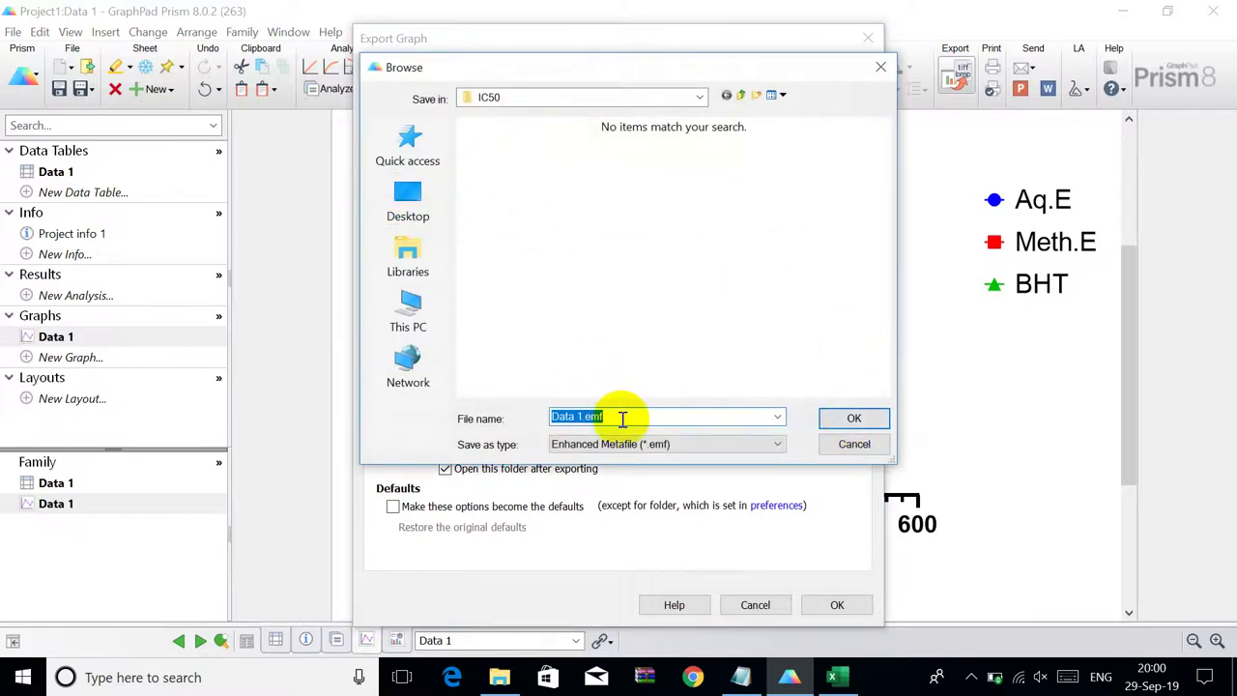
pyautogui.click(850, 443)
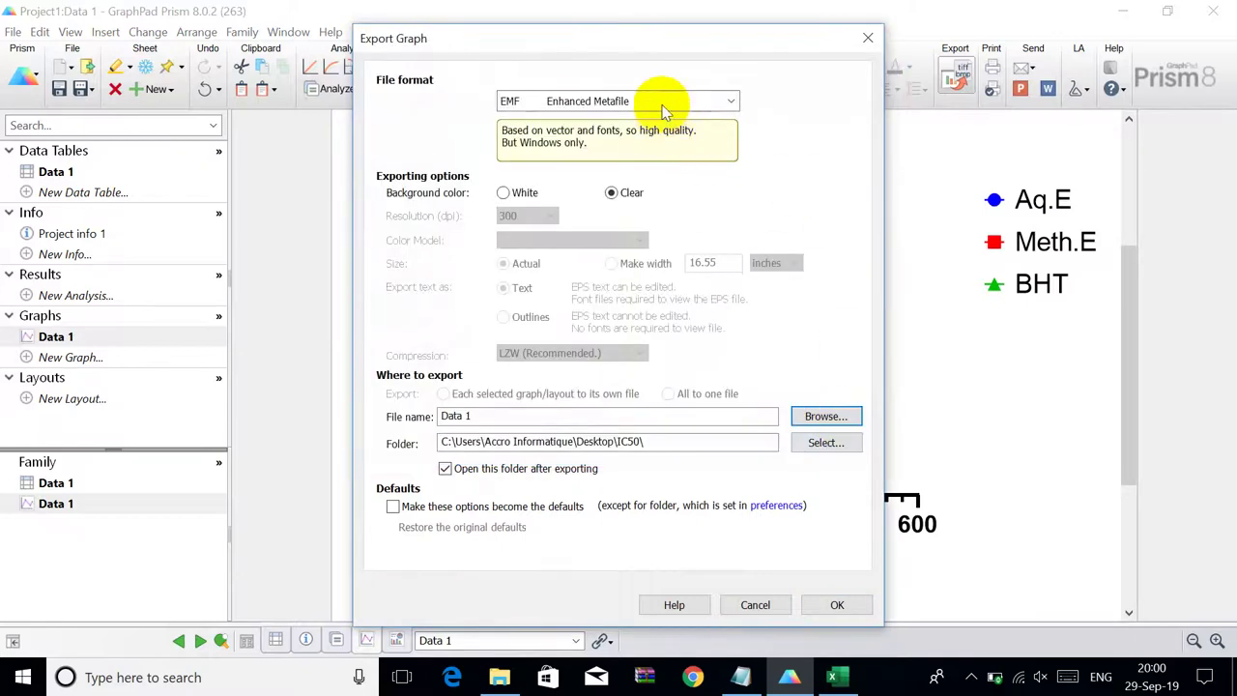
pyautogui.click(667, 101)
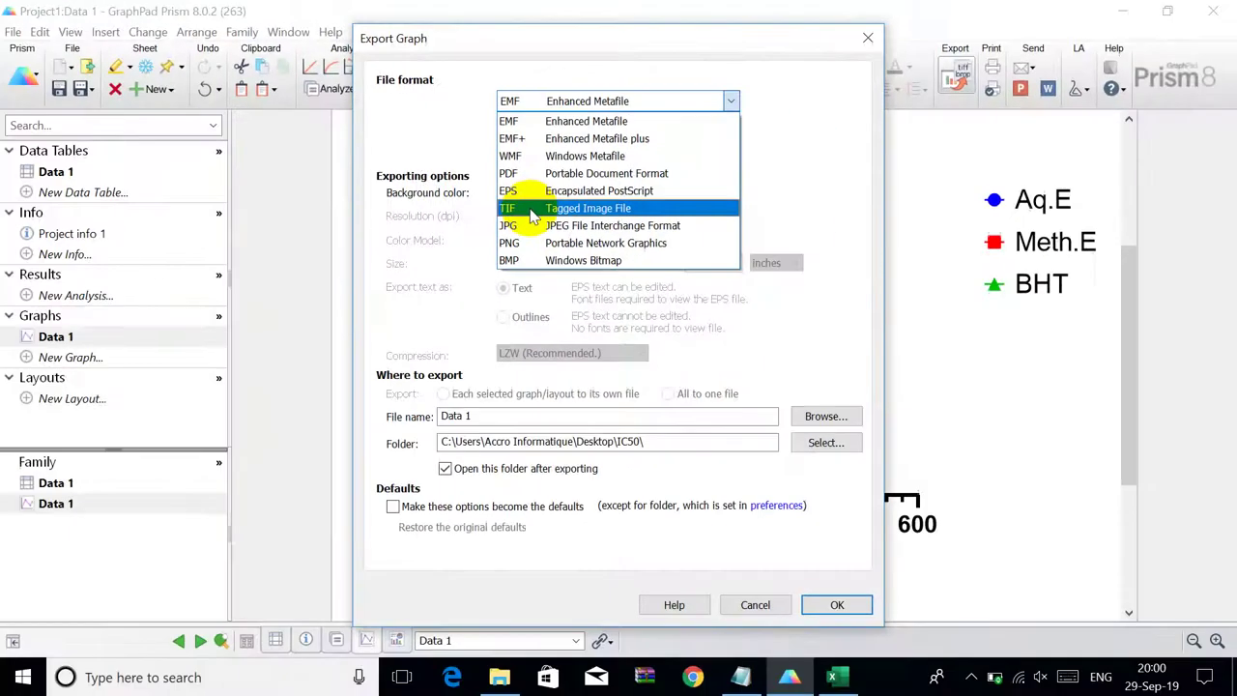
pyautogui.click(546, 210)
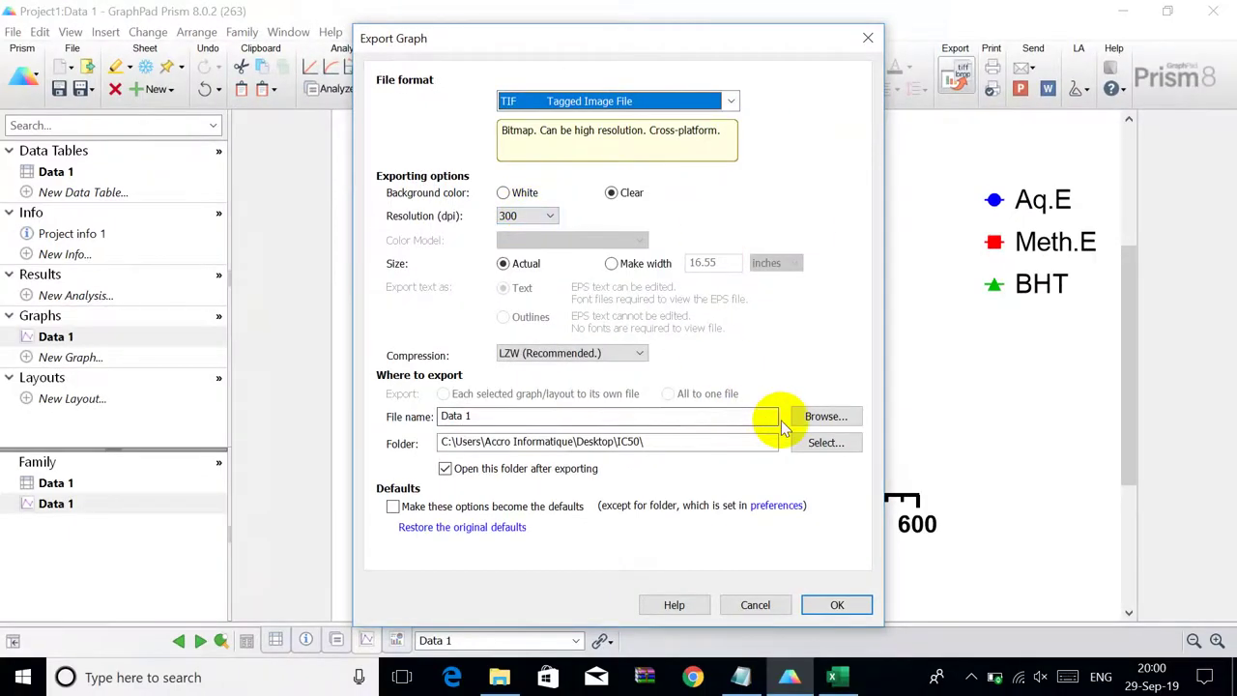
pyautogui.click(823, 417)
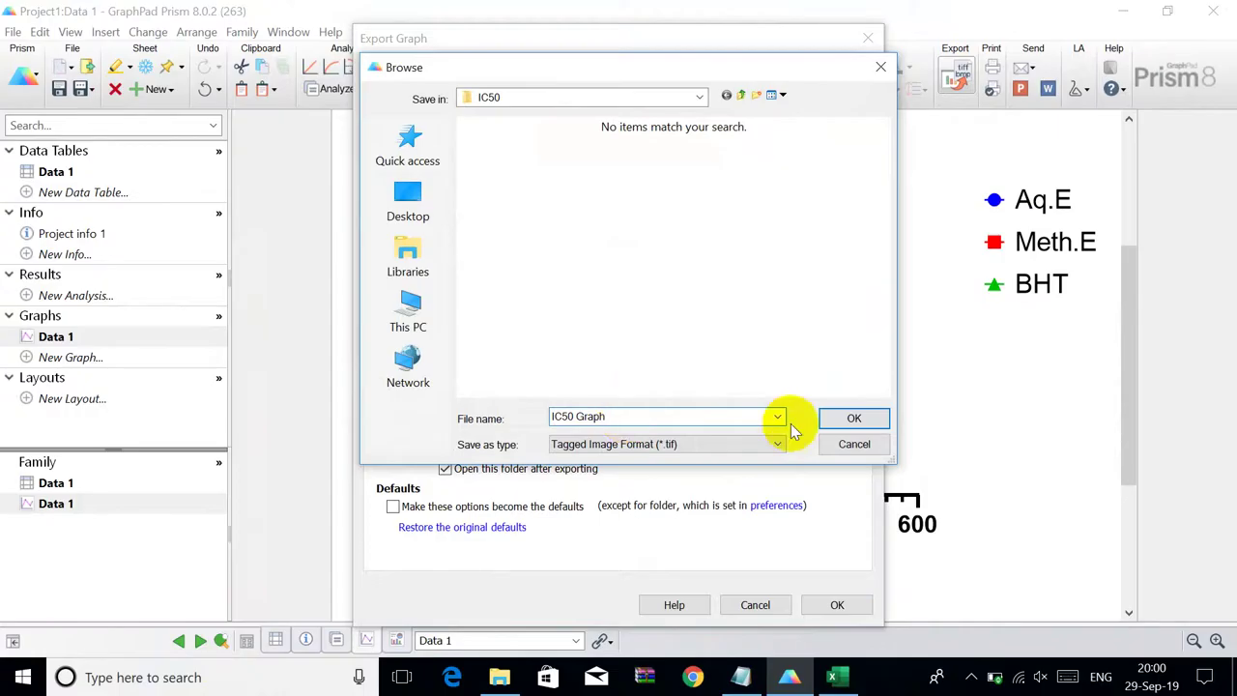
pyautogui.click(839, 417)
pyautogui.click(841, 601)
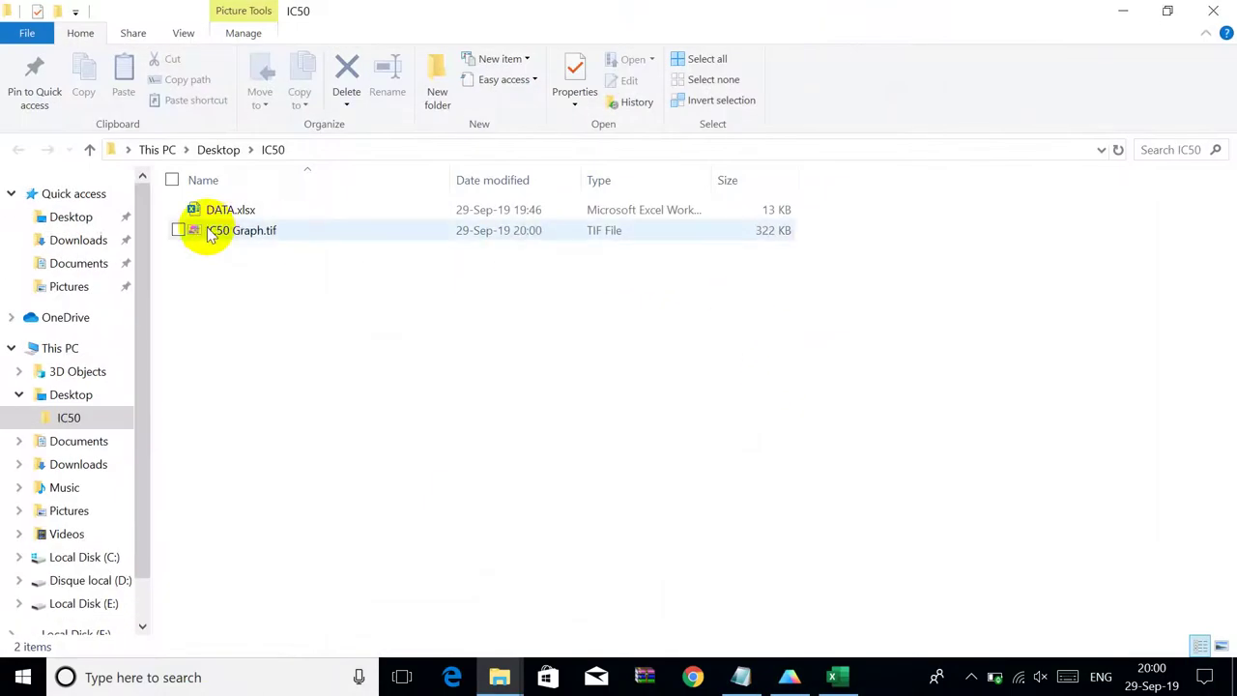
# - View the exported IC50 Graph.tif image, close it and return to the Data 1 table in GraphPad Prism
pyautogui.doubleClick(209, 232)
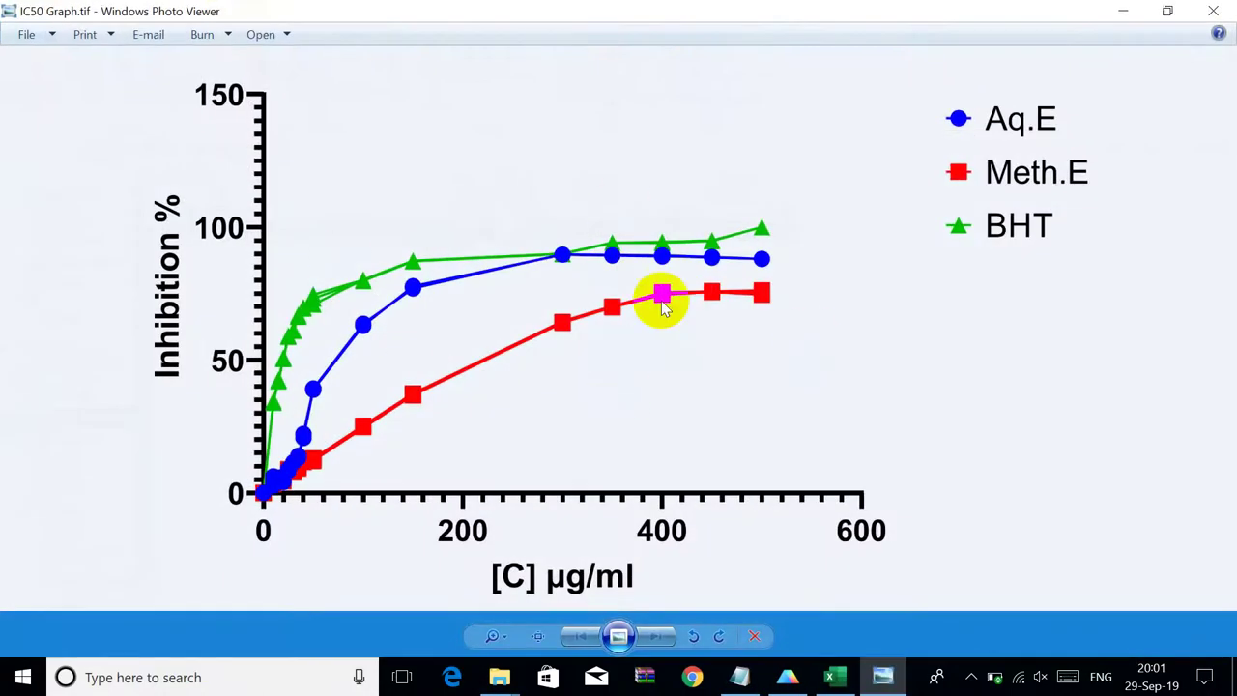
pyautogui.click(1215, 11)
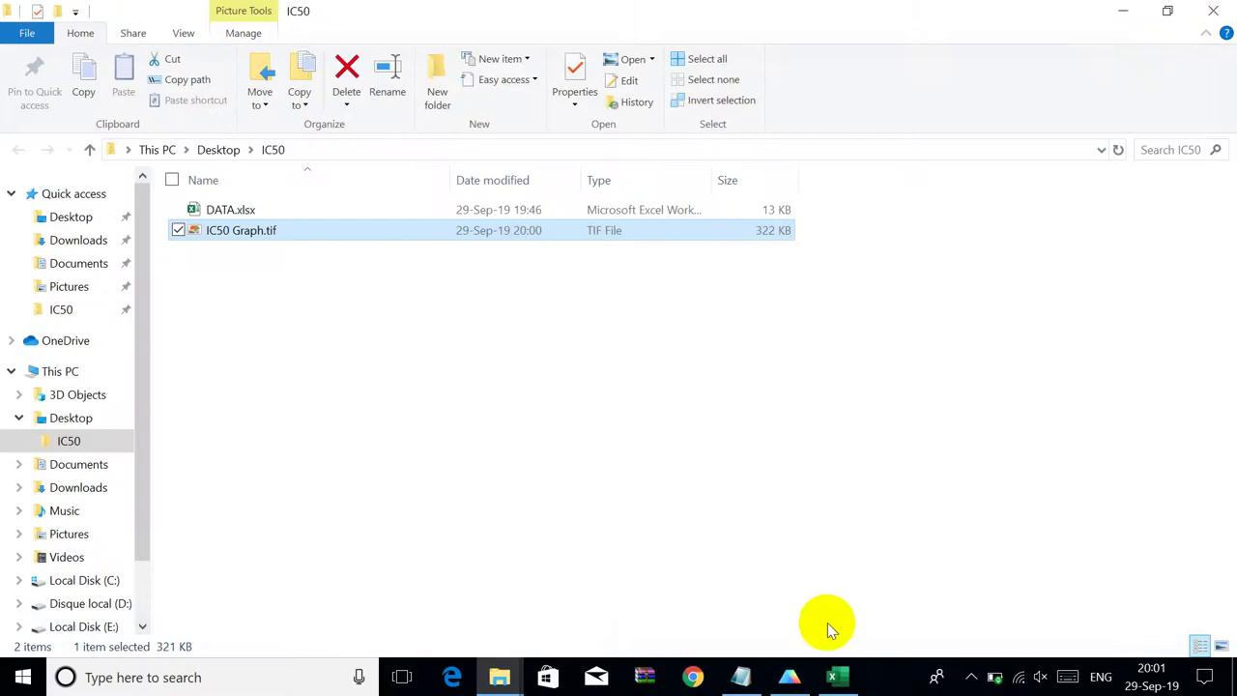
pyautogui.click(793, 678)
pyautogui.click(55, 171)
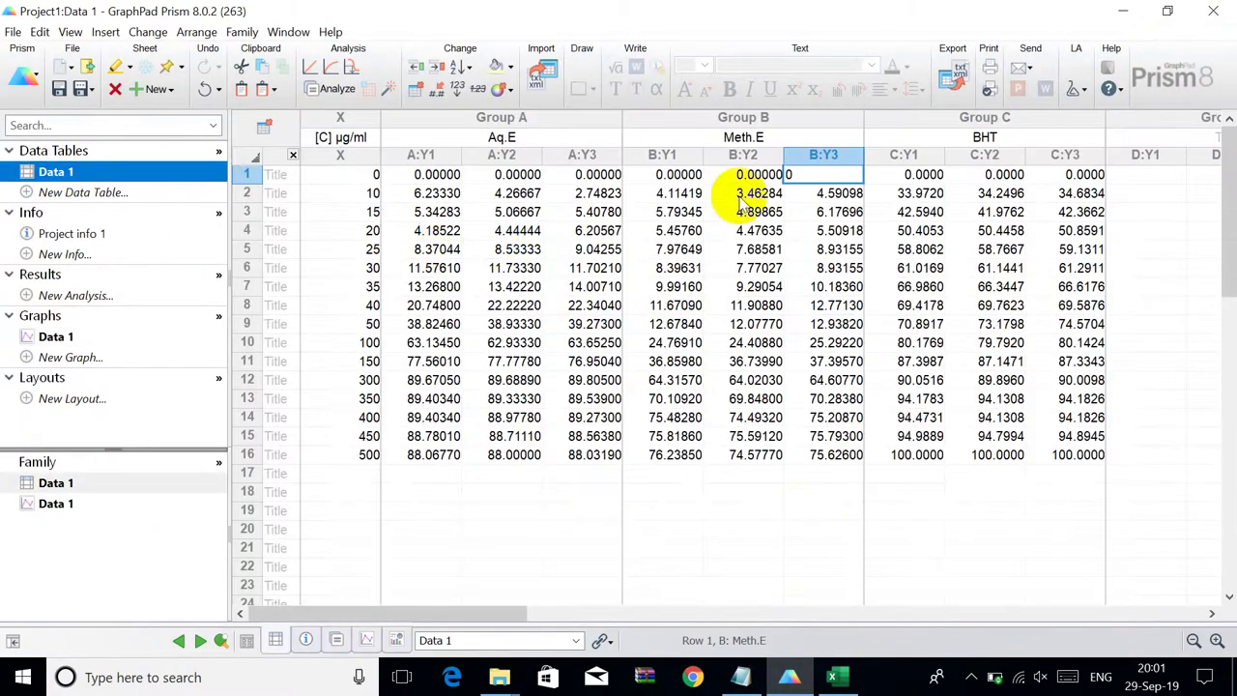
# - Create a new project file with an XY table using numbers for X and a single Y value for each point
pyautogui.click(354, 175)
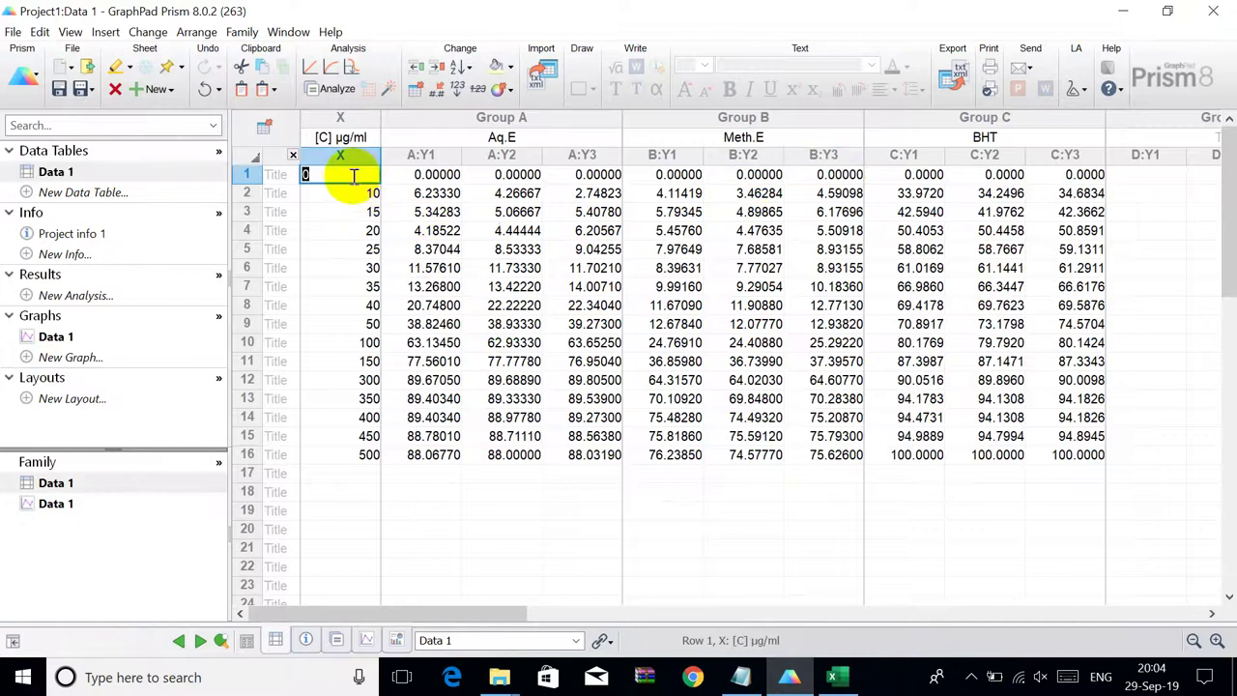
pyautogui.click(12, 32)
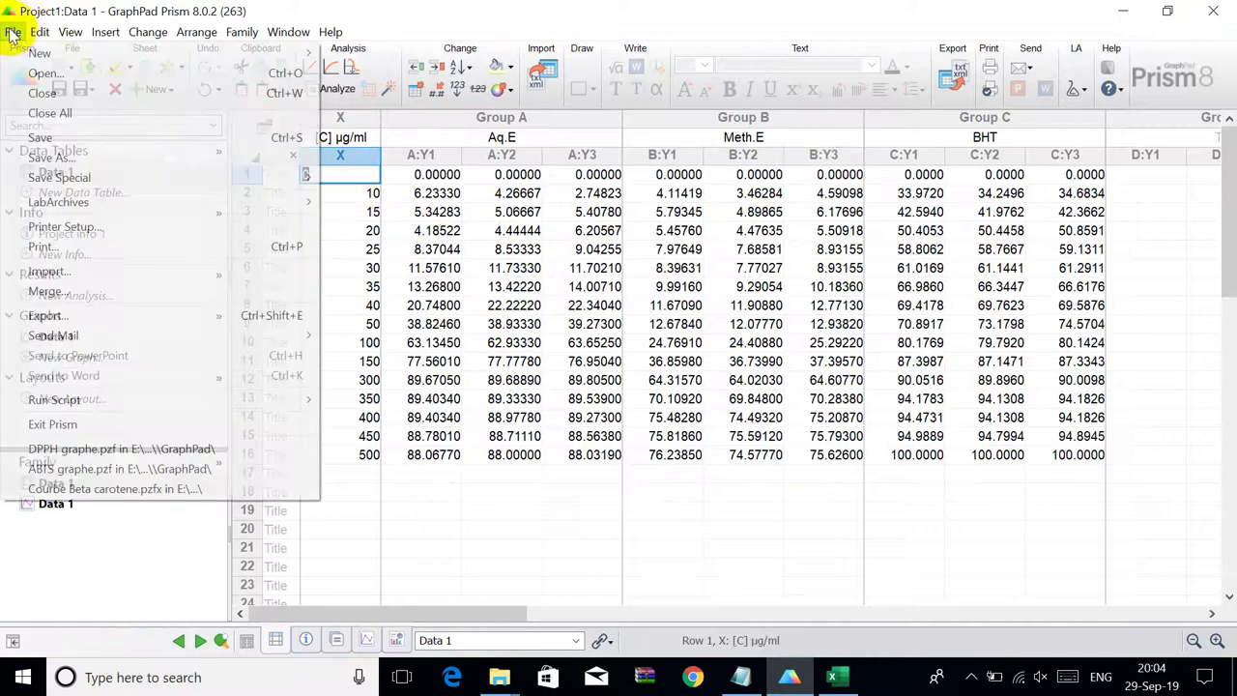
pyautogui.moveTo(307, 54)
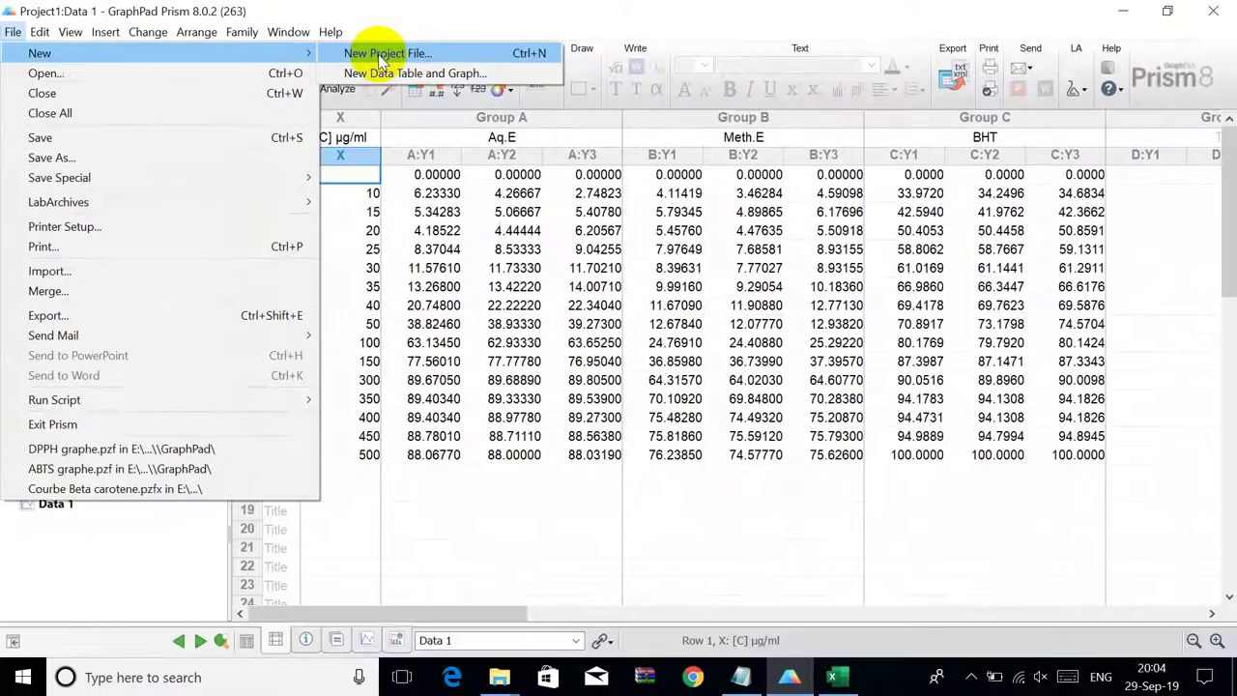
pyautogui.click(379, 55)
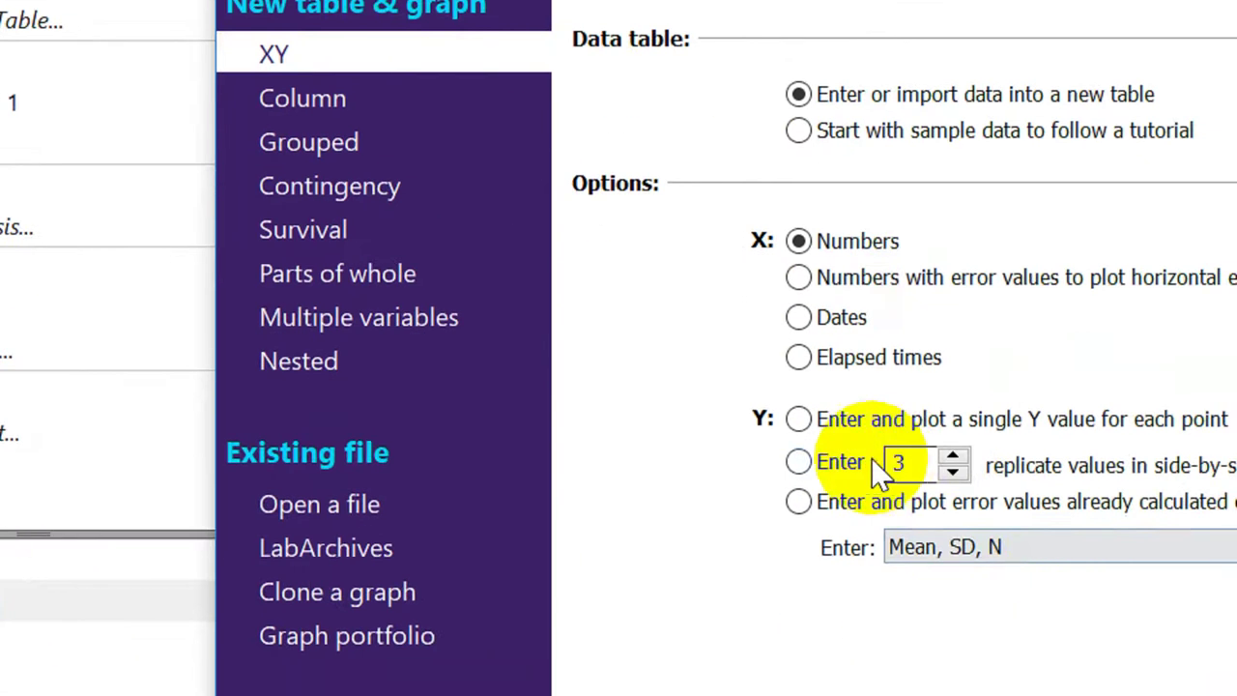
pyautogui.click(872, 694)
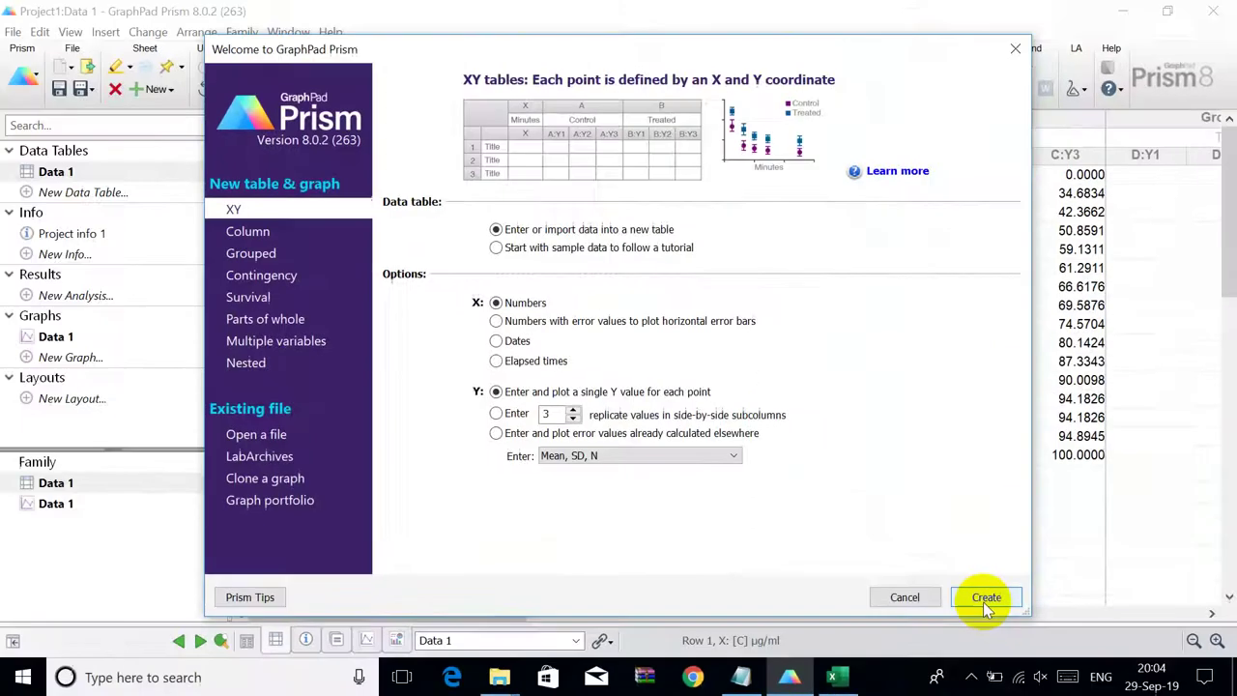
pyautogui.click(985, 599)
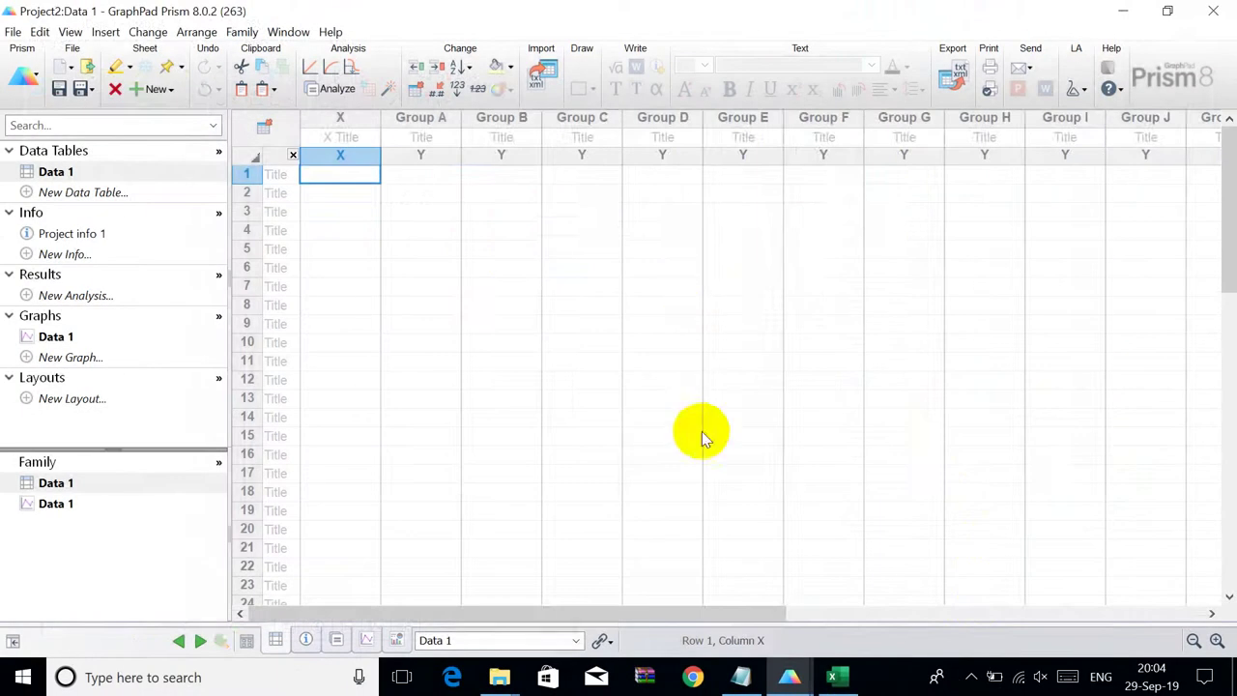
# - Copy all X, Aq.E, Meth.E and BHT values from Project1's table into Project2's table, starting at the first X cell
pyautogui.moveTo(793, 672)
pyautogui.click(725, 606)
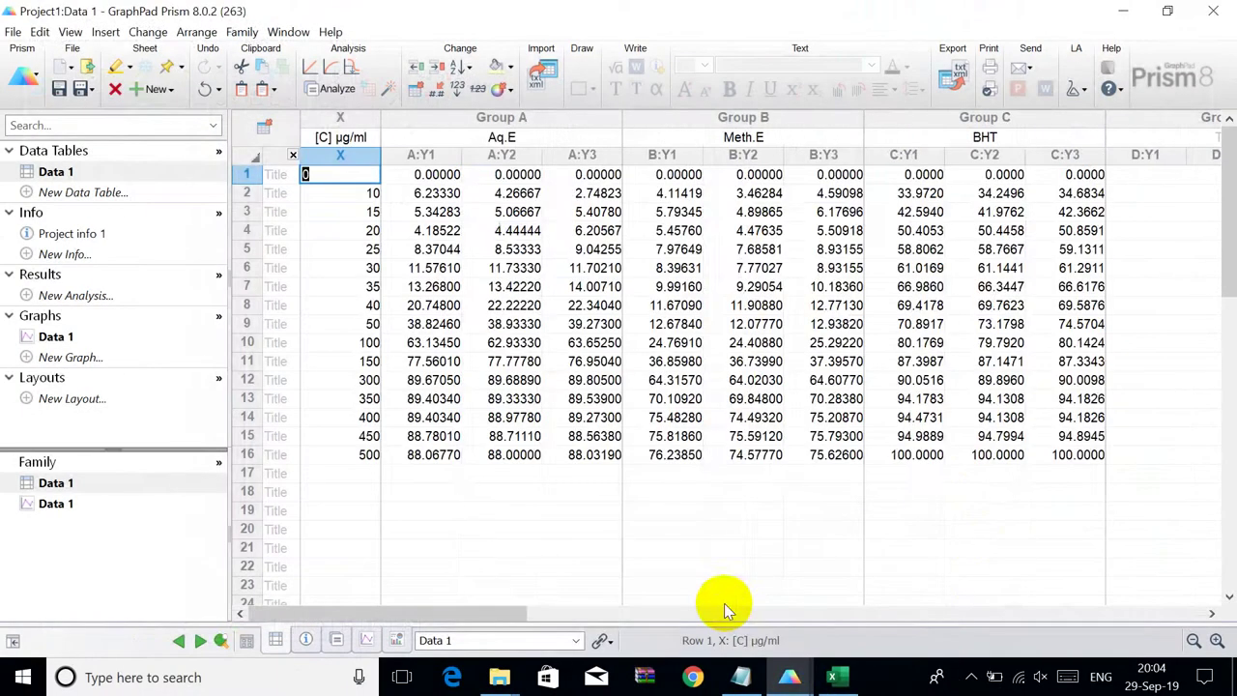
pyautogui.click(340, 172)
pyautogui.moveTo(339, 172); pyautogui.dragTo(1089, 451)
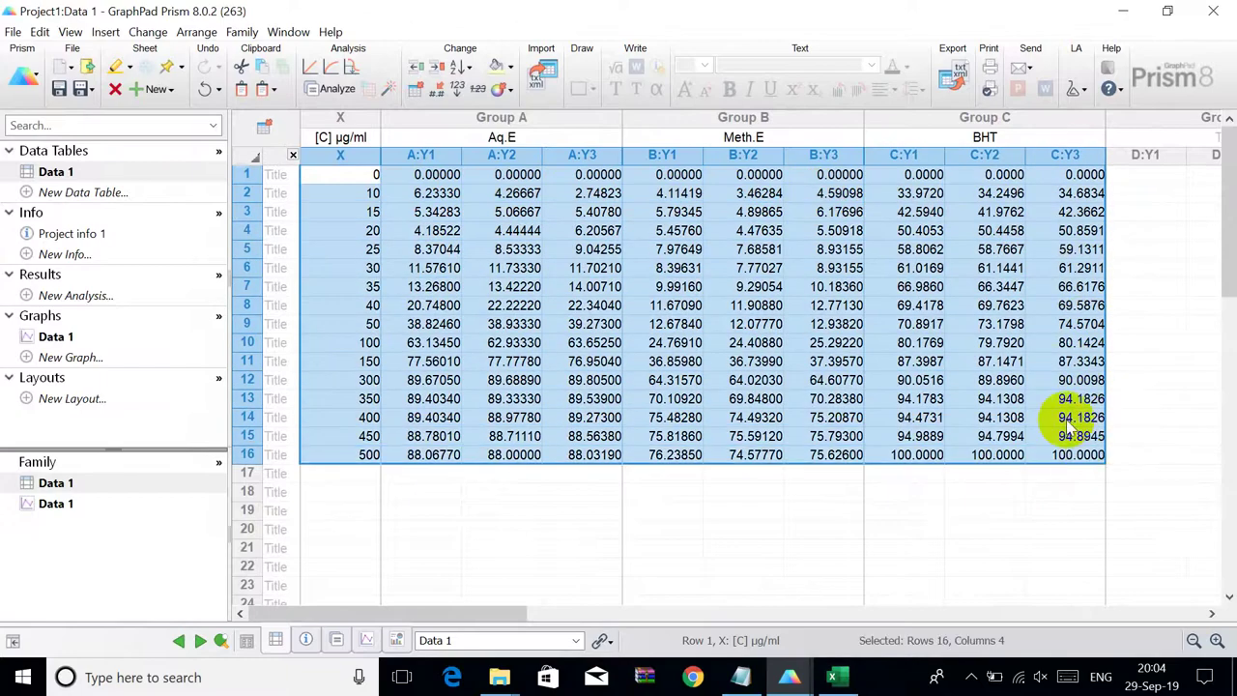
pyautogui.rightClick(564, 178)
pyautogui.click(580, 208)
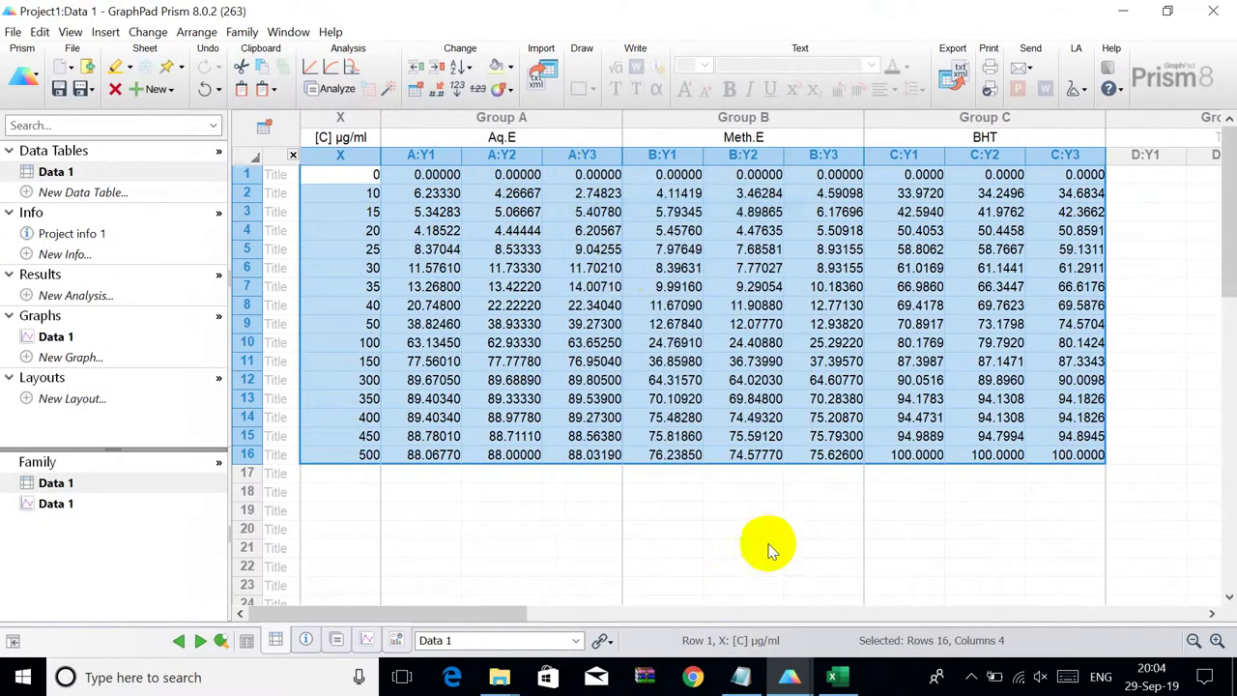
pyautogui.moveTo(790, 676)
pyautogui.click(886, 604)
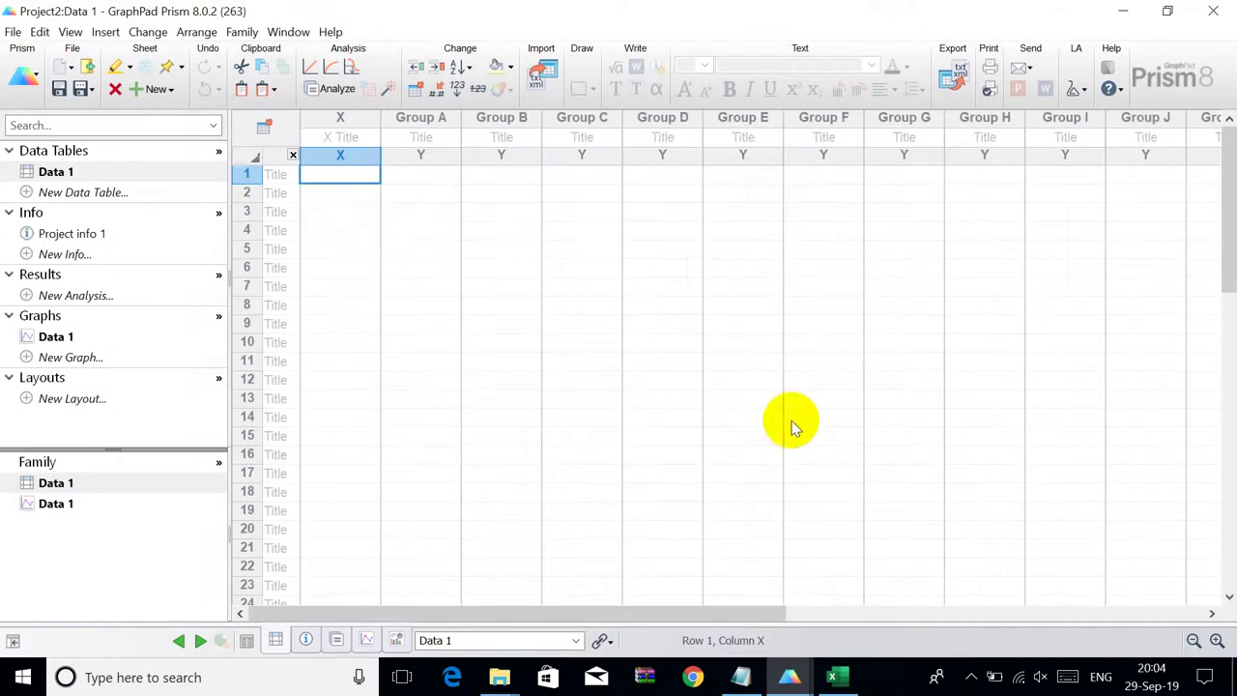
pyautogui.rightClick(327, 179)
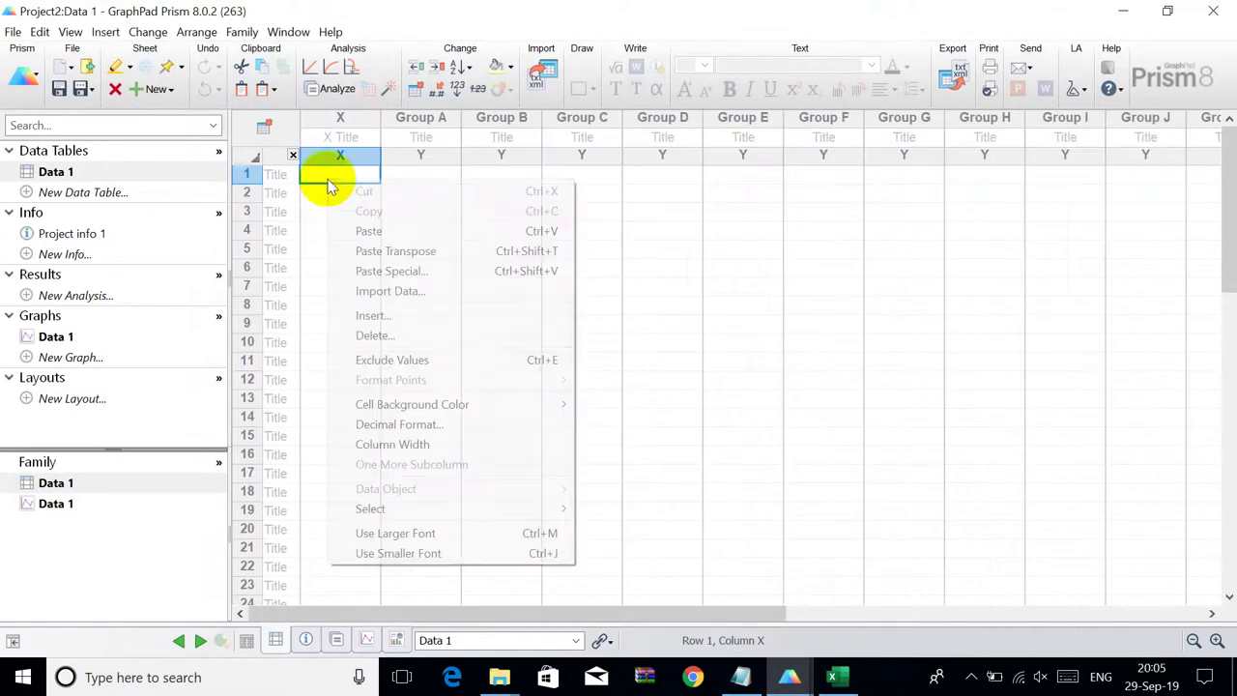
pyautogui.click(363, 231)
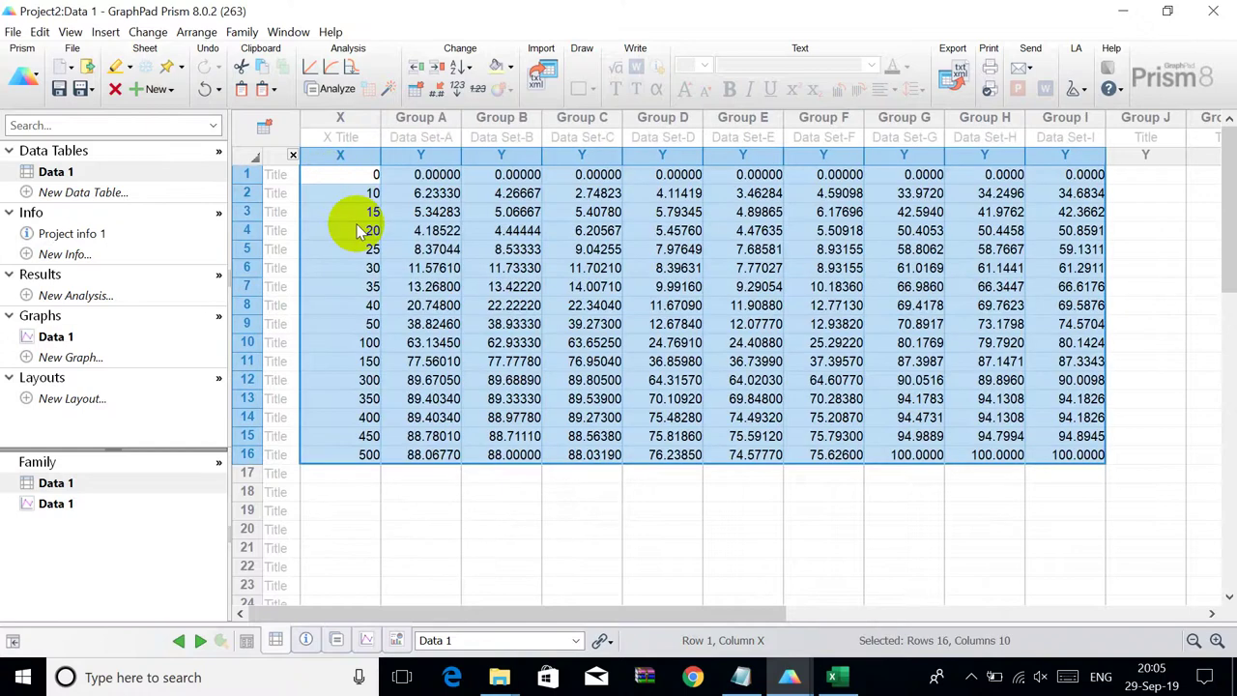
# - Copy the X column title "[C] µg/ml" from Project1's table into the X title of Project2's table
pyautogui.moveTo(788, 669)
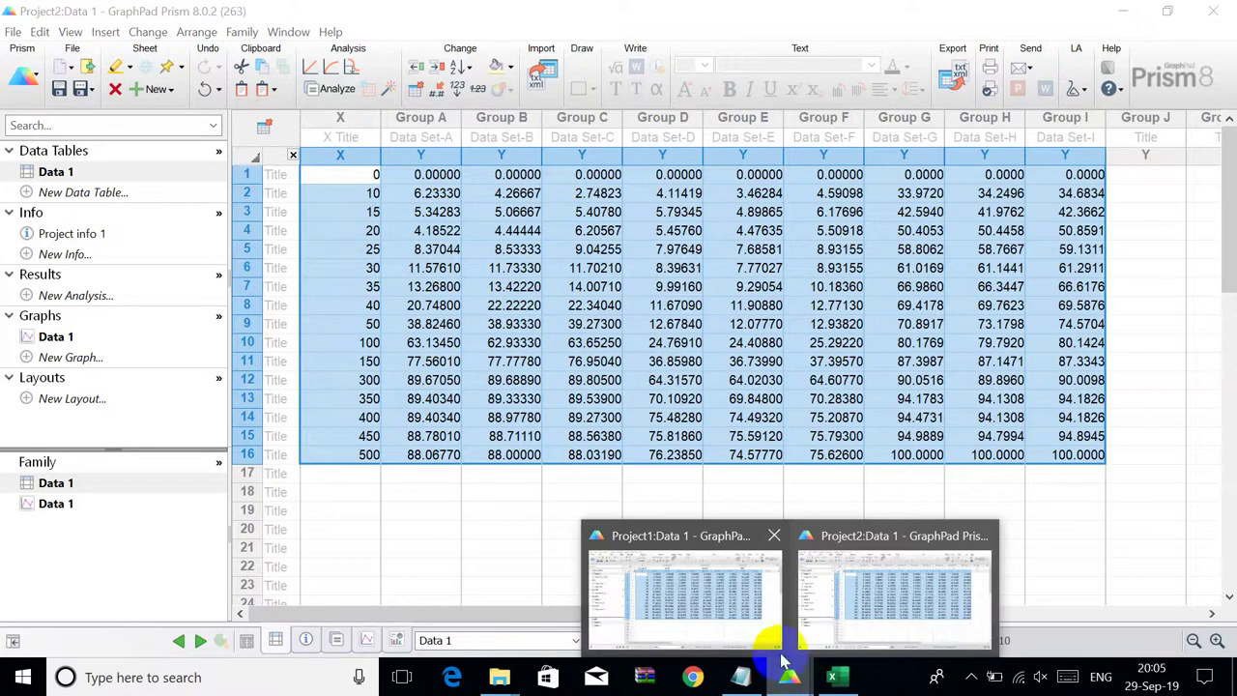
pyautogui.click(758, 619)
pyautogui.click(346, 141)
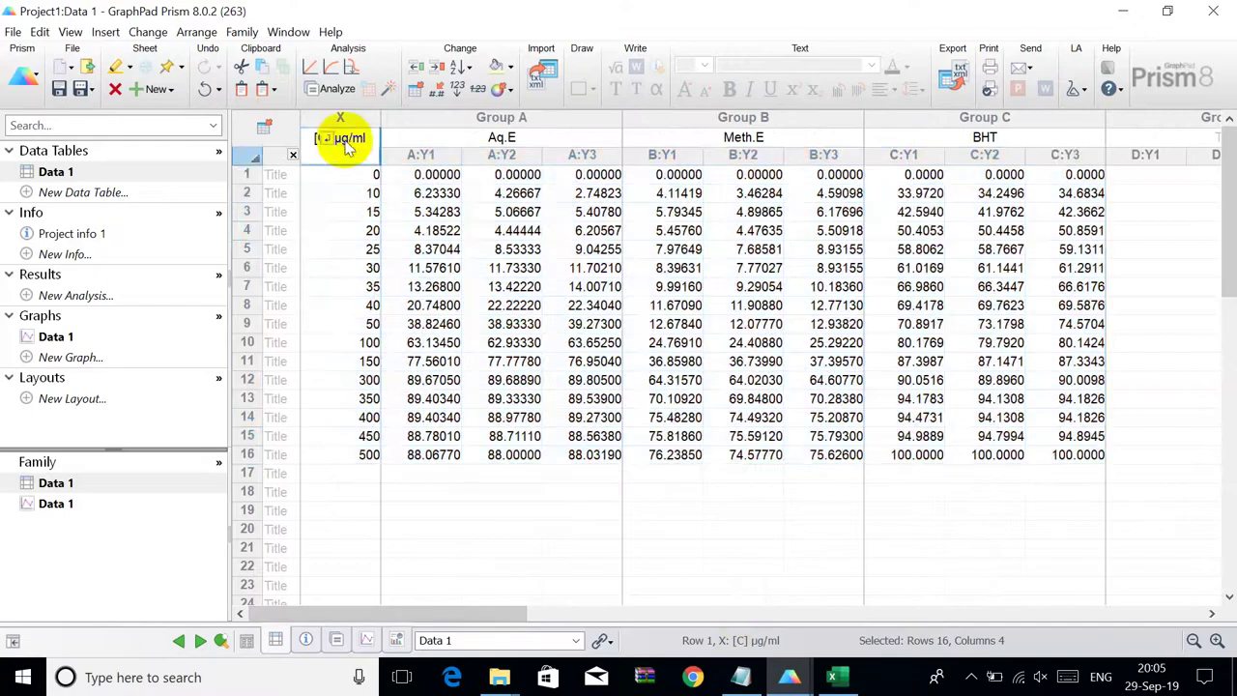
pyautogui.rightClick(345, 141)
pyautogui.click(358, 171)
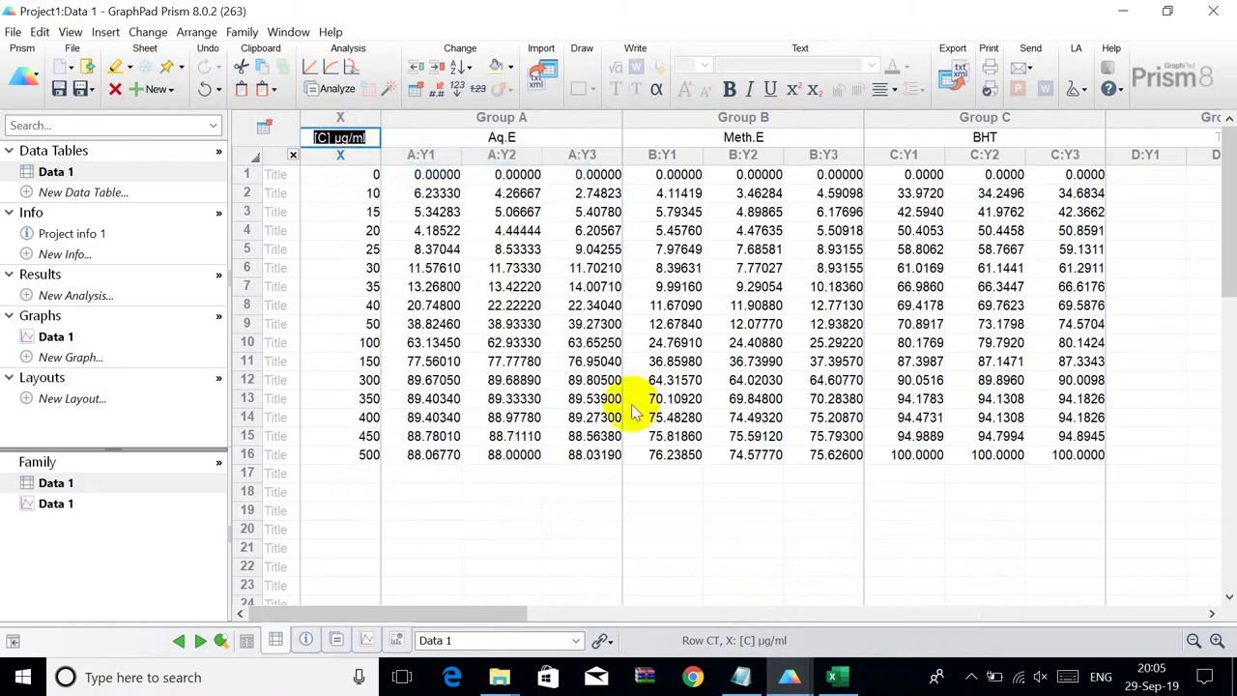
pyautogui.moveTo(787, 671)
pyautogui.click(889, 618)
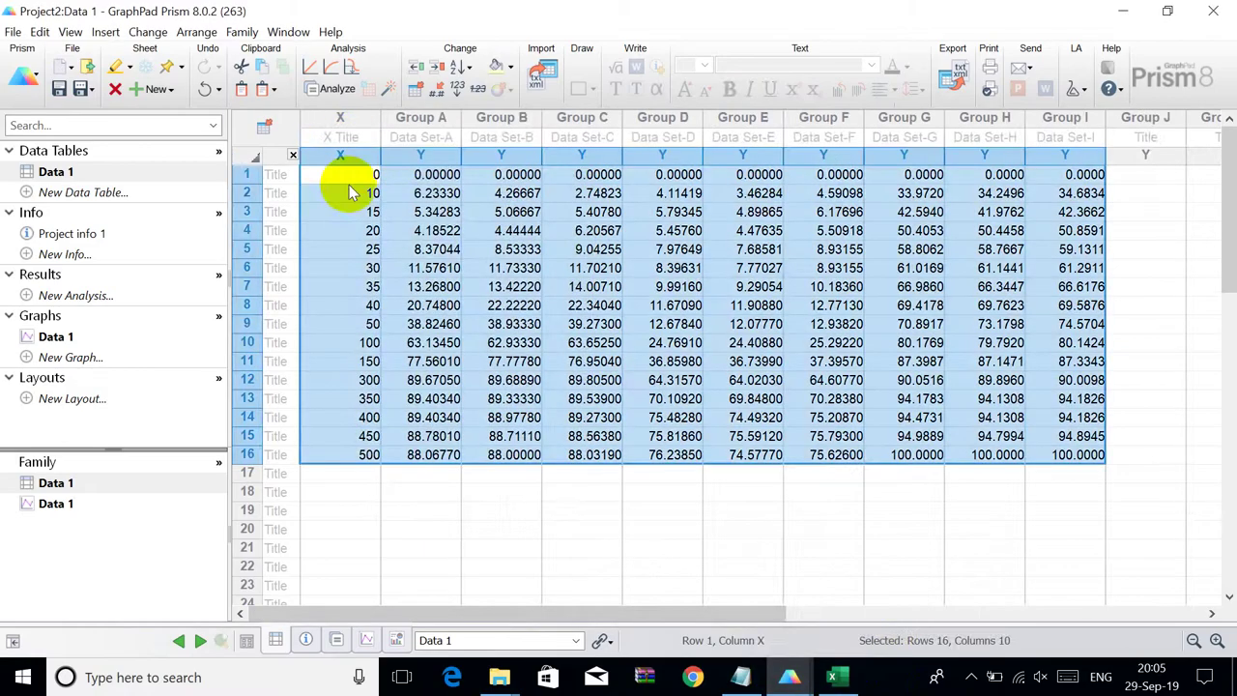
pyautogui.click(334, 138)
pyautogui.rightClick(332, 138)
pyautogui.click(359, 184)
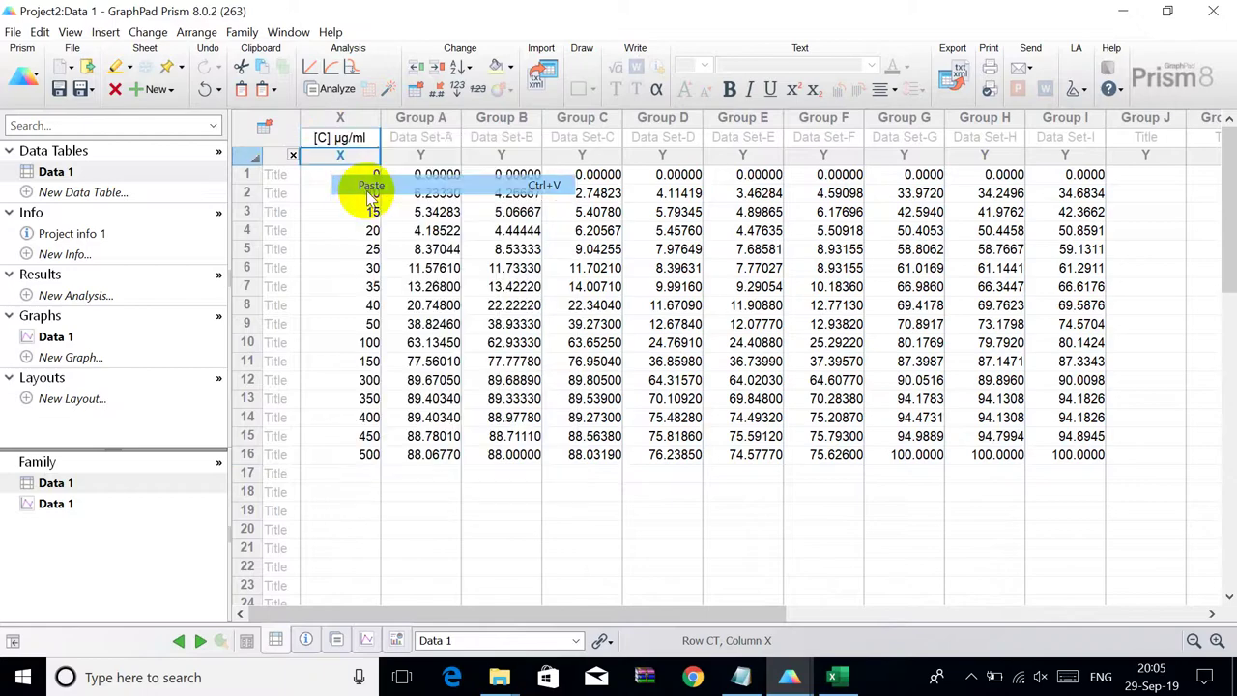
# - Copy the "Aq.E" title from Project1's table into Project2's Group A title and extend it to "Aq.E1"
pyautogui.click(421, 140)
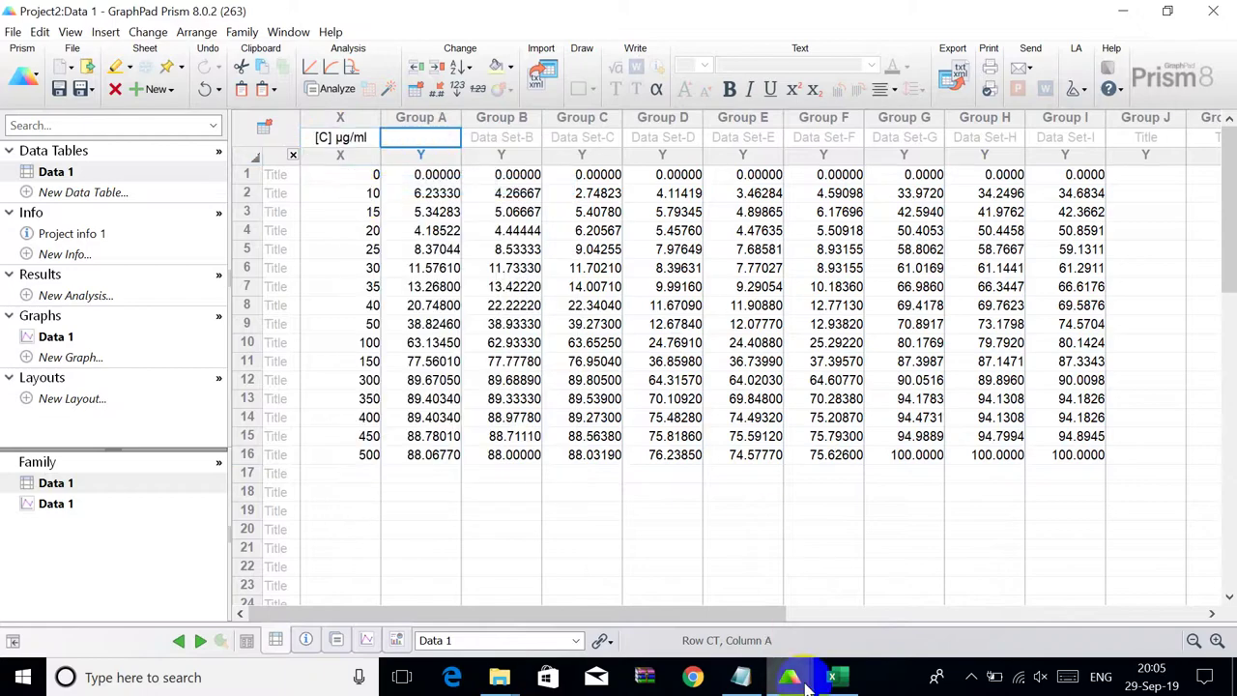
pyautogui.moveTo(790, 677)
pyautogui.click(768, 630)
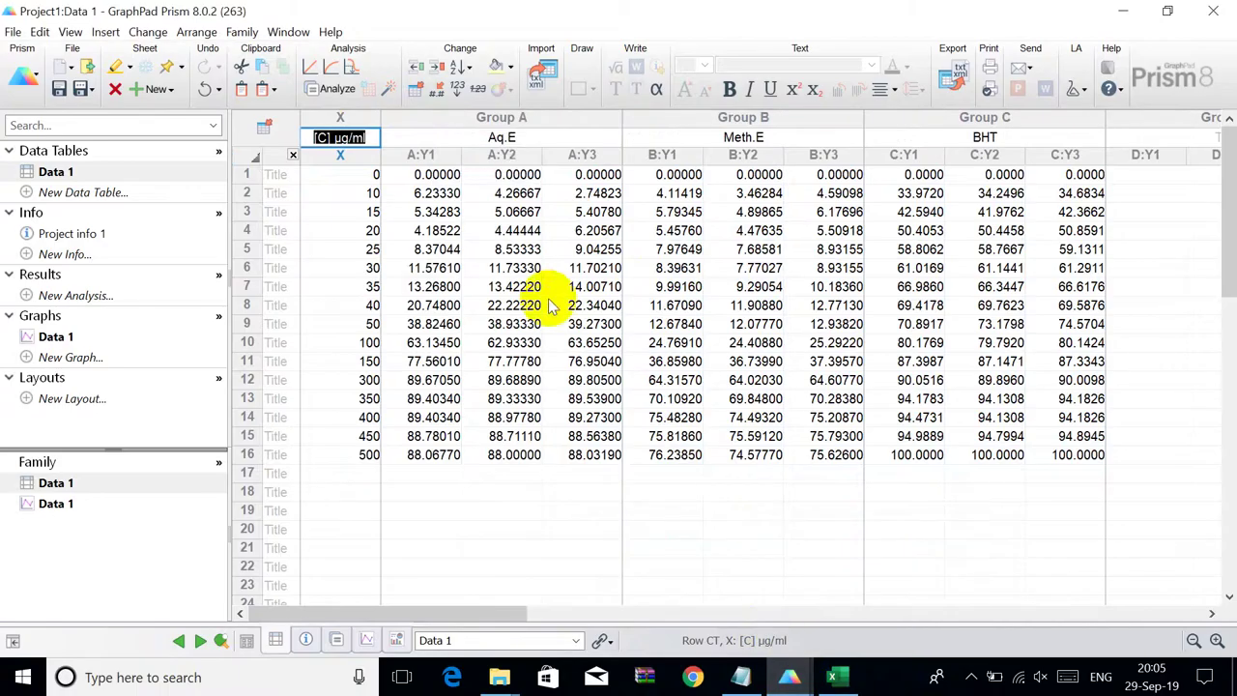
pyautogui.click(500, 138)
pyautogui.rightClick(509, 145)
pyautogui.click(547, 174)
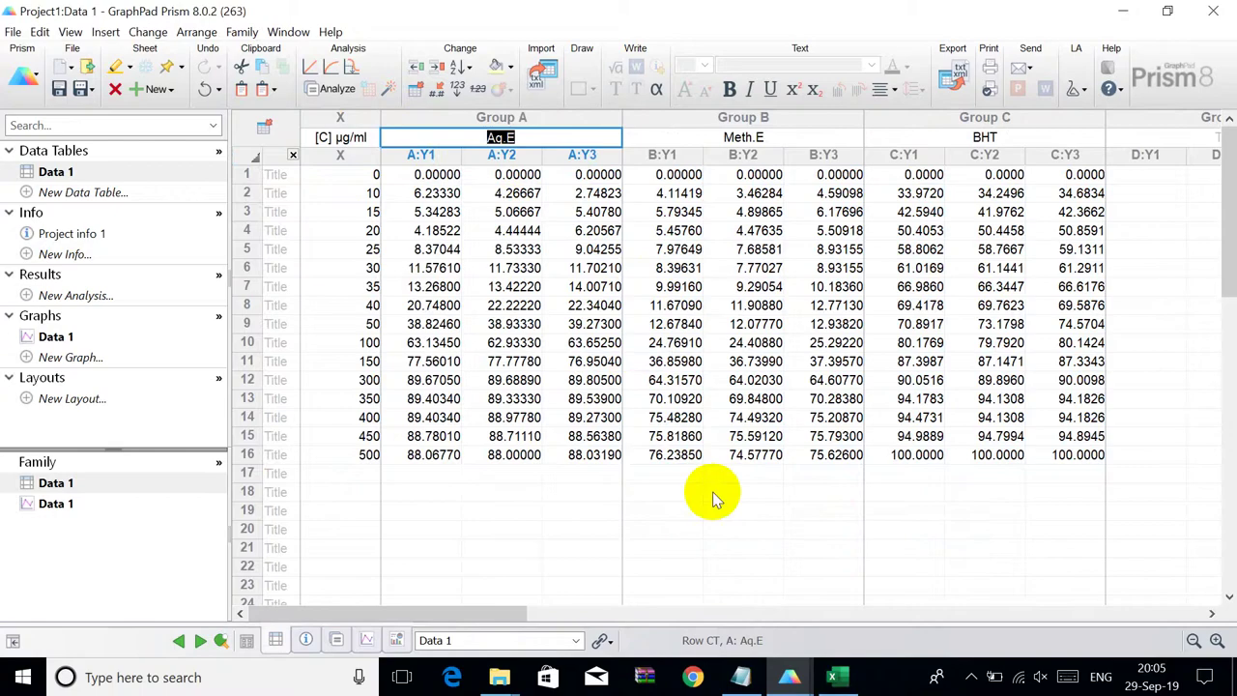
pyautogui.moveTo(789, 681)
pyautogui.click(870, 599)
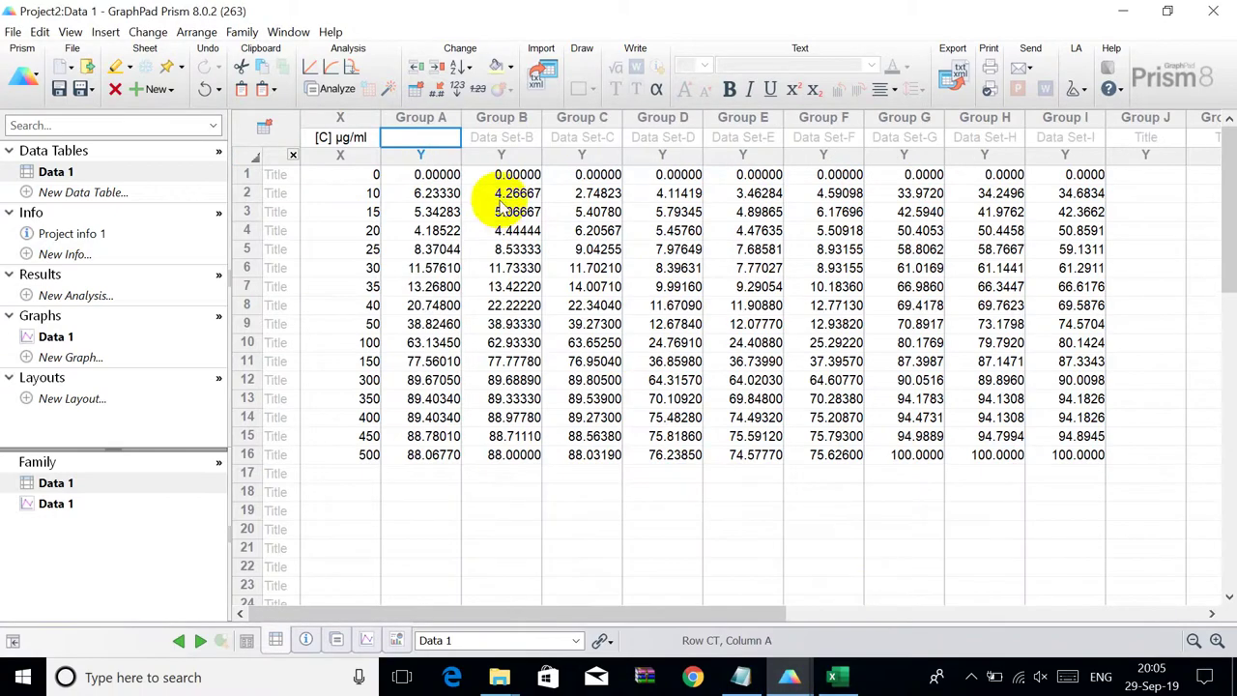
pyautogui.rightClick(430, 138)
pyautogui.click(473, 190)
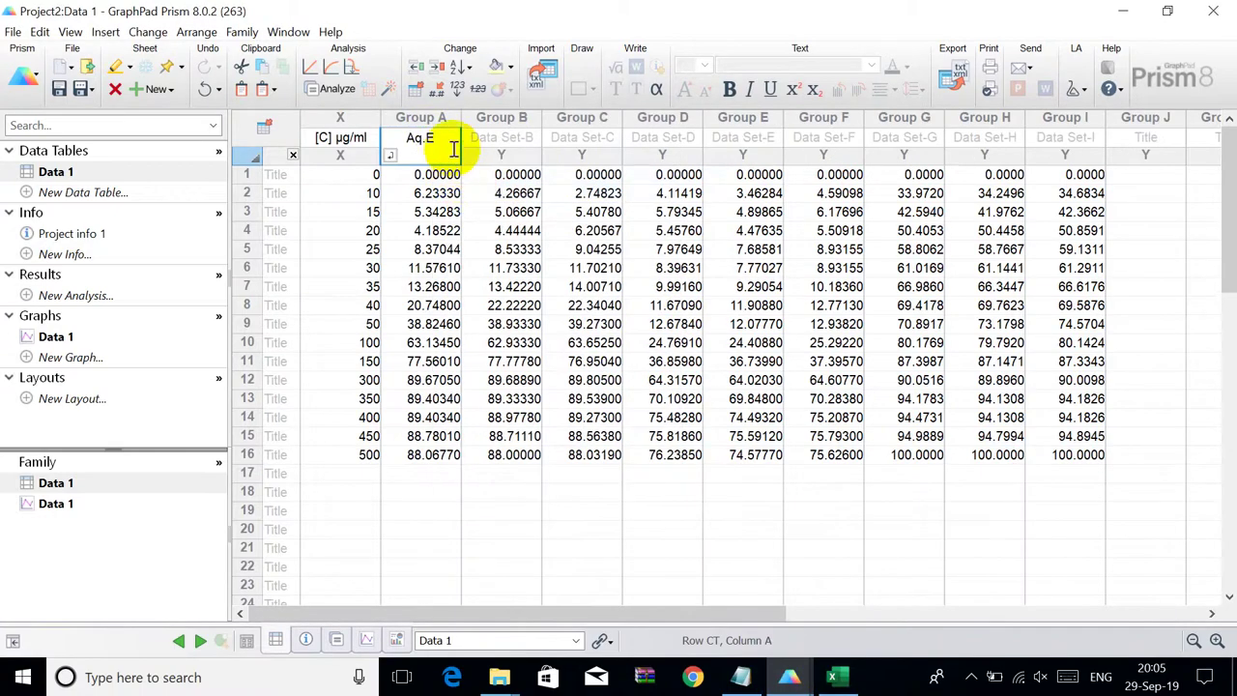
pyautogui.click(452, 141)
pyautogui.click(448, 135)
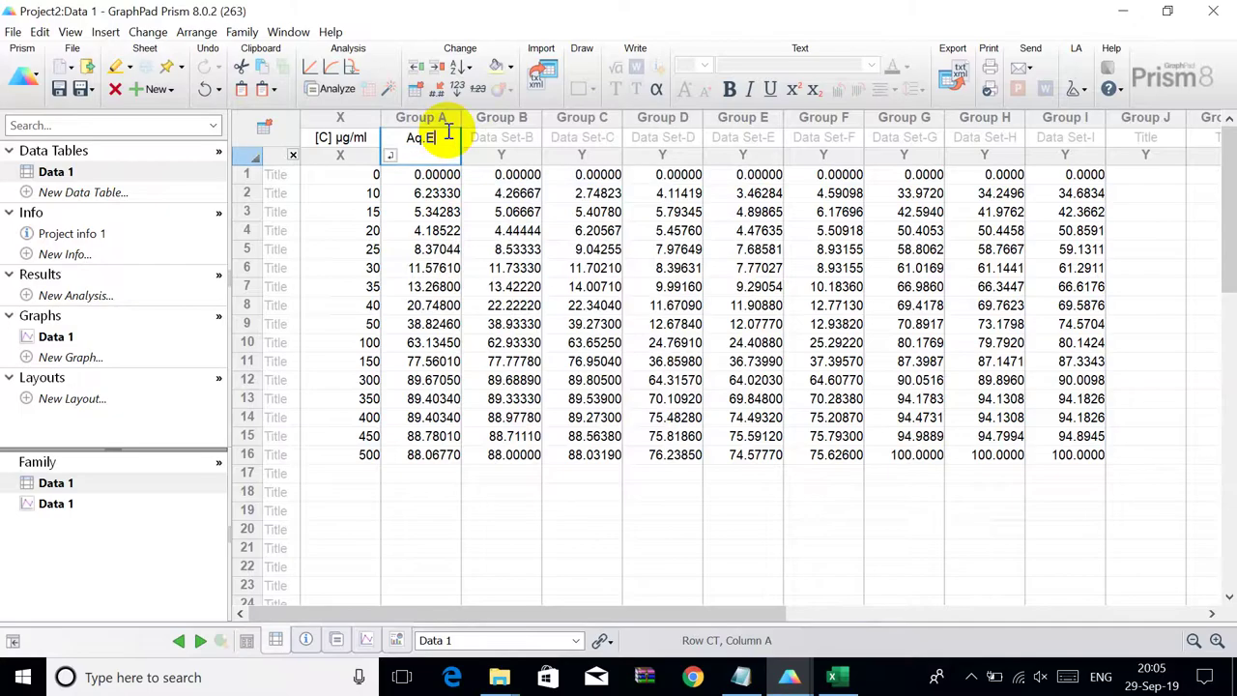
pyautogui.click(493, 135)
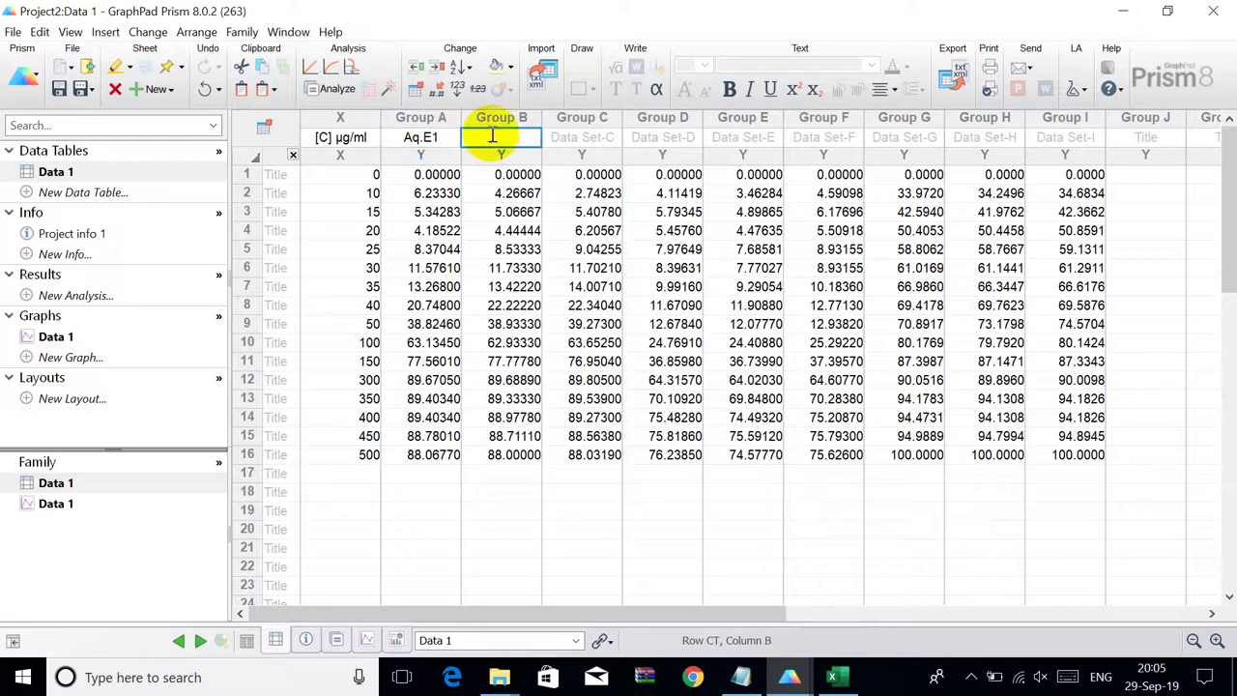
# - Copy the Group A title into the Group B title and change it to "Aq.E2"
pyautogui.click(430, 137)
pyautogui.rightClick(435, 141)
pyautogui.click(450, 169)
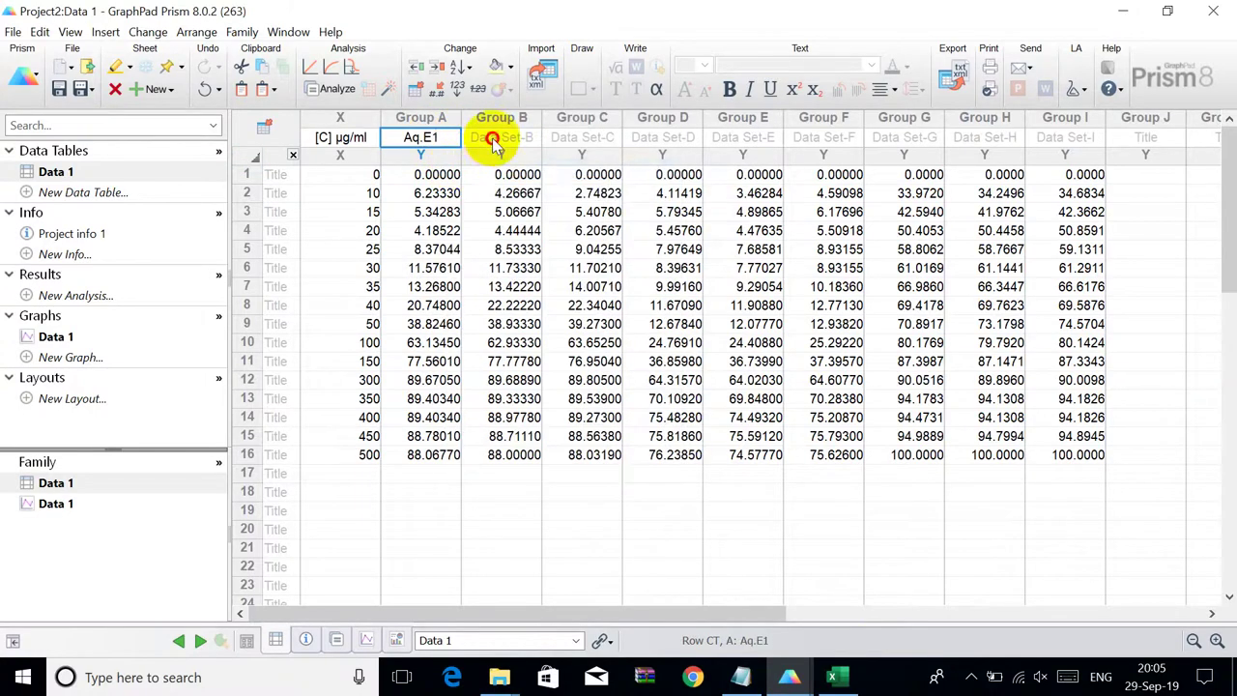
pyautogui.rightClick(491, 138)
pyautogui.moveTo(533, 192)
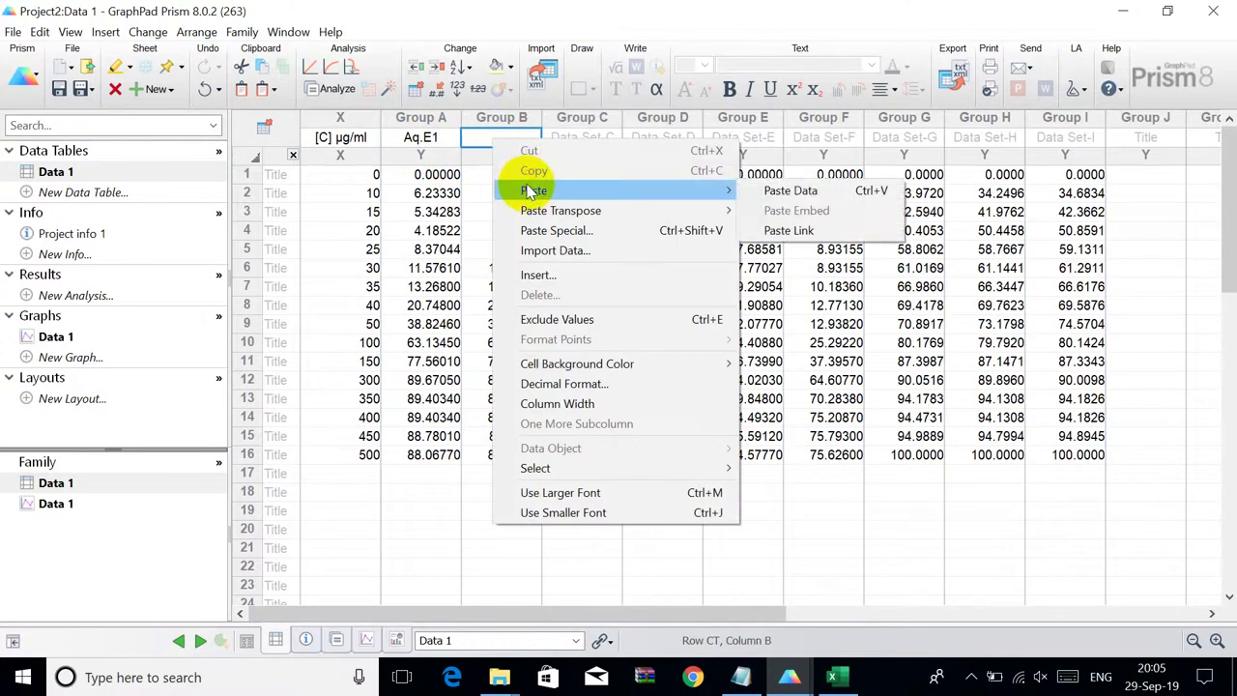
pyautogui.click(773, 191)
pyautogui.doubleClick(522, 137)
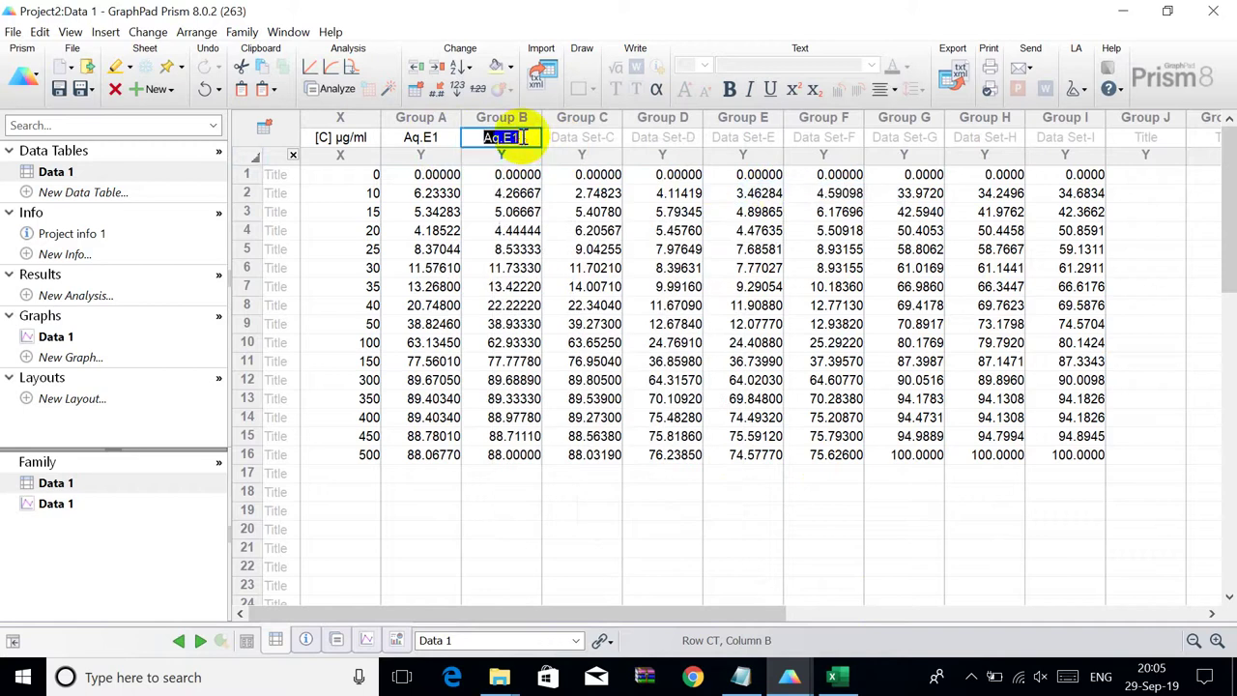
pyautogui.click(522, 137)
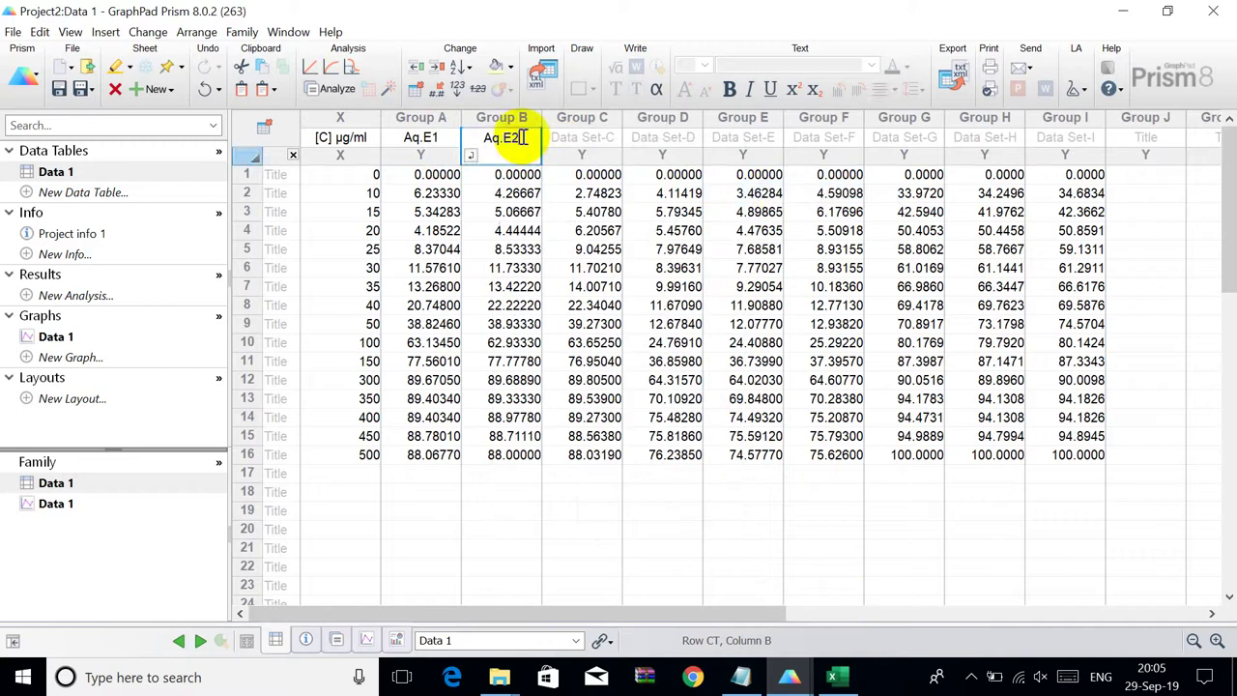
# - Paste the copied title into Group C and change it to "Aq.E3"
pyautogui.click(587, 136)
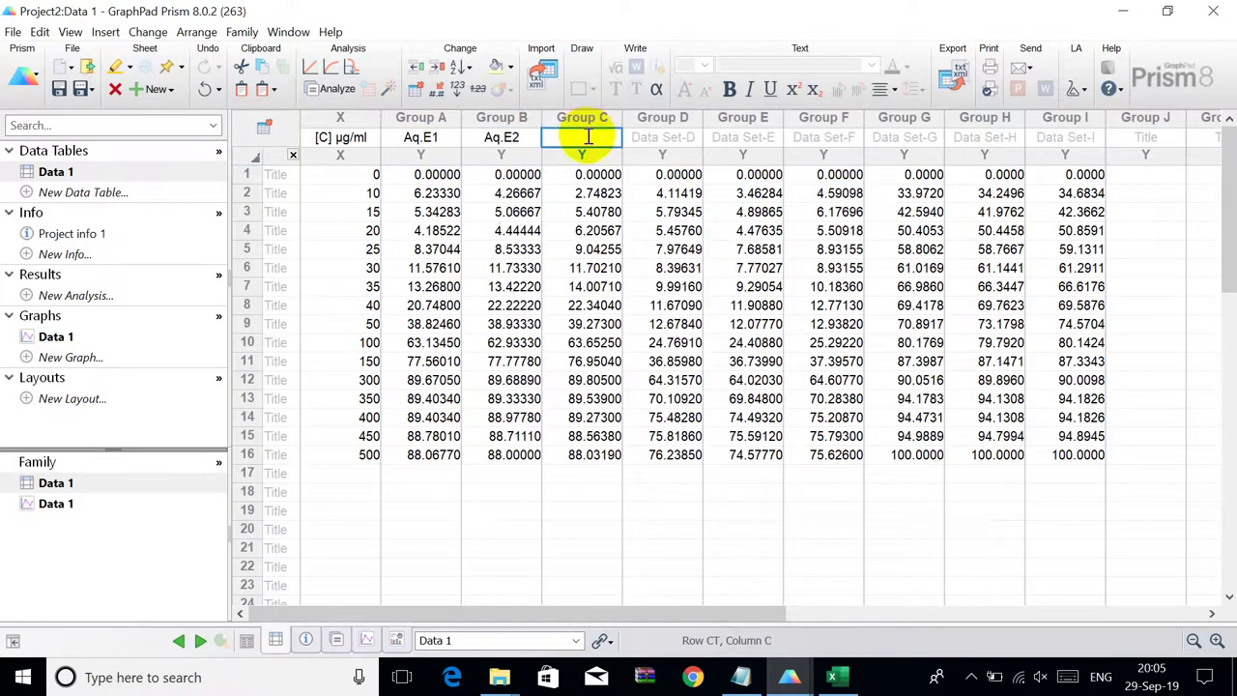
pyautogui.hotkey('ctrl', 'v')
pyautogui.press('Tab')
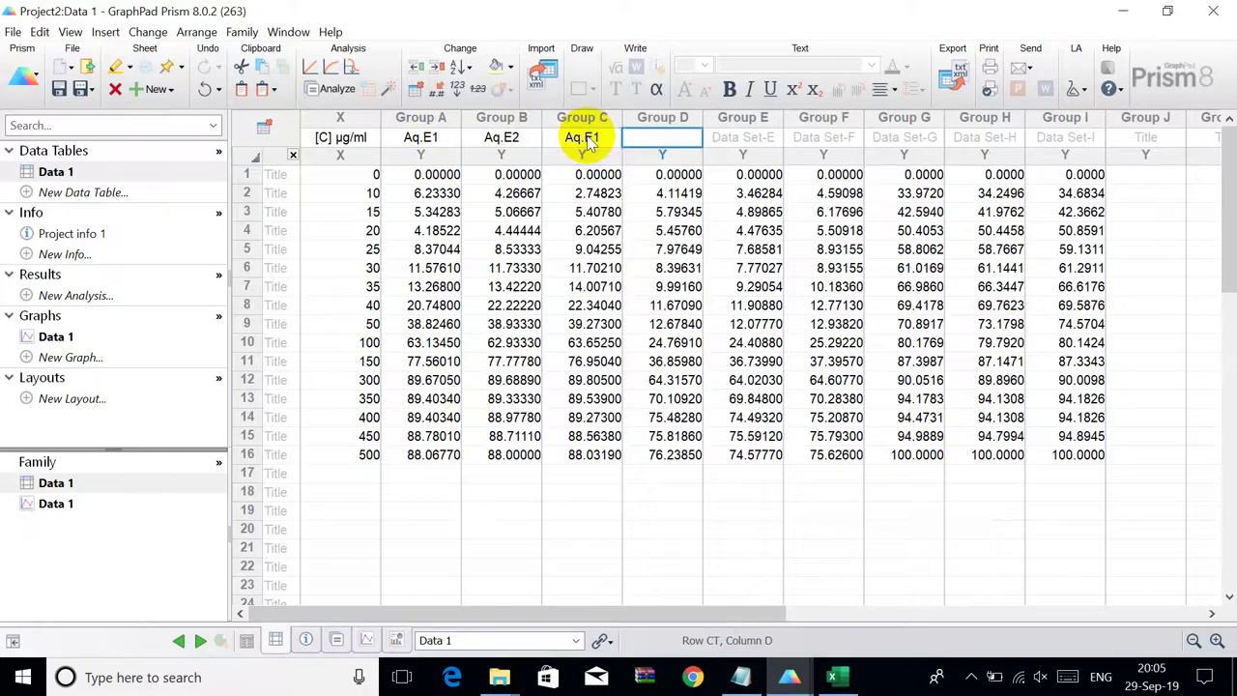
pyautogui.doubleClick(583, 137)
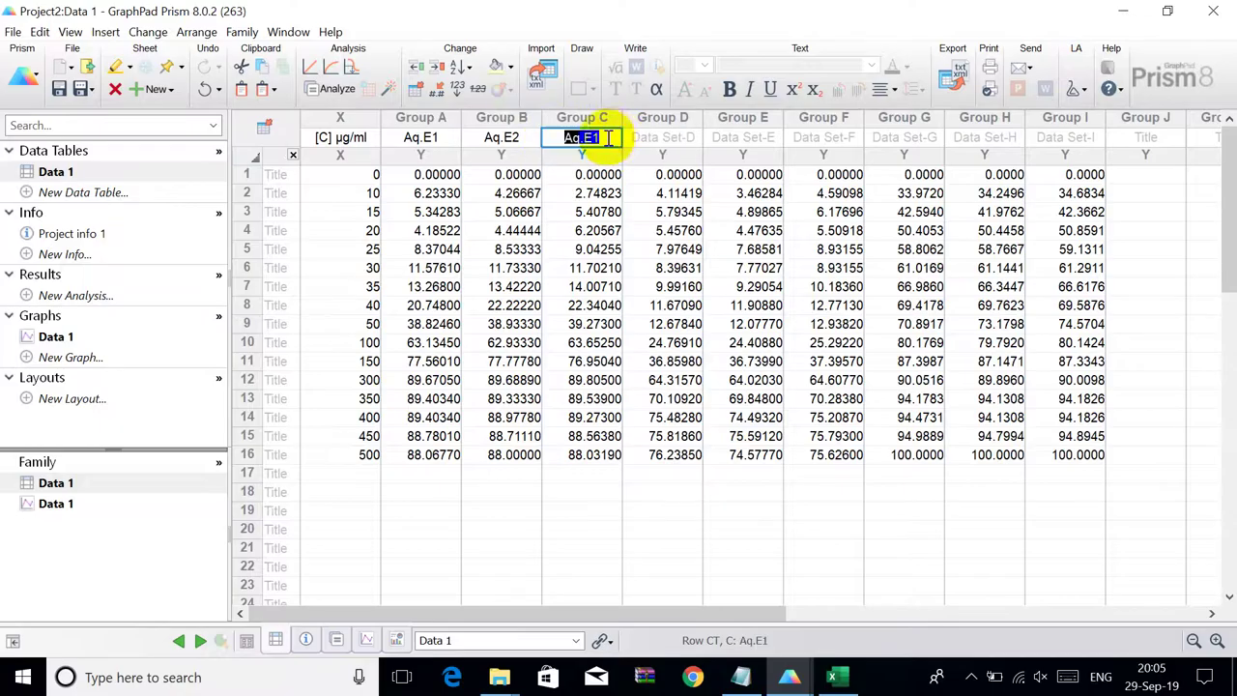
pyautogui.hotkey('ctrl', 'v')
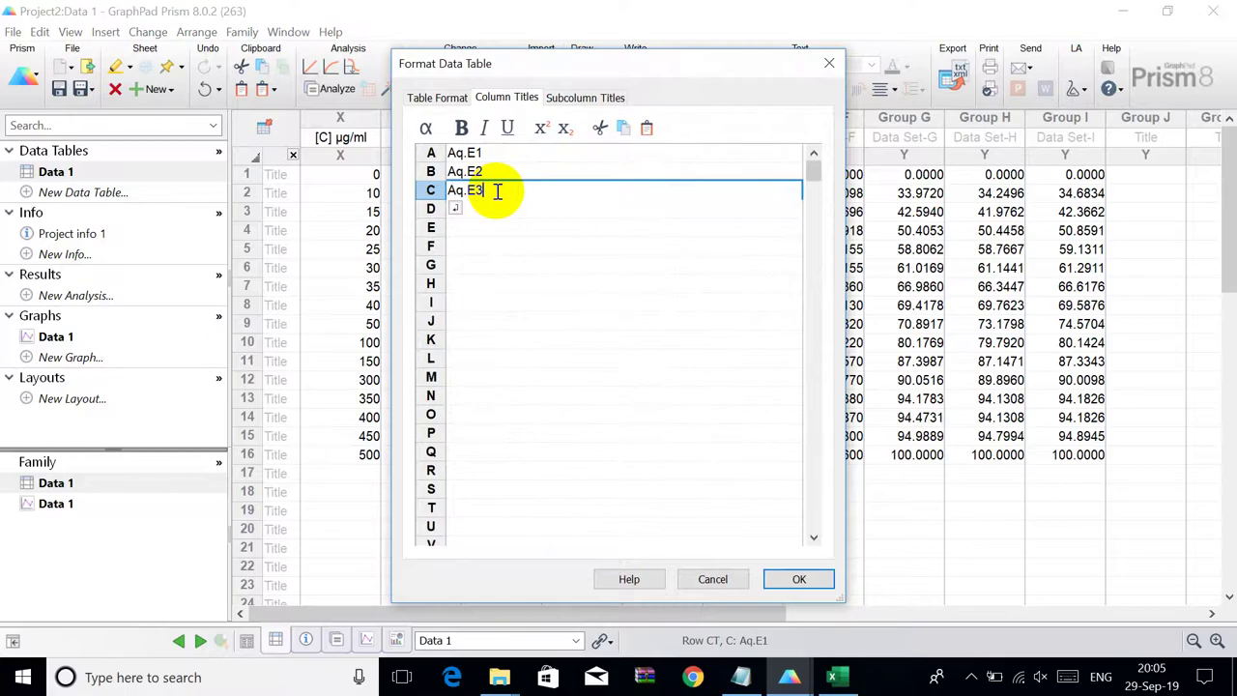
pyautogui.click(801, 576)
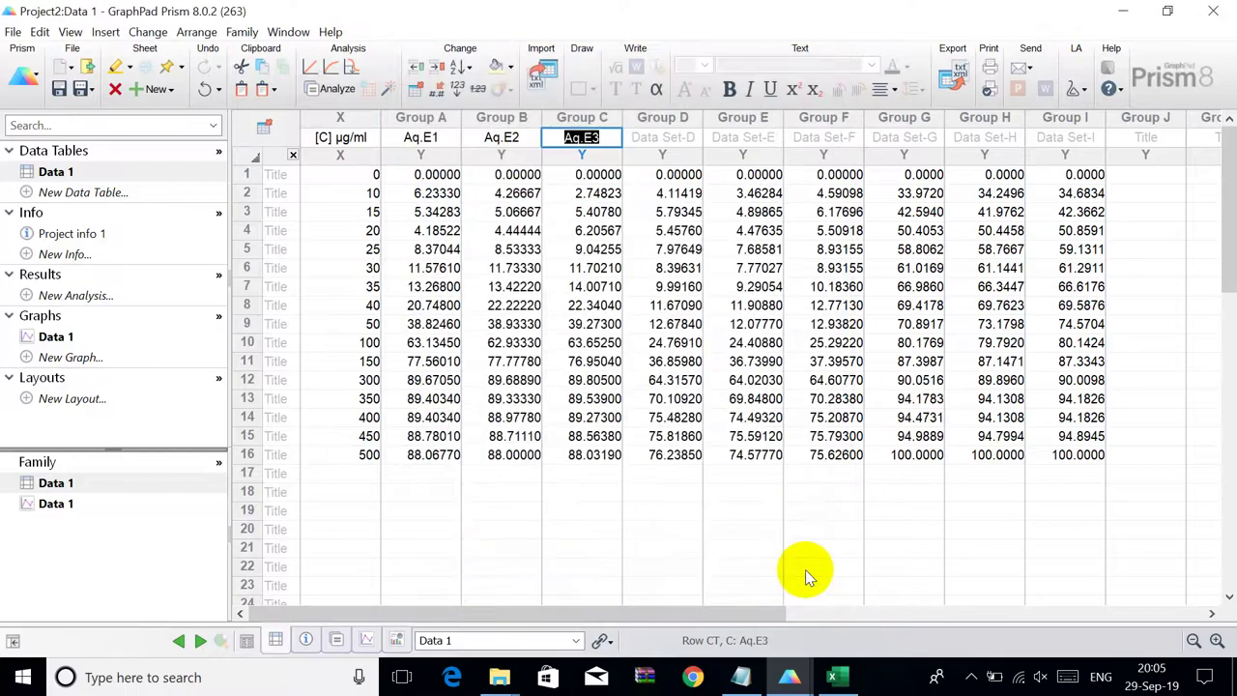
# - Copy the "Meth.E" title from Project1's table into Project2's Group D title and extend it to "Meth.E1"
pyautogui.moveTo(811, 683)
pyautogui.click(712, 623)
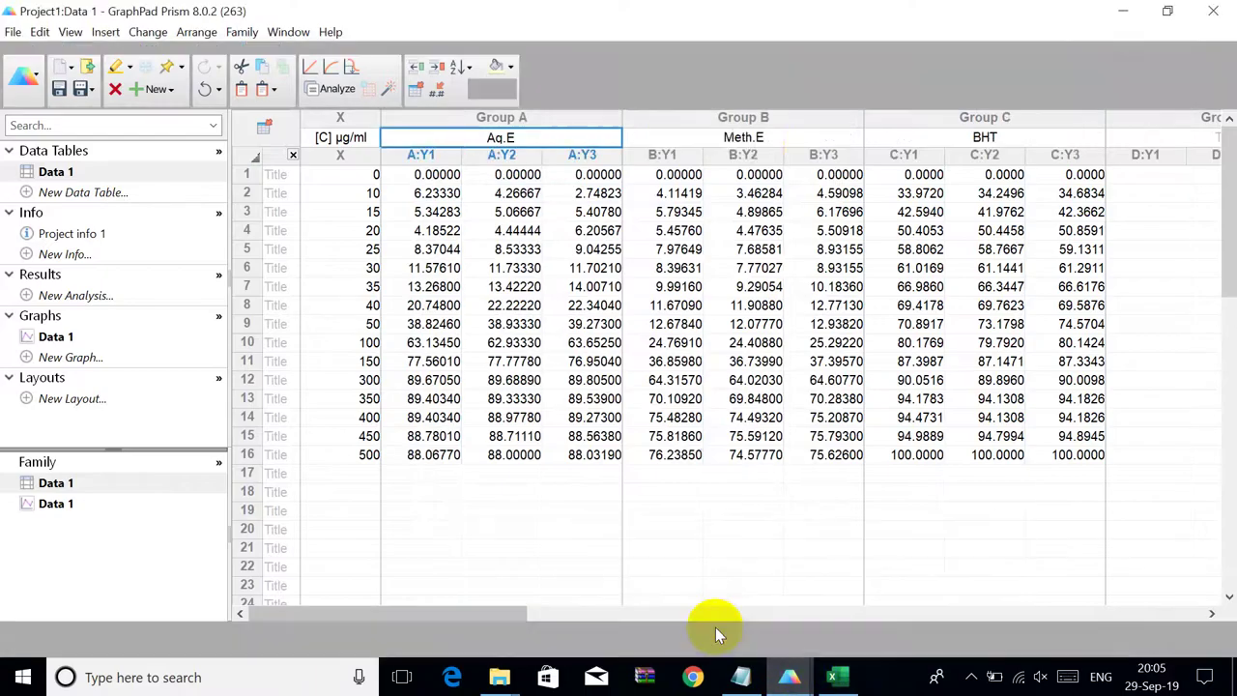
pyautogui.click(750, 137)
pyautogui.rightClick(744, 137)
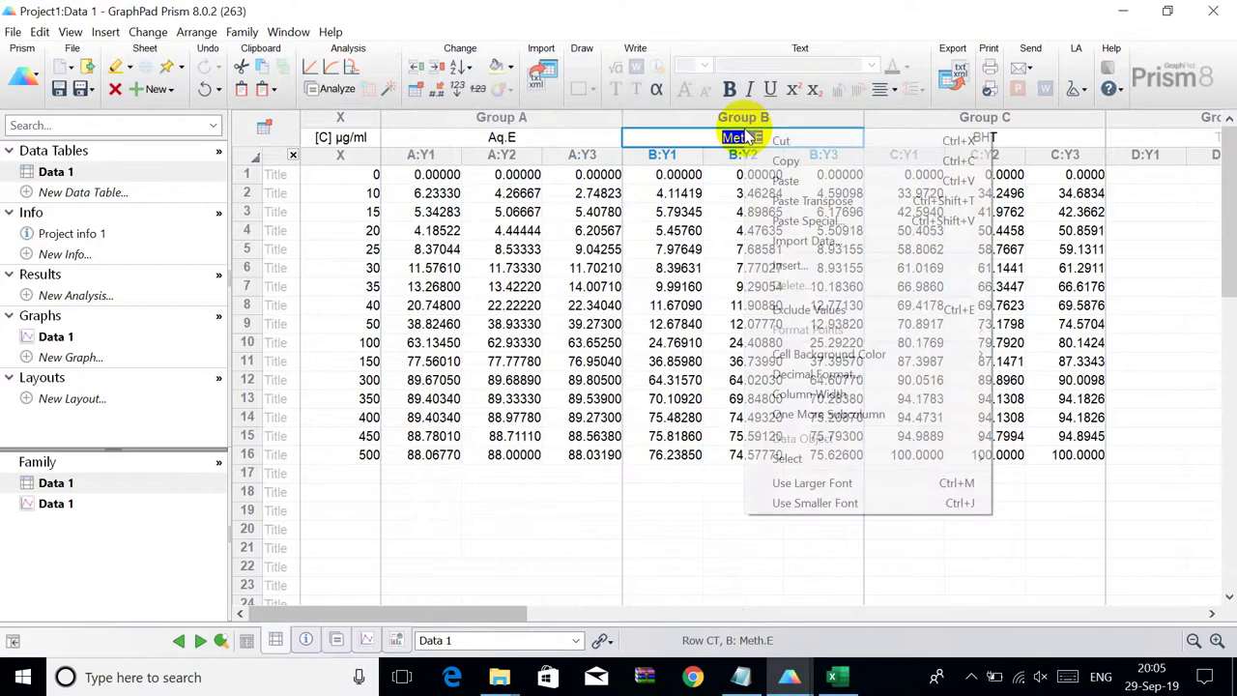
pyautogui.click(768, 158)
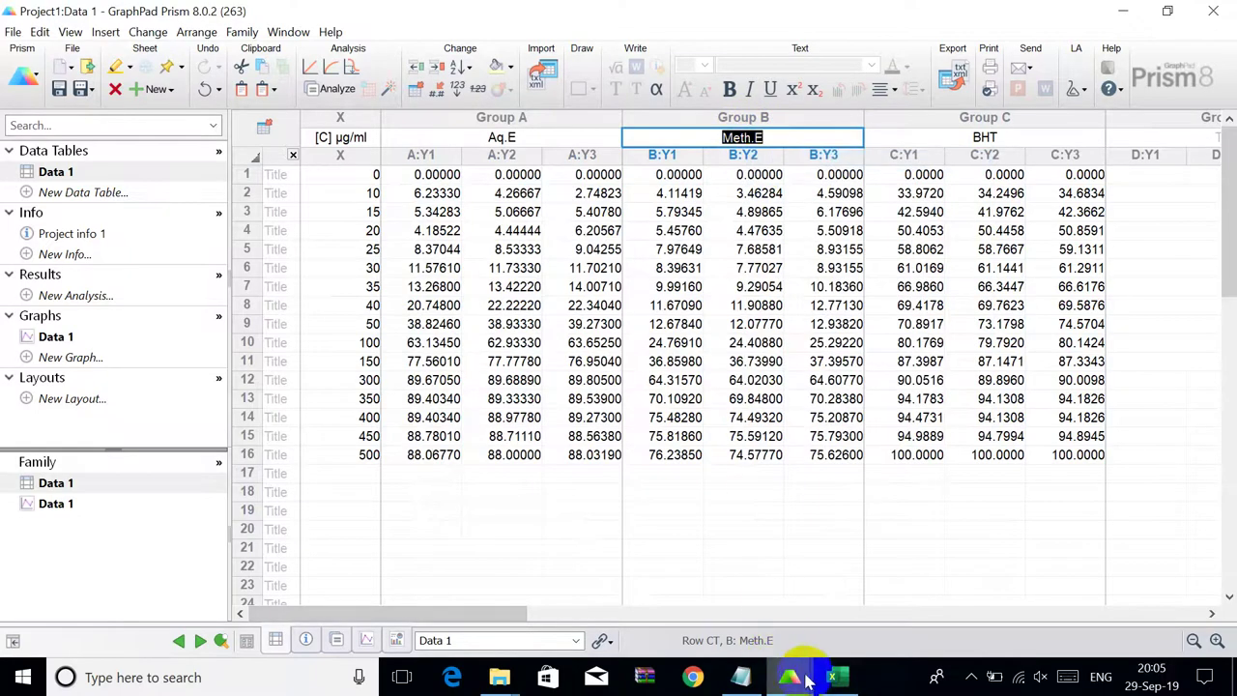
pyautogui.moveTo(811, 676)
pyautogui.click(879, 626)
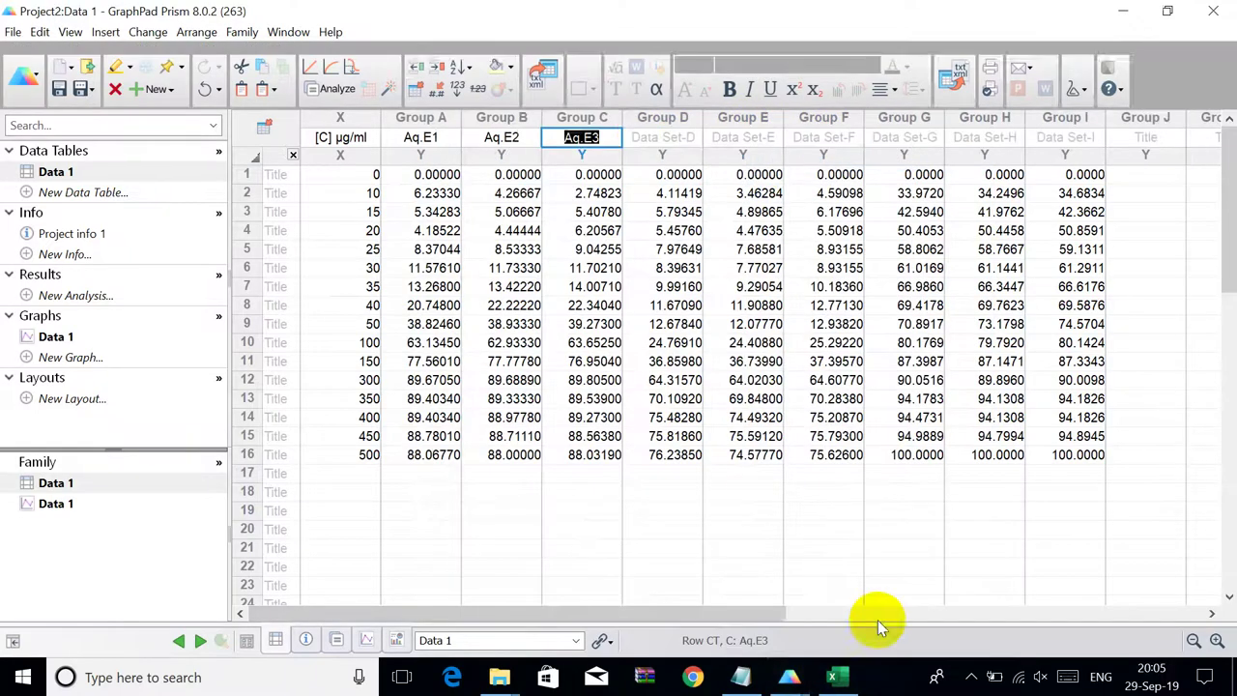
pyautogui.click(649, 135)
pyautogui.rightClick(647, 137)
pyautogui.click(685, 185)
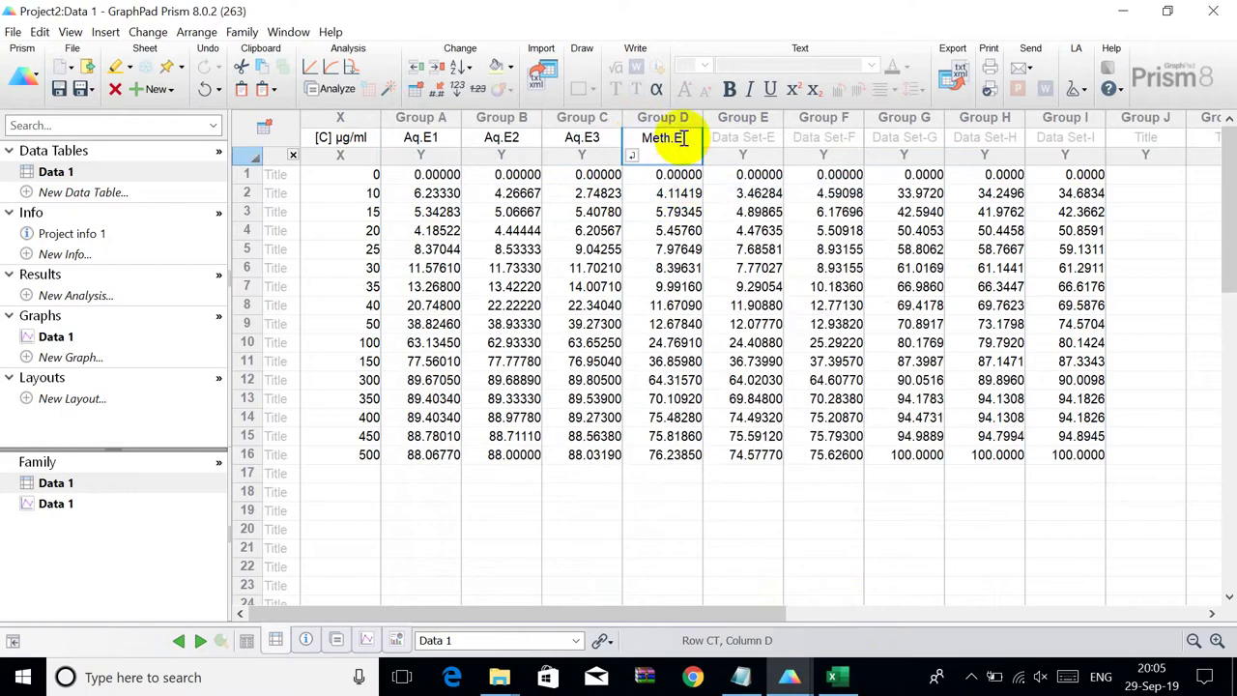
pyautogui.doubleClick(686, 137)
pyautogui.click(692, 138)
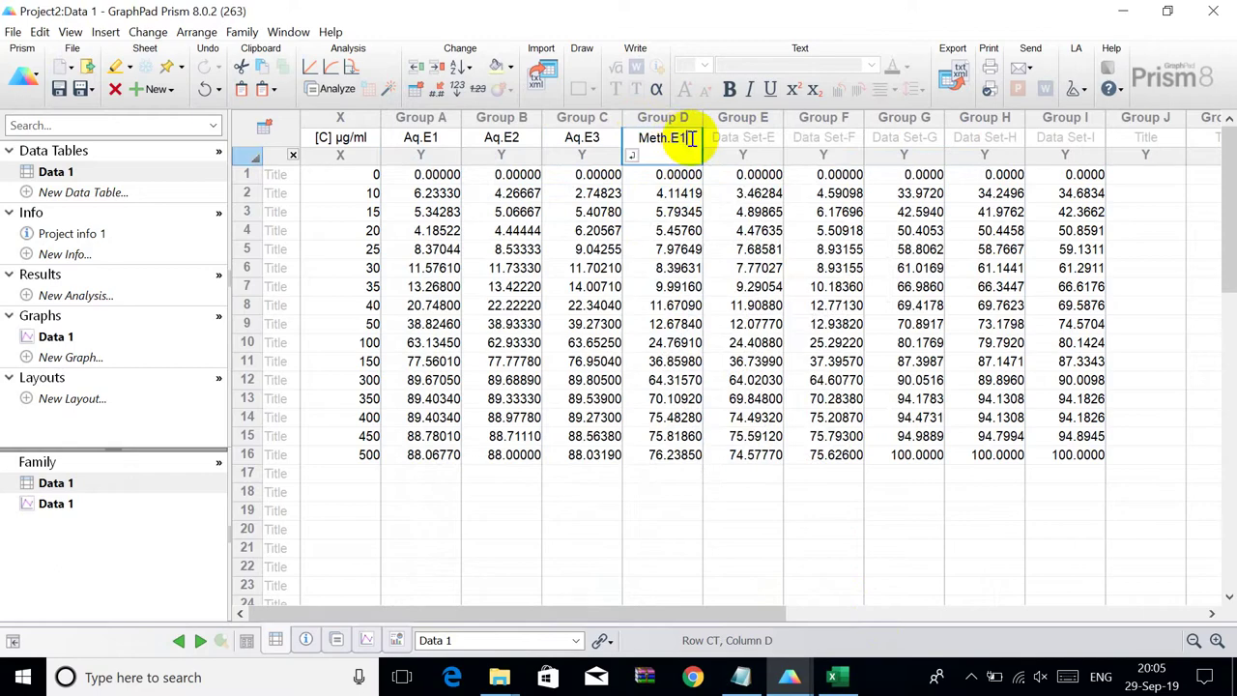
# - Copy the Group D title into the column title of Group E and change it to "Meth.E2"
pyautogui.click(661, 141)
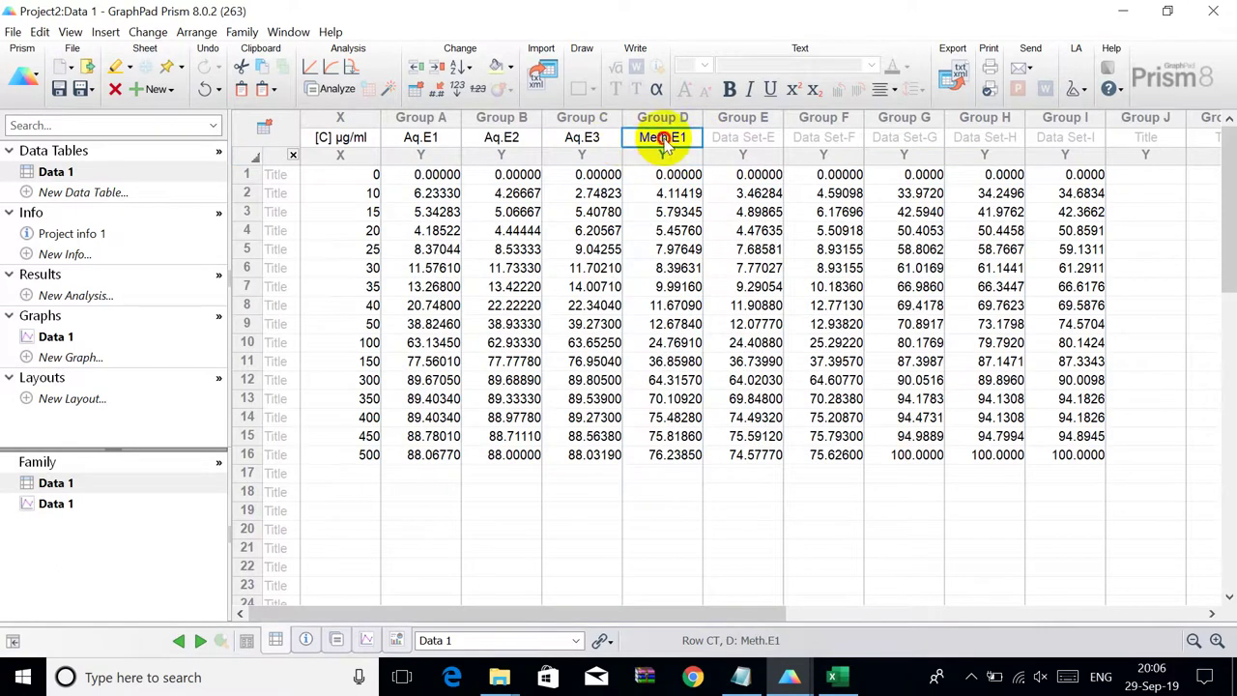
pyautogui.doubleClick(663, 141)
pyautogui.rightClick(495, 219)
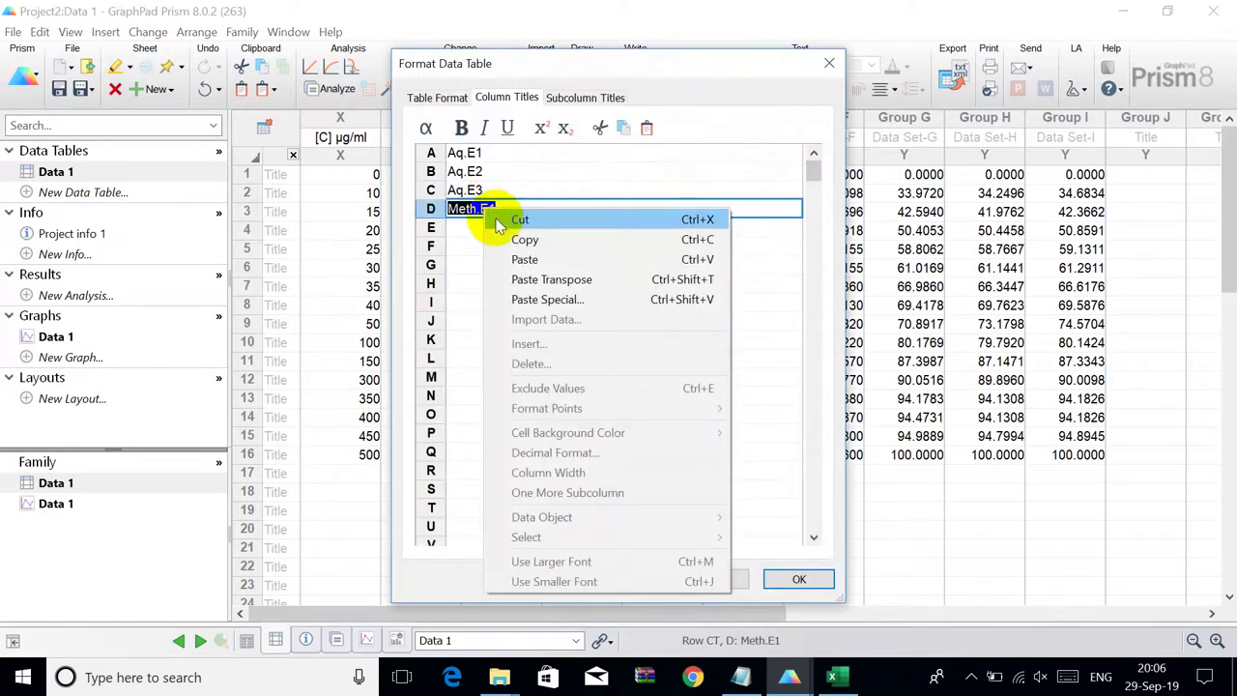
pyautogui.click(496, 237)
pyautogui.click(476, 227)
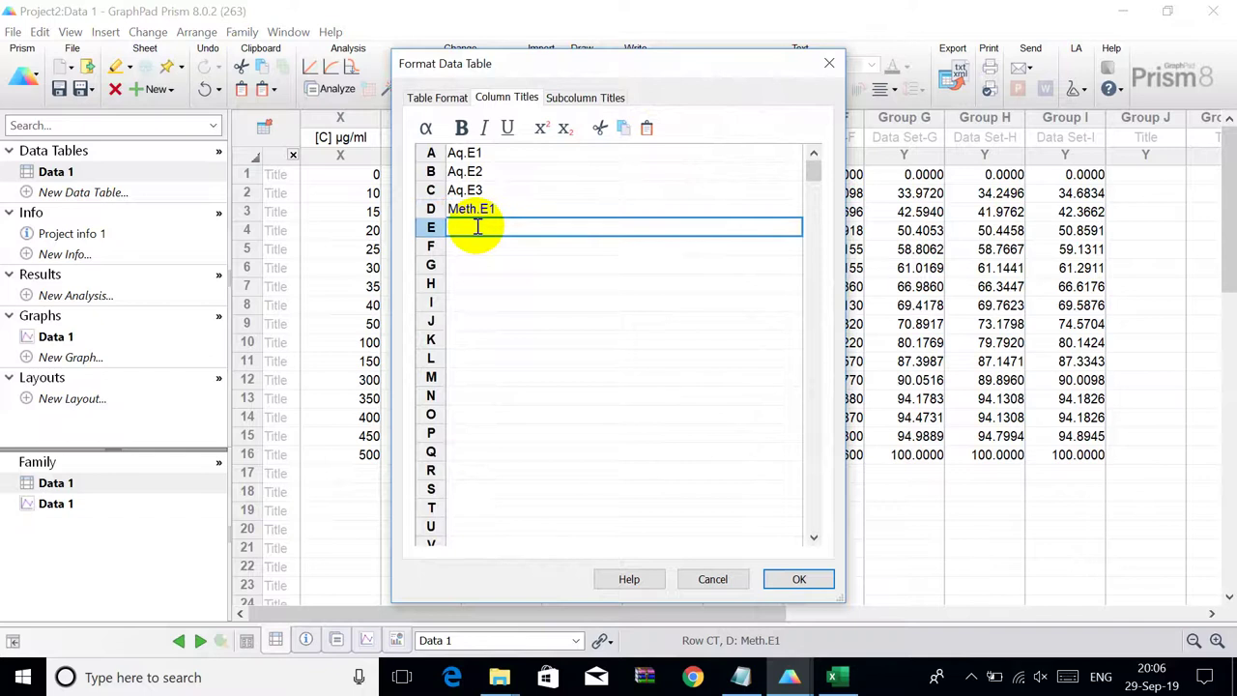
pyautogui.hotkey('ctrl', 'v')
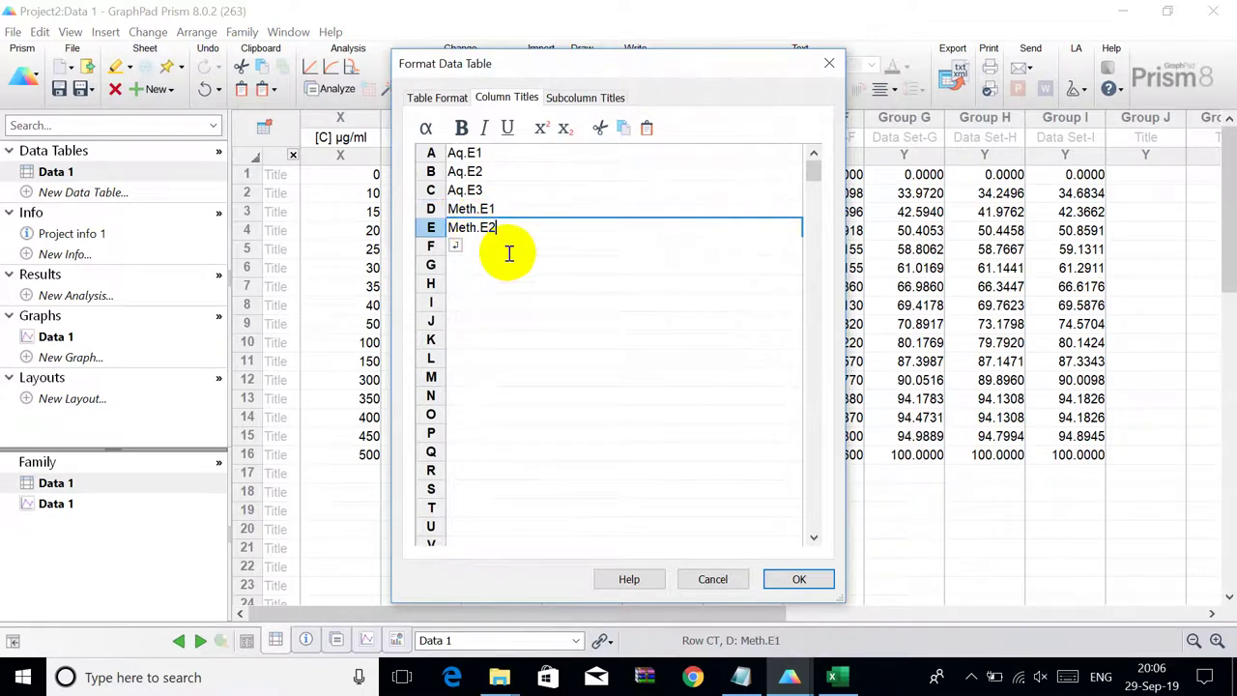
# - Paste the copied title into Group F, change it to "Meth.E3" and apply the column titles
pyautogui.click(497, 262)
pyautogui.click(493, 245)
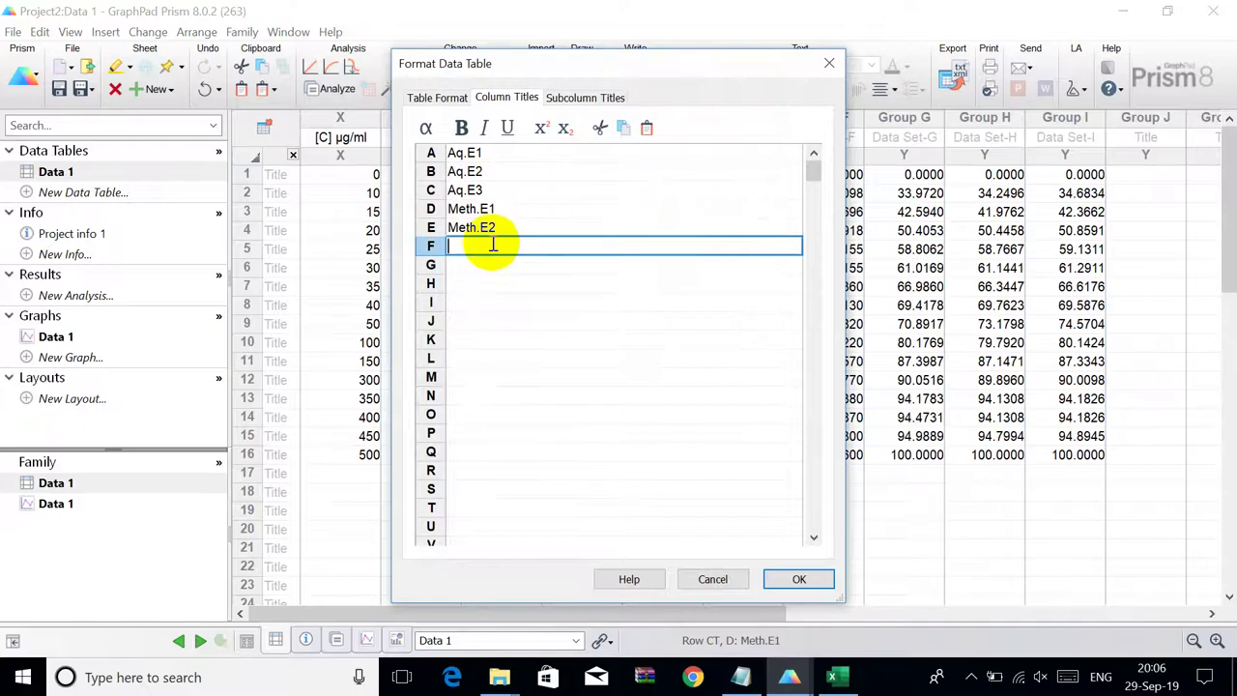
pyautogui.hotkey('ctrl', 'v')
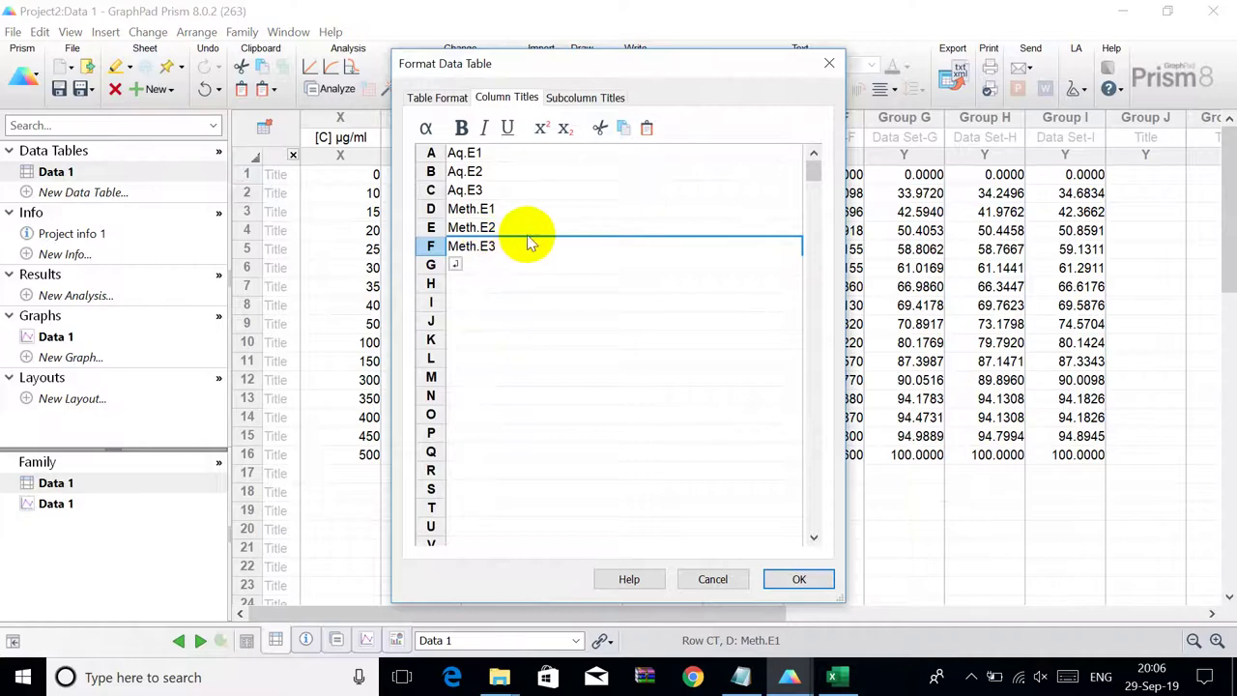
pyautogui.click(799, 578)
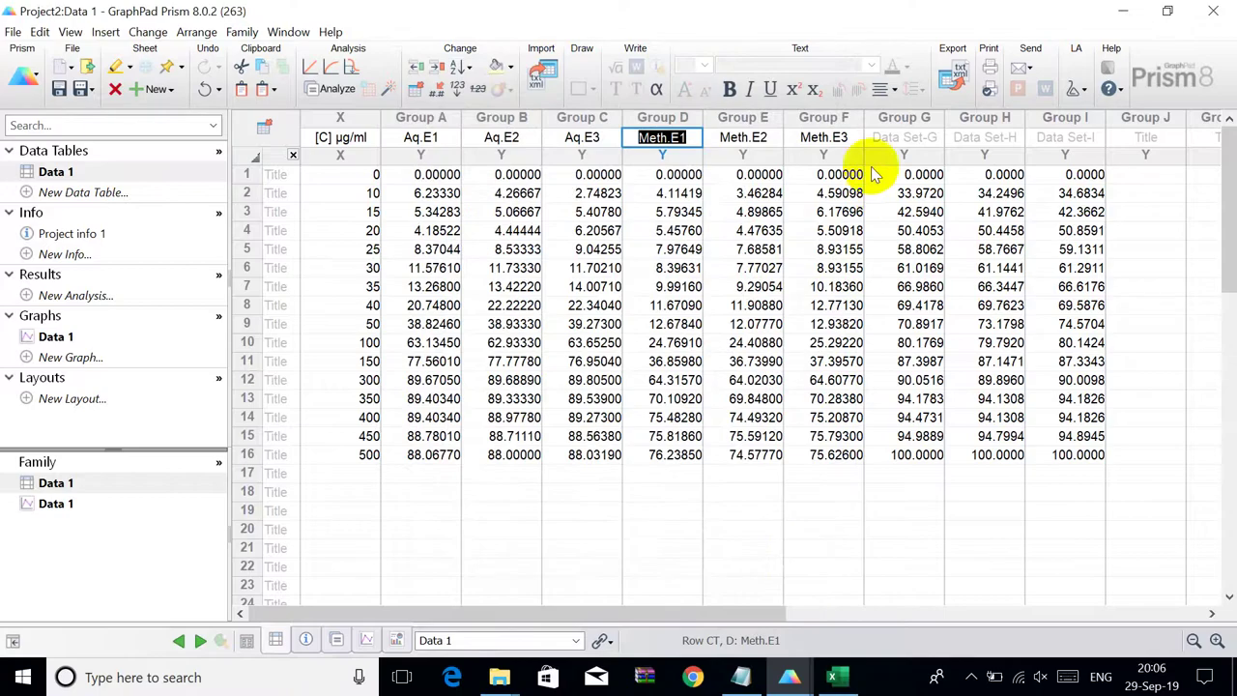
# - Copy the "BHT" title of Group C in Project1's data table
pyautogui.click(789, 676)
pyautogui.click(684, 593)
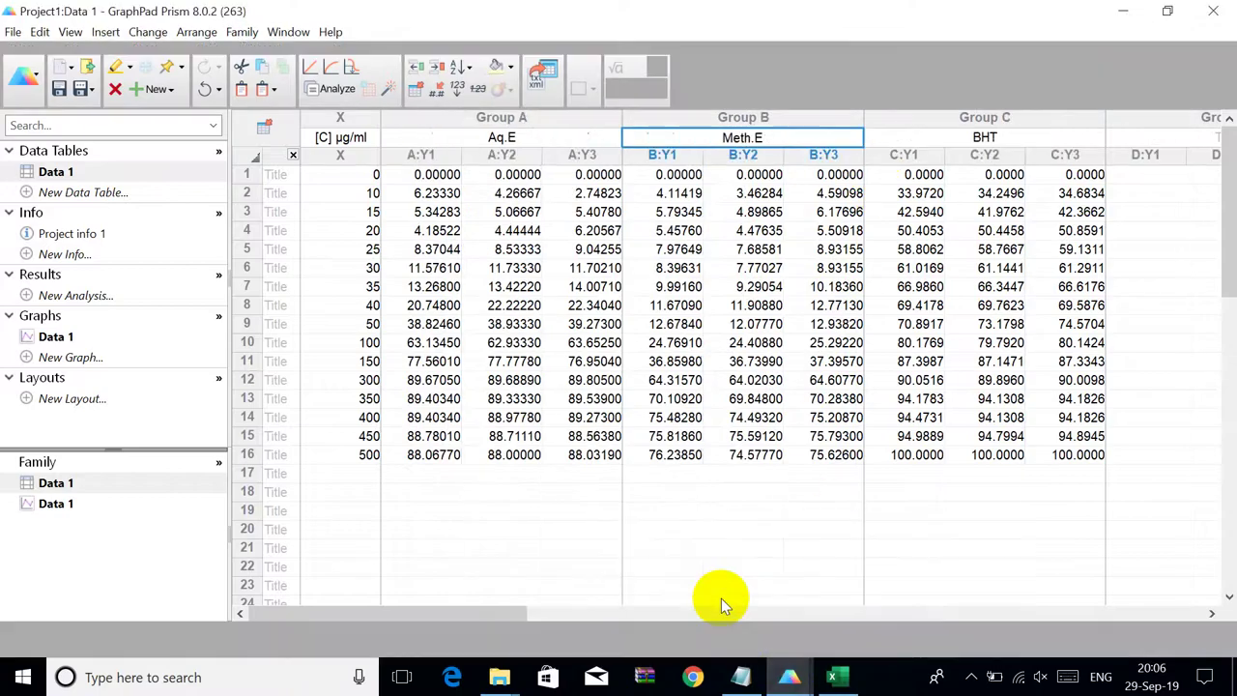
pyautogui.doubleClick(1002, 135)
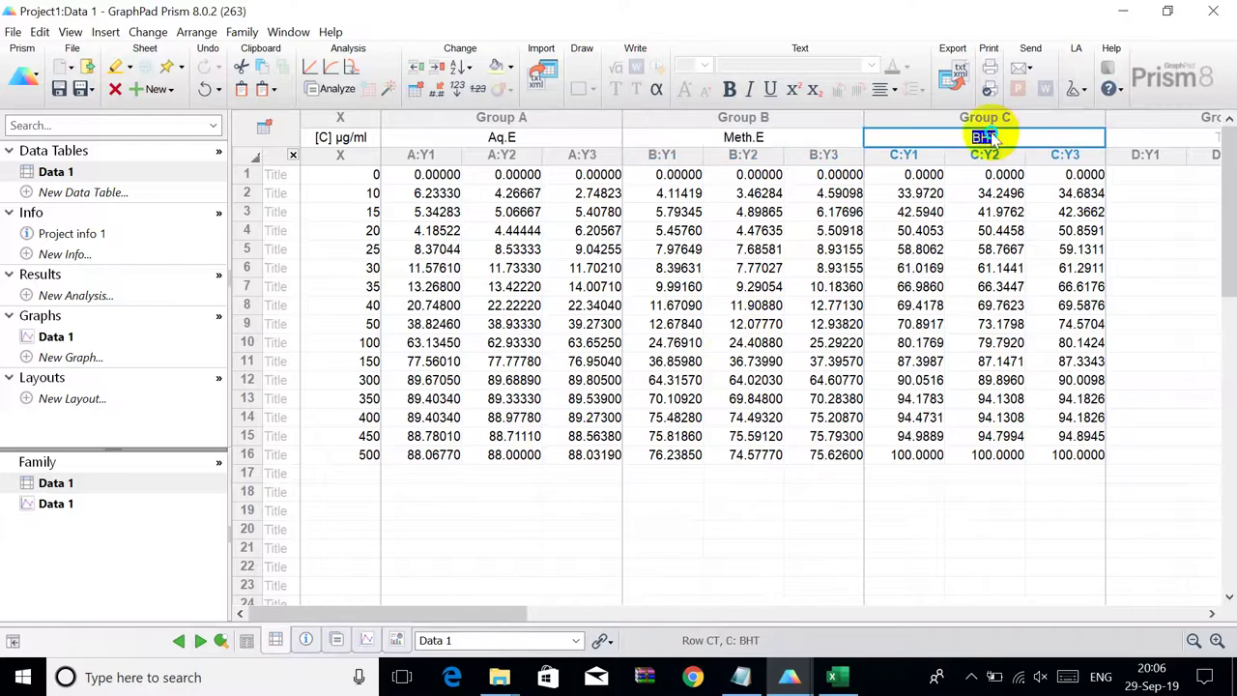
pyautogui.rightClick(1002, 135)
pyautogui.click(1001, 160)
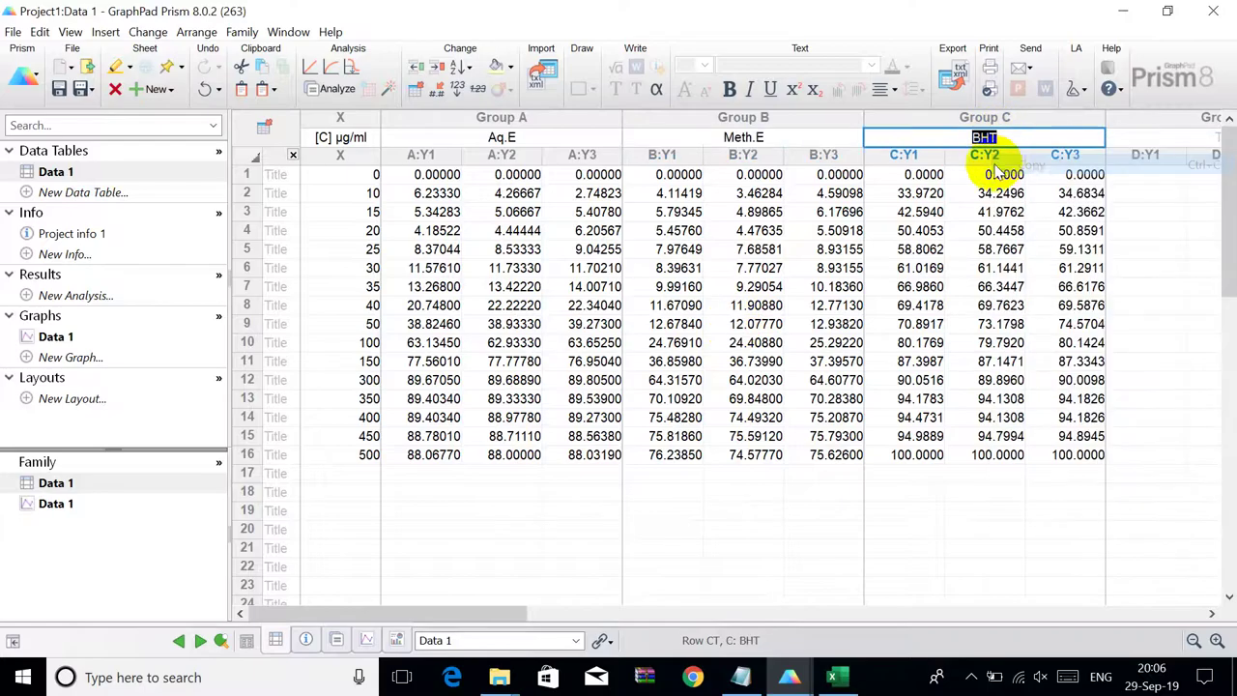
# - Paste the copied title into Group G of Project2's data table and extend it to "BHT1"
pyautogui.click(789, 674)
pyautogui.click(873, 594)
pyautogui.click(908, 140)
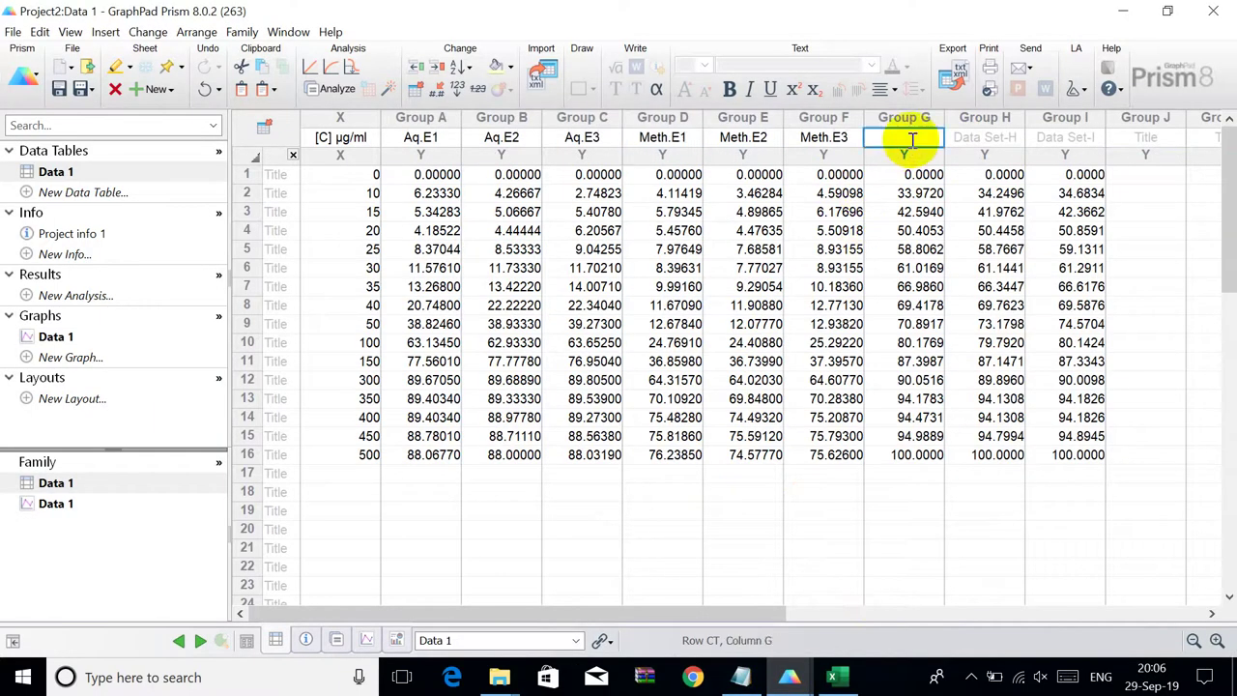
pyautogui.rightClick(911, 140)
pyautogui.click(942, 190)
pyautogui.doubleClick(927, 137)
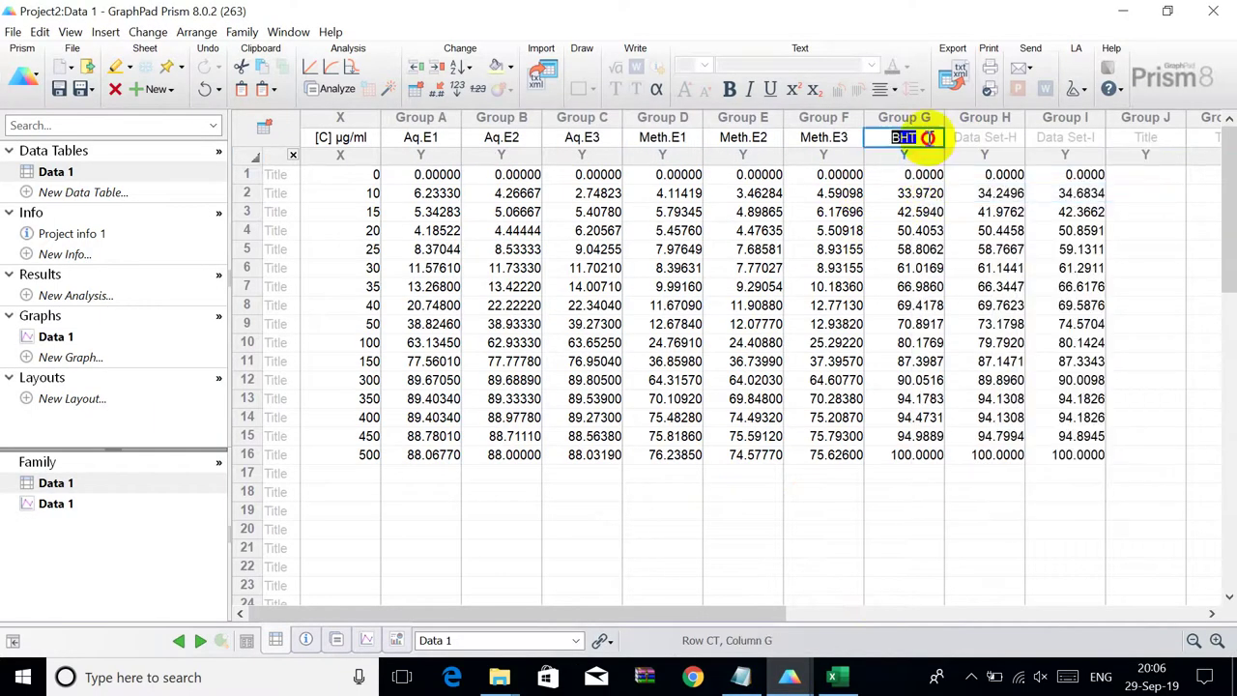
pyautogui.click(927, 138)
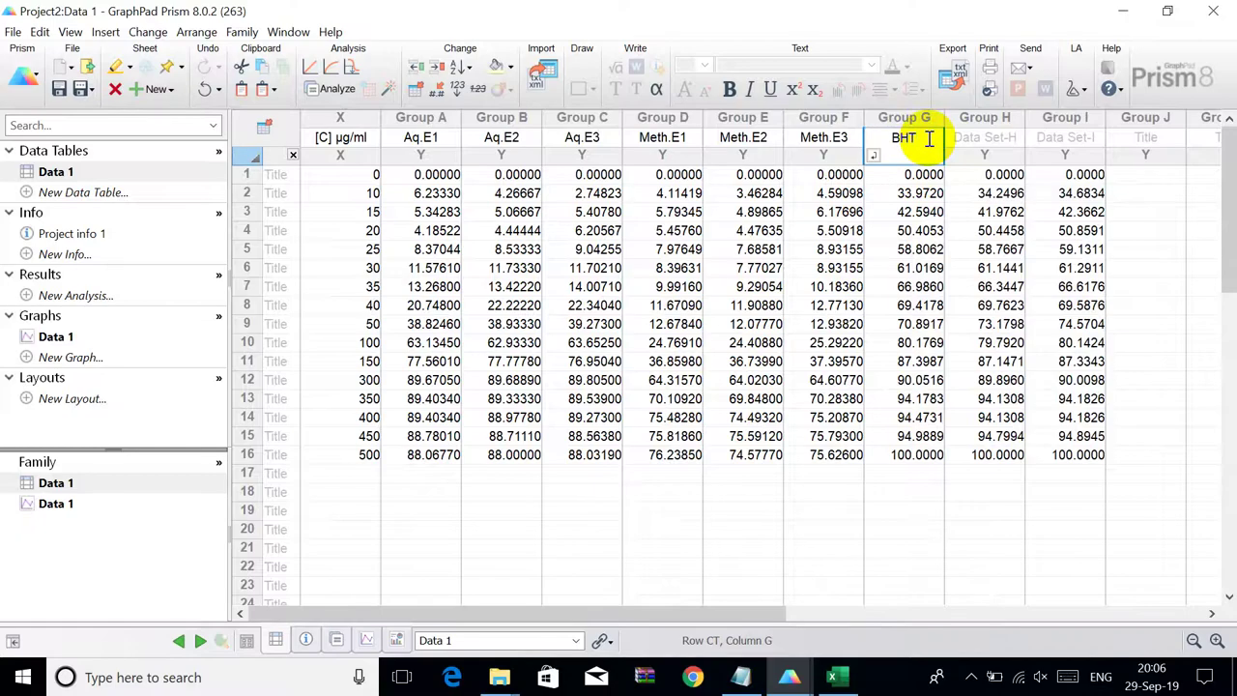
pyautogui.write('1')
# - Paste the copied title into the Group H column title and change it to "BHT2"
pyautogui.click(980, 137)
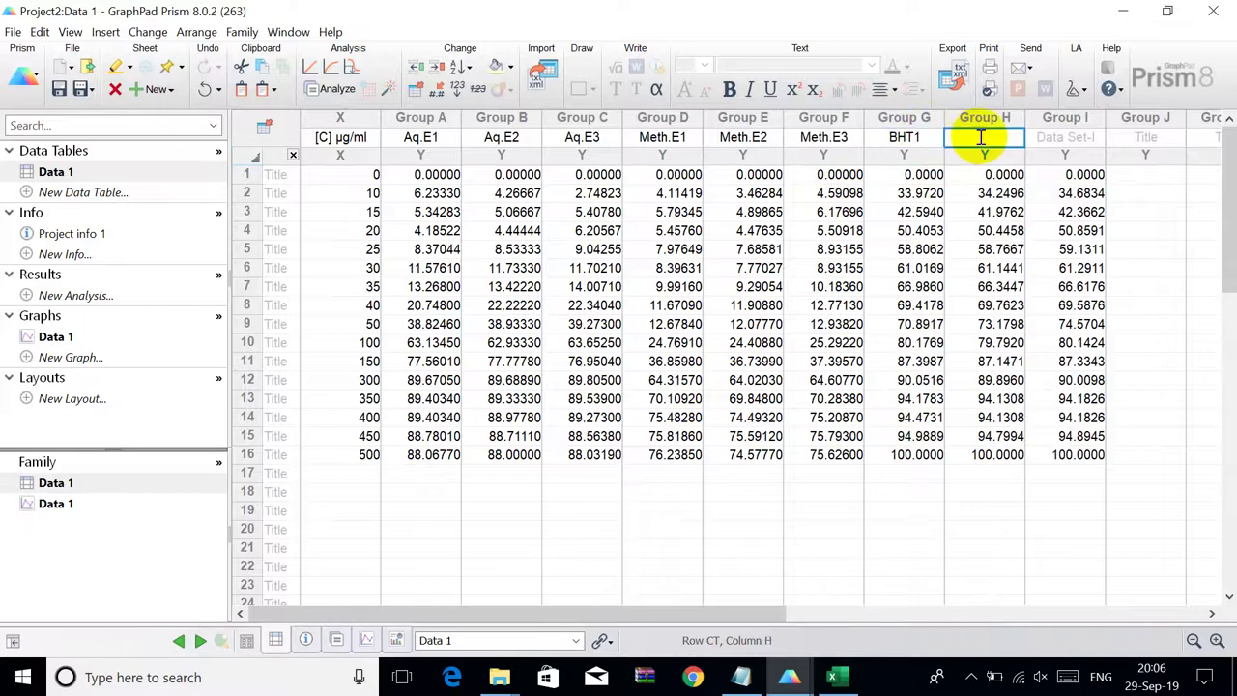
pyautogui.rightClick(980, 137)
pyautogui.click(992, 188)
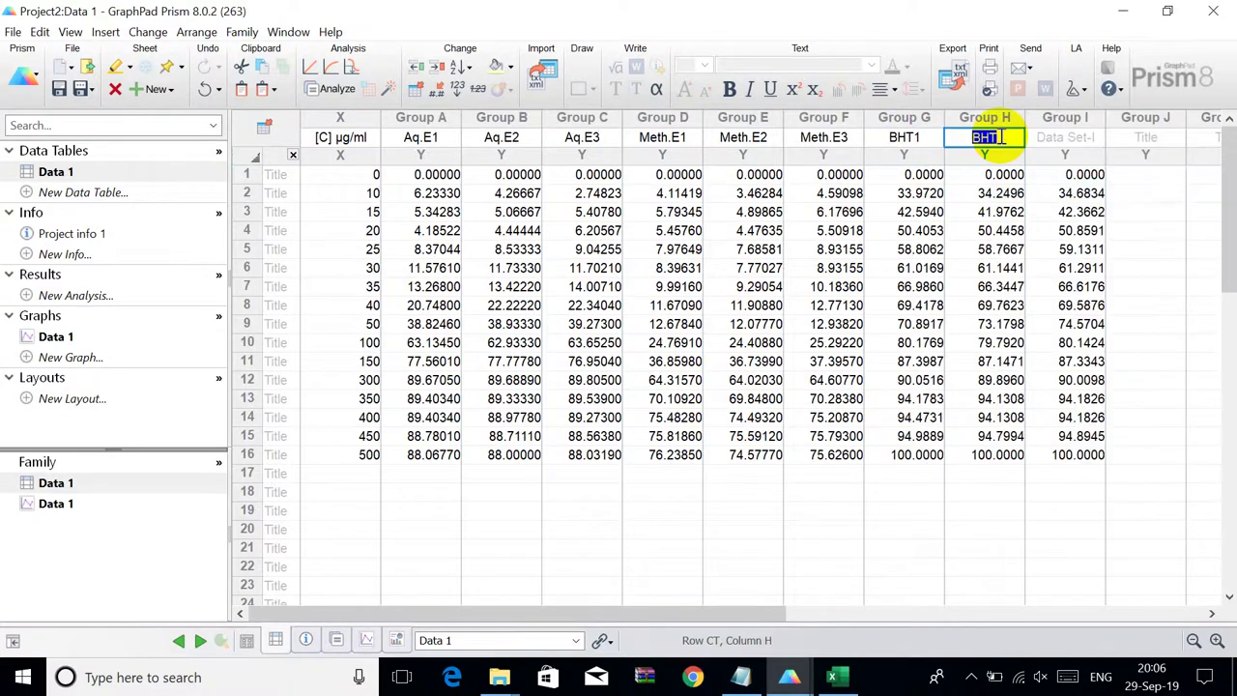
pyautogui.click(1001, 137)
pyautogui.press('BackSpace')
pyautogui.write('2')
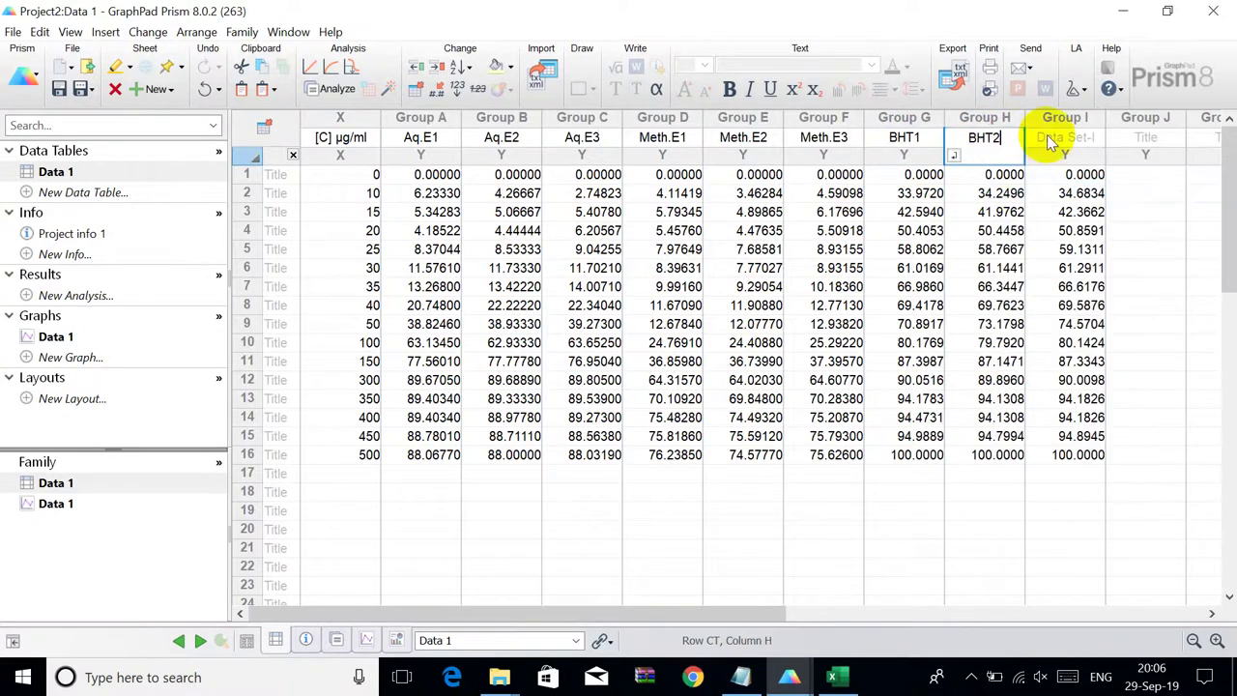
# - Paste the copied title into the Group I column title, extend it to "BHT3" and apply it
pyautogui.click(1063, 138)
pyautogui.rightClick(1062, 137)
pyautogui.click(1061, 187)
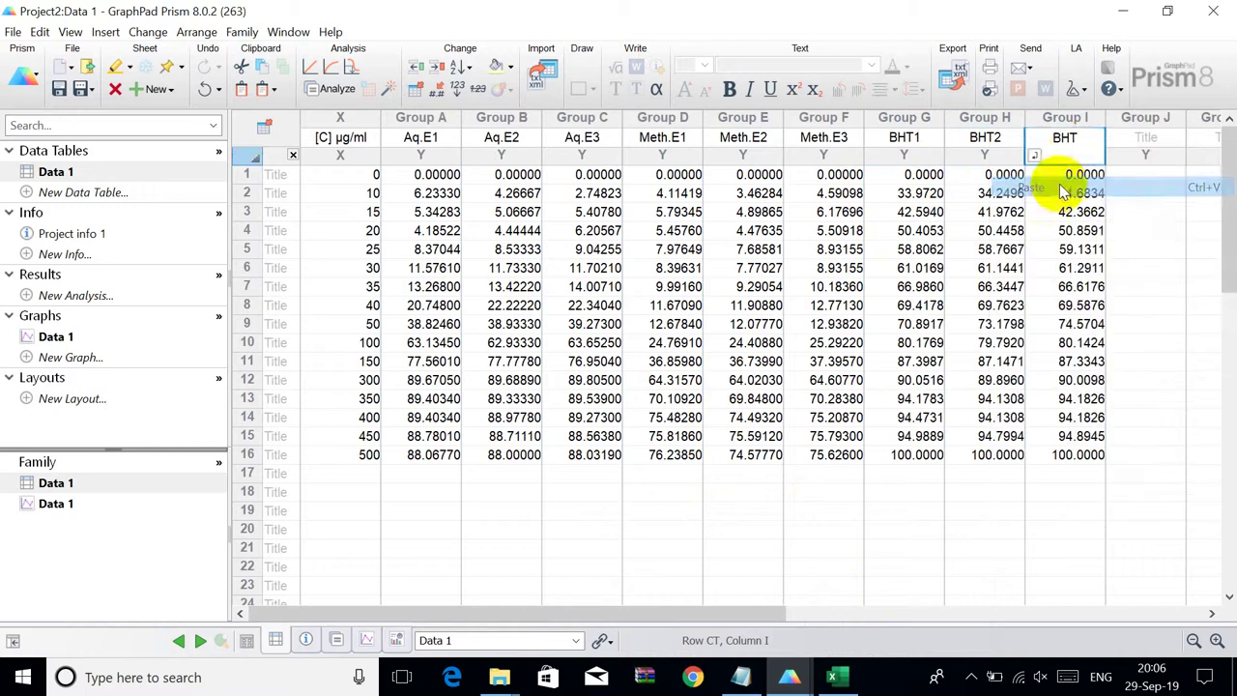
pyautogui.click(1080, 137)
pyautogui.write('3')
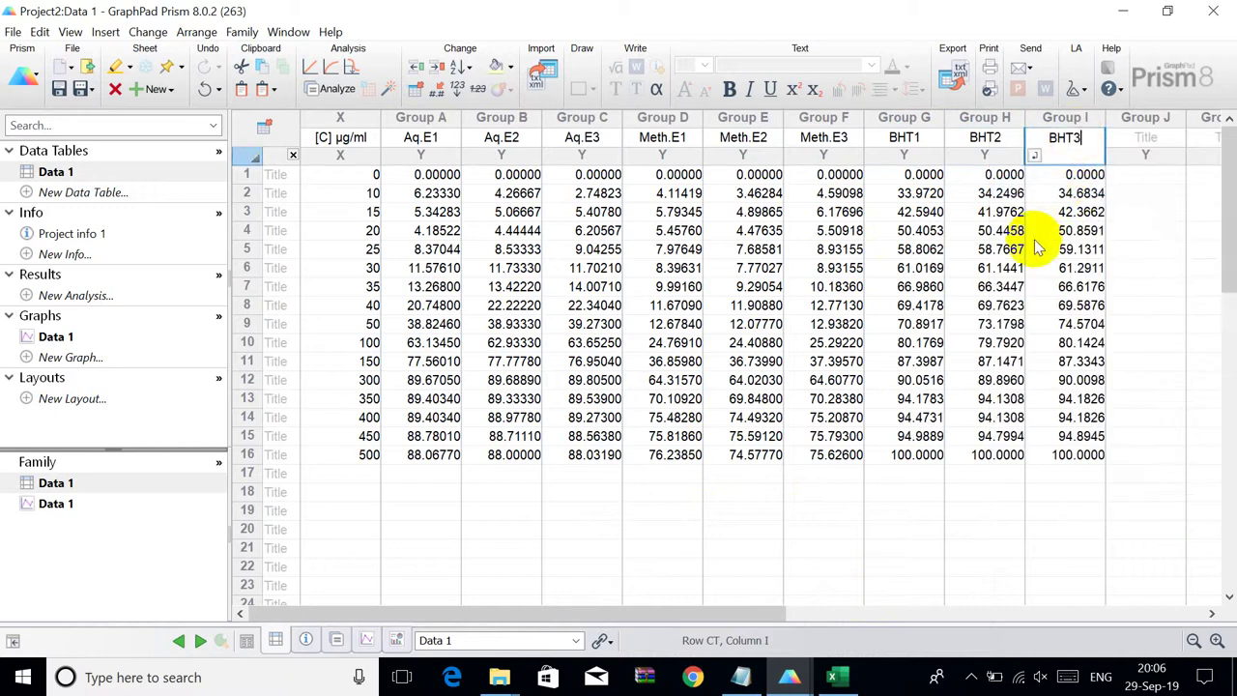
pyautogui.click(1057, 232)
pyautogui.click(591, 236)
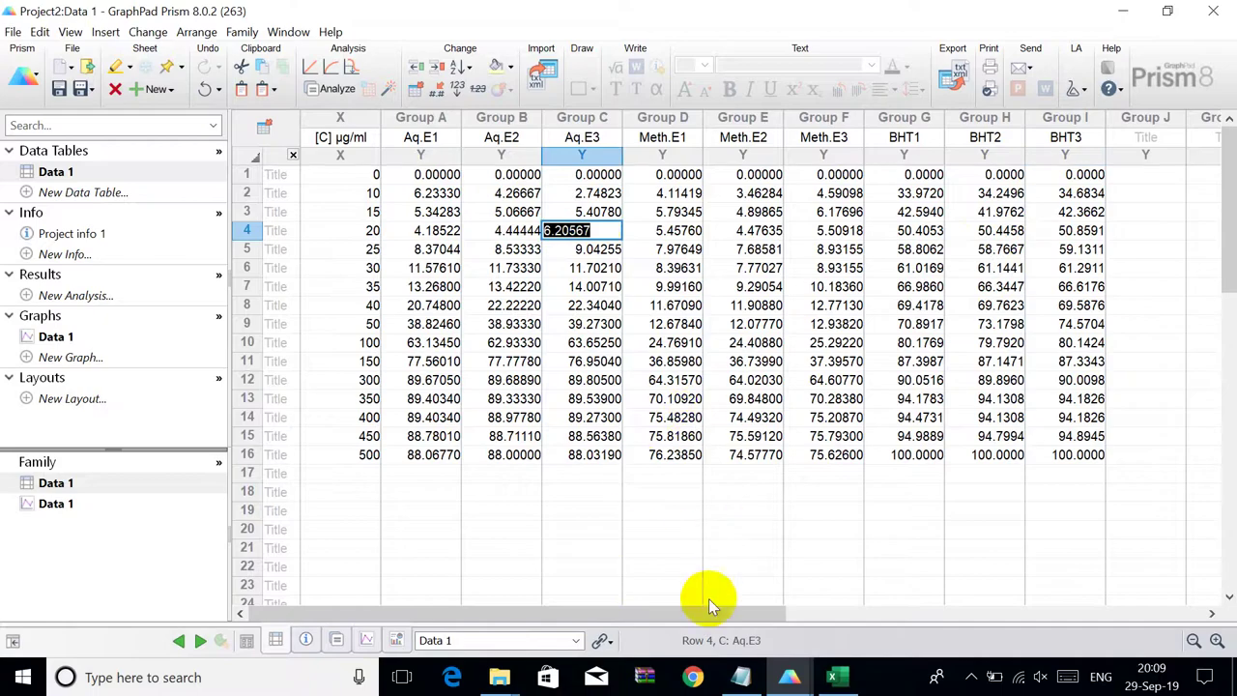
# - Switch to the Notepad notes and add the line "now to calculate the IC50 for each repetition" below the BHT entry
pyautogui.click(736, 678)
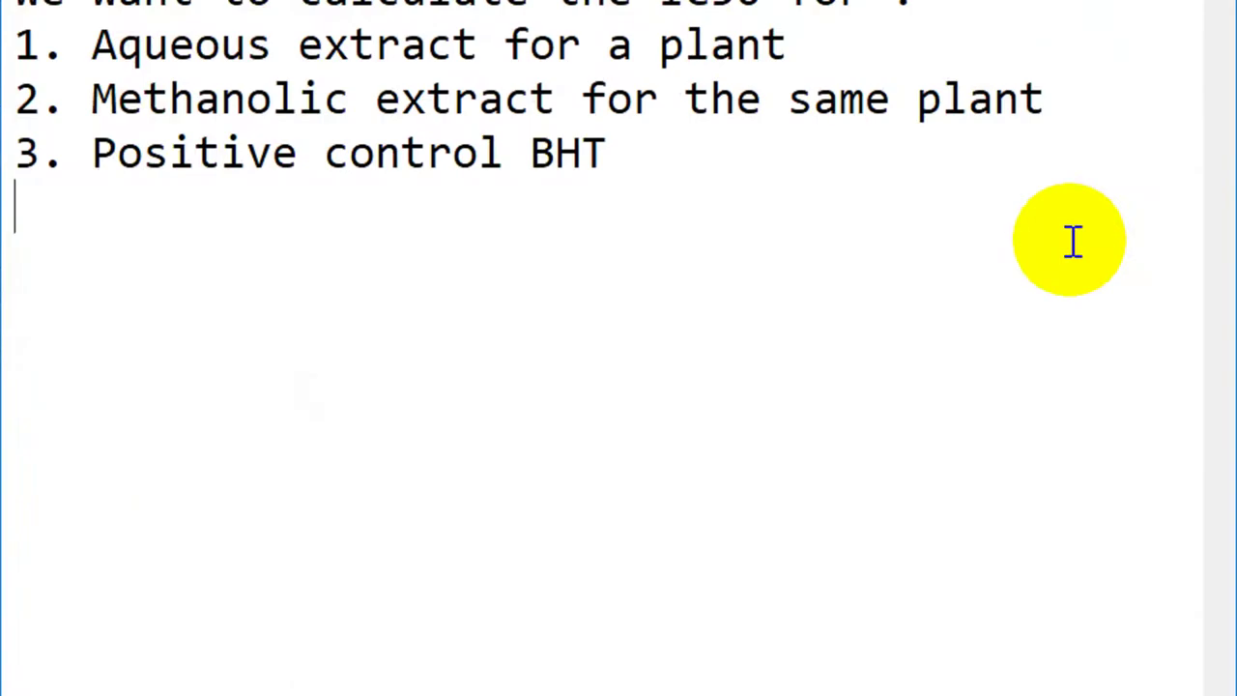
pyautogui.write('now to')
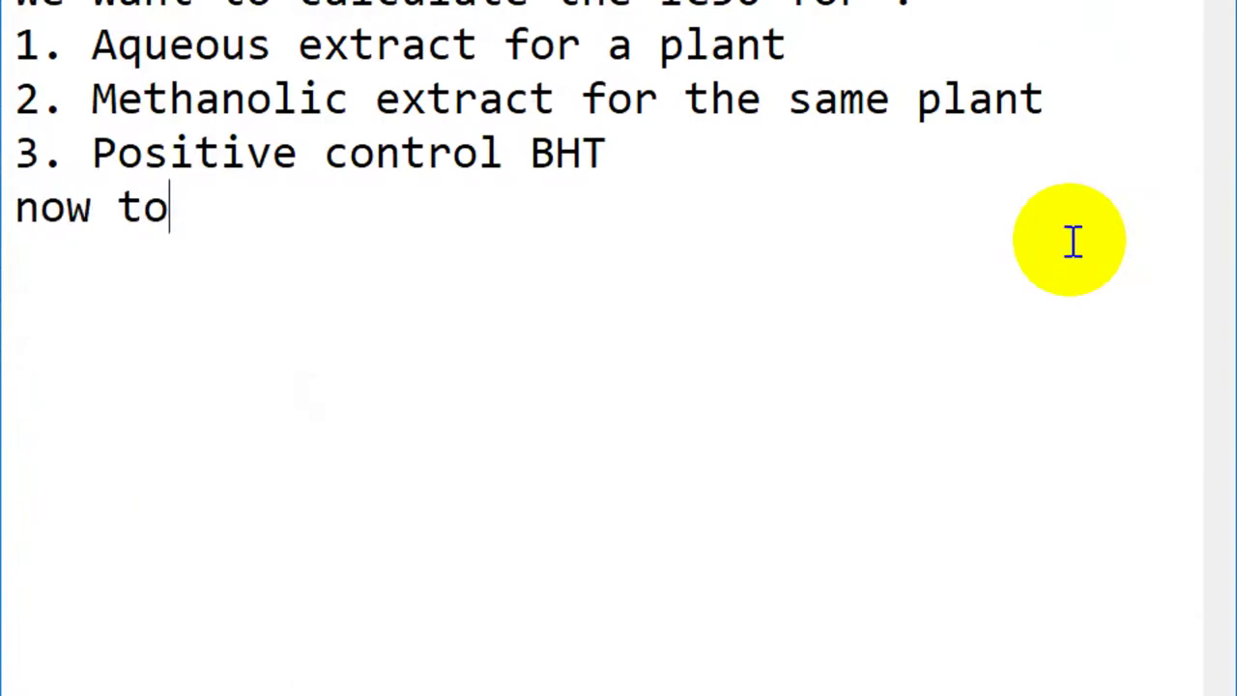
pyautogui.write(' cal')
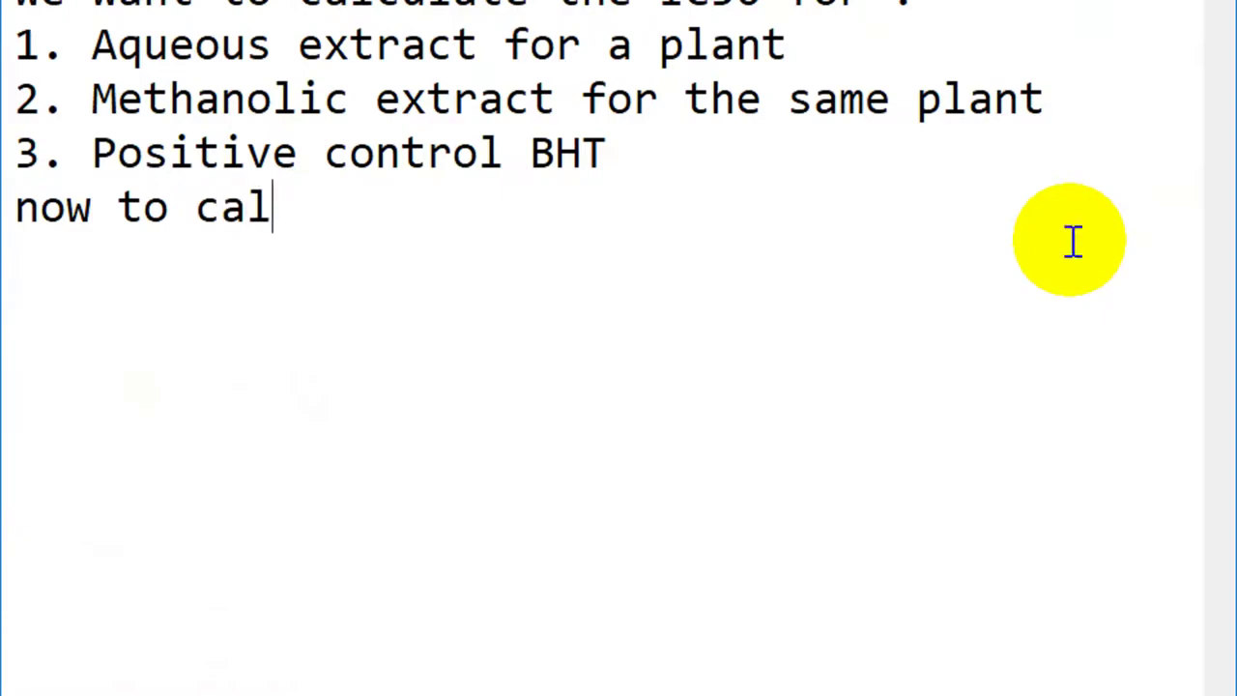
pyautogui.write('culate ')
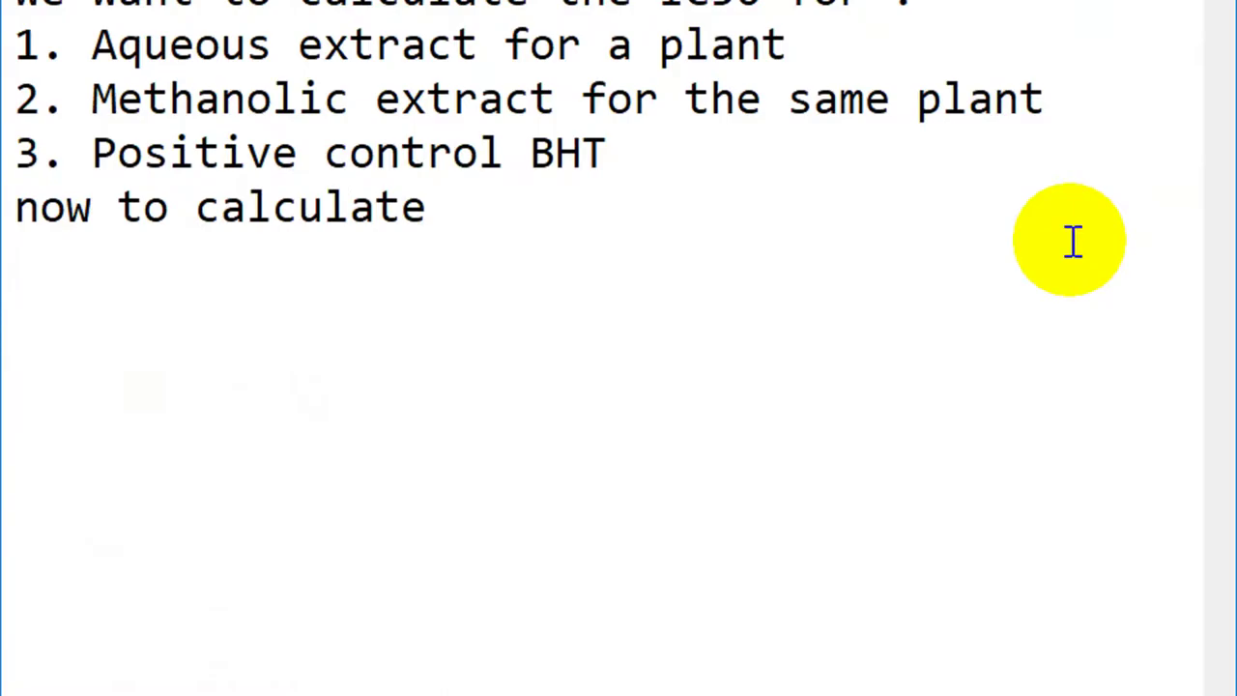
pyautogui.write('the I')
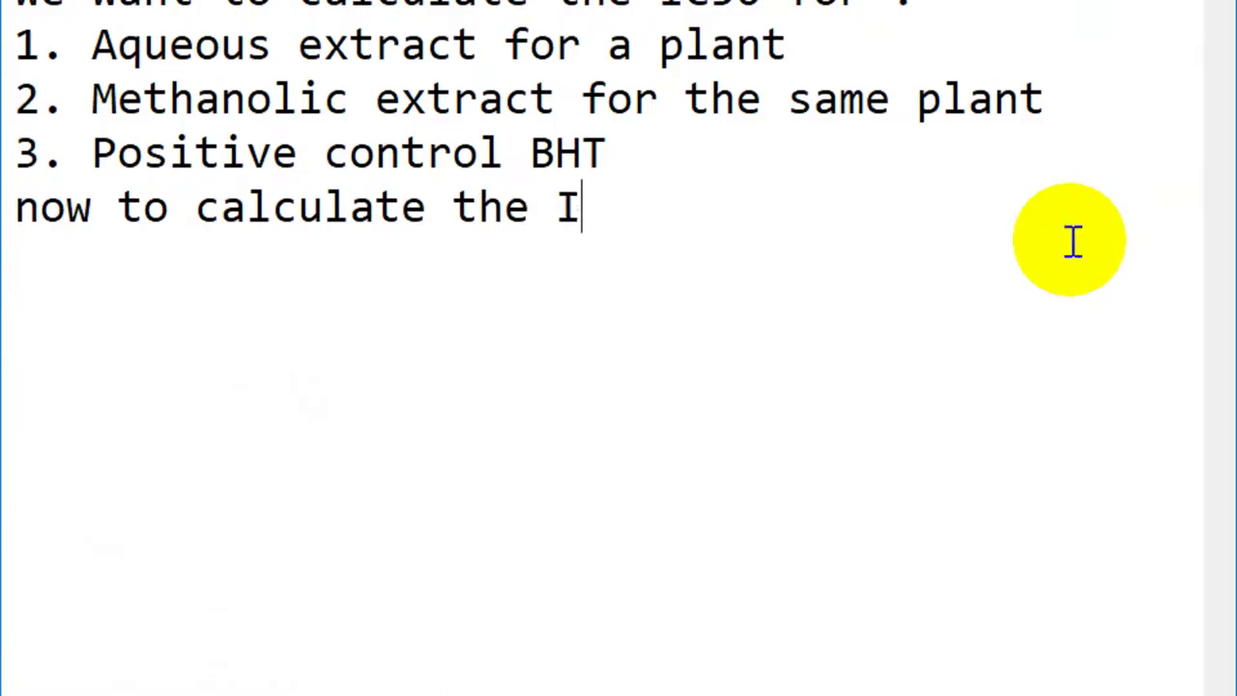
pyautogui.write('C50')
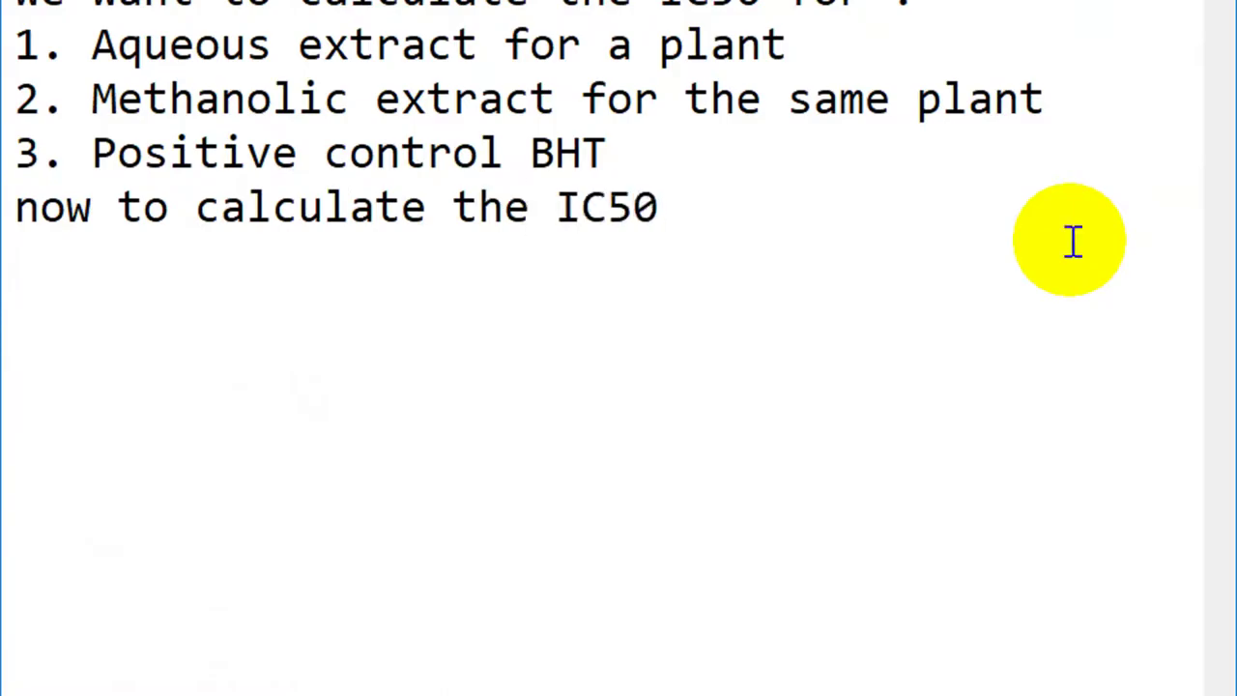
pyautogui.write(' for e')
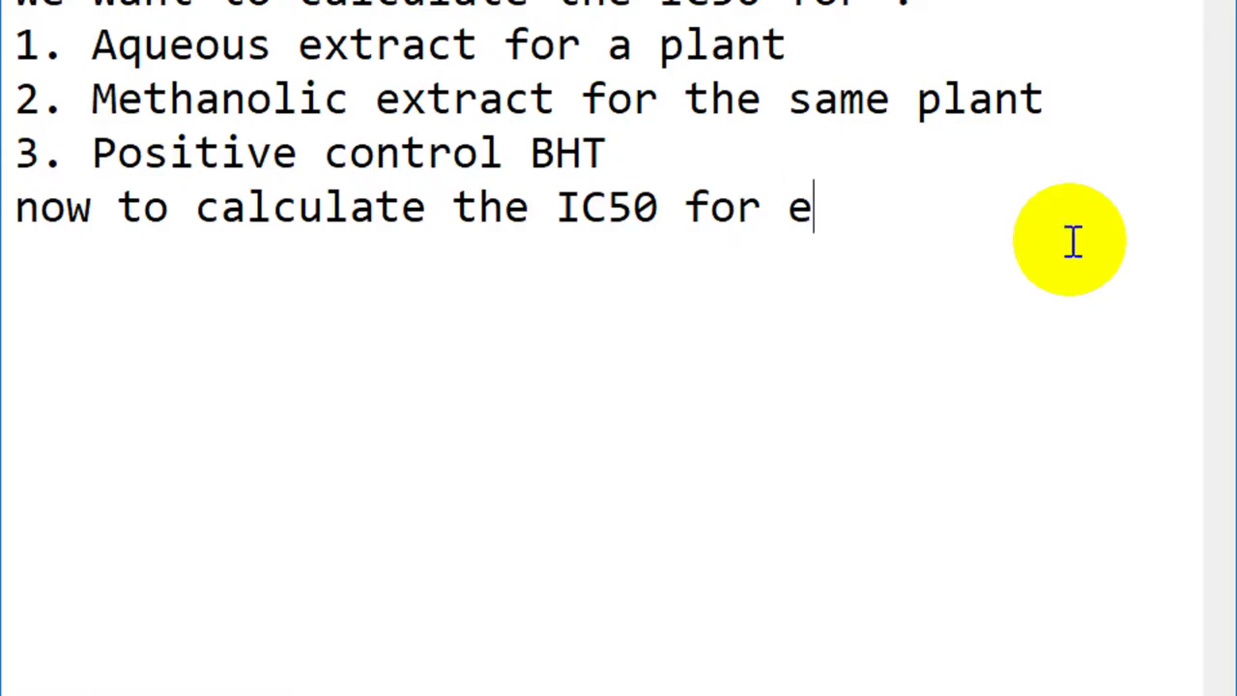
pyautogui.write('ach ')
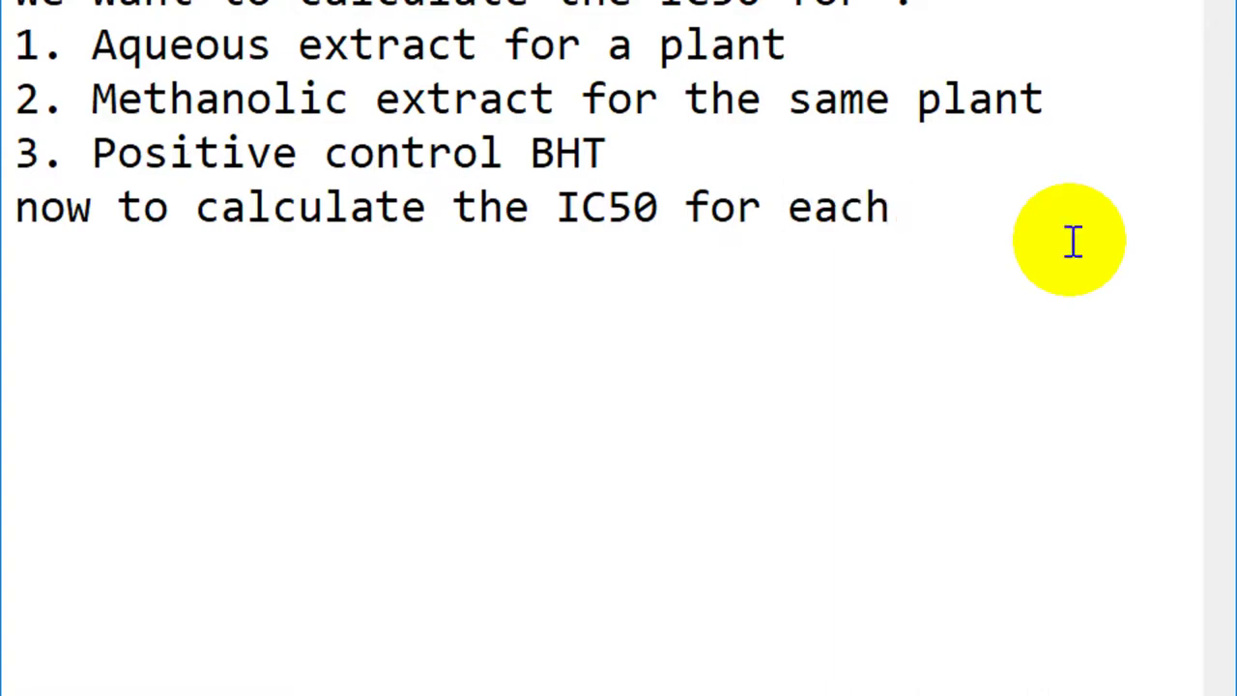
pyautogui.write('repet')
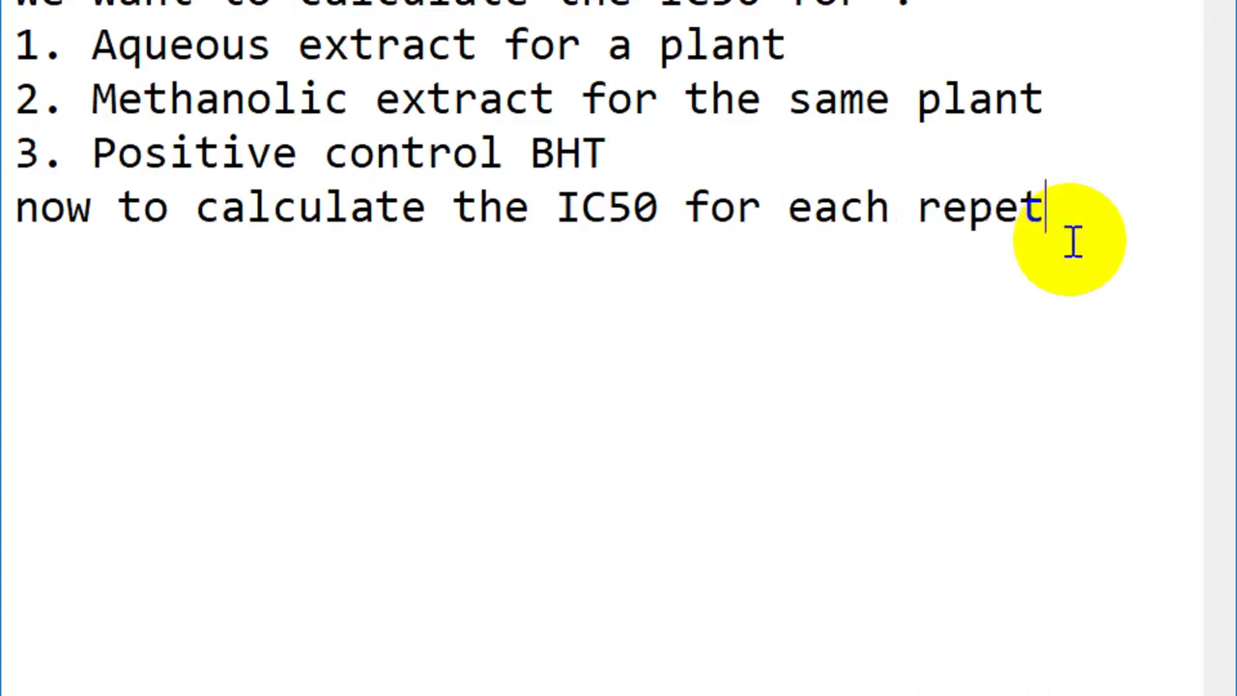
pyautogui.write('itio')
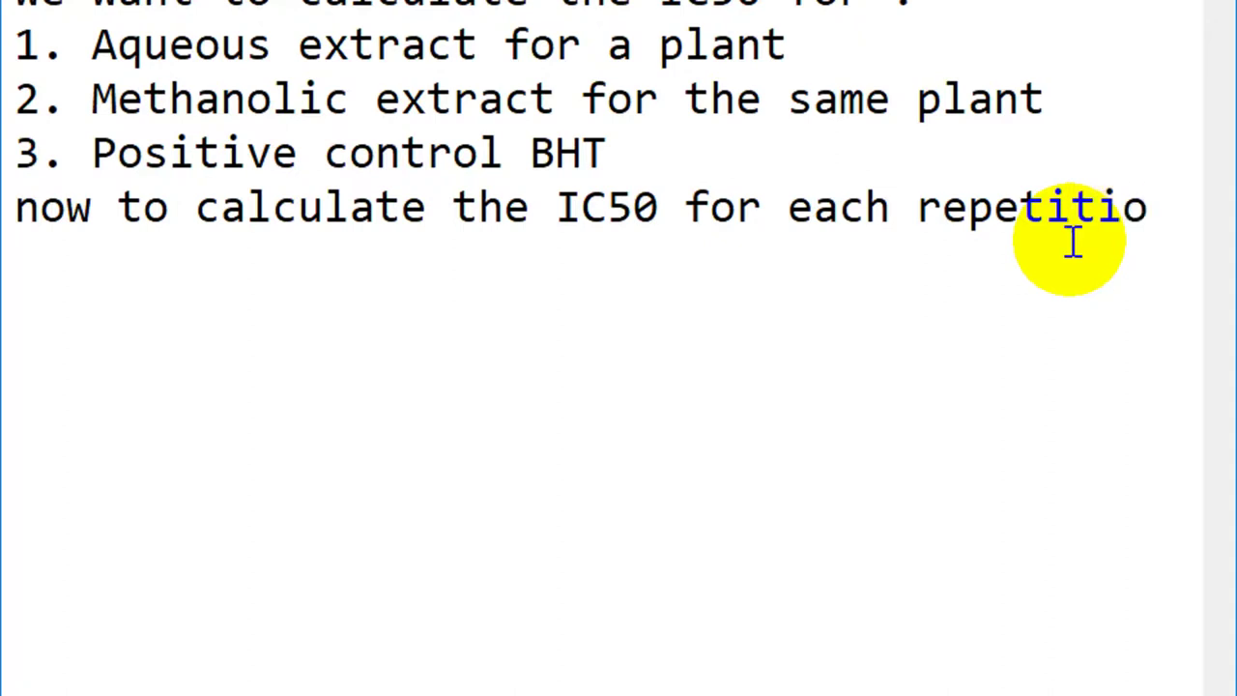
pyautogui.write('n')
pyautogui.press('Return')
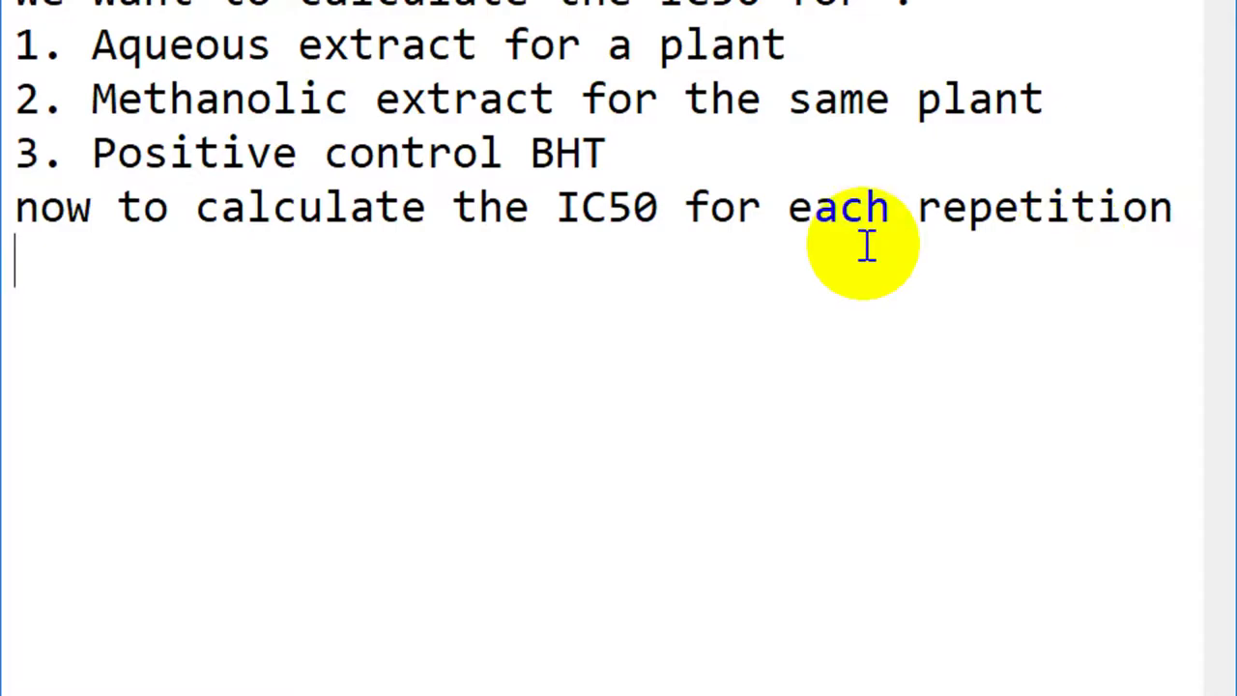
# - Write "you just put 50 value in the end of your data" as the next line of the notes
pyautogui.write('you jus')
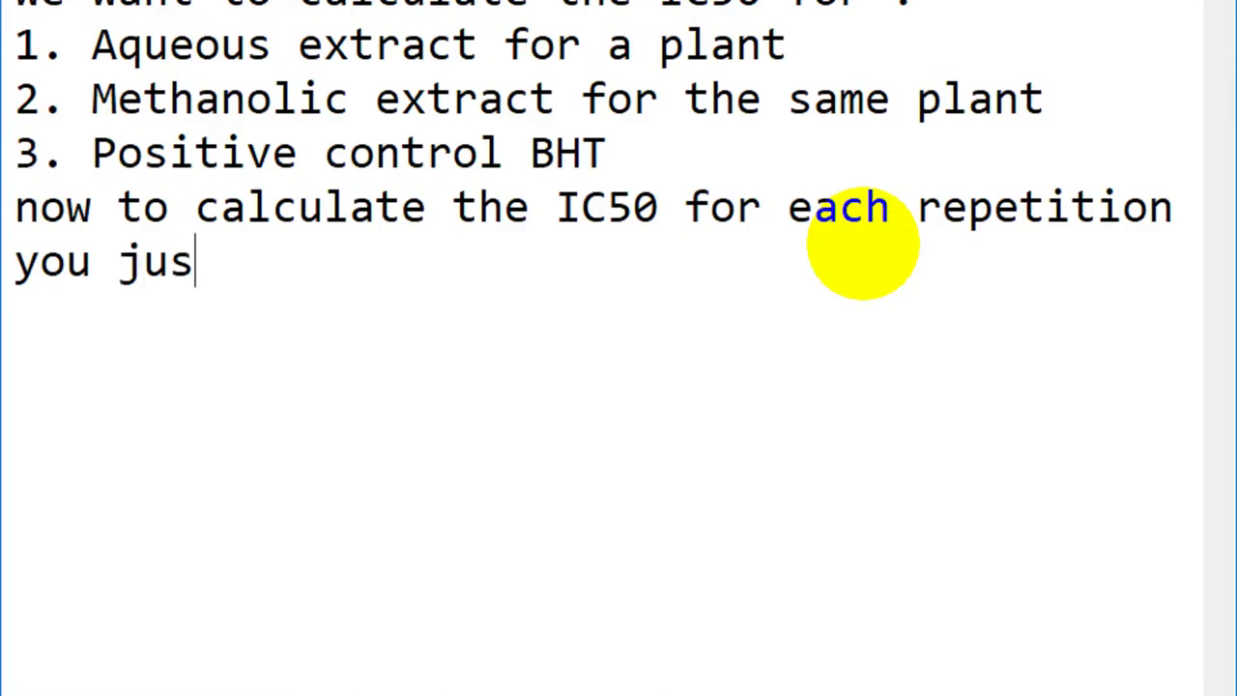
pyautogui.write('t put ')
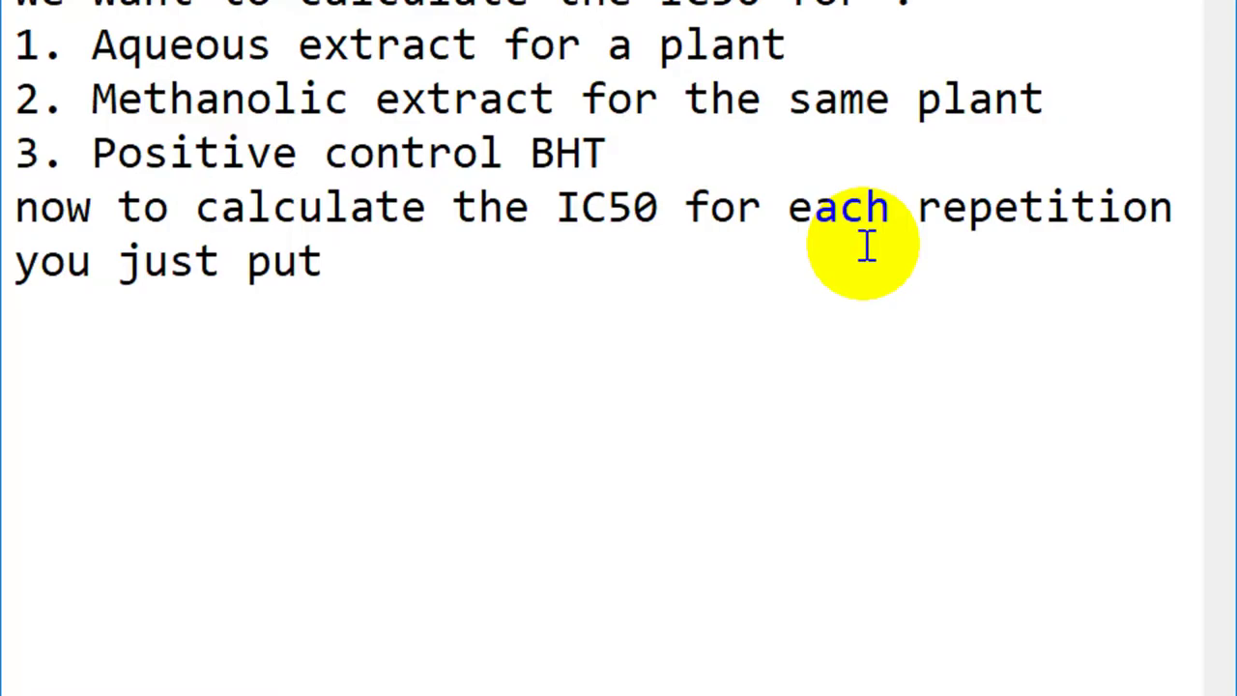
pyautogui.write('50 v')
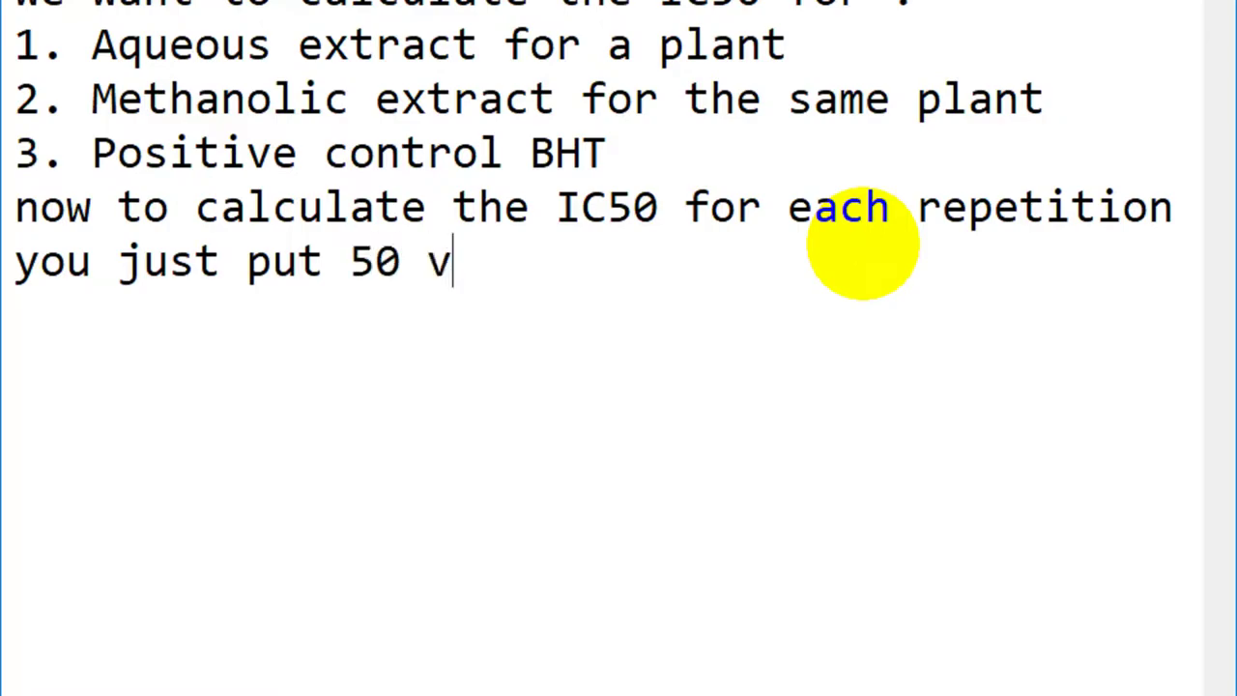
pyautogui.write('alue')
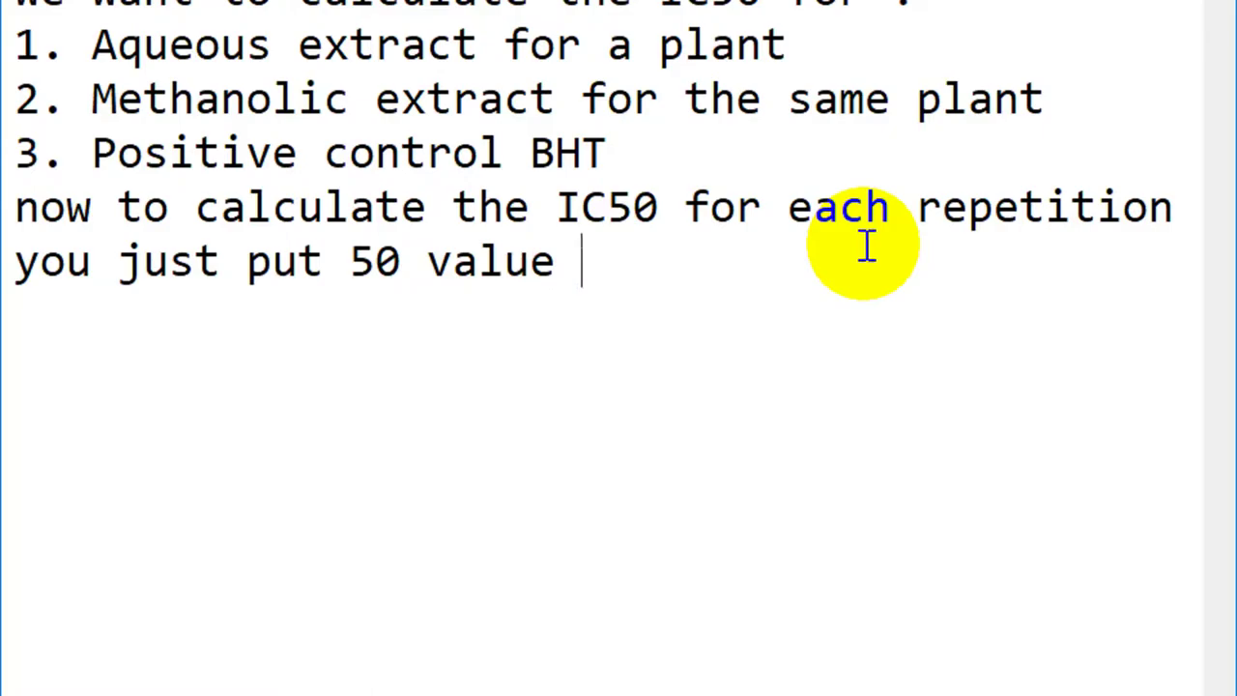
pyautogui.write(' in the')
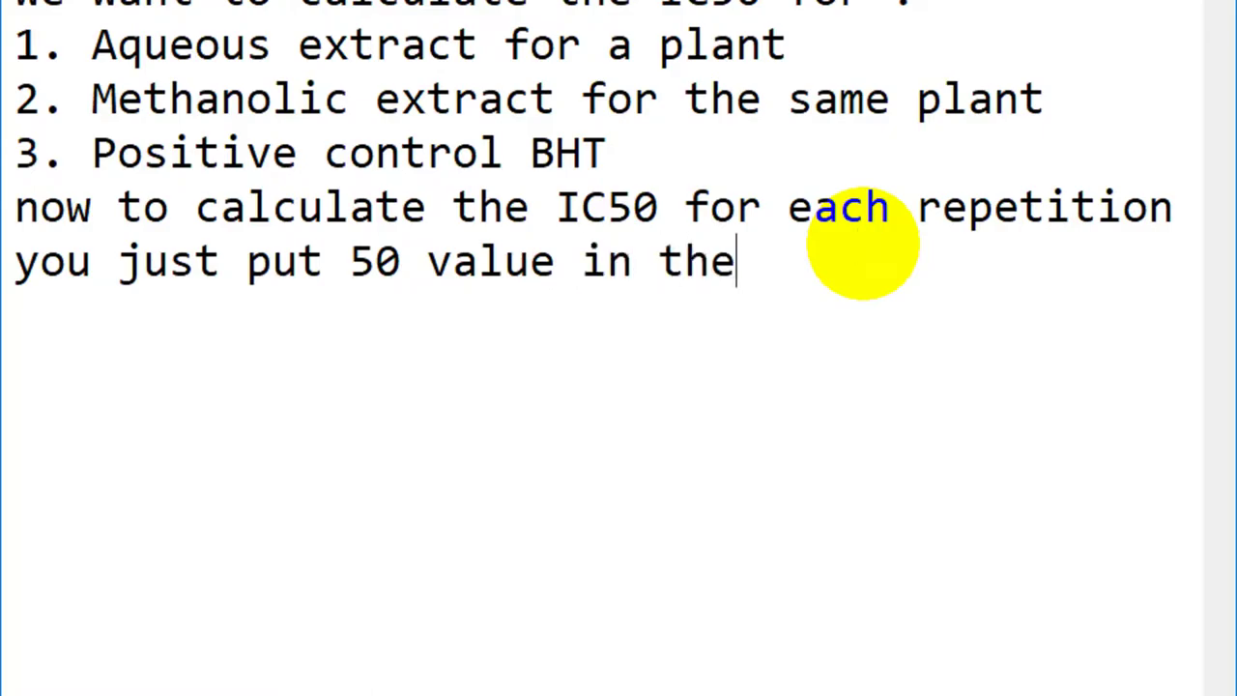
pyautogui.write(' n')
pyautogui.press('BackSpace')
pyautogui.write('e')
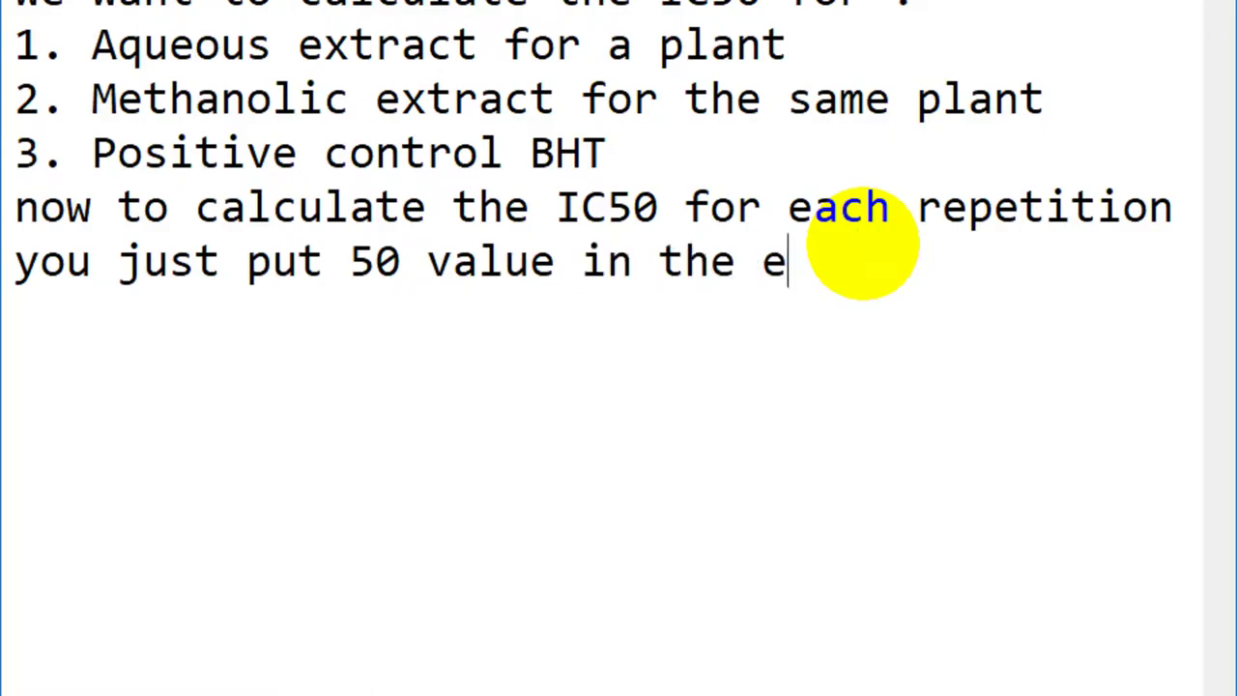
pyautogui.write('nd of ')
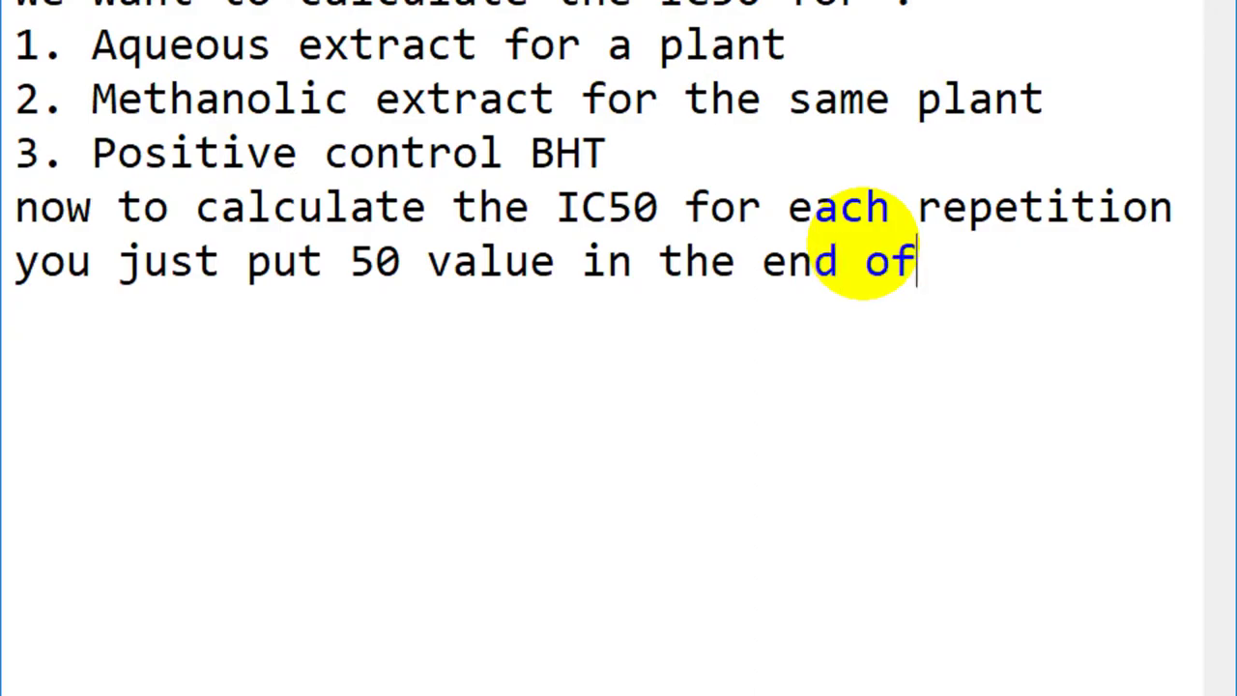
pyautogui.write('your ')
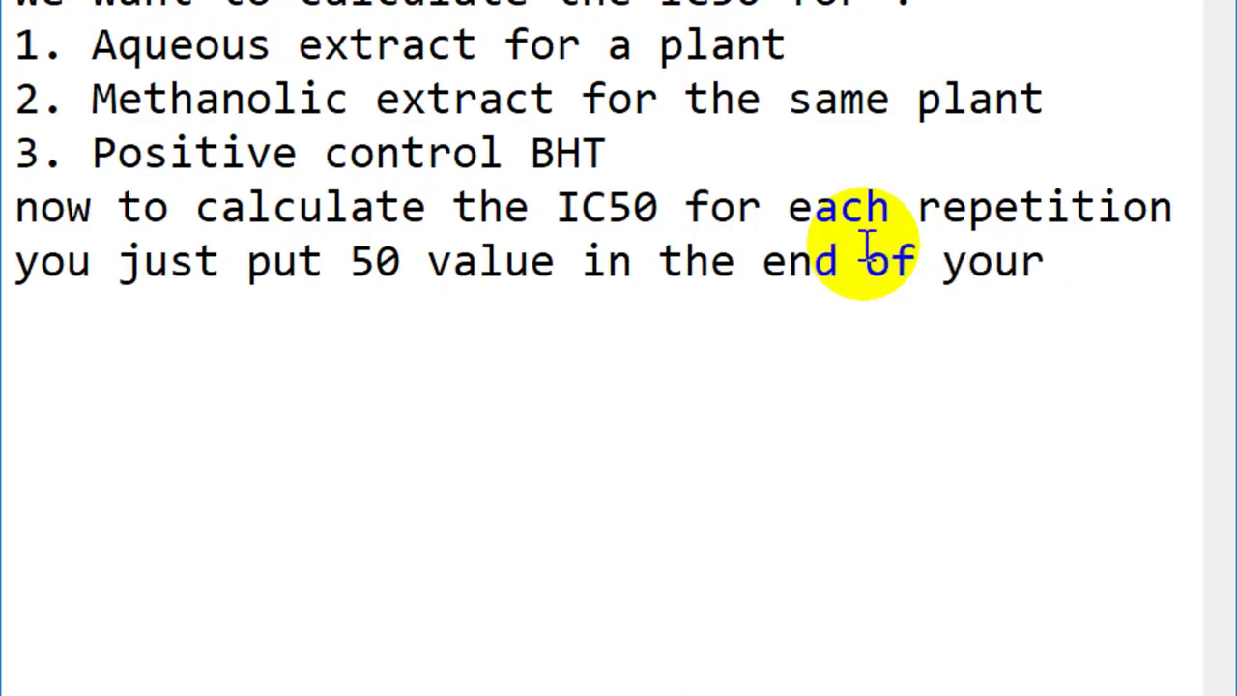
pyautogui.write('data')
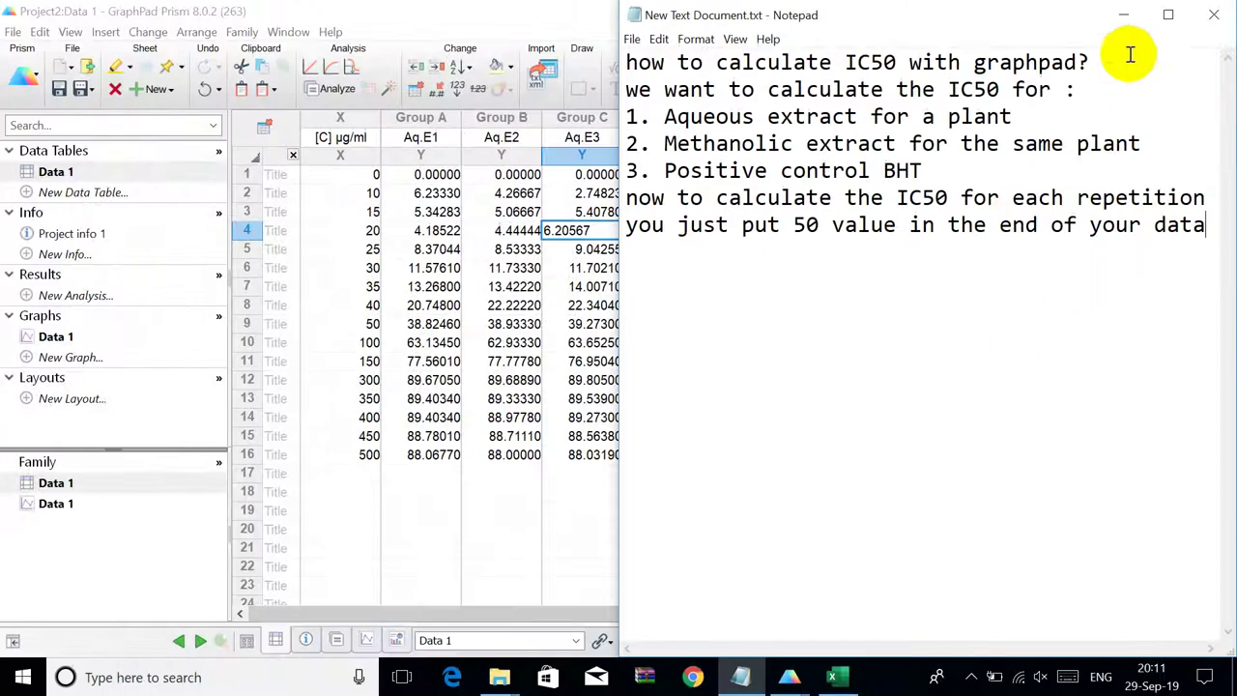
# - Return to the Prism data table and enter 50 in row 17 of every column from Aq.E1 to BHT3
pyautogui.click(1125, 15)
pyautogui.click(429, 473)
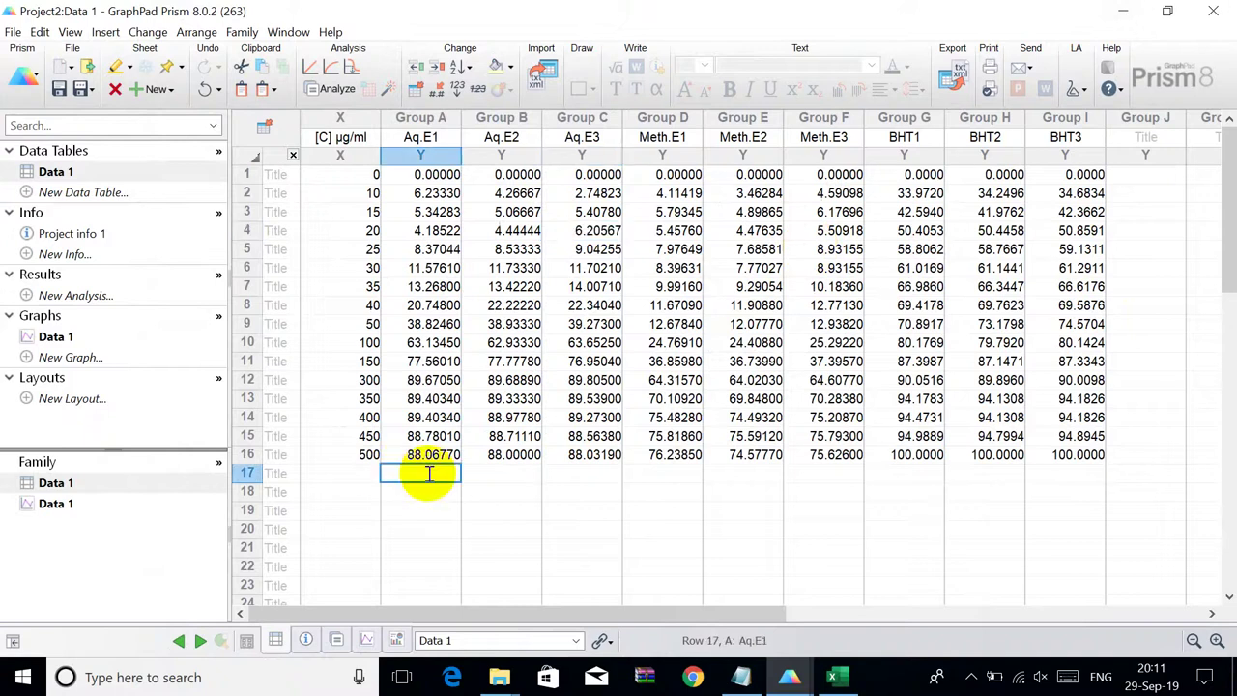
pyautogui.press('Tab')
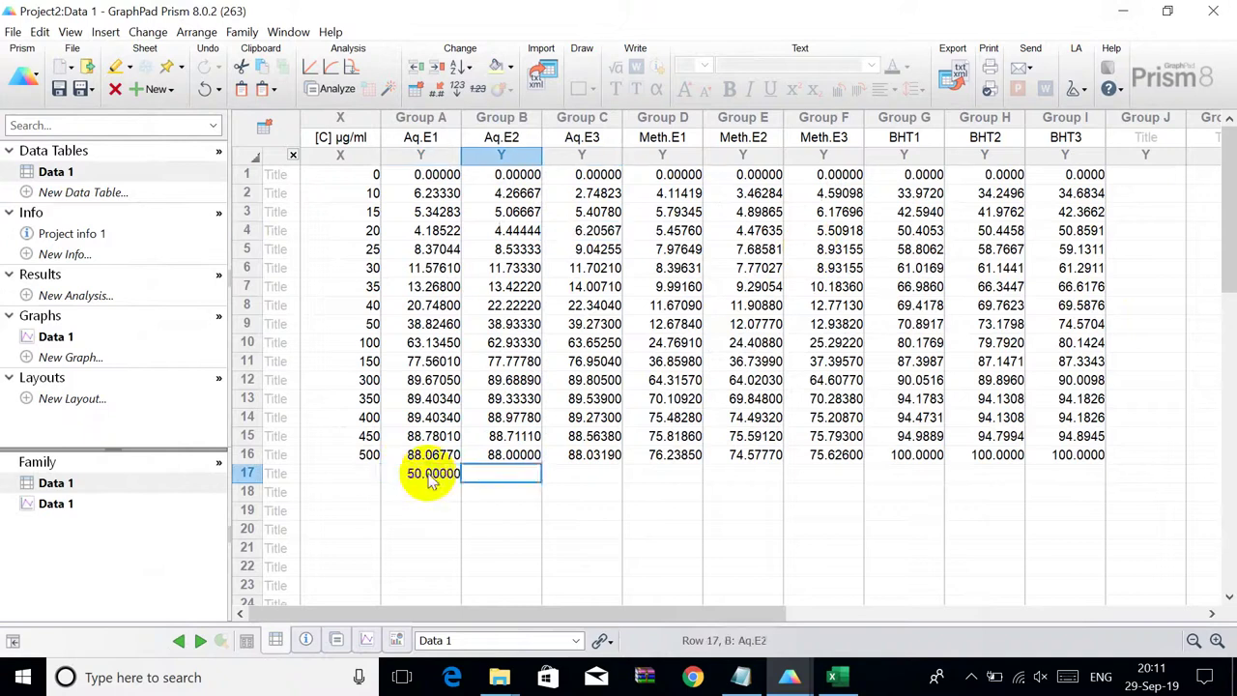
pyautogui.press('Tab')
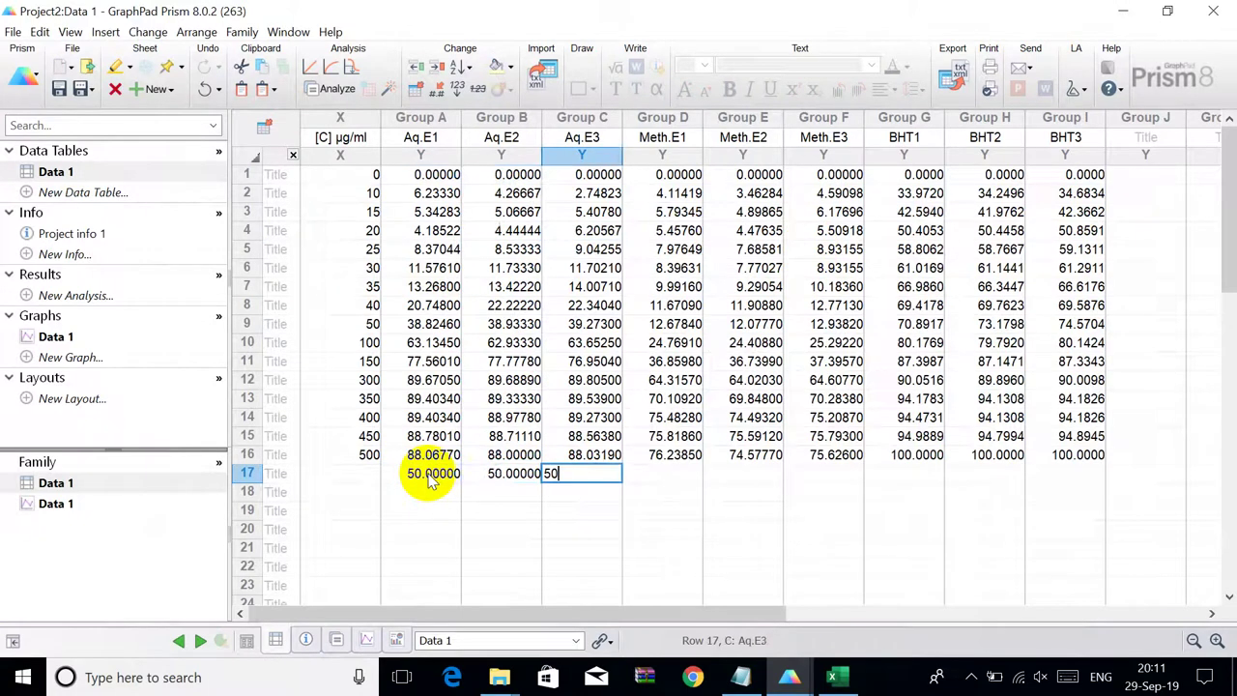
pyautogui.press('Tab')
pyautogui.write('50')
pyautogui.press('Tab')
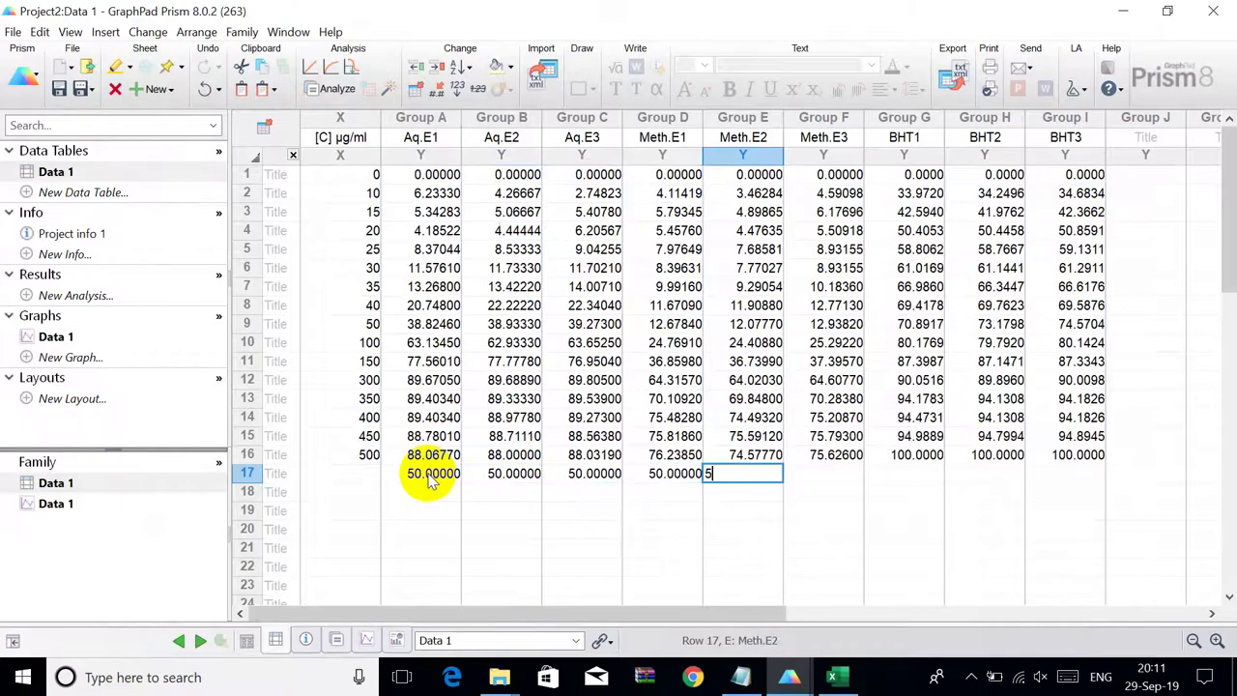
pyautogui.press('Tab')
pyautogui.press('Tab')
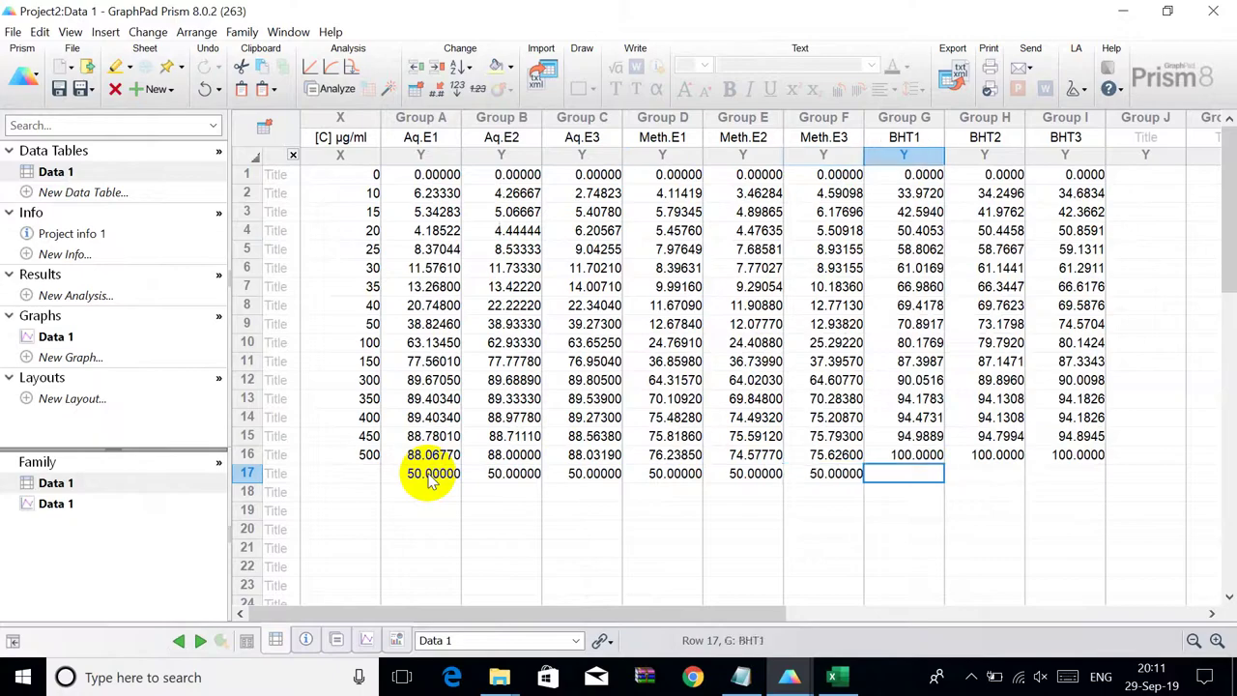
pyautogui.press('Tab')
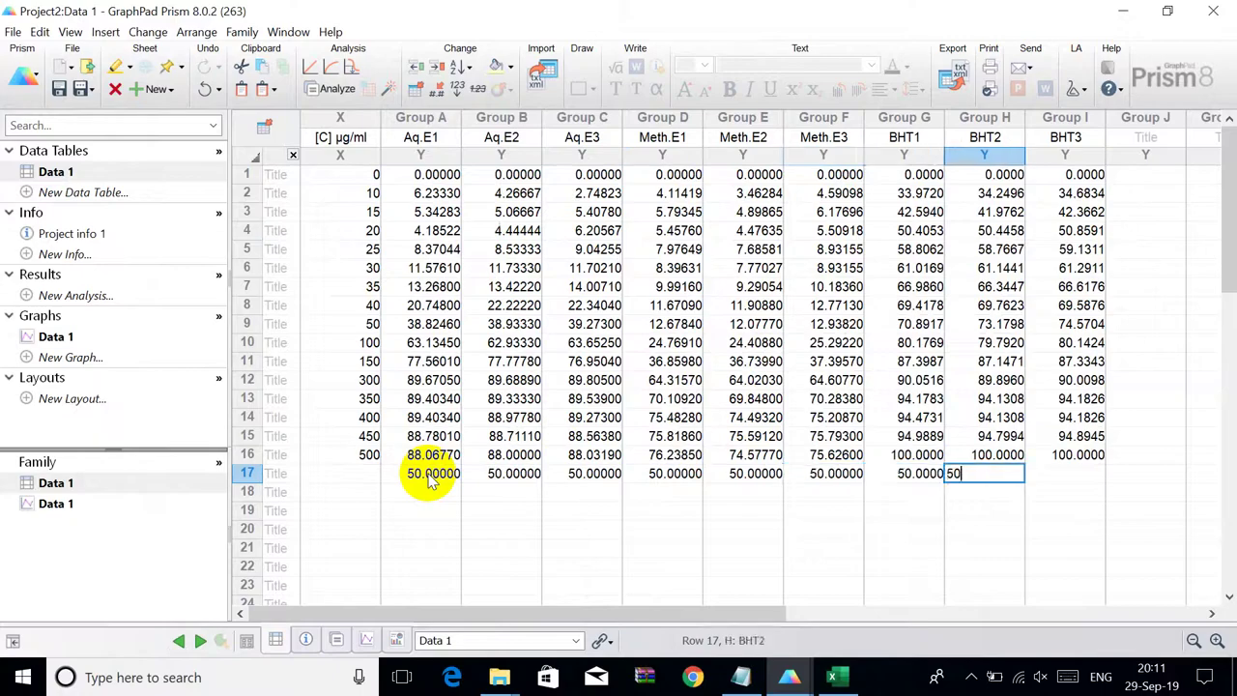
pyautogui.press('Tab')
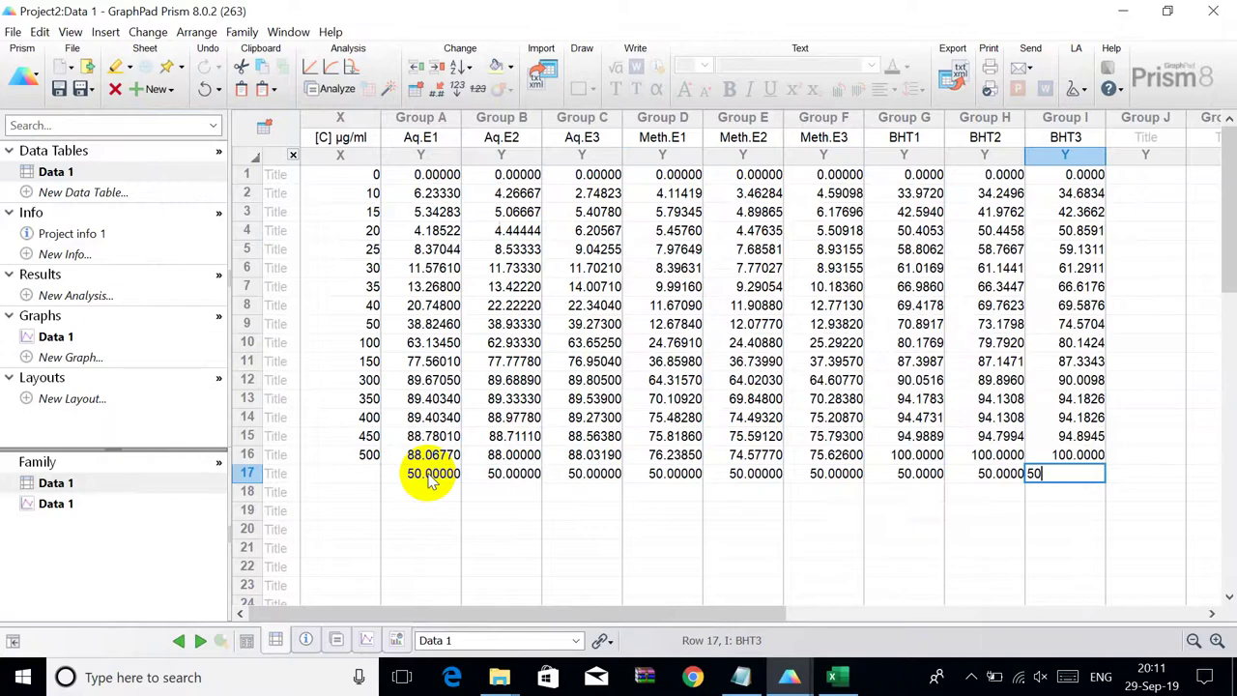
pyautogui.write('50')
# - Switch to the Notepad notes, add the line "then start your analysis" and minimize the notes
pyautogui.click(740, 676)
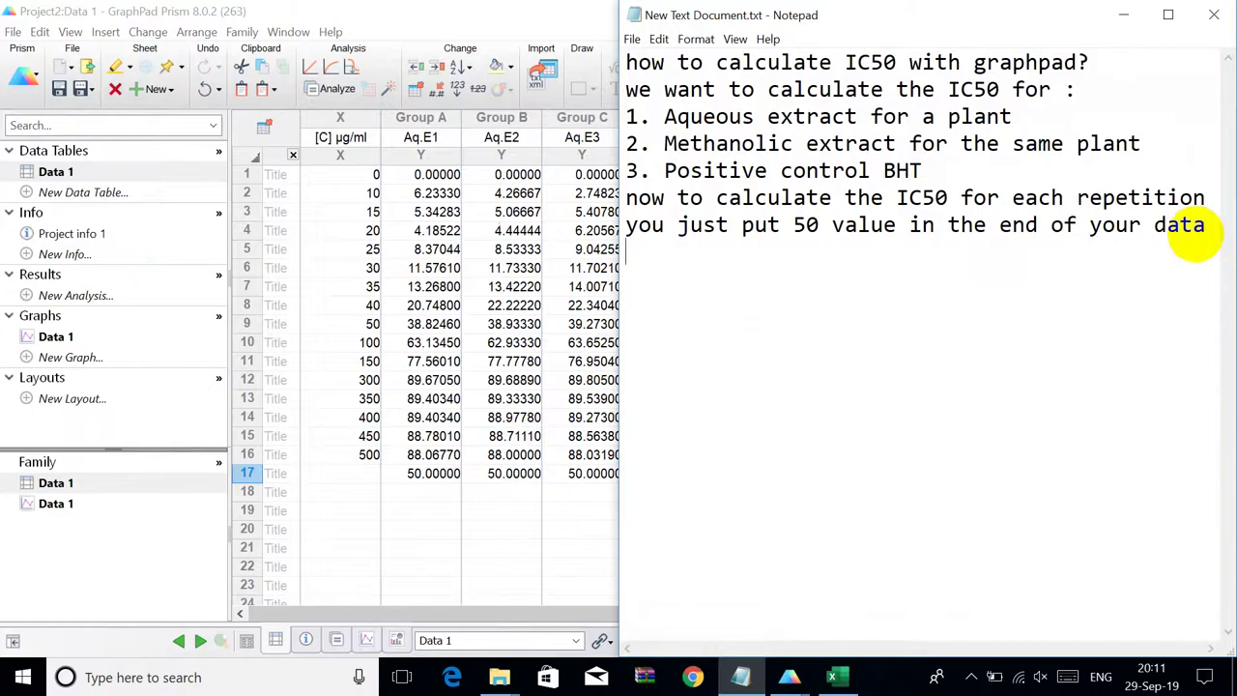
pyautogui.write('then start your analysis')
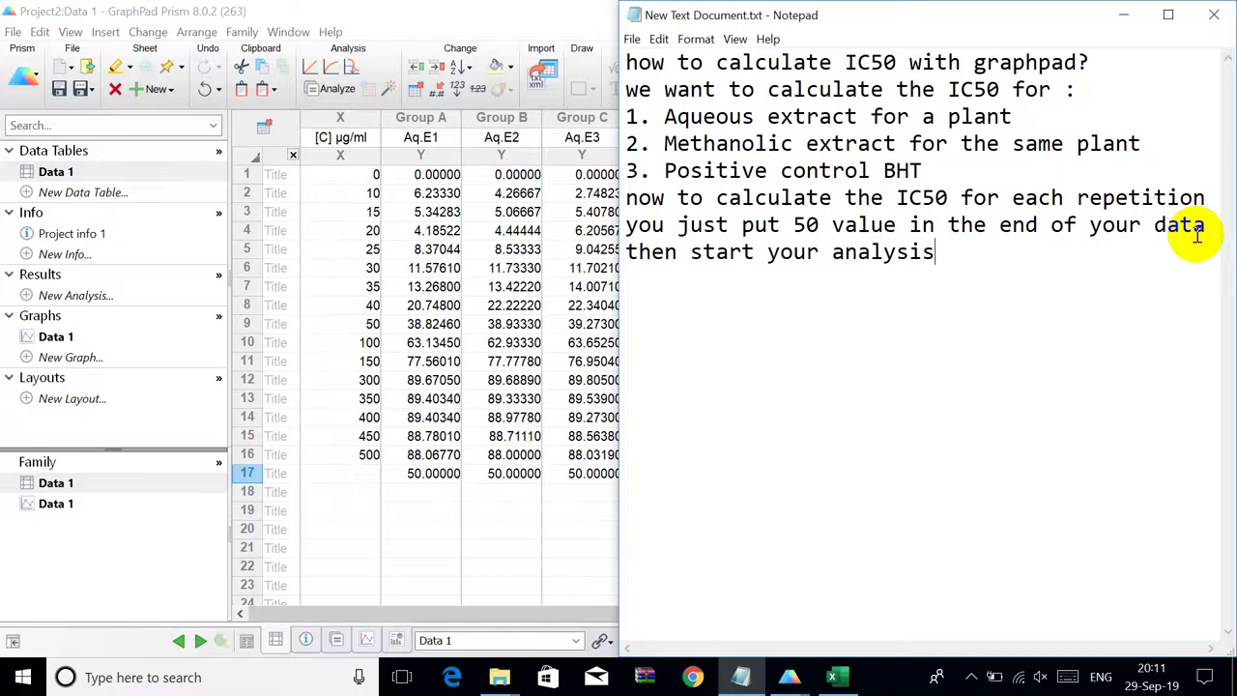
pyautogui.click(1123, 15)
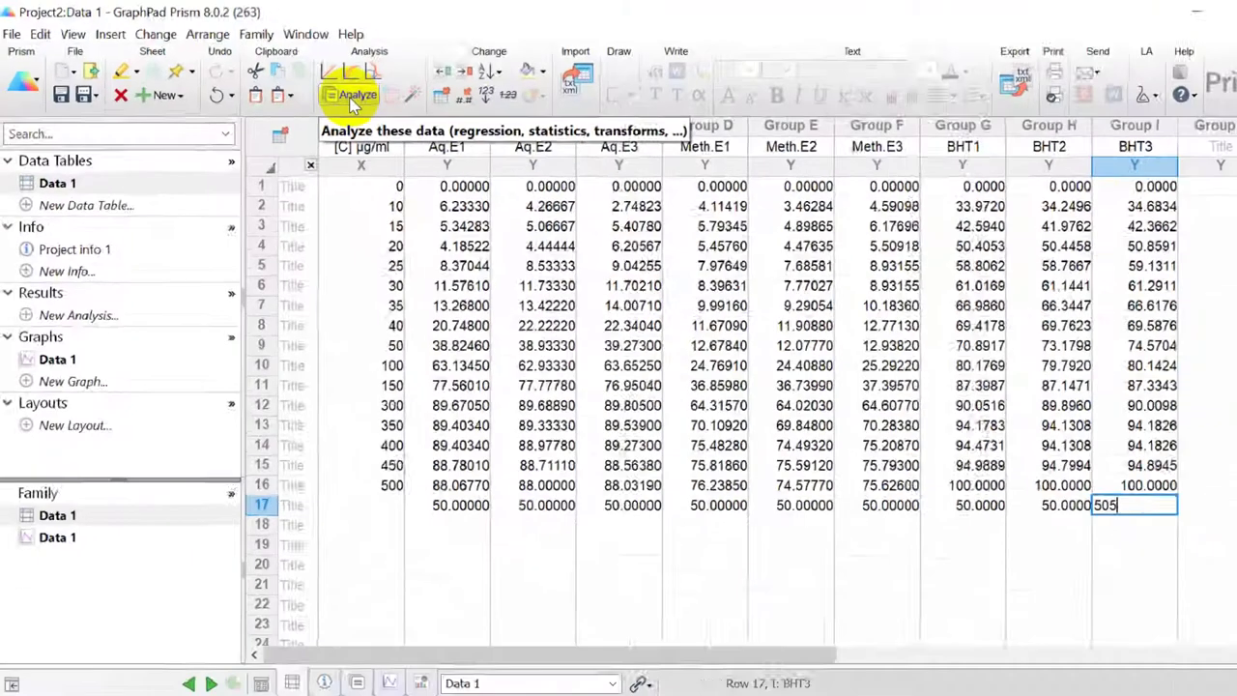
# - Run a Fit spline/LOWESS analysis on all nine data sets using a 4-knot smoothing spline, interpolating unknowns from the standard curve
pyautogui.click(352, 97)
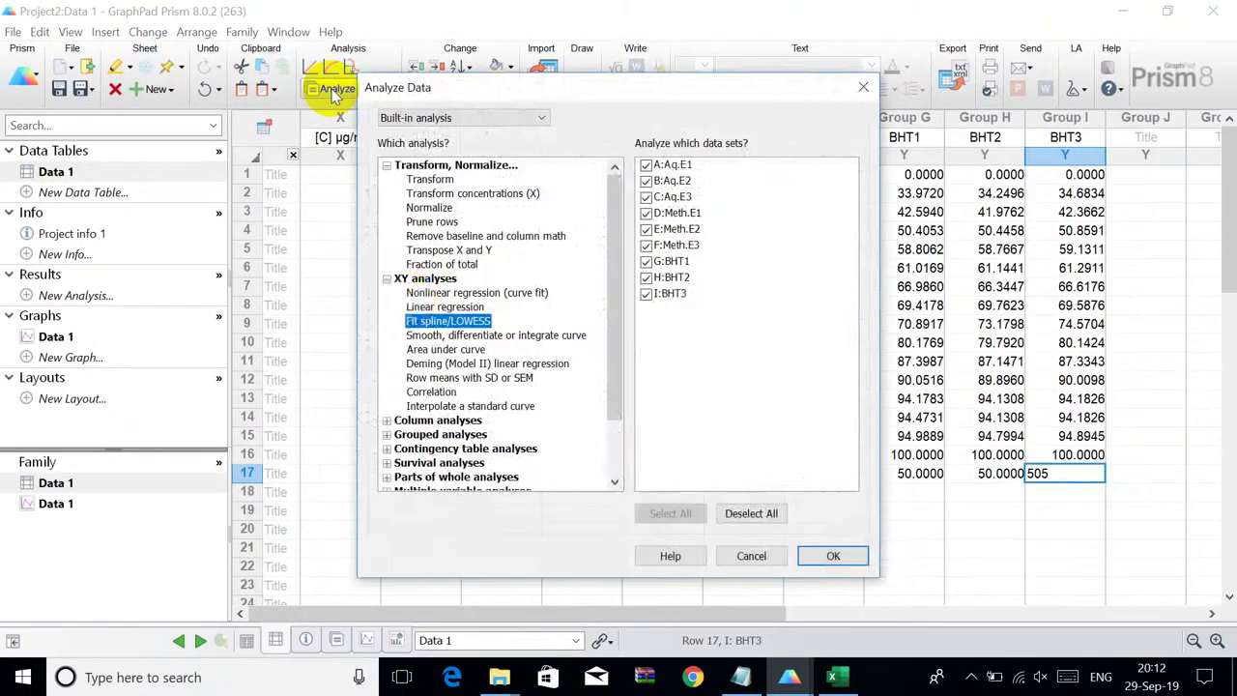
pyautogui.click(387, 278)
pyautogui.click(387, 166)
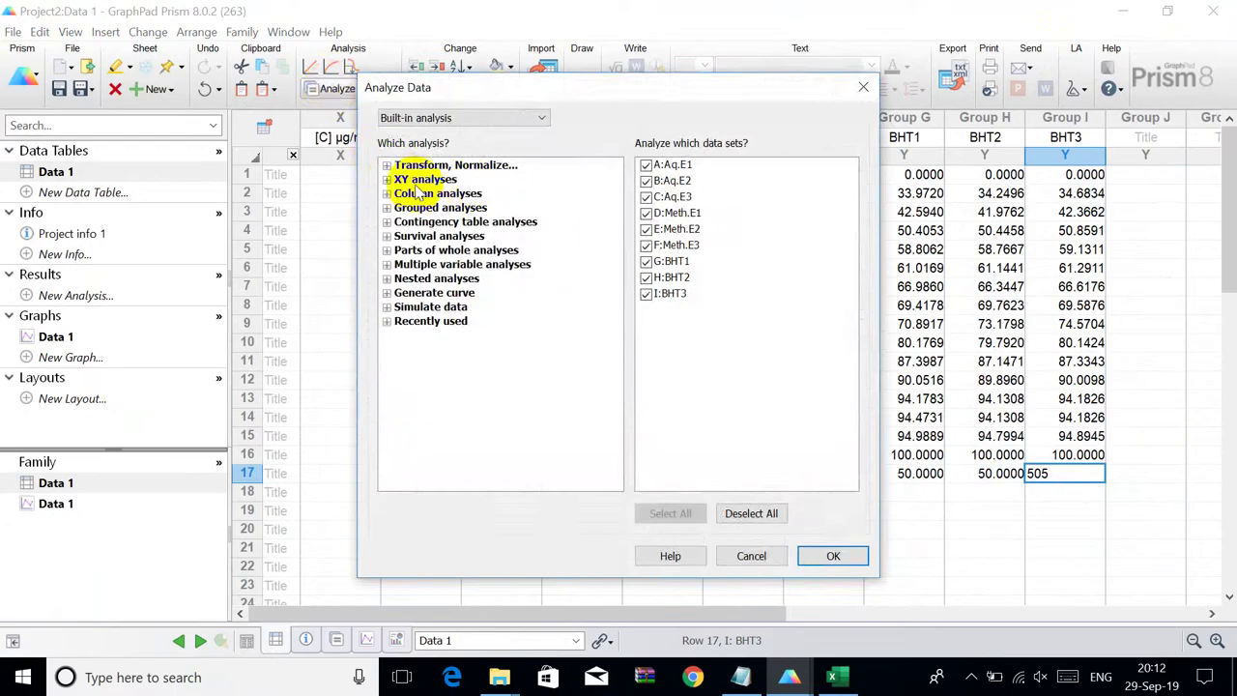
pyautogui.doubleClick(423, 179)
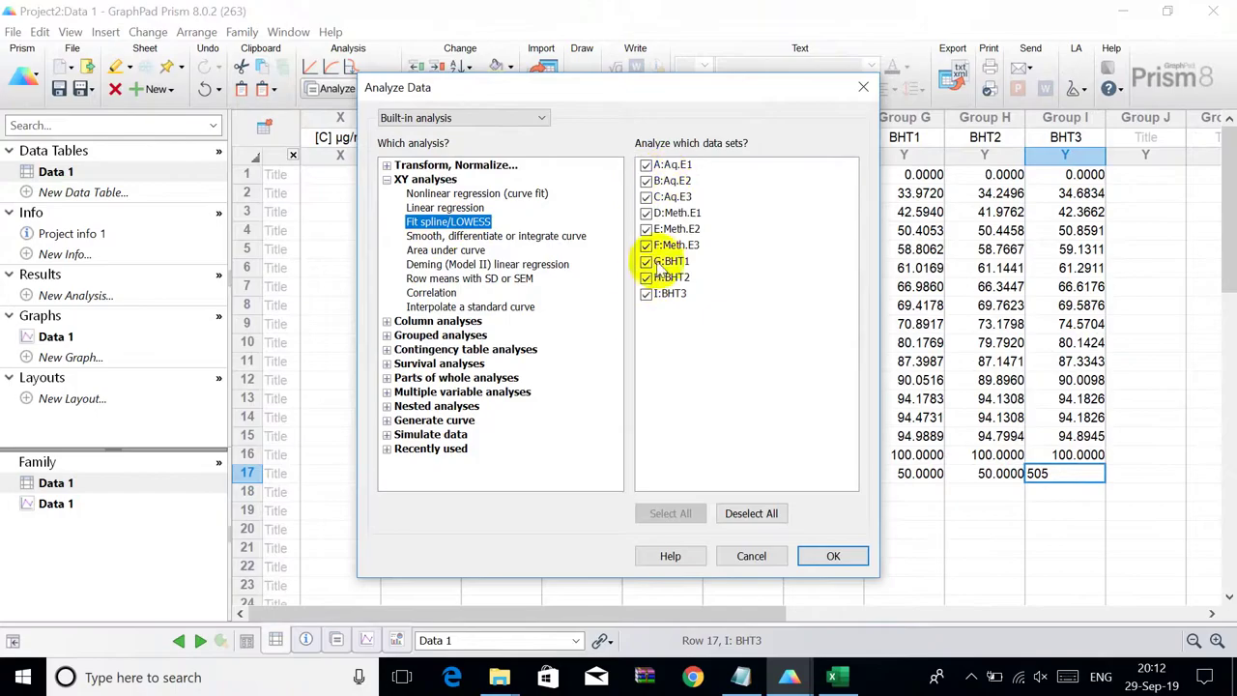
pyautogui.click(829, 556)
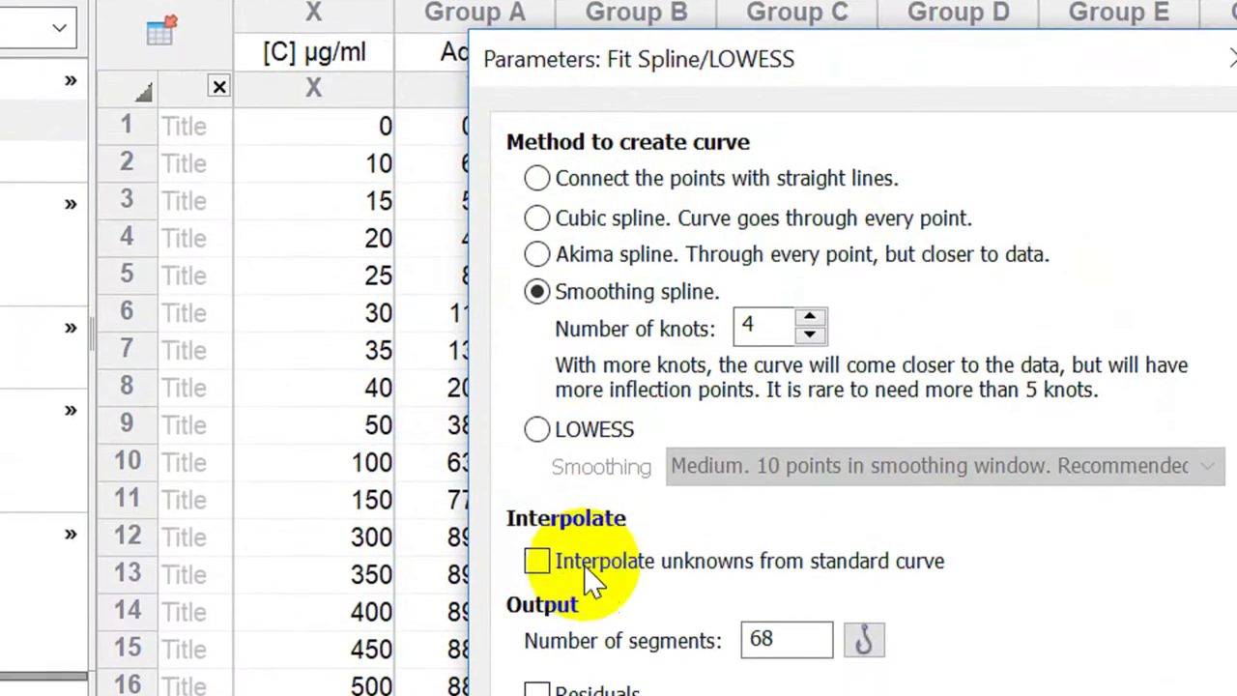
pyautogui.click(543, 564)
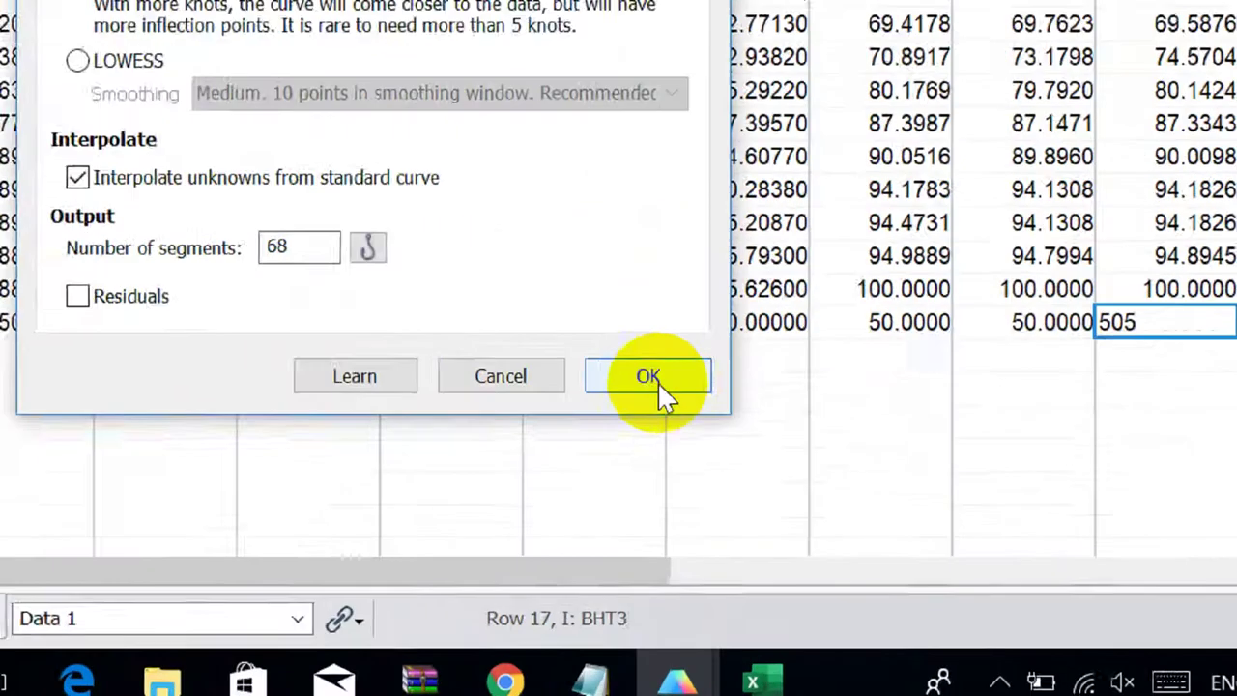
pyautogui.click(660, 391)
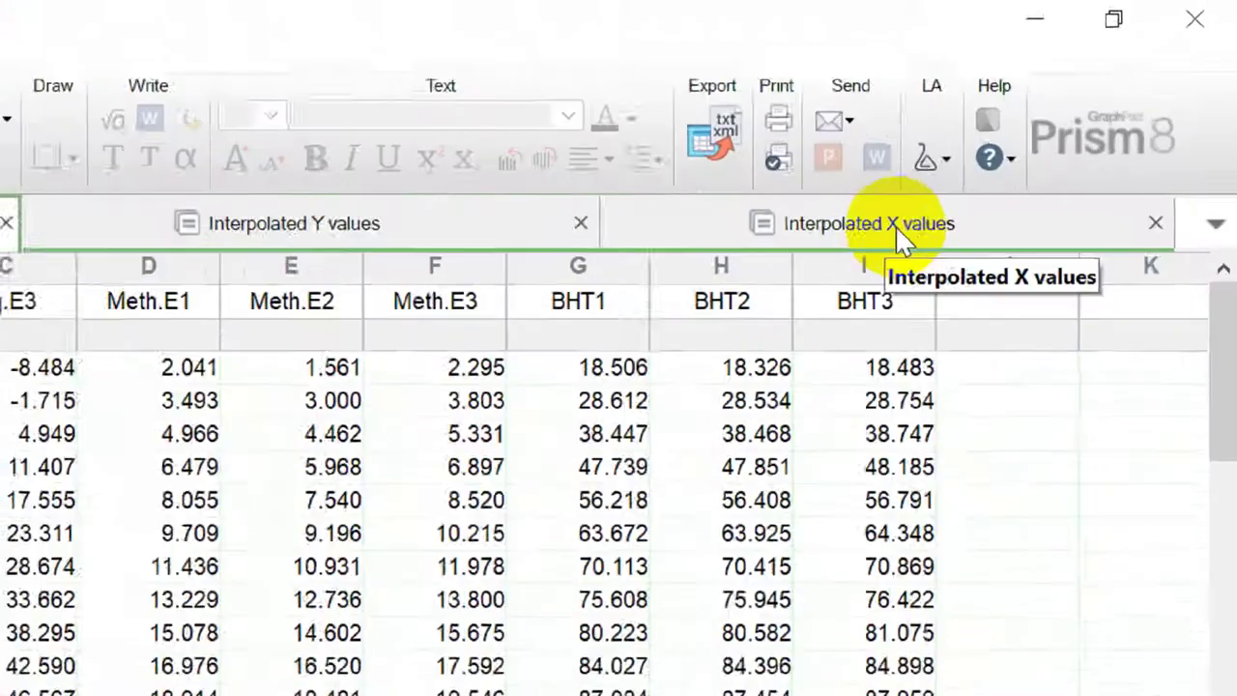
# - Open the Interpolated X values results and examine the interpolated concentrations against the entered values
pyautogui.click(835, 241)
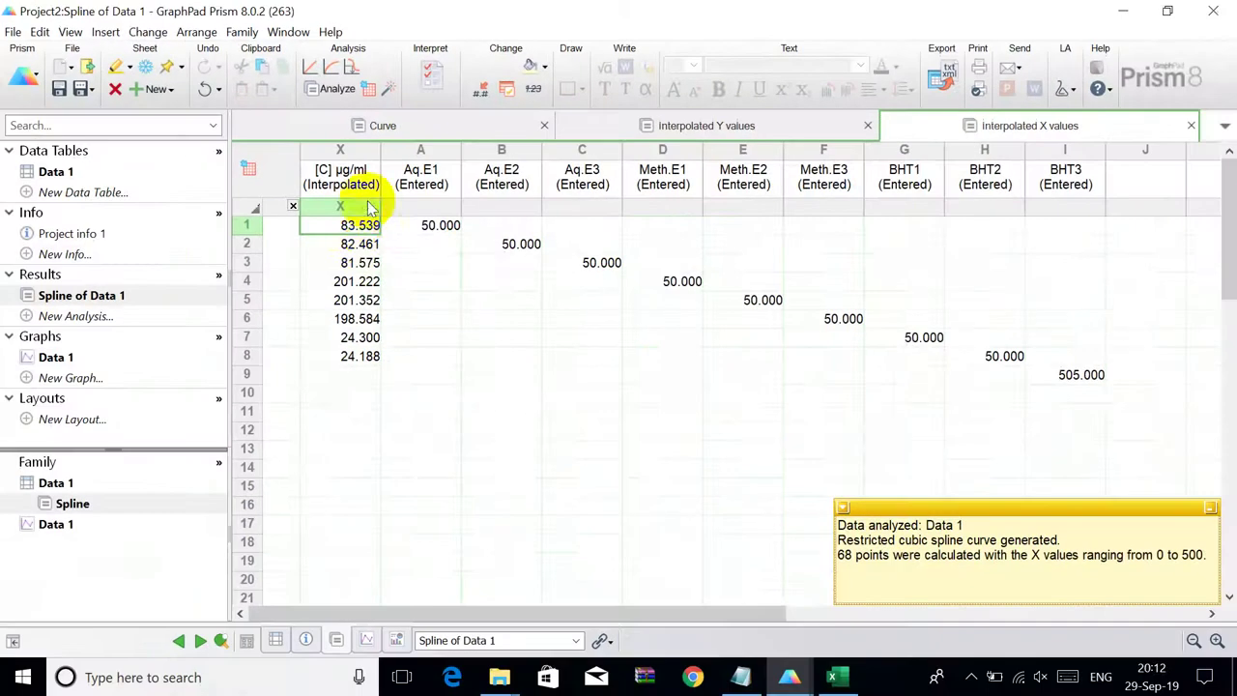
pyautogui.moveTo(362, 226); pyautogui.dragTo(359, 345)
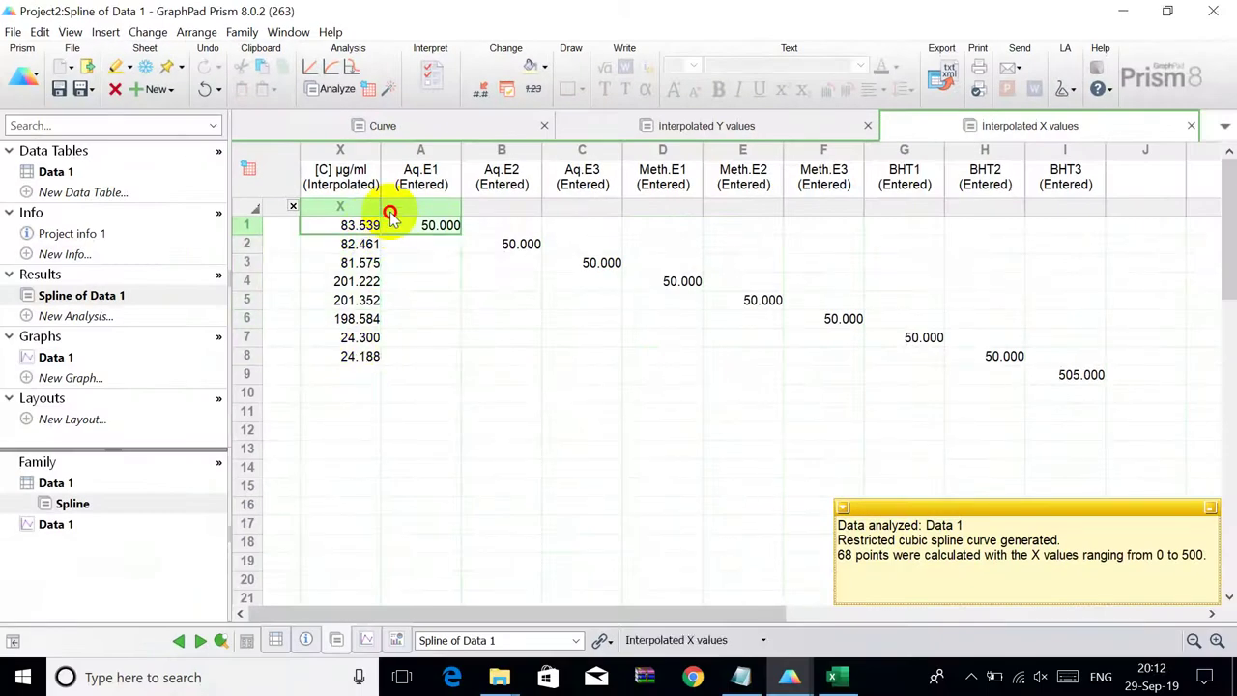
pyautogui.moveTo(399, 171); pyautogui.dragTo(1082, 373)
pyautogui.click(350, 227)
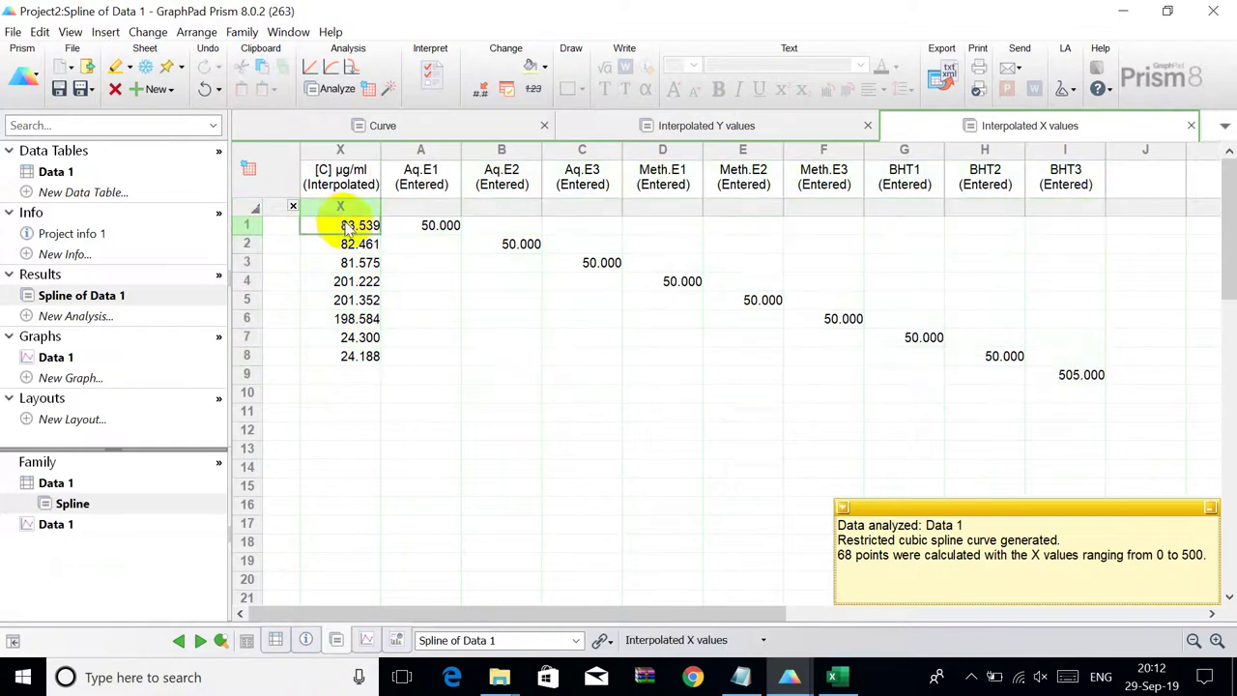
# - Highlight the interpolated X values in rows 1 to 3 and the Aq.E1 to Aq.E3 column titles in yellow
pyautogui.moveTo(350, 227); pyautogui.dragTo(348, 262)
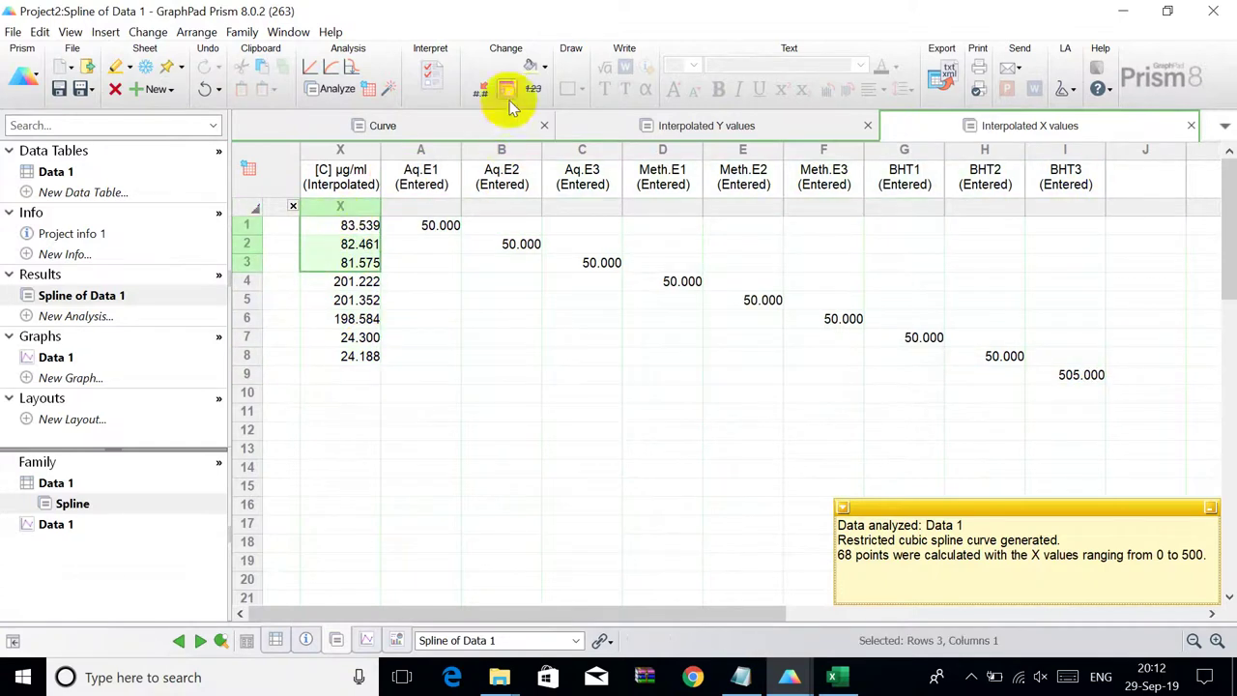
pyautogui.click(543, 67)
pyautogui.click(548, 91)
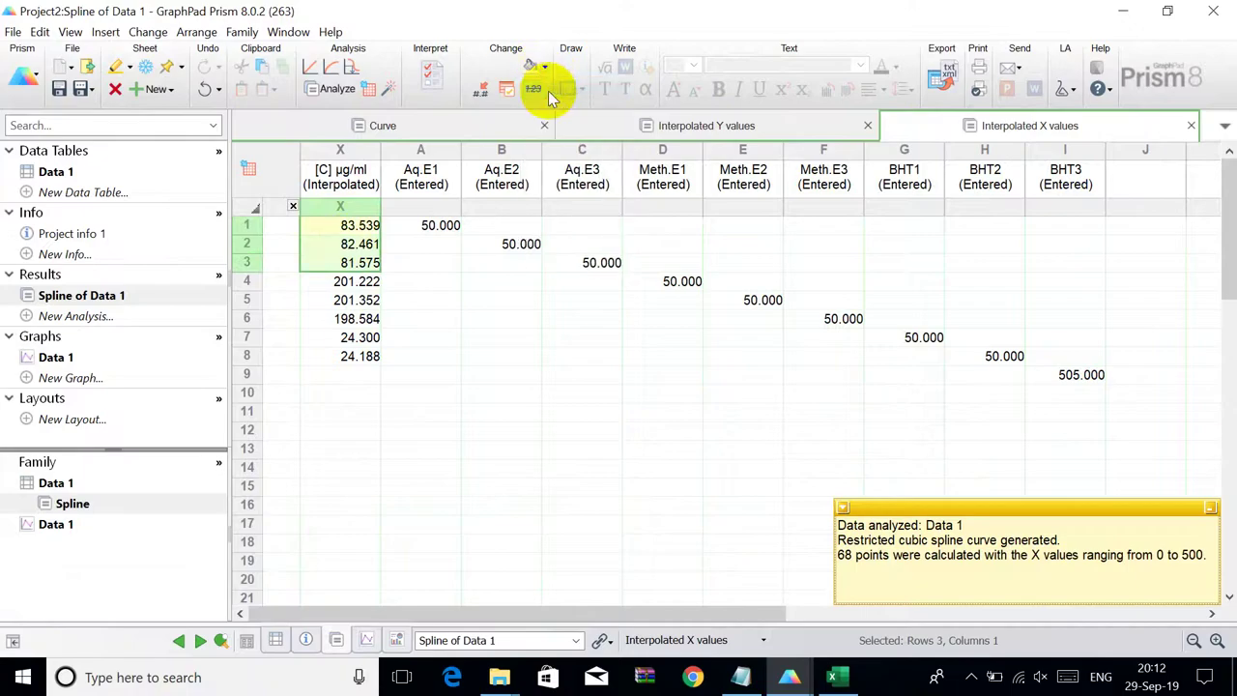
pyautogui.moveTo(419, 174); pyautogui.dragTo(570, 174)
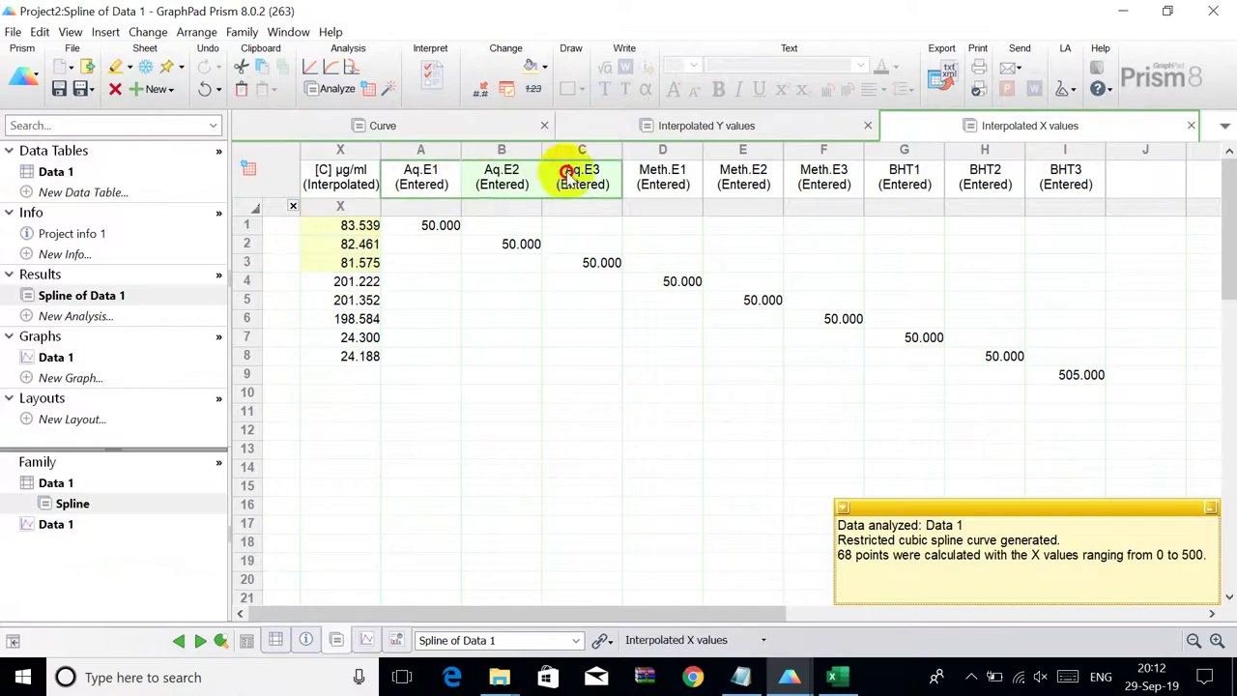
# - Highlight the interpolated X values in rows 4 to 6 and the Meth.E1 to Meth.E3 column titles in red
pyautogui.moveTo(361, 288); pyautogui.dragTo(359, 320)
pyautogui.click(544, 68)
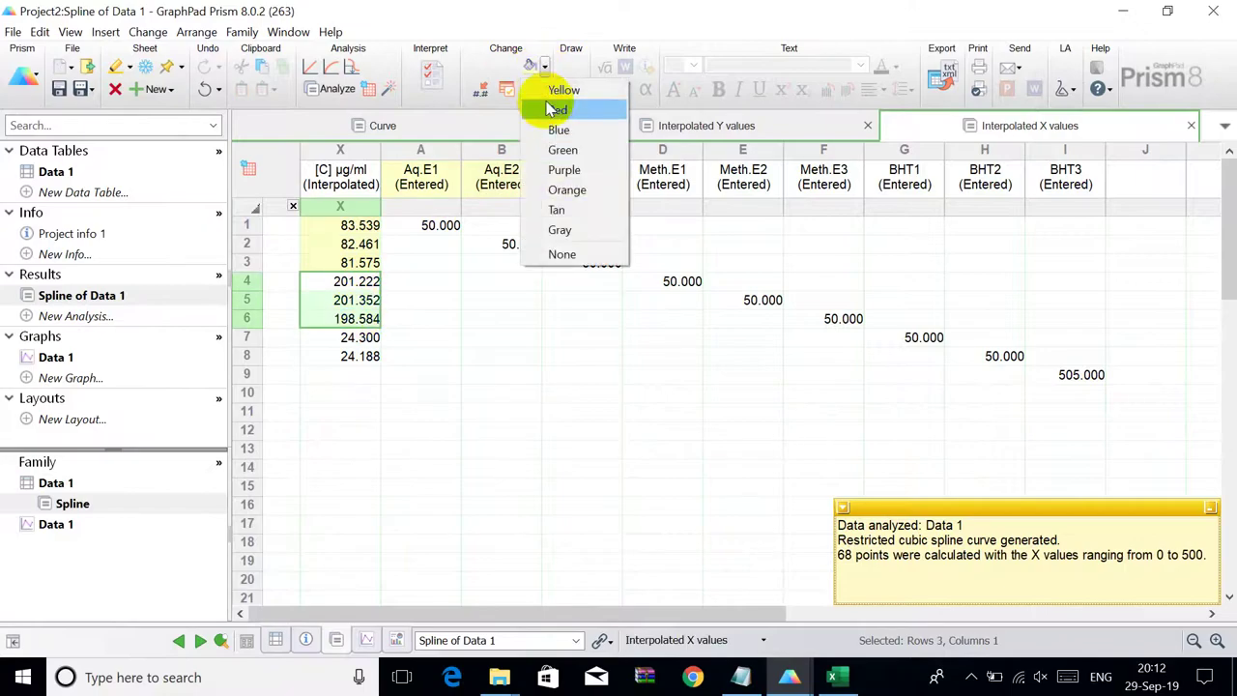
pyautogui.click(557, 110)
pyautogui.moveTo(645, 177); pyautogui.dragTo(826, 197)
pyautogui.click(528, 64)
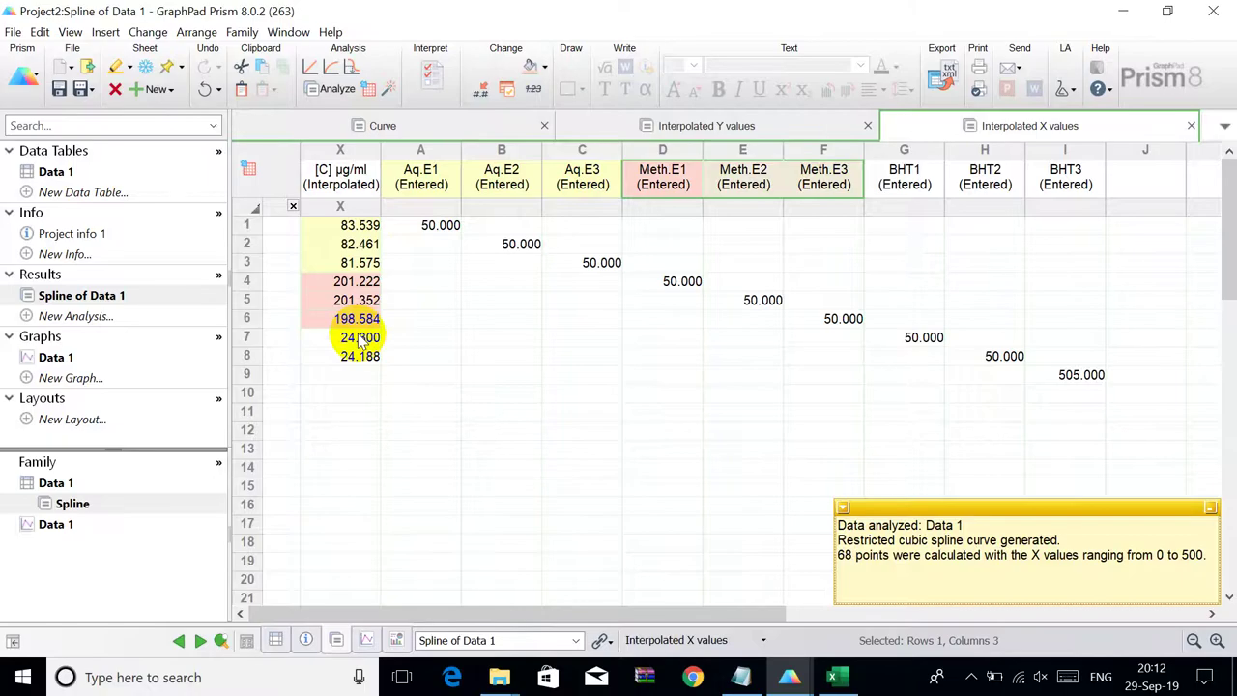
# - Highlight the interpolated X values in rows 7 to 9 and the BHT1 to BHT3 column titles in blue
pyautogui.moveTo(360, 339); pyautogui.dragTo(362, 375)
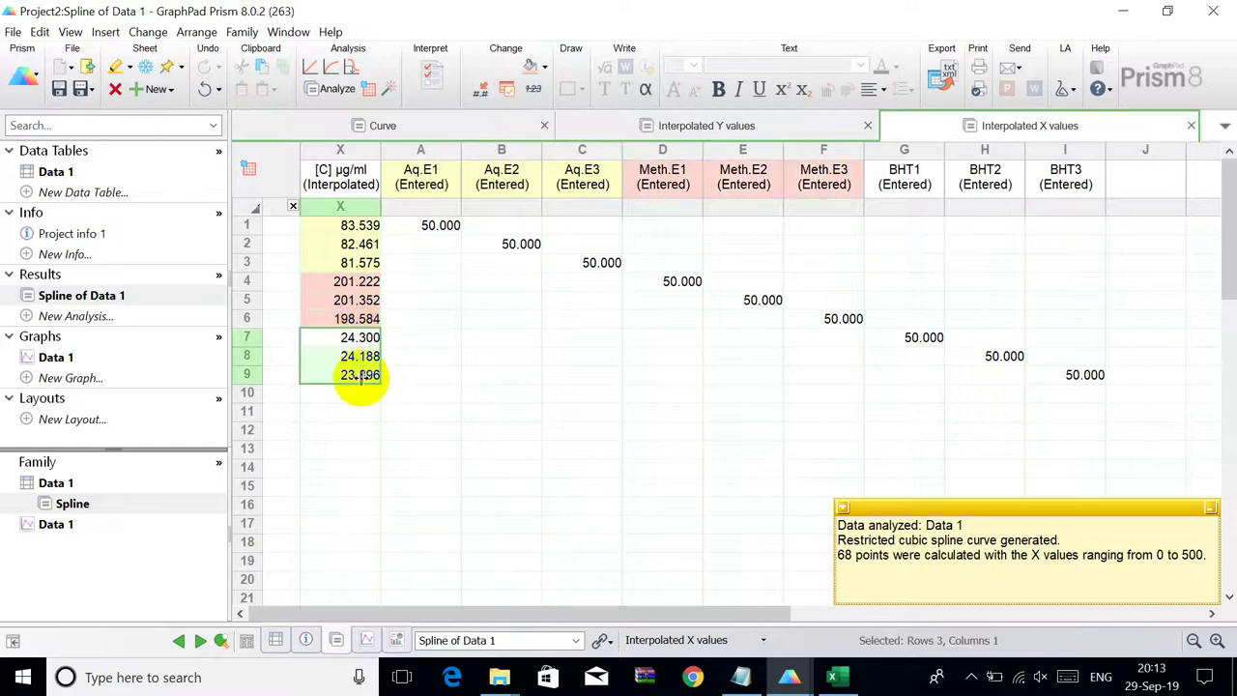
pyautogui.click(544, 67)
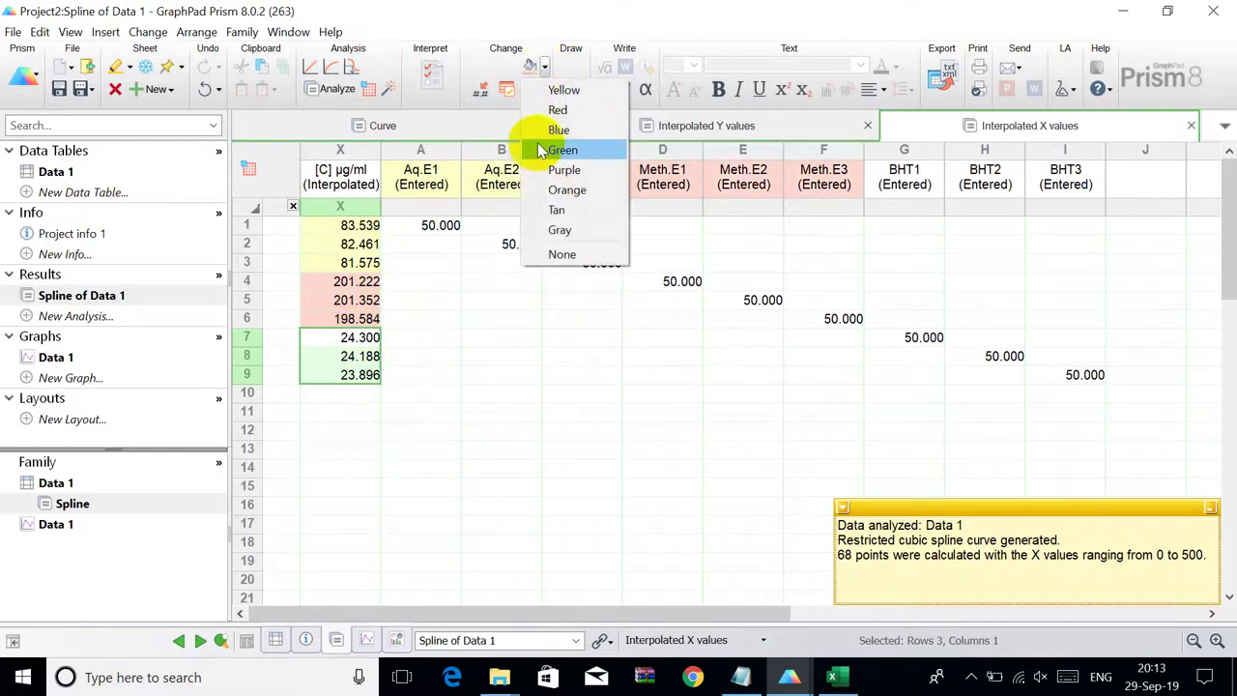
pyautogui.click(544, 131)
pyautogui.moveTo(900, 174); pyautogui.dragTo(1048, 182)
pyautogui.click(530, 64)
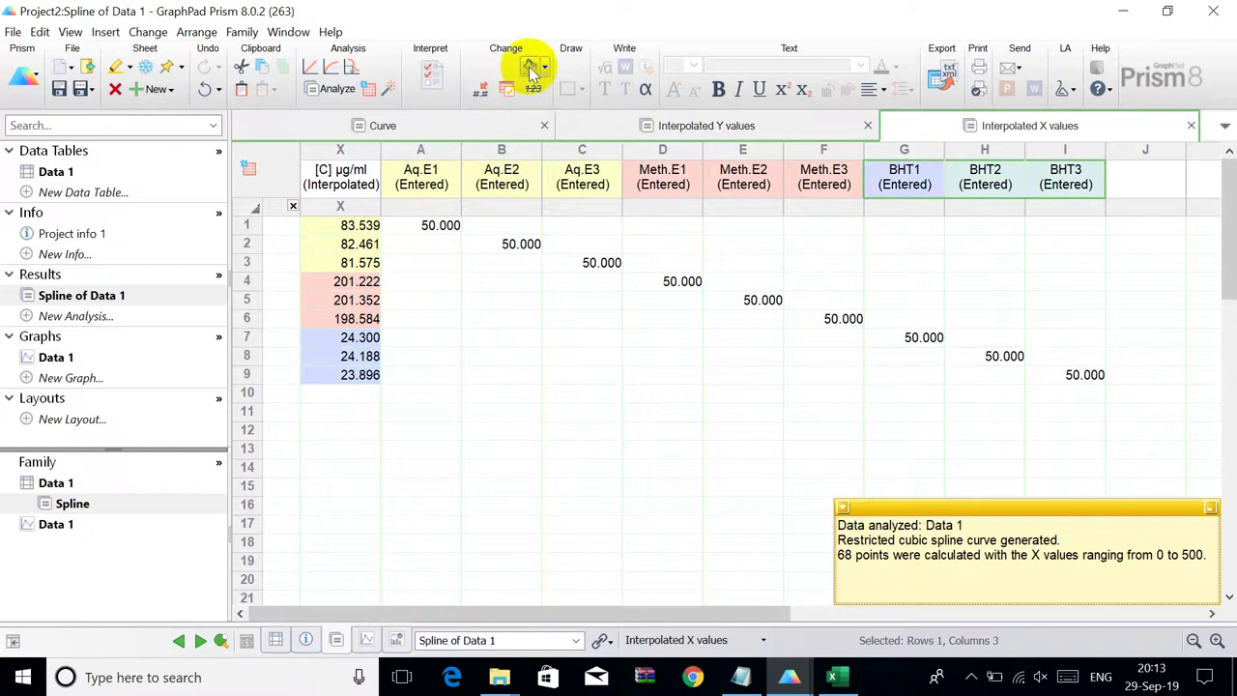
# - Dock the results window to half of the screen and select all nine interpolated X values
pyautogui.moveTo(331, 222); pyautogui.dragTo(340, 377)
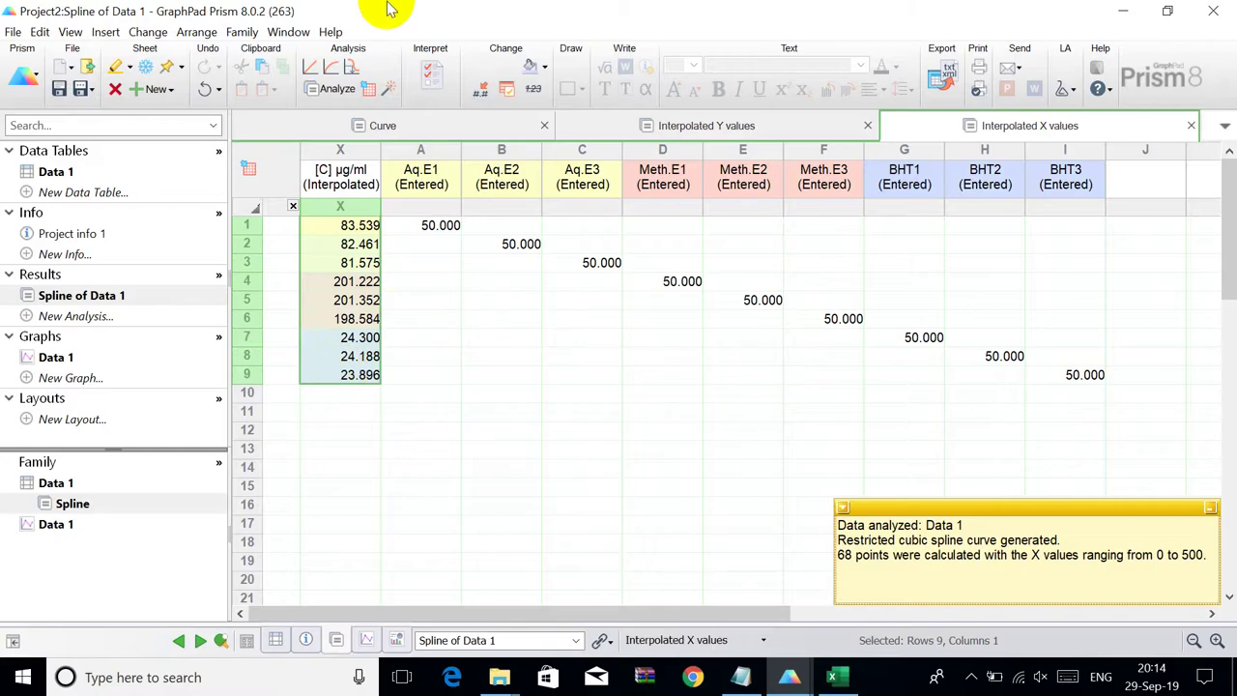
pyautogui.moveTo(389, 8); pyautogui.dragTo(2, 193)
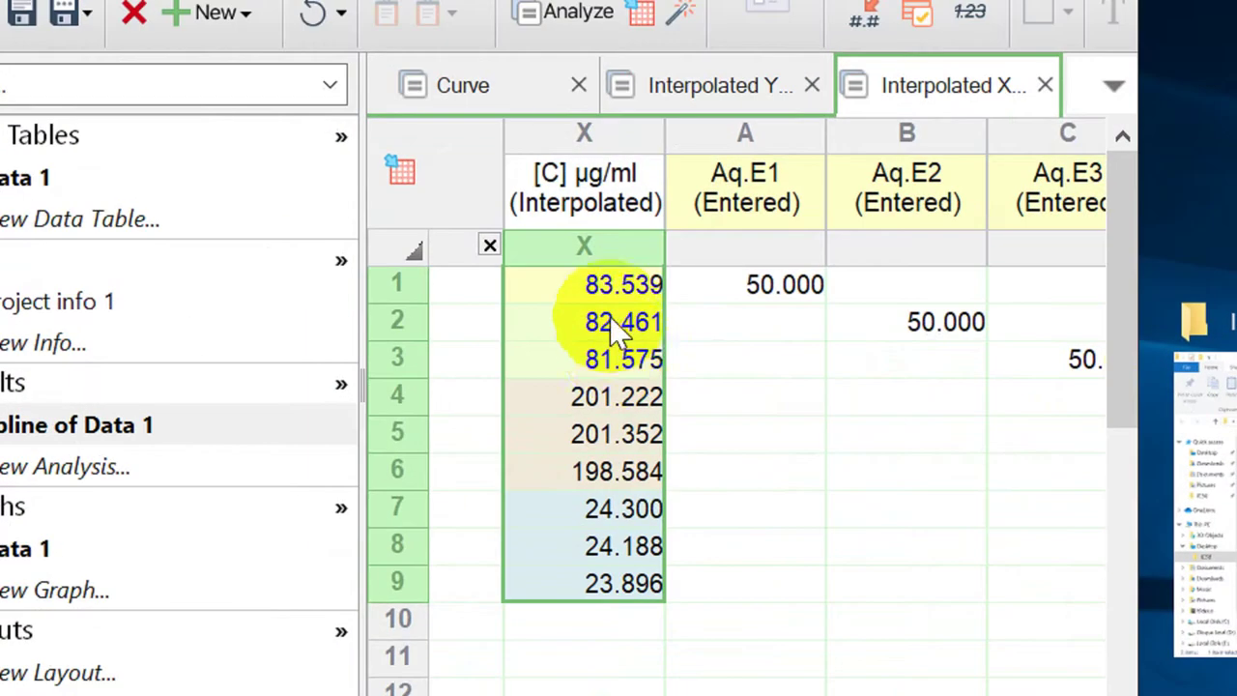
pyautogui.click(356, 270)
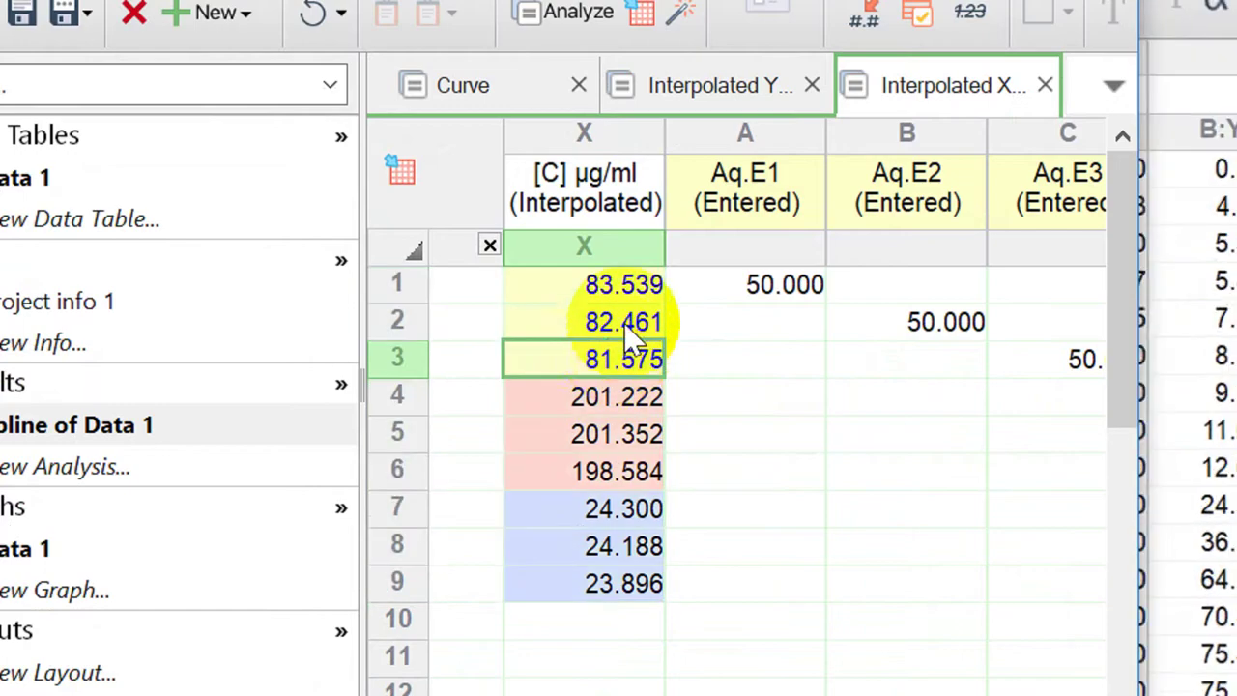
pyautogui.moveTo(618, 285); pyautogui.dragTo(580, 580)
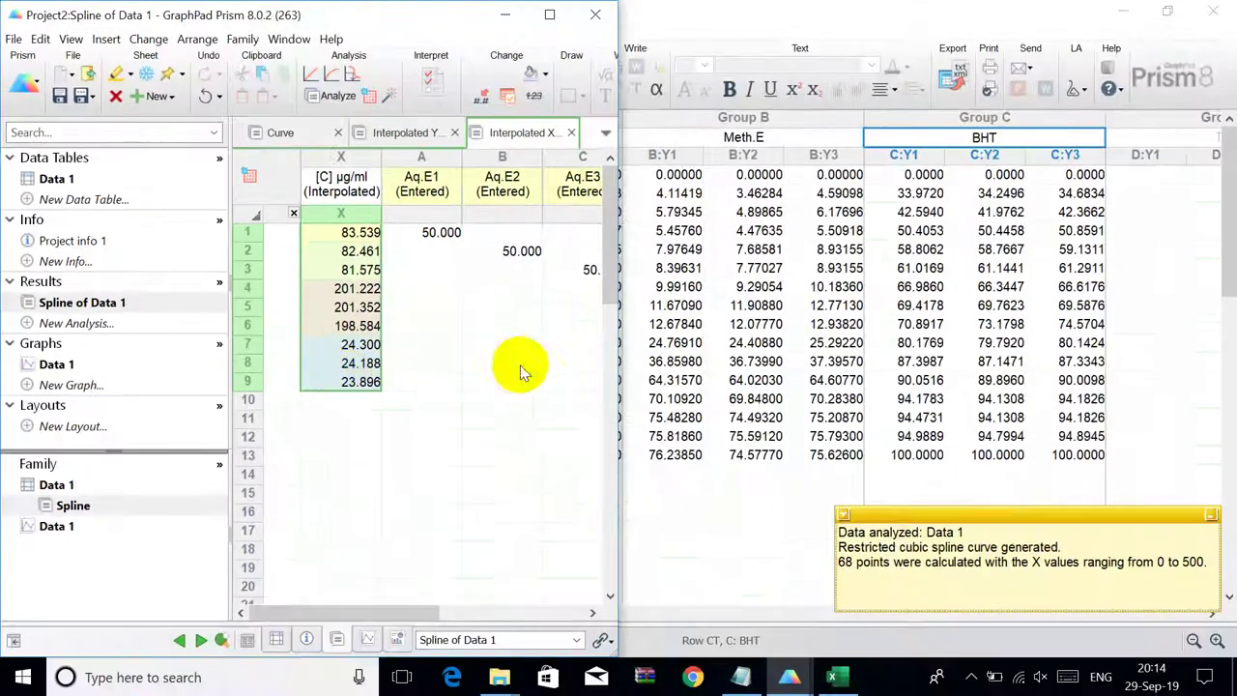
# - Switch to the Notepad notes, add the lines "that's it this is your IC50" and "now you must get the SD", and minimize the notes
pyautogui.click(740, 677)
pyautogui.click(983, 267)
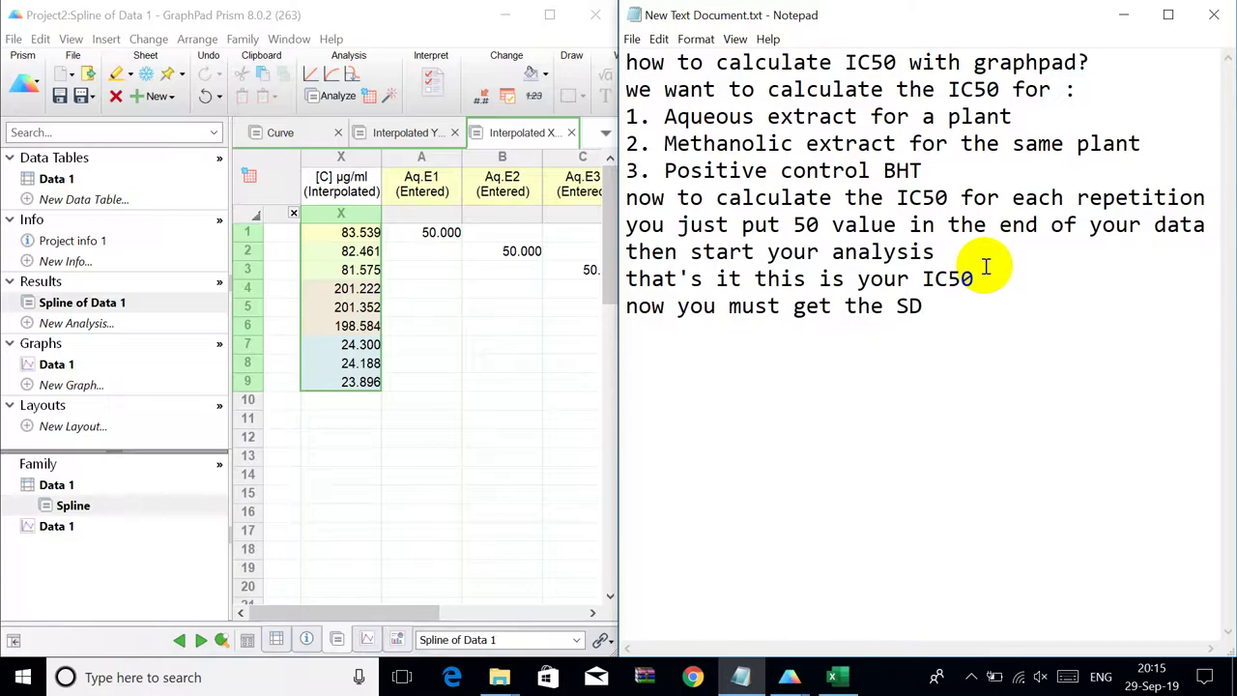
pyautogui.doubleClick(982, 197)
pyautogui.click(1121, 16)
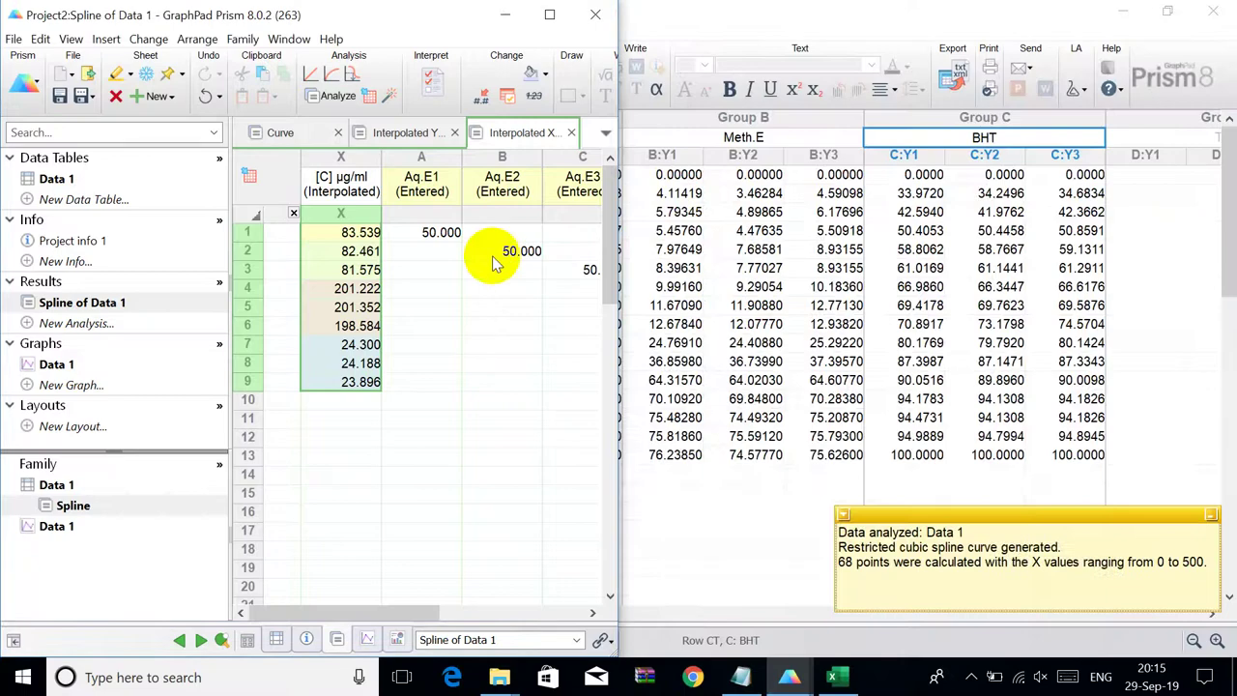
# - Maximize the Prism results window and copy the nine selected interpolated X values
pyautogui.click(548, 15)
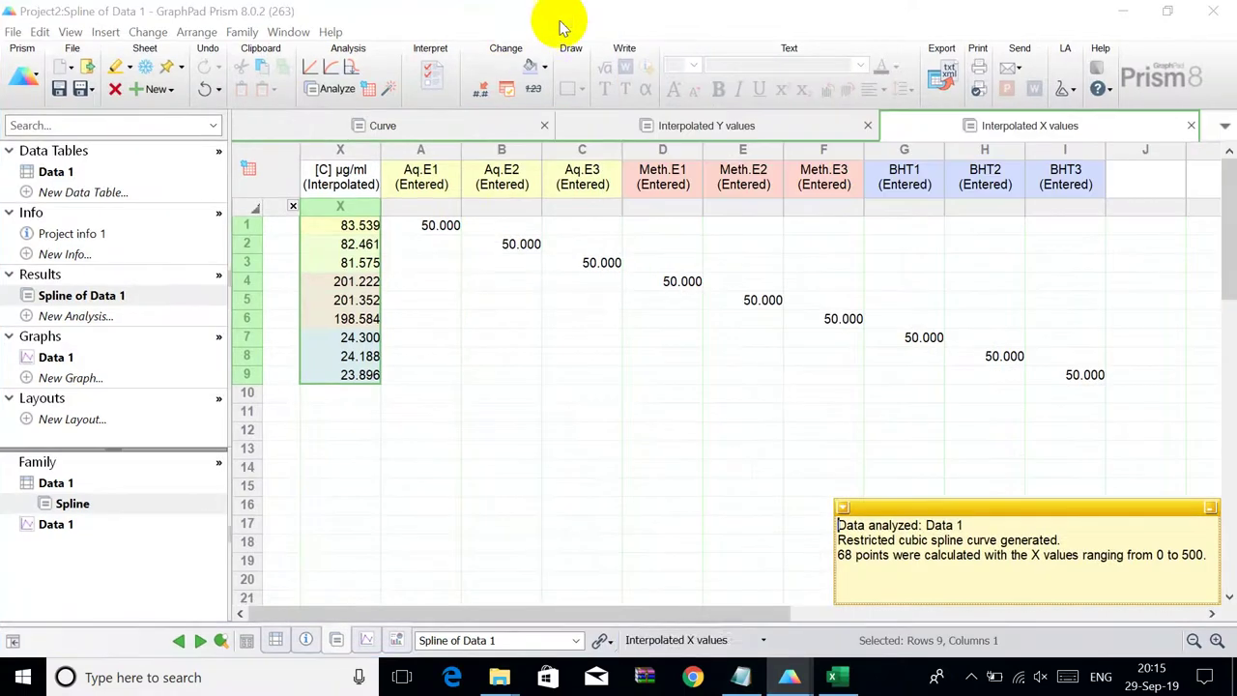
pyautogui.rightClick(360, 226)
pyautogui.click(400, 235)
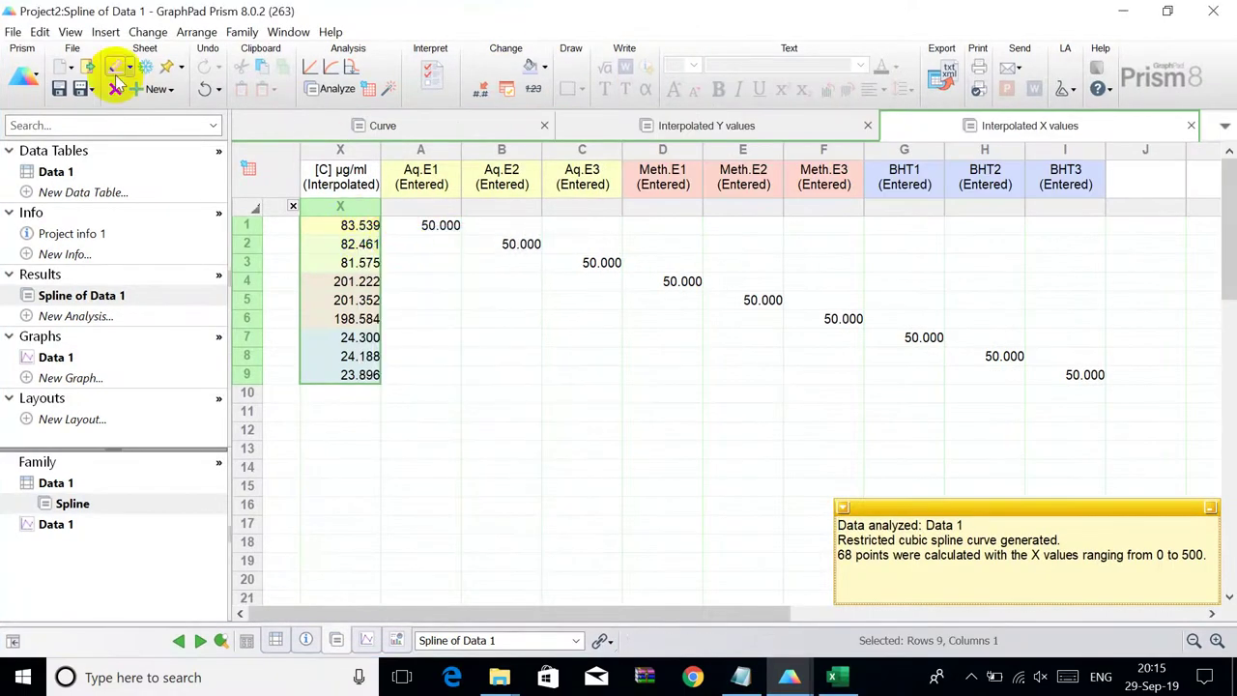
# - Create a new project with a Grouped table of 3 replicate subcolumns and paste the copied values transposed into its first row
pyautogui.click(13, 33)
pyautogui.moveTo(300, 54)
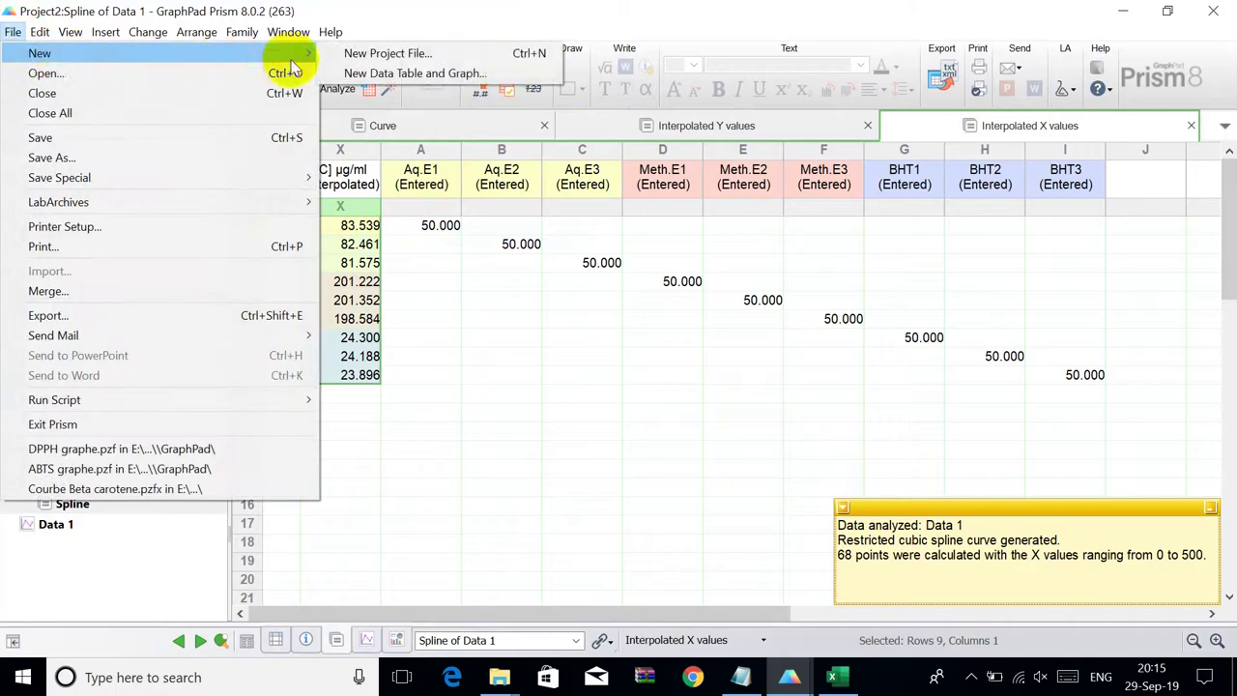
pyautogui.click(387, 54)
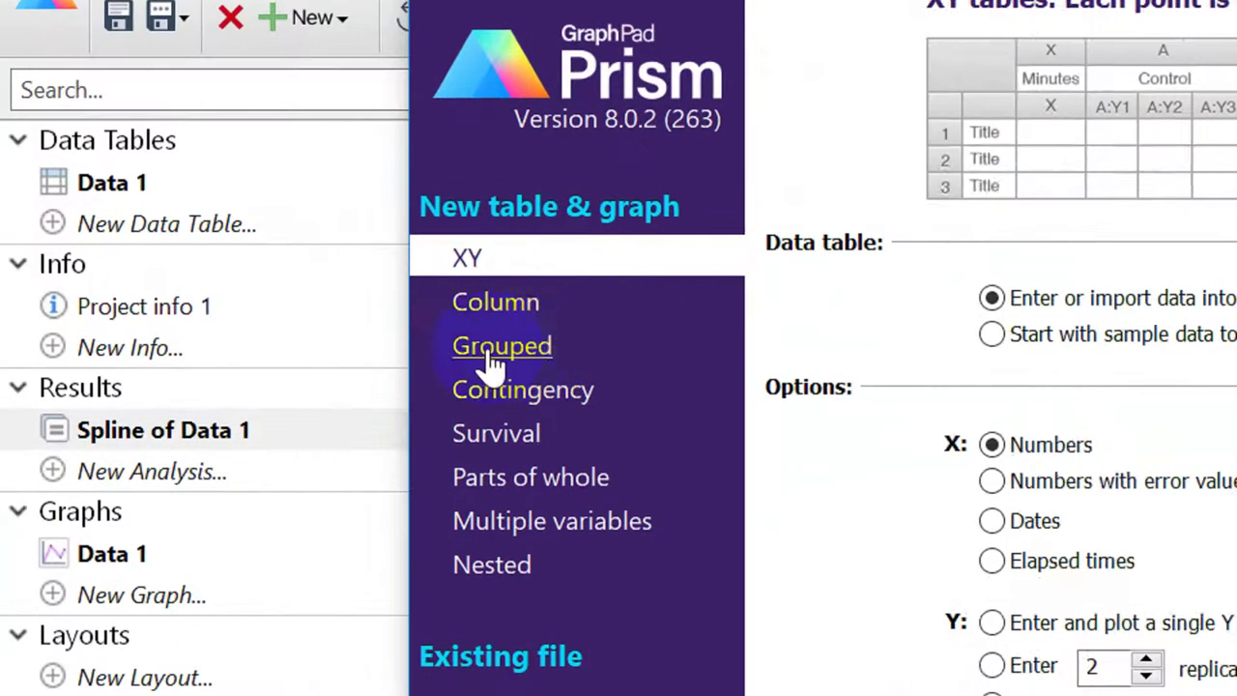
pyautogui.click(494, 357)
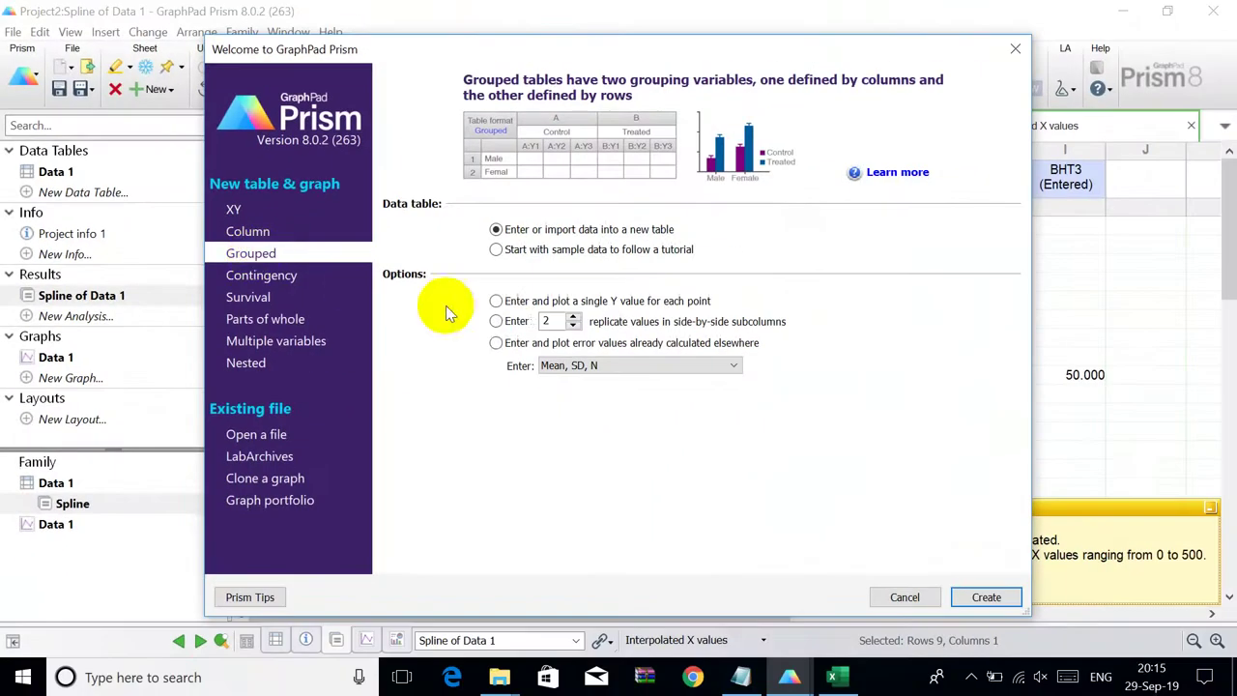
pyautogui.click(498, 320)
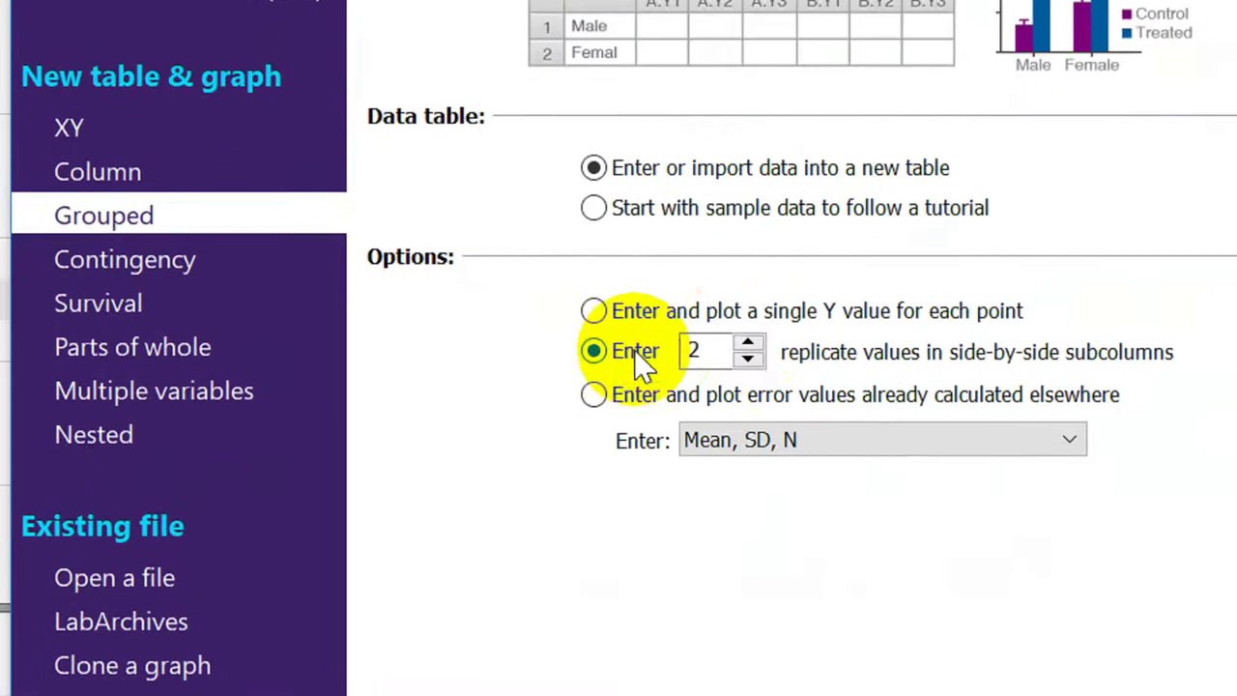
pyautogui.click(692, 337)
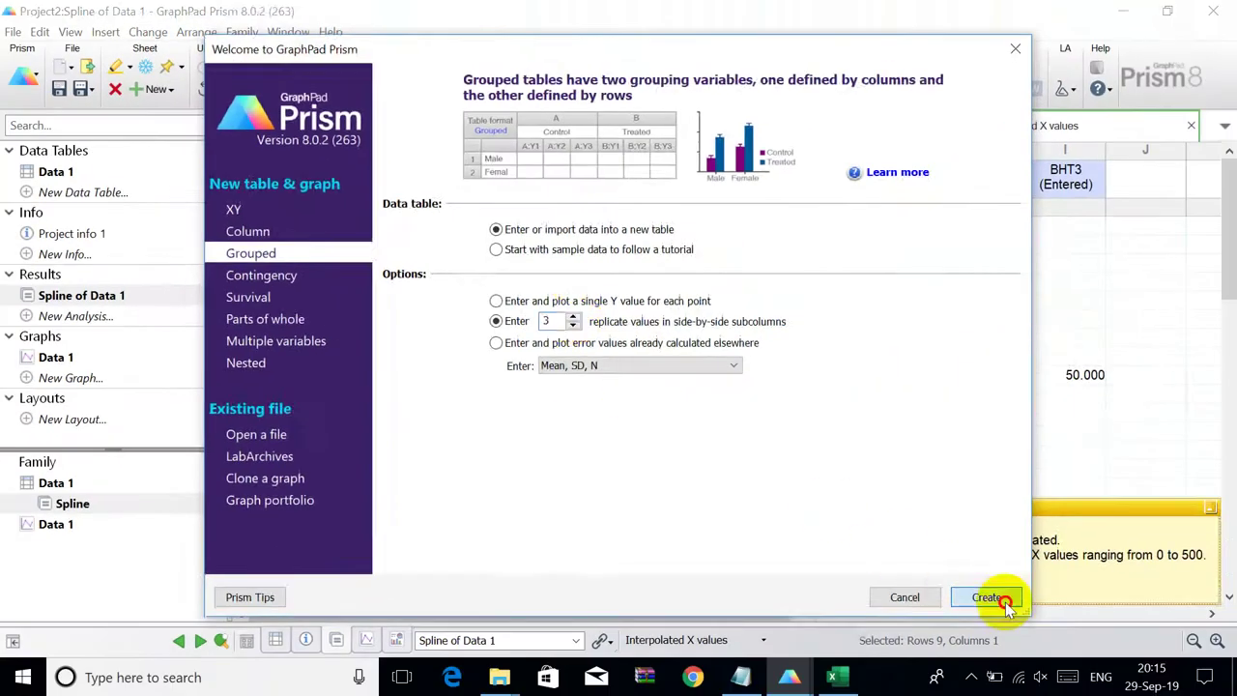
pyautogui.click(1087, 641)
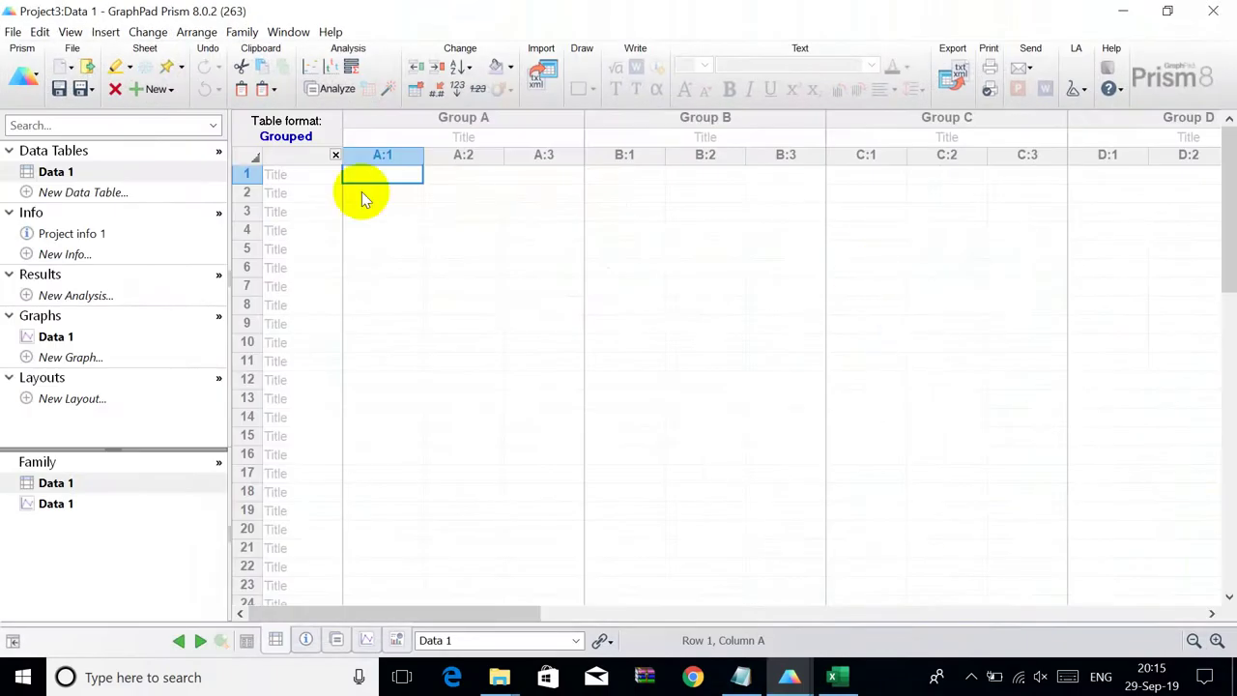
pyautogui.click(273, 89)
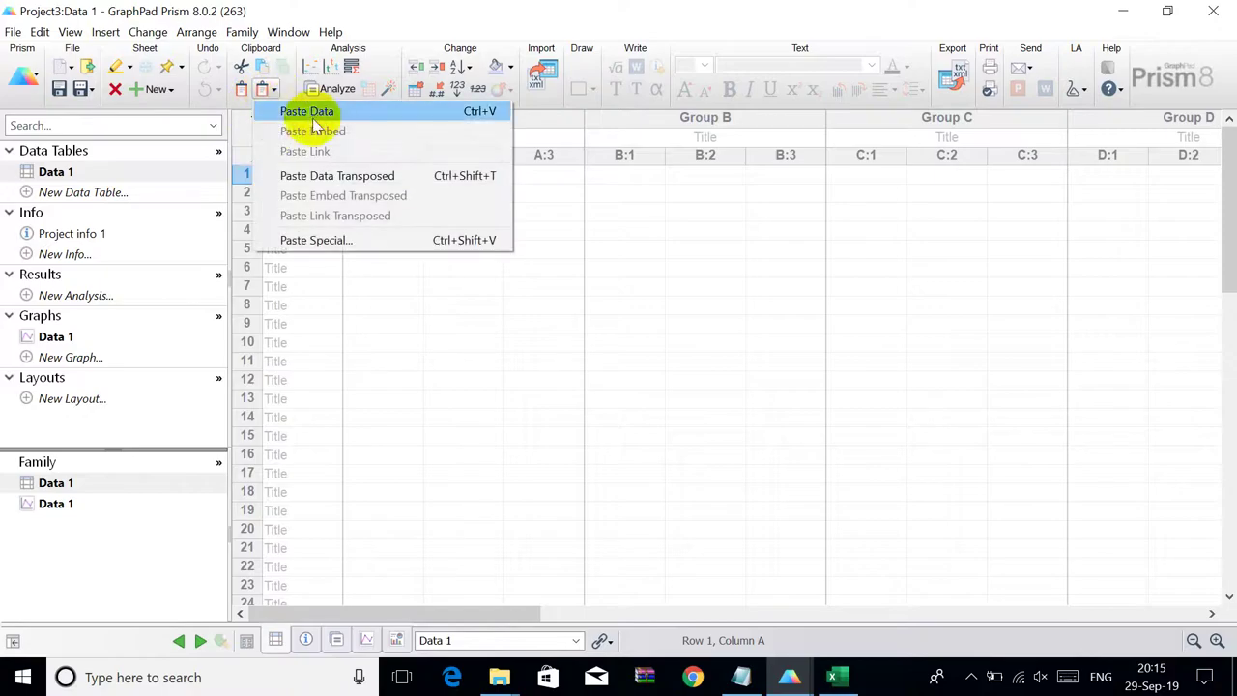
pyautogui.click(311, 175)
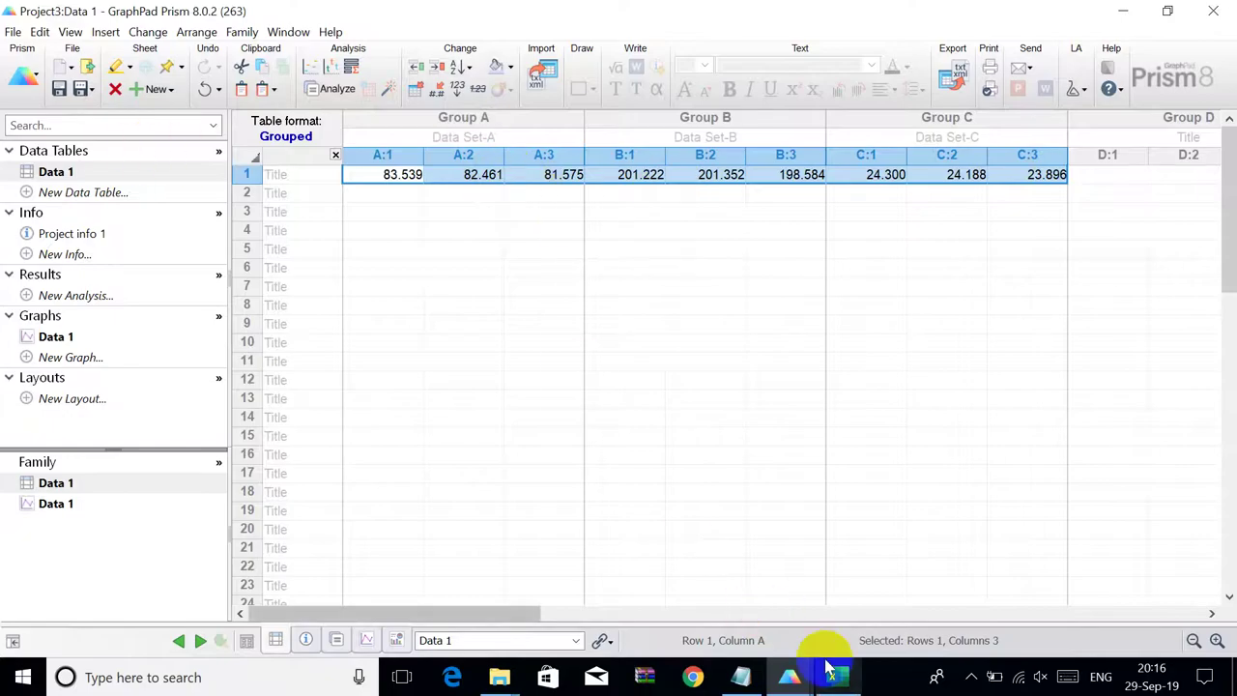
# - Switch to the Project1 data table and copy the group titles Aq.E, Meth.E and BHT
pyautogui.moveTo(794, 676)
pyautogui.click(623, 591)
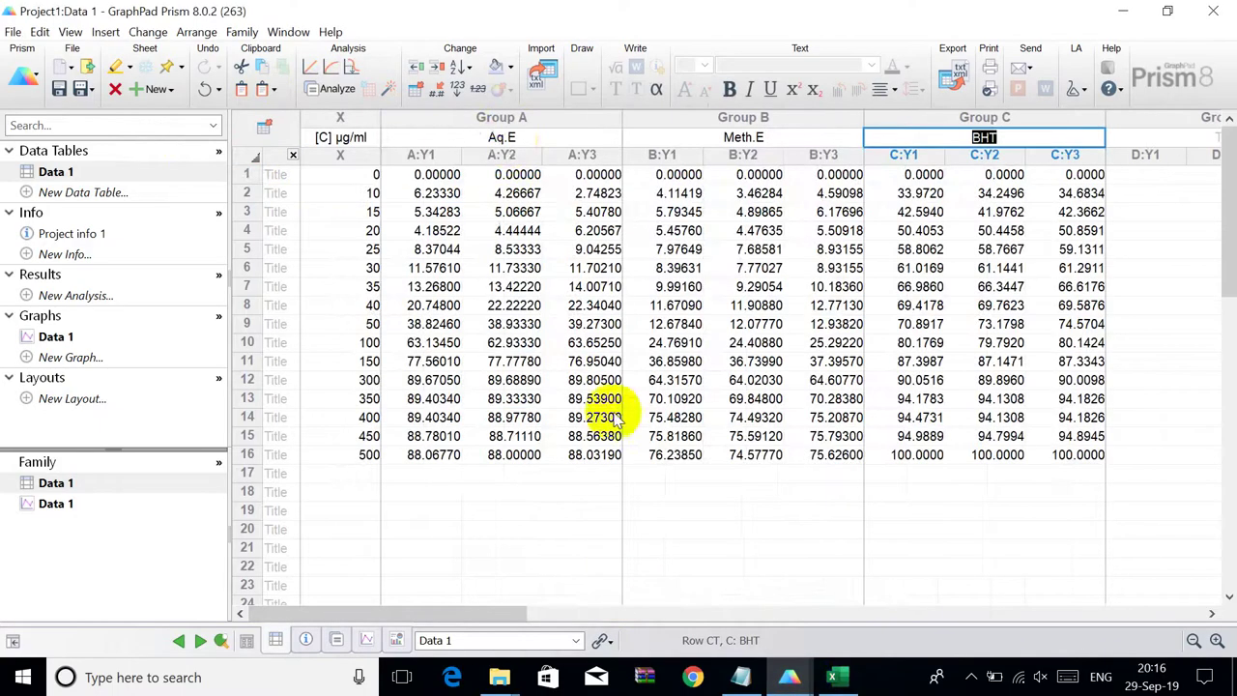
pyautogui.click(508, 135)
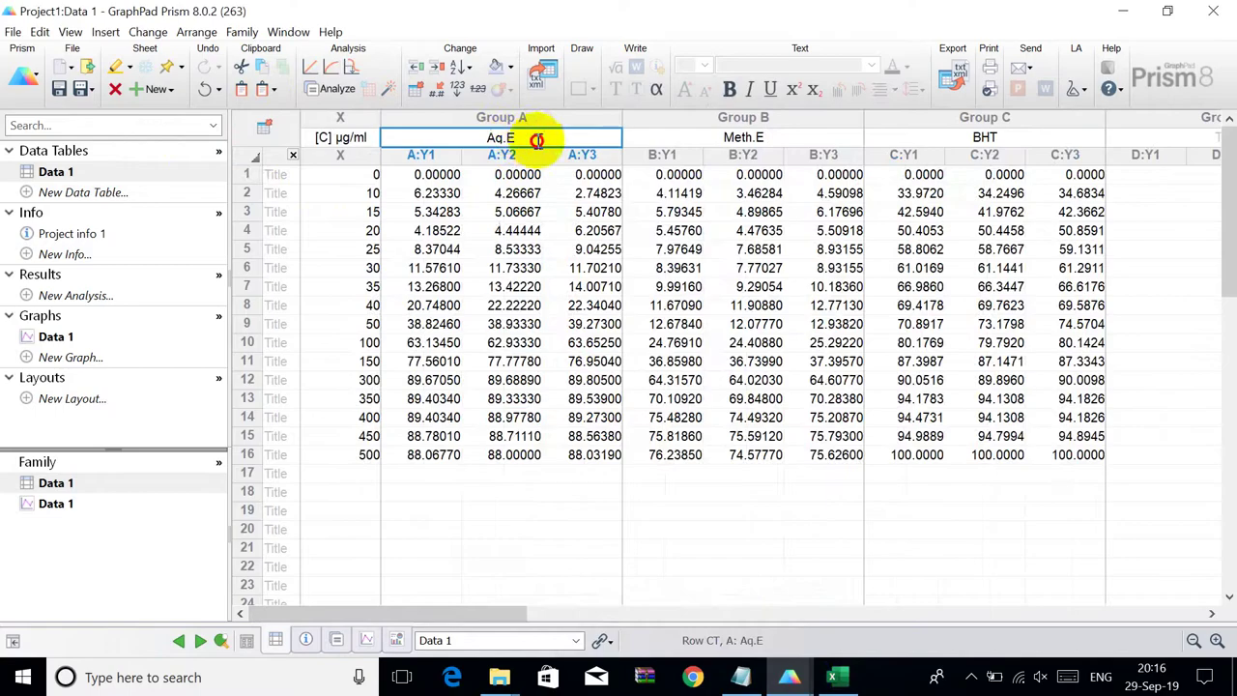
pyautogui.moveTo(537, 138); pyautogui.dragTo(985, 138)
pyautogui.rightClick(985, 138)
pyautogui.click(1005, 172)
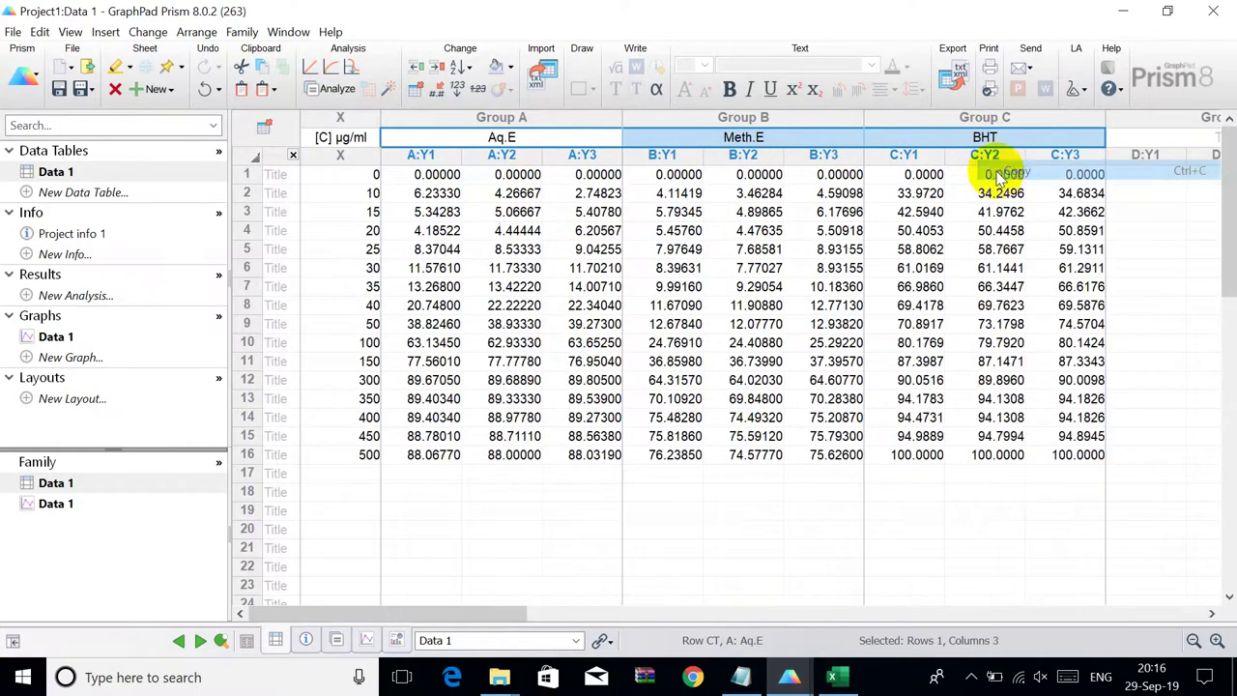
# - Return to Project3 and paste the copied names as the titles of groups A to C
pyautogui.moveTo(790, 674)
pyautogui.click(957, 612)
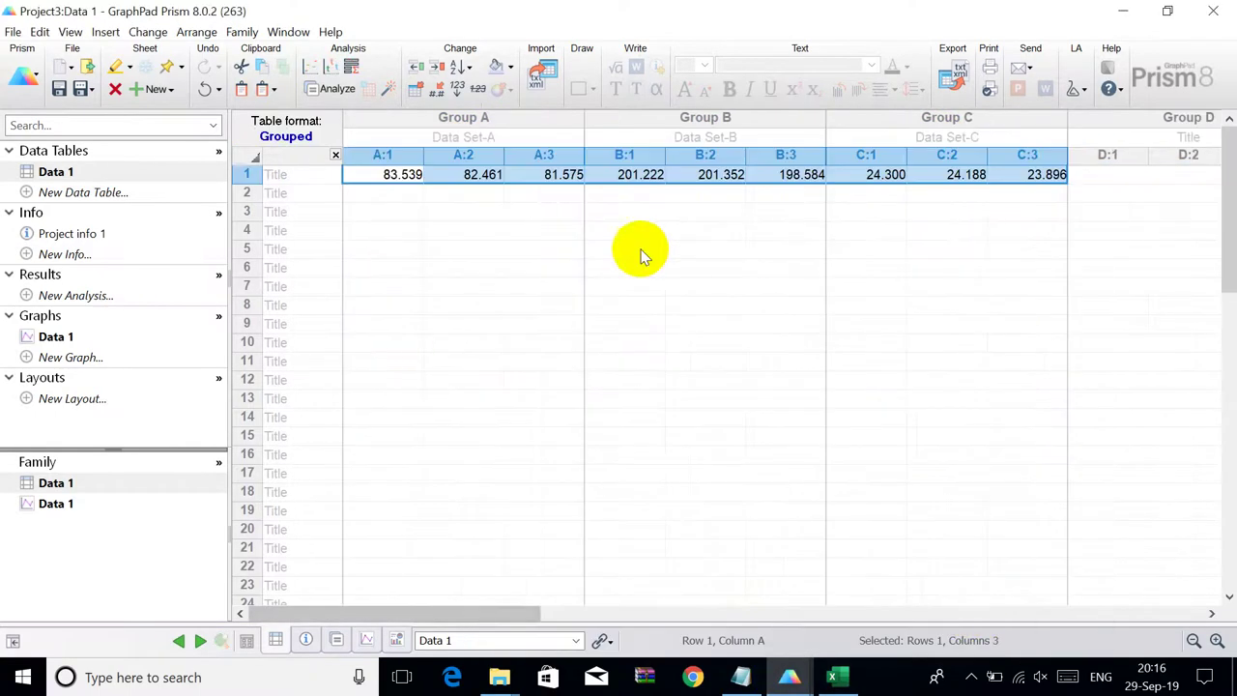
pyautogui.click(497, 134)
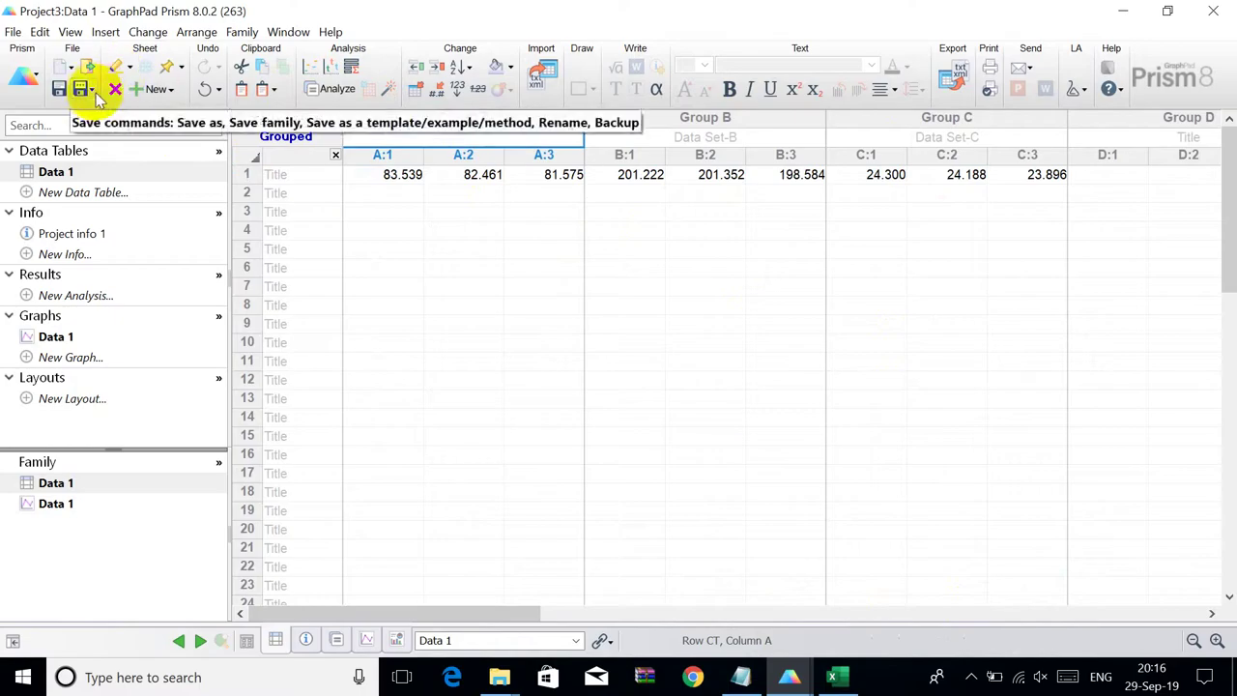
pyautogui.click(275, 89)
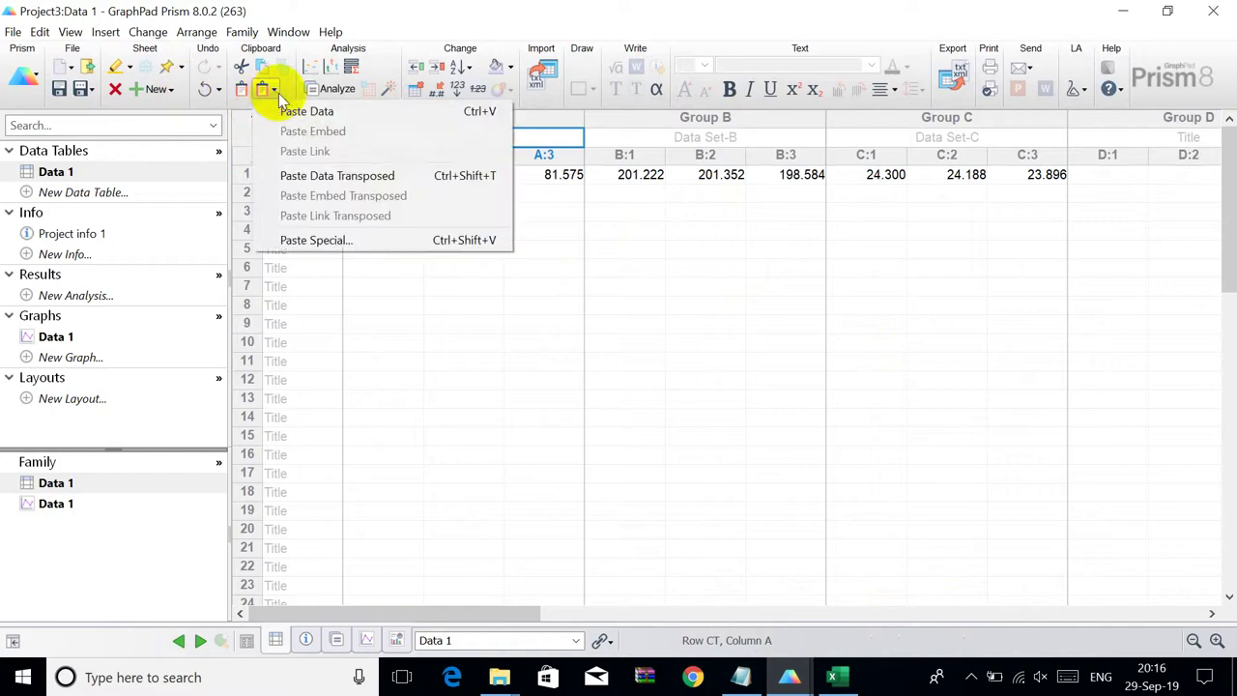
pyautogui.click(300, 111)
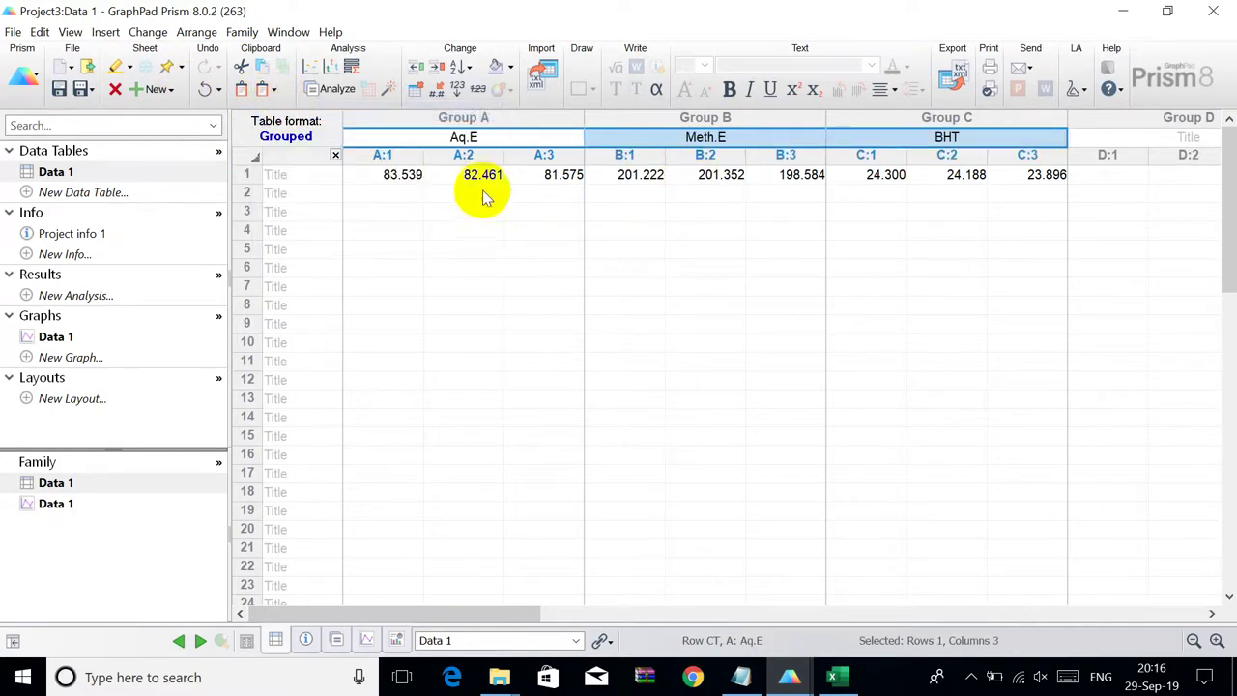
# - Analyze all three data sets with the grouped analysis Row means with SD, calculating a mean for each data set
pyautogui.doubleClick(406, 179)
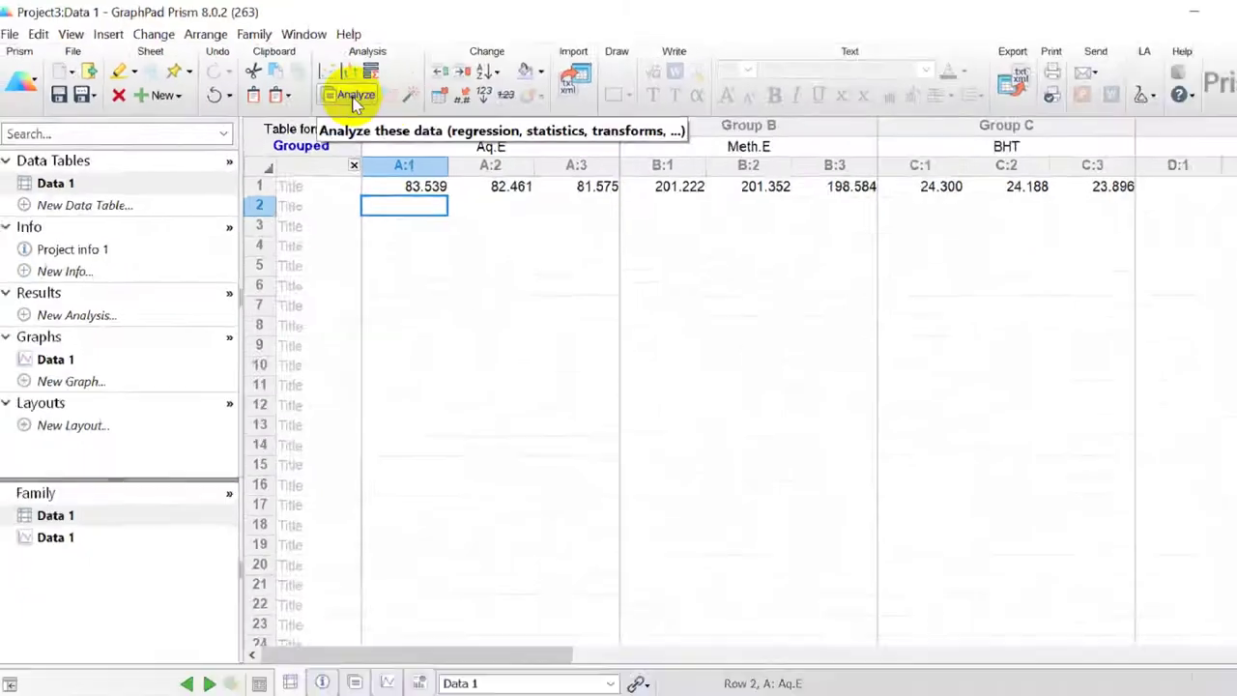
pyautogui.click(606, 181)
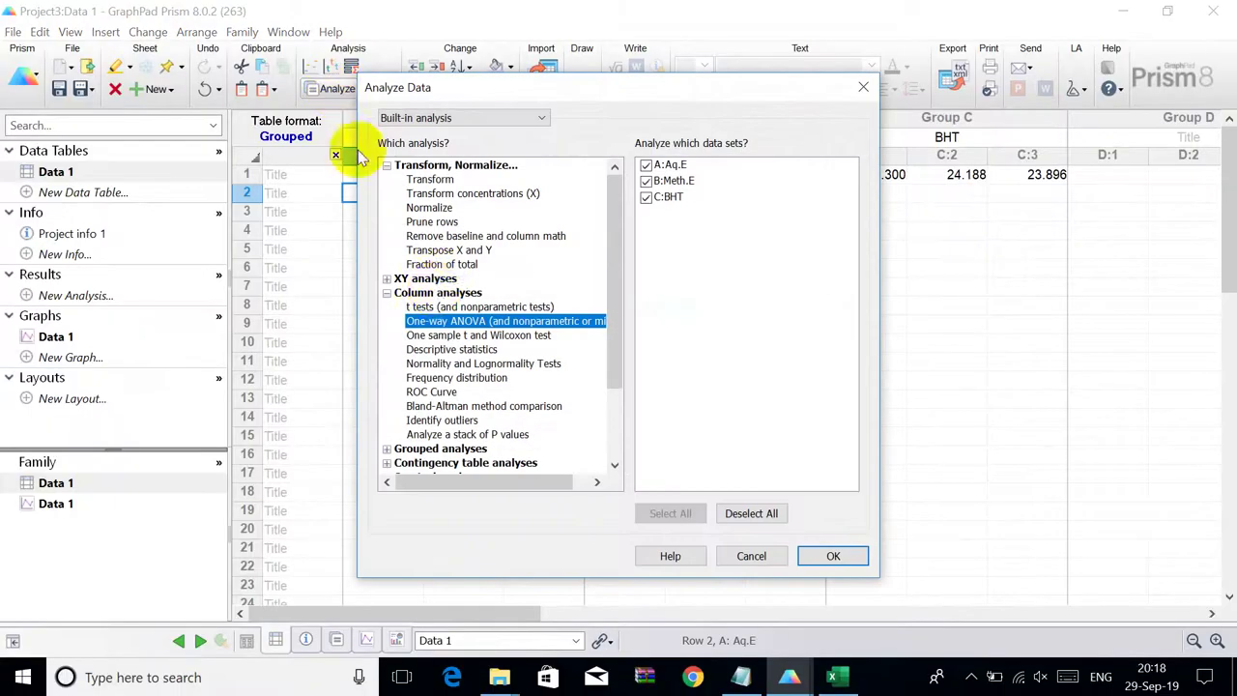
pyautogui.click(386, 292)
pyautogui.click(387, 165)
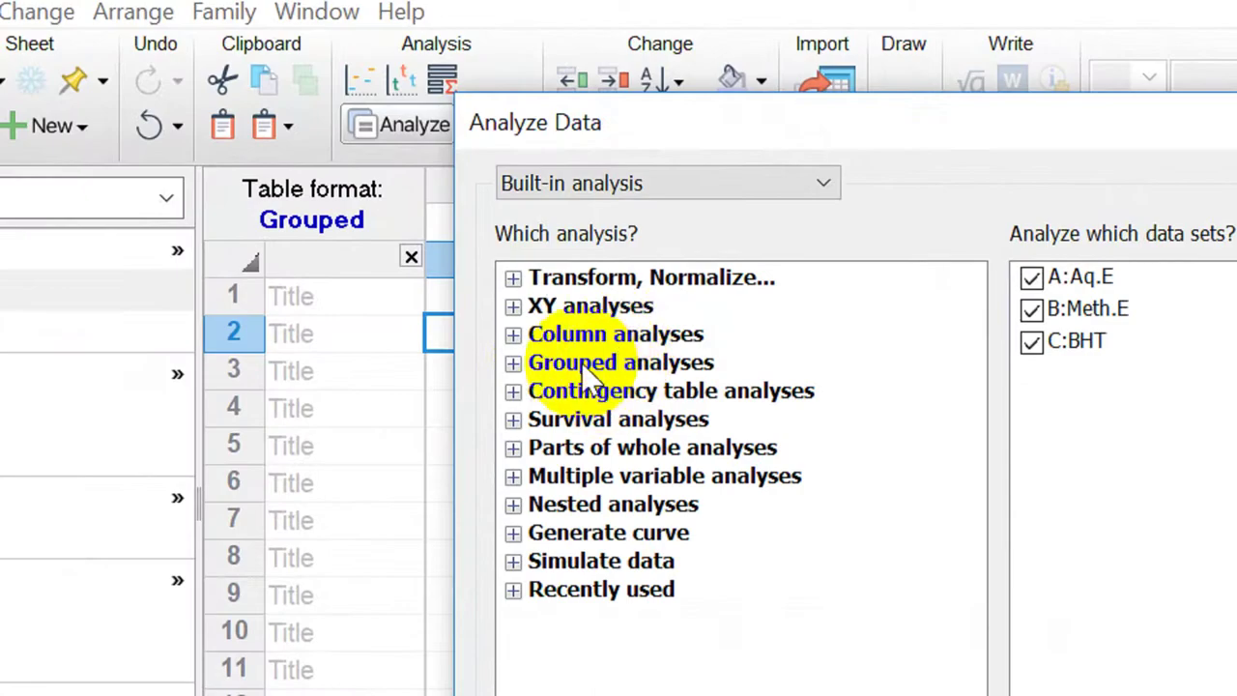
pyautogui.doubleClick(406, 206)
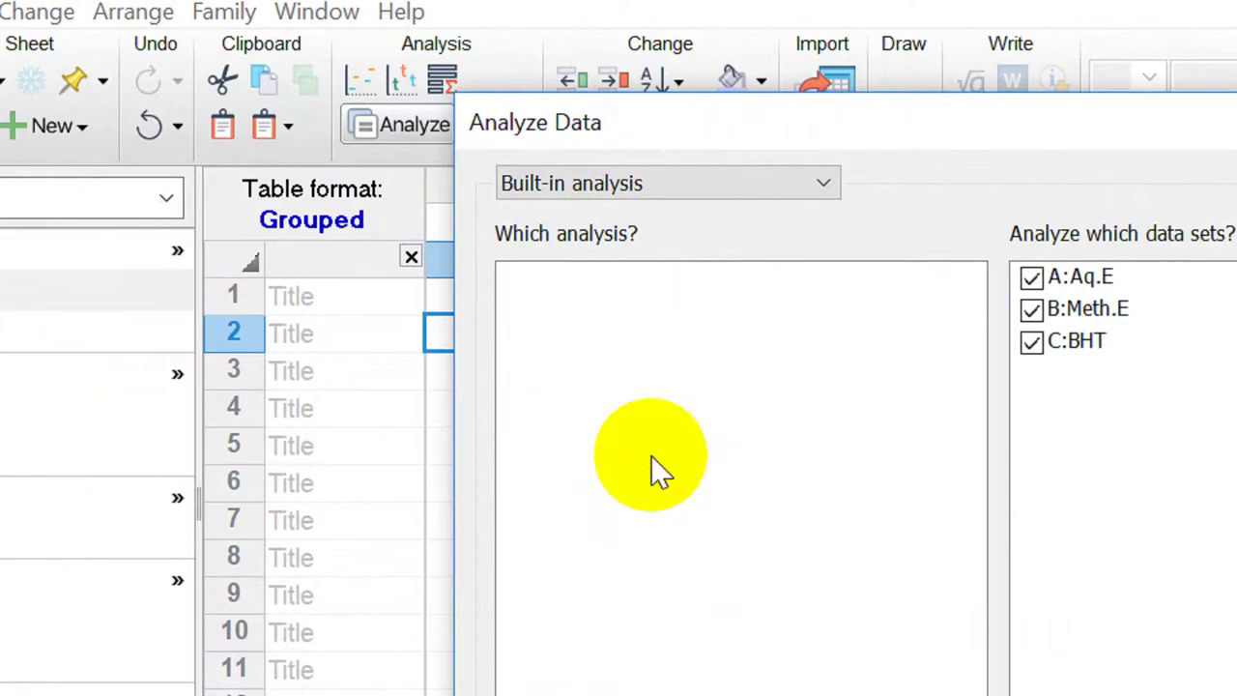
pyautogui.click(667, 448)
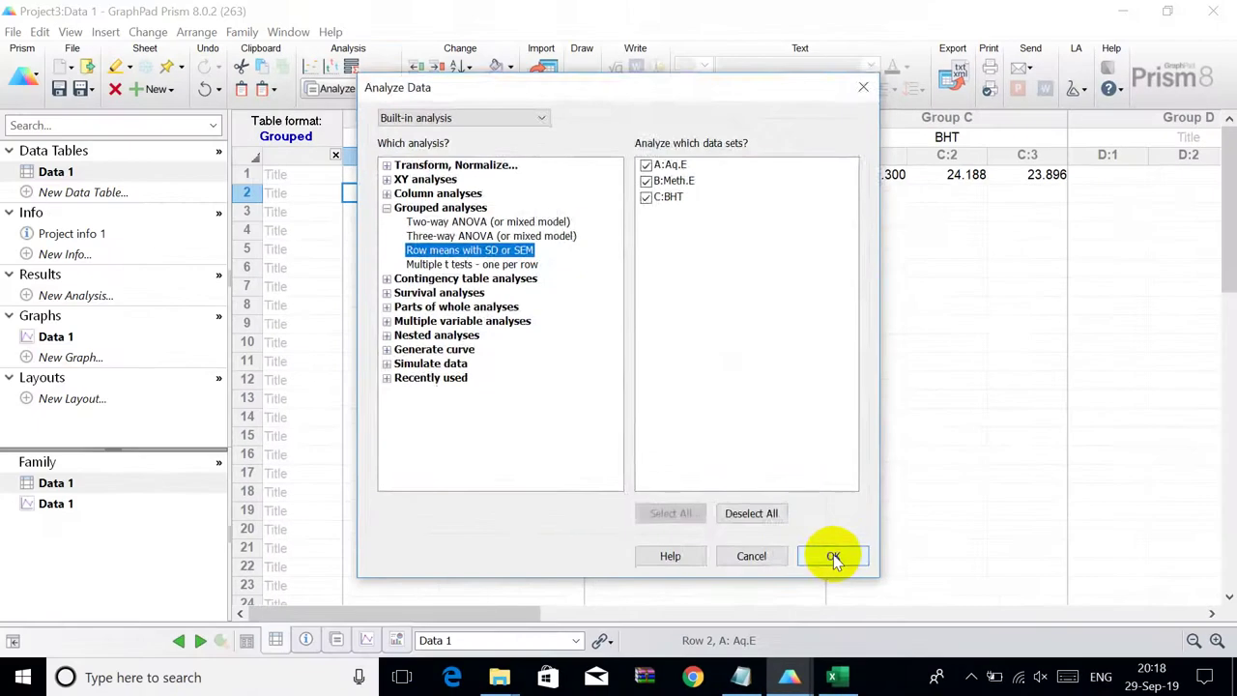
pyautogui.click(833, 555)
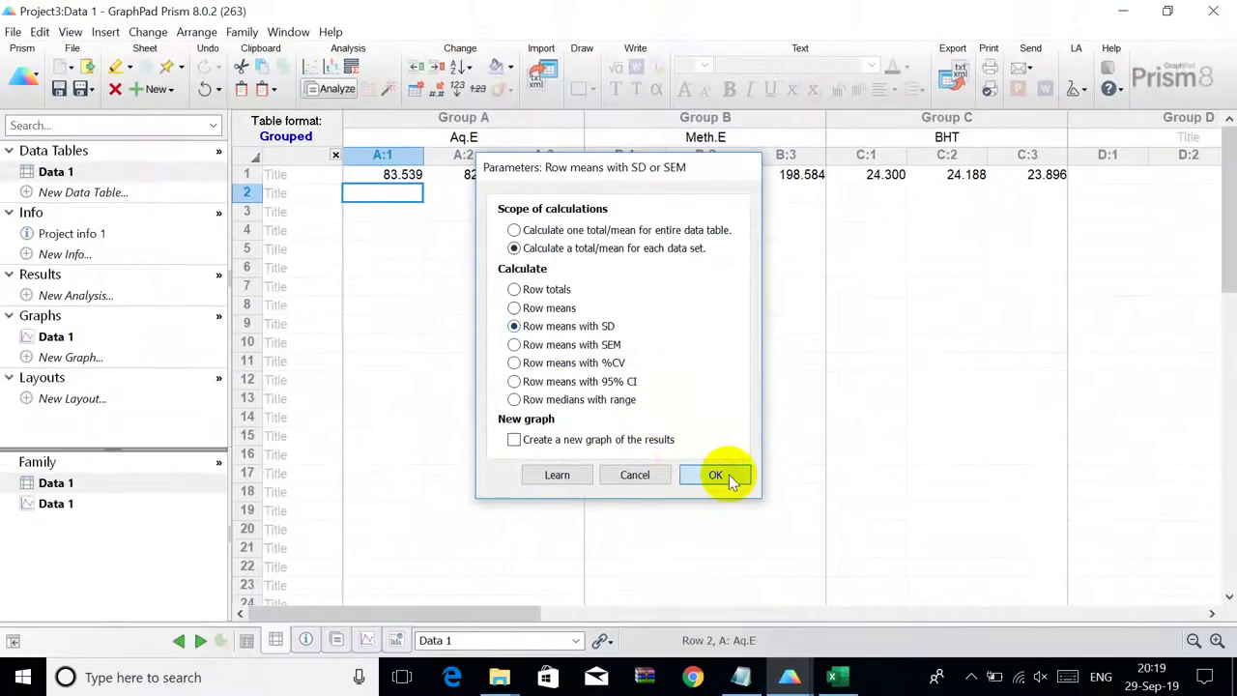
pyautogui.click(1033, 647)
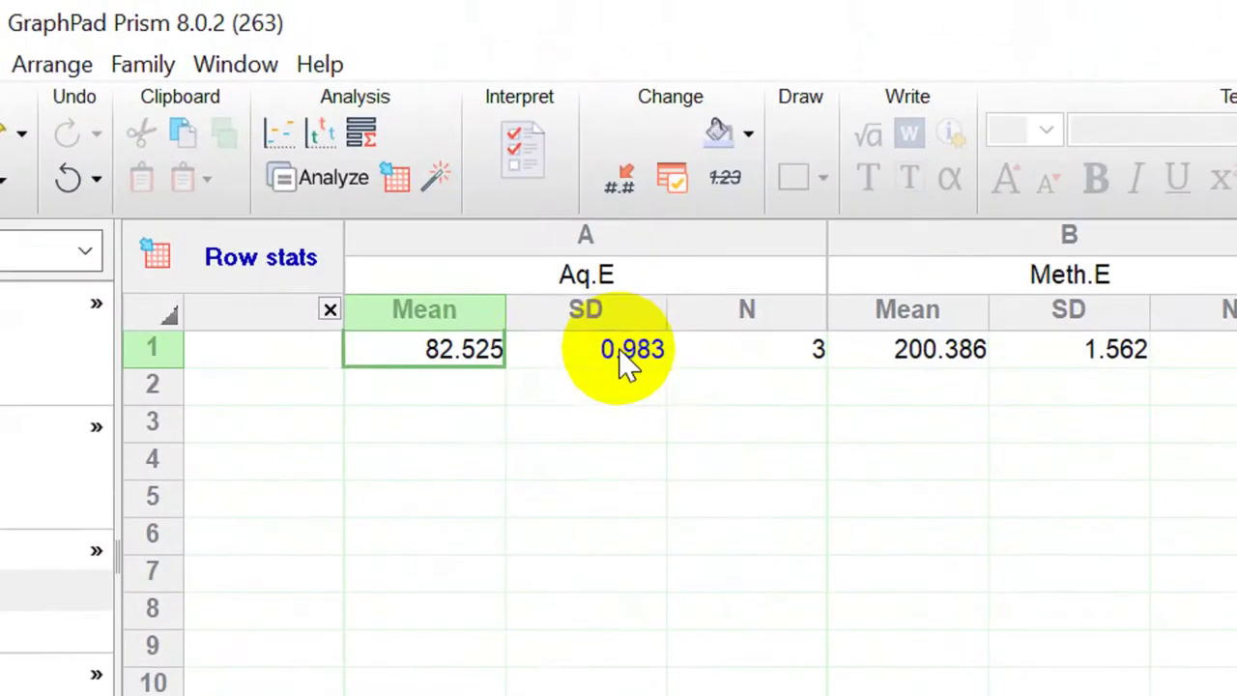
# - Examine the mean and SD of Aq.E, Meth.E and BHT in the row statistics table
pyautogui.click(619, 358)
pyautogui.click(417, 346)
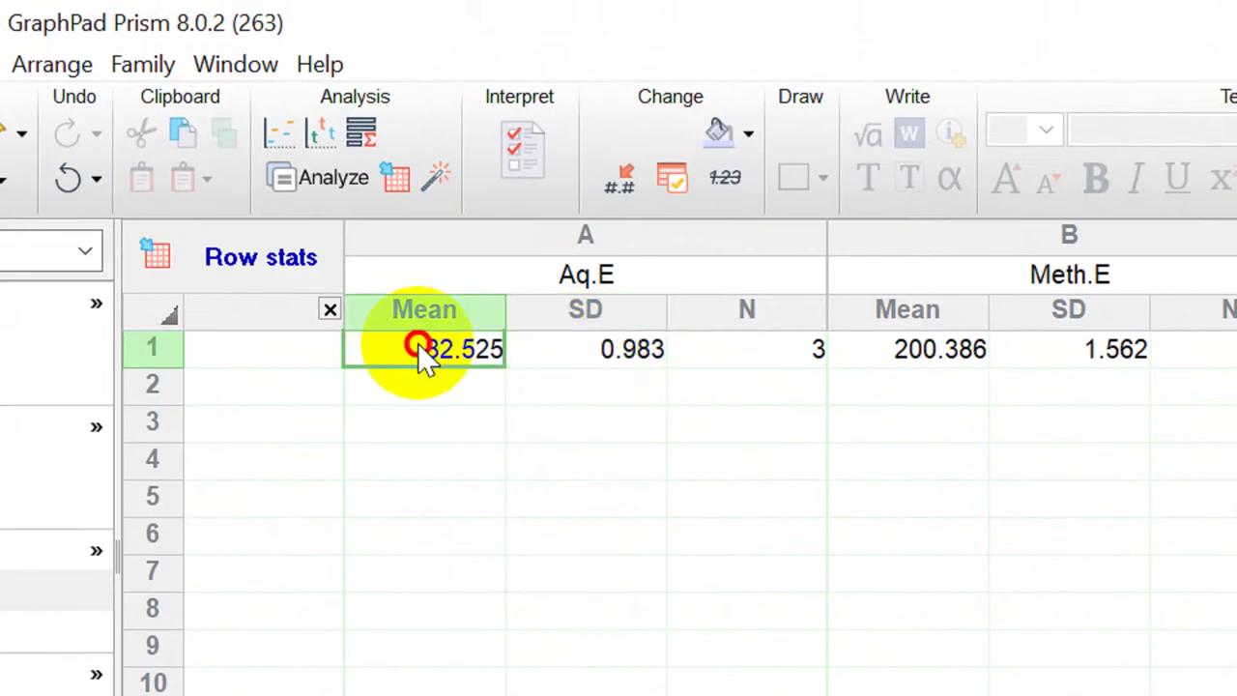
pyautogui.click(644, 357)
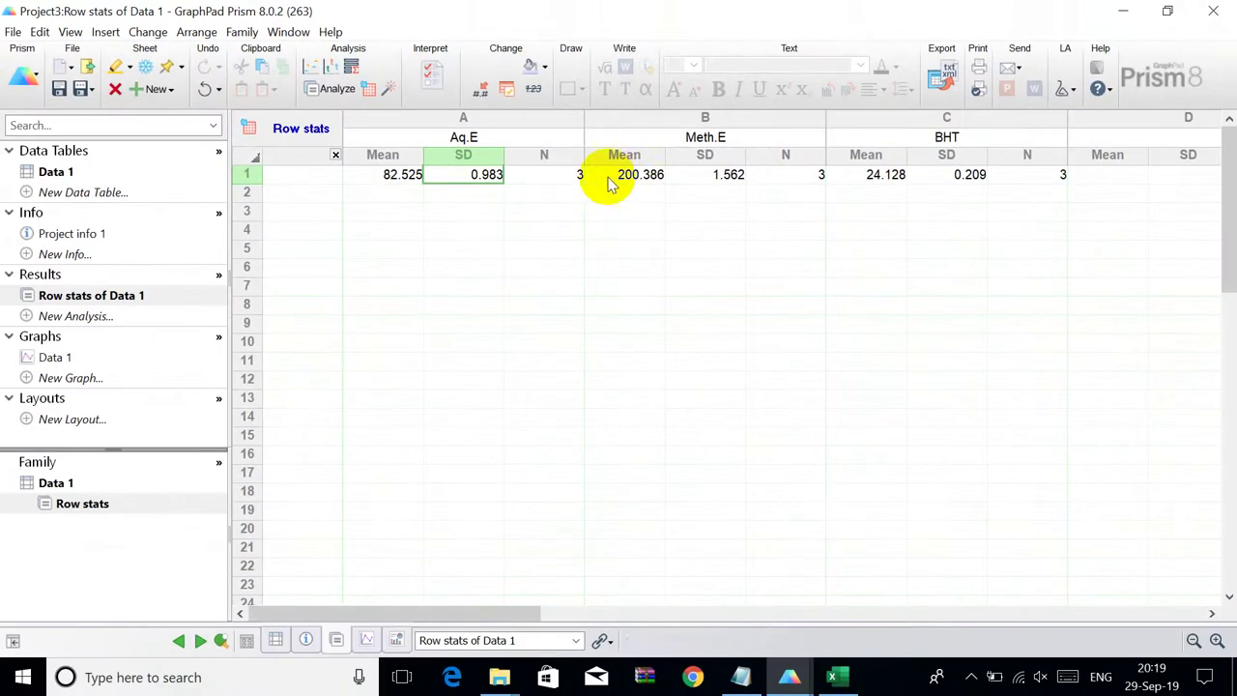
pyautogui.click(639, 178)
pyautogui.click(712, 178)
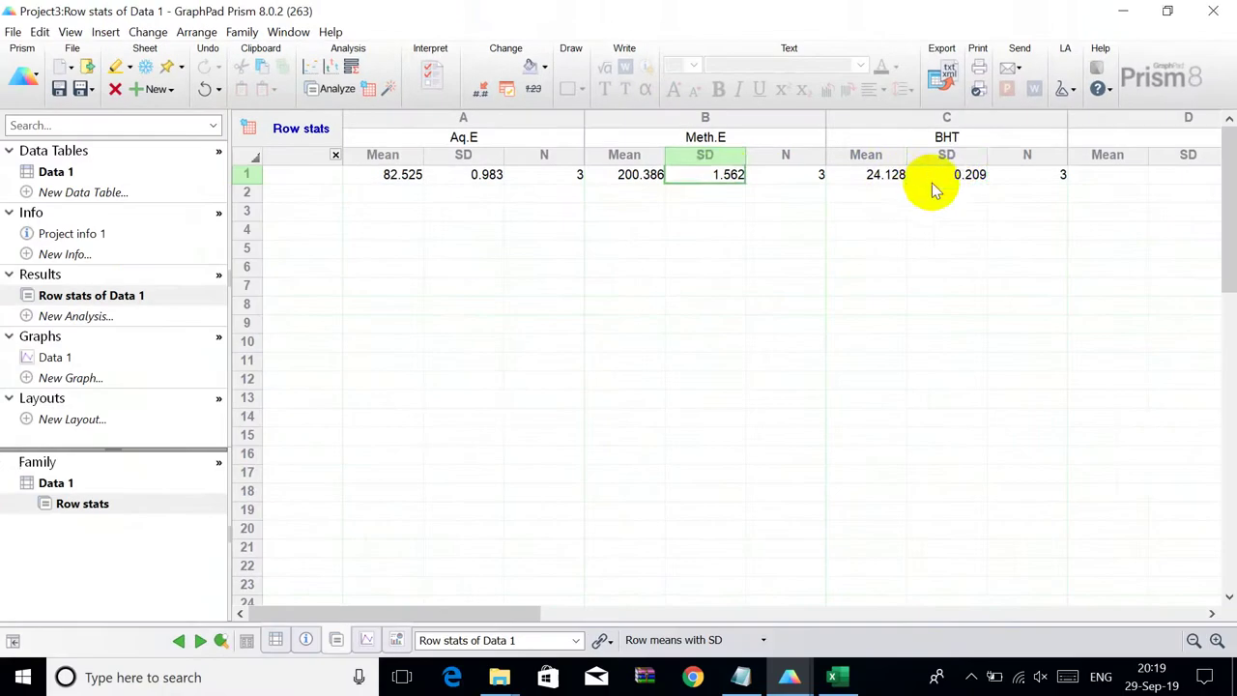
pyautogui.click(1009, 237)
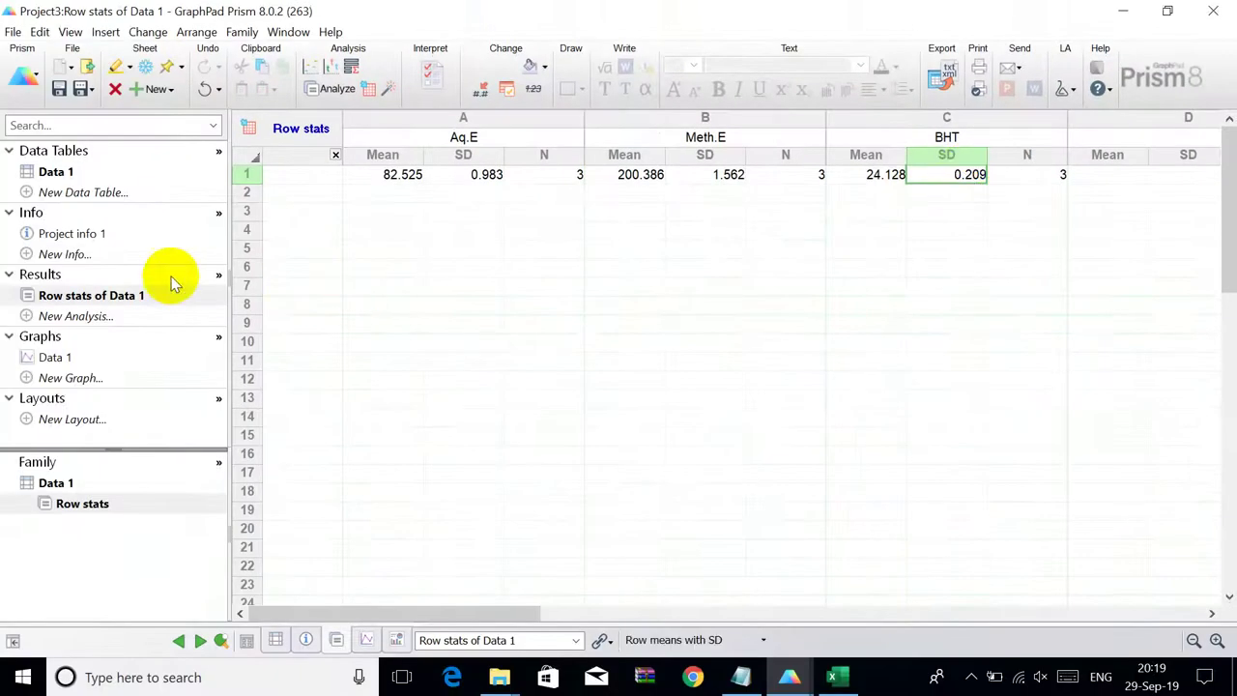
# - Create the Data 1 graph as Interleaved bars plotting Mean with SD
pyautogui.click(55, 357)
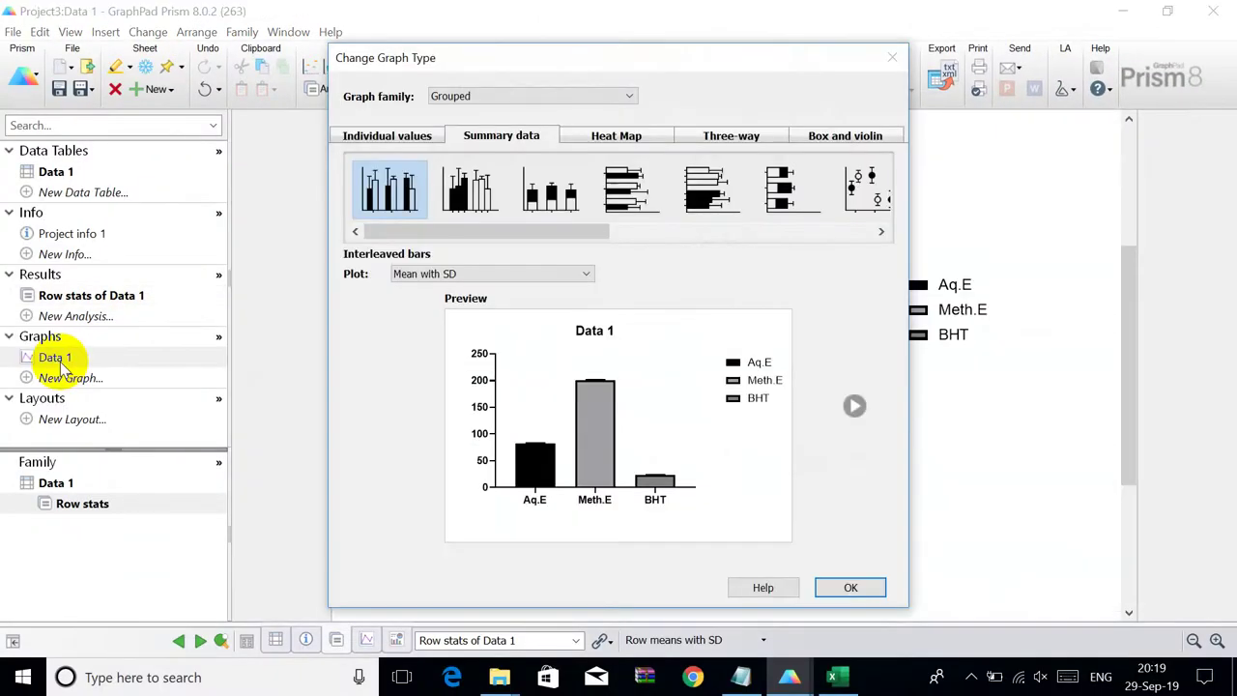
pyautogui.click(850, 588)
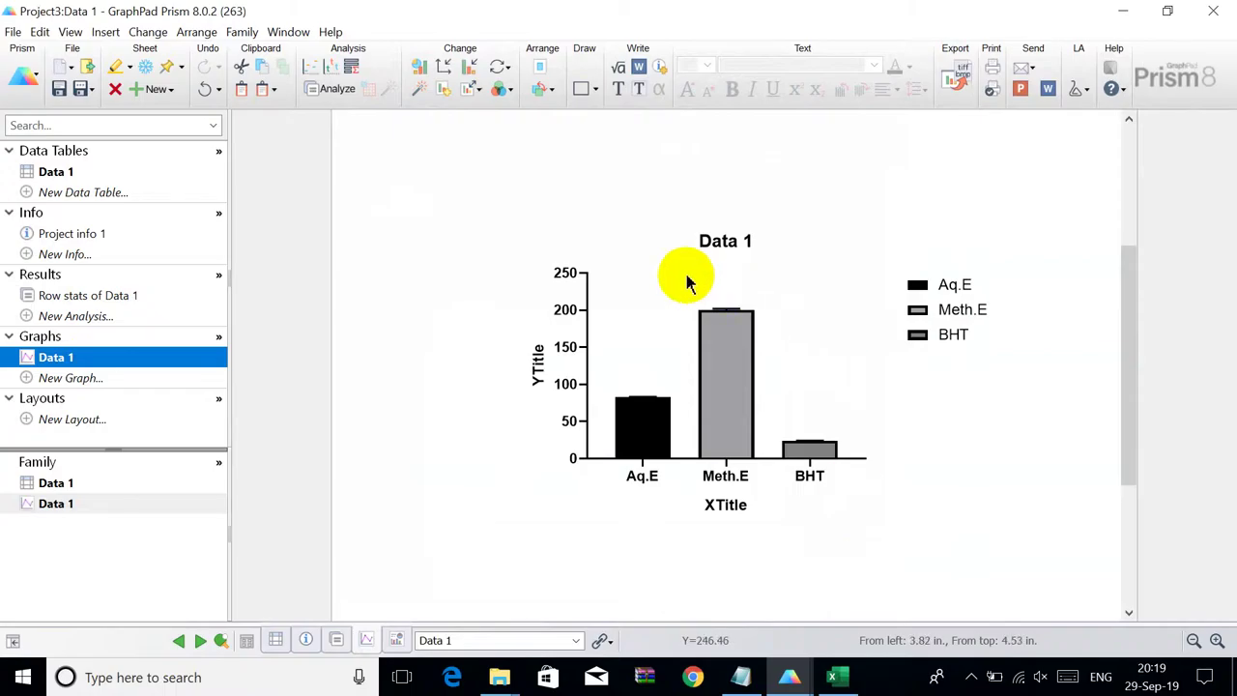
# - Replace the graph title with the ± symbol from the math characters and copy the symbol
pyautogui.click(726, 241)
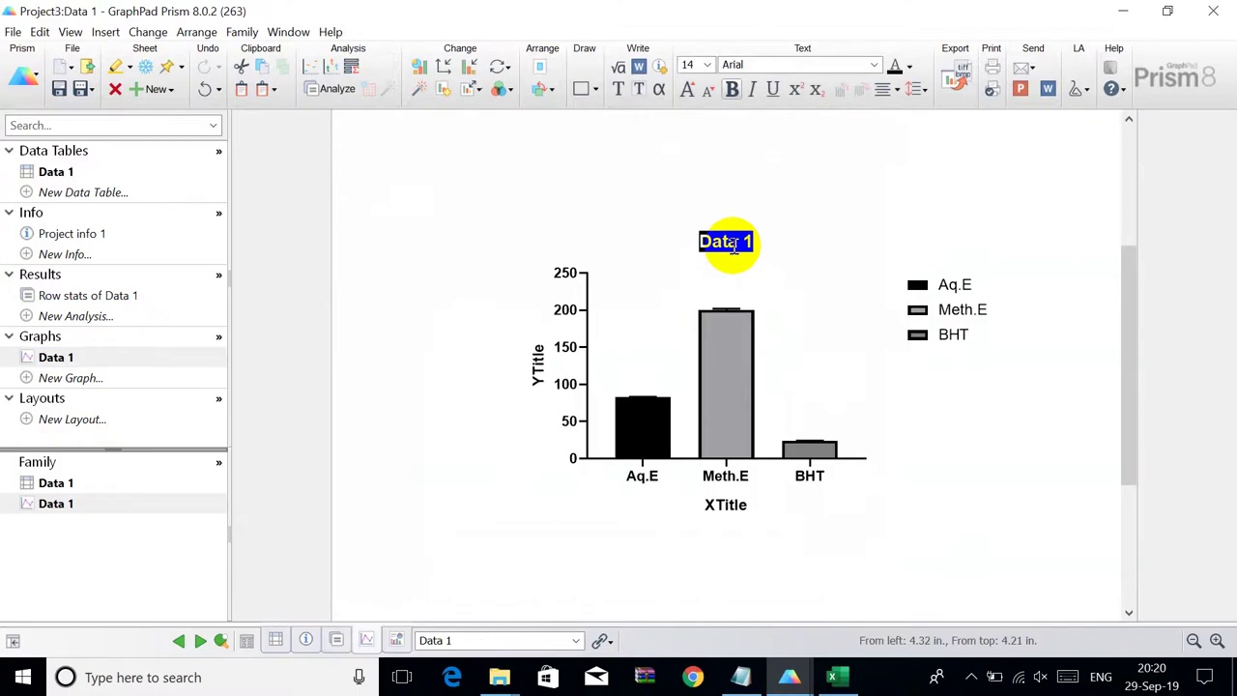
pyautogui.click(660, 91)
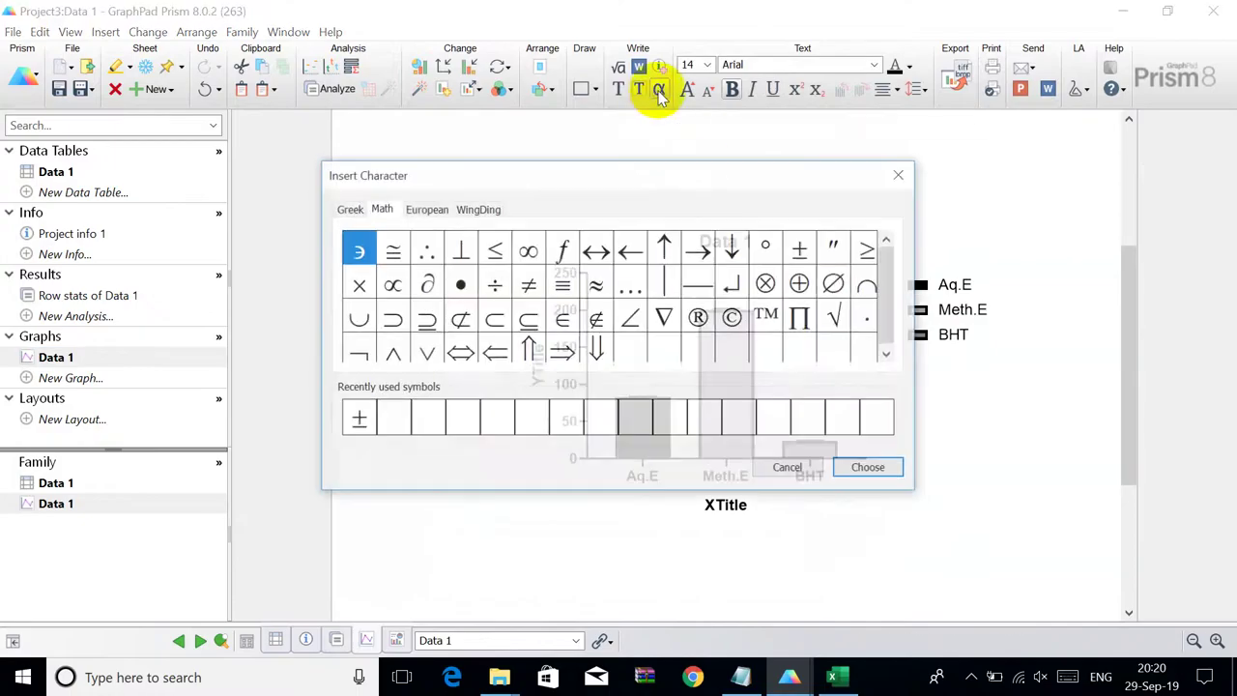
pyautogui.click(800, 249)
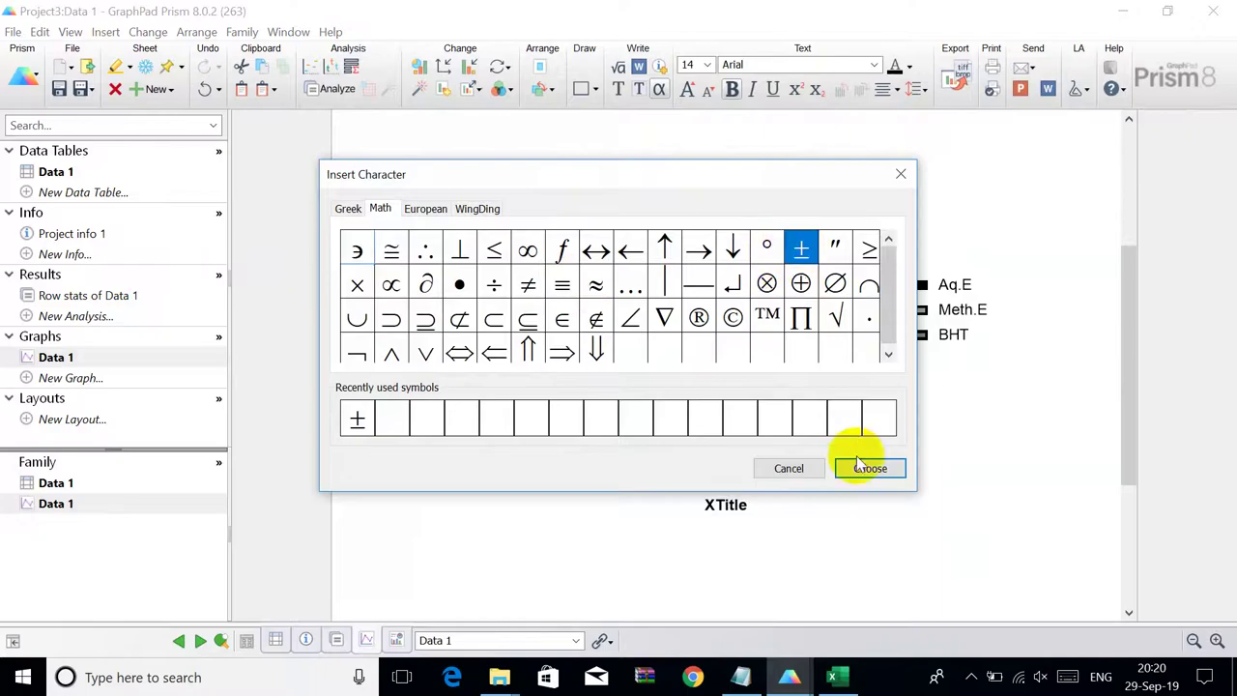
pyautogui.click(869, 468)
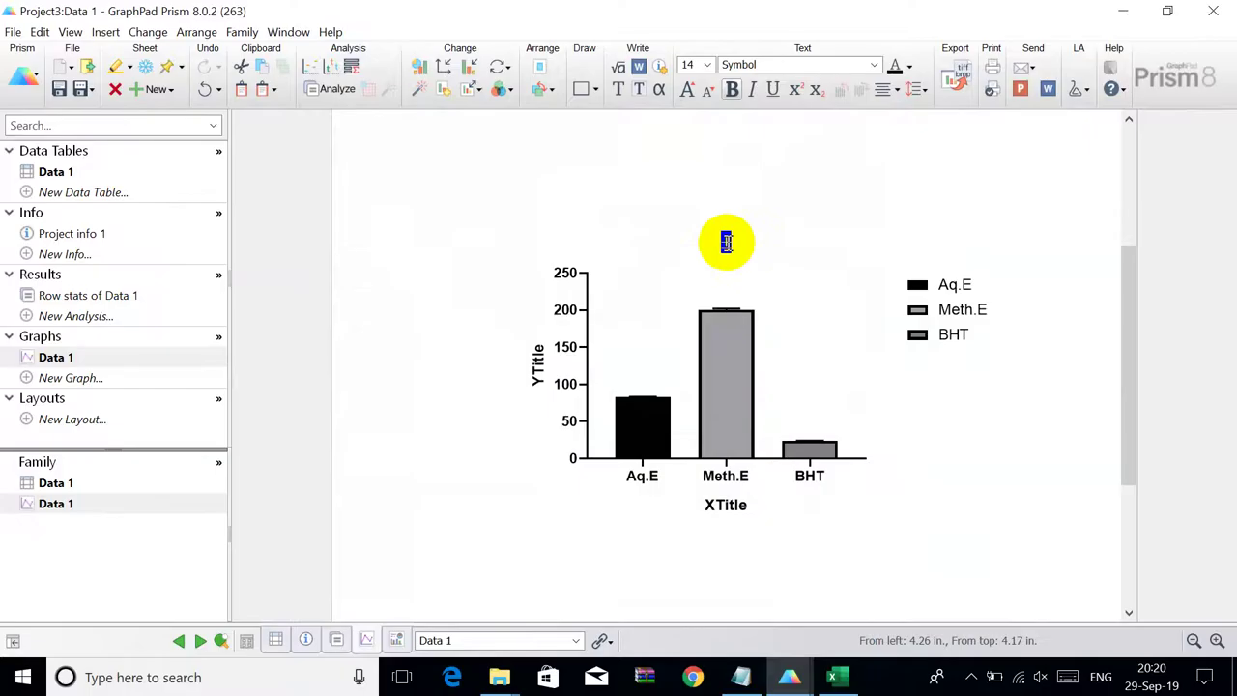
pyautogui.rightClick(726, 242)
pyautogui.click(751, 275)
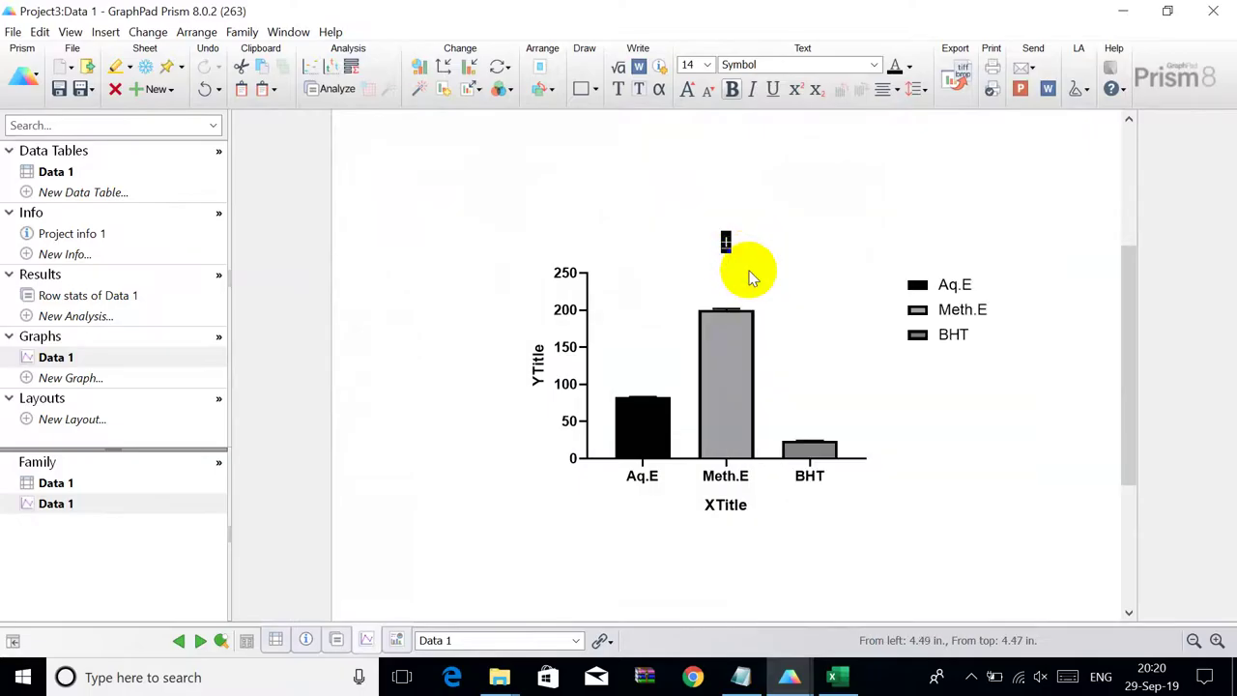